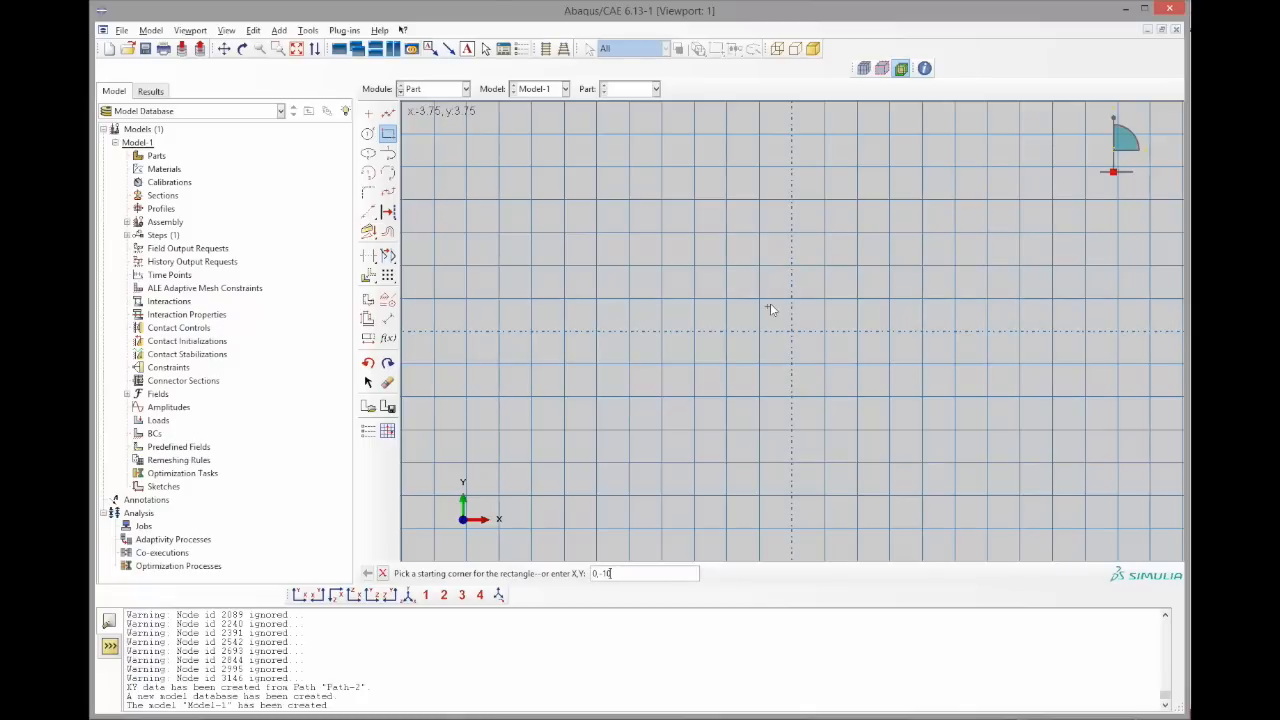
Sketch a 150 by 20 rectangle starting at corner 0,-10 and finish it as a planar shell part
key("Return")
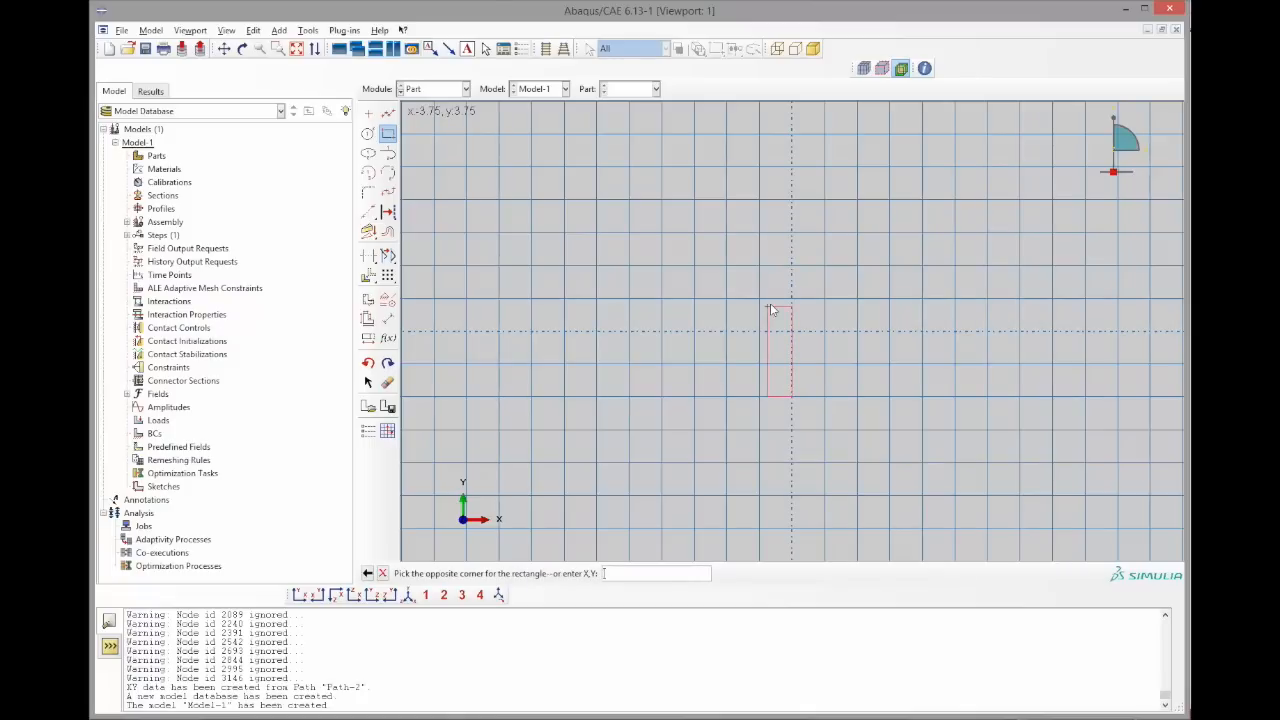
key("Return")
scroll(538, 322, "down", 2)
scroll(882, 299, "up", 2)
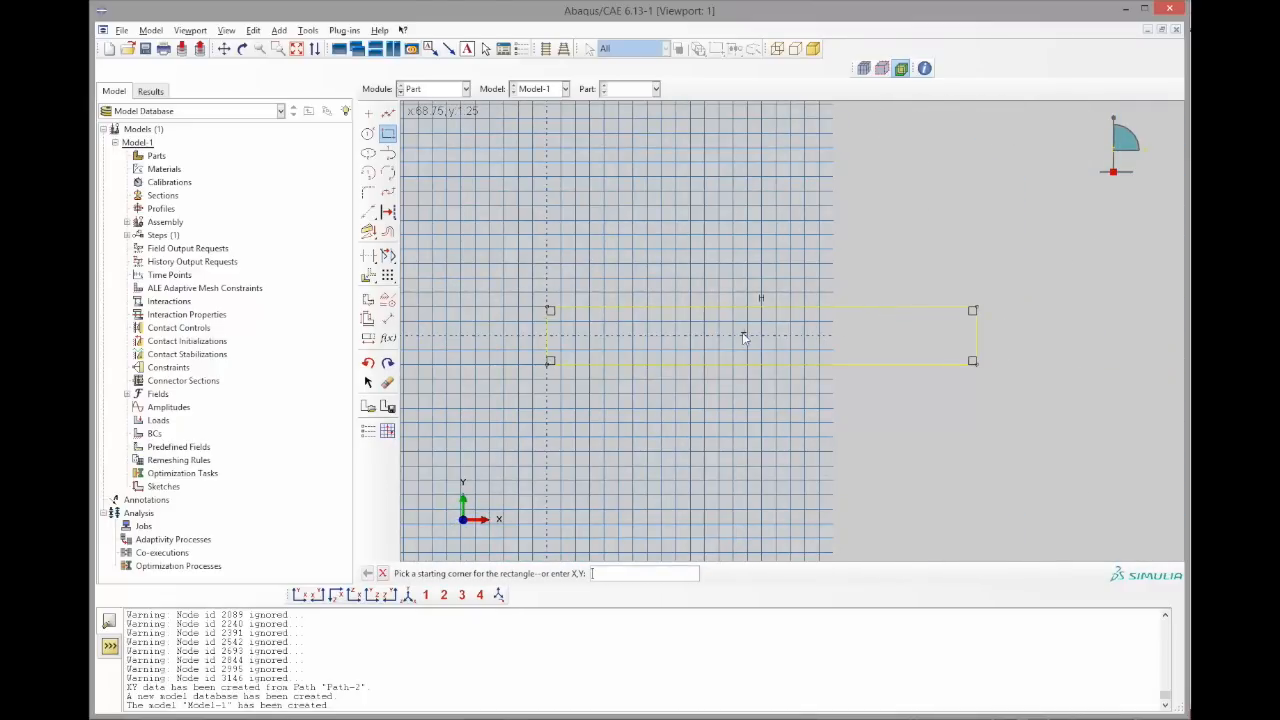
middle_click(522, 405)
middle_click(522, 398)
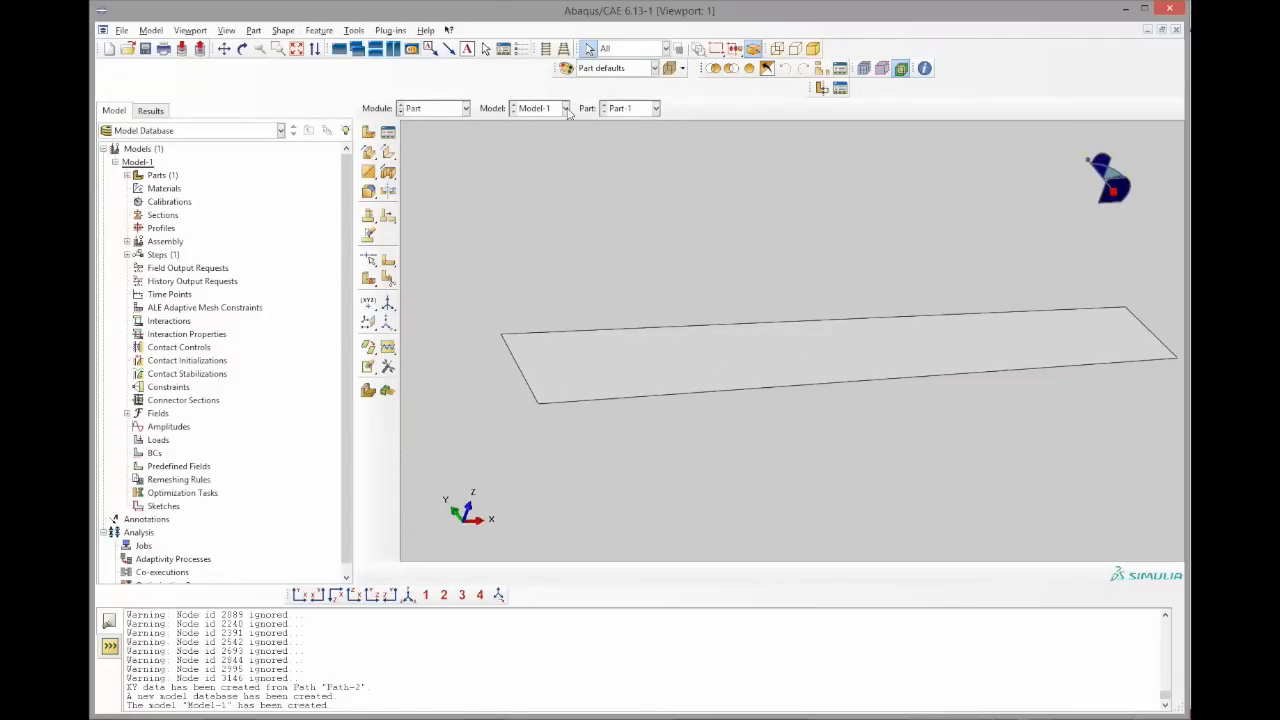
Rename the part Part-1 to LowerPart
left_click(630, 108)
left_click(628, 114)
left_click(127, 176)
left_click(155, 189)
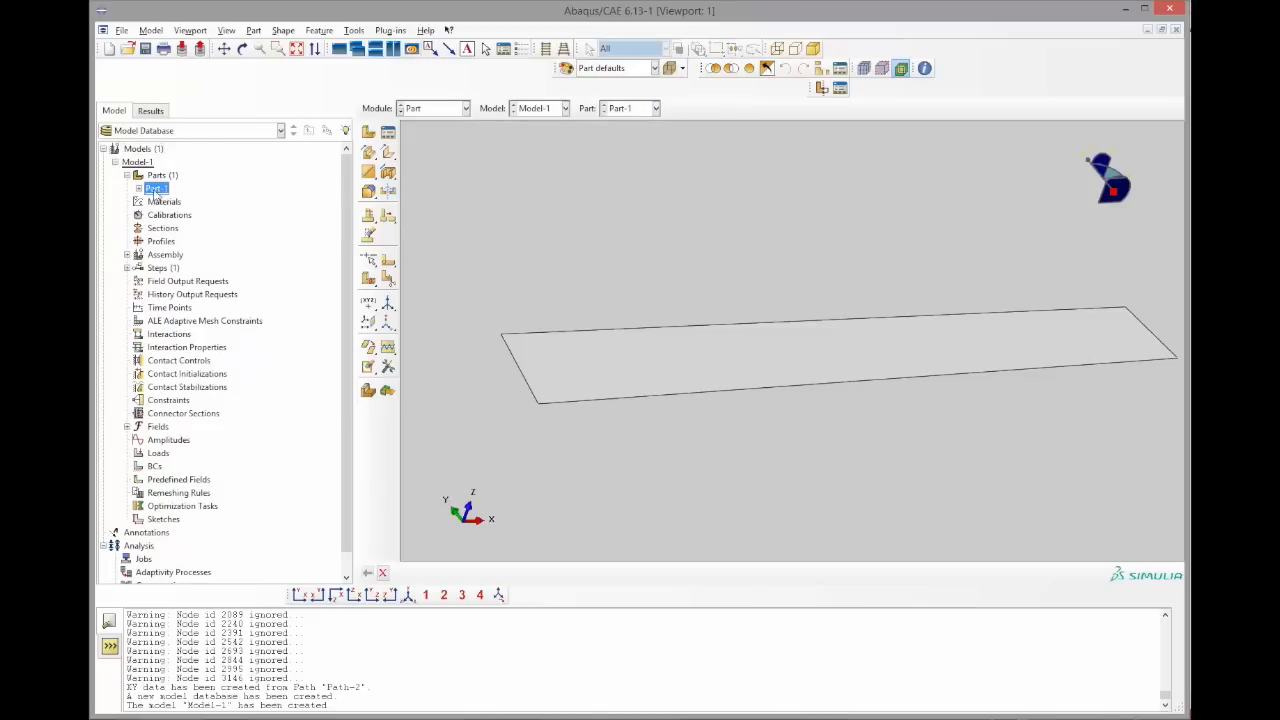
right_click(155, 189)
left_click(209, 261)
type("LowerPart")
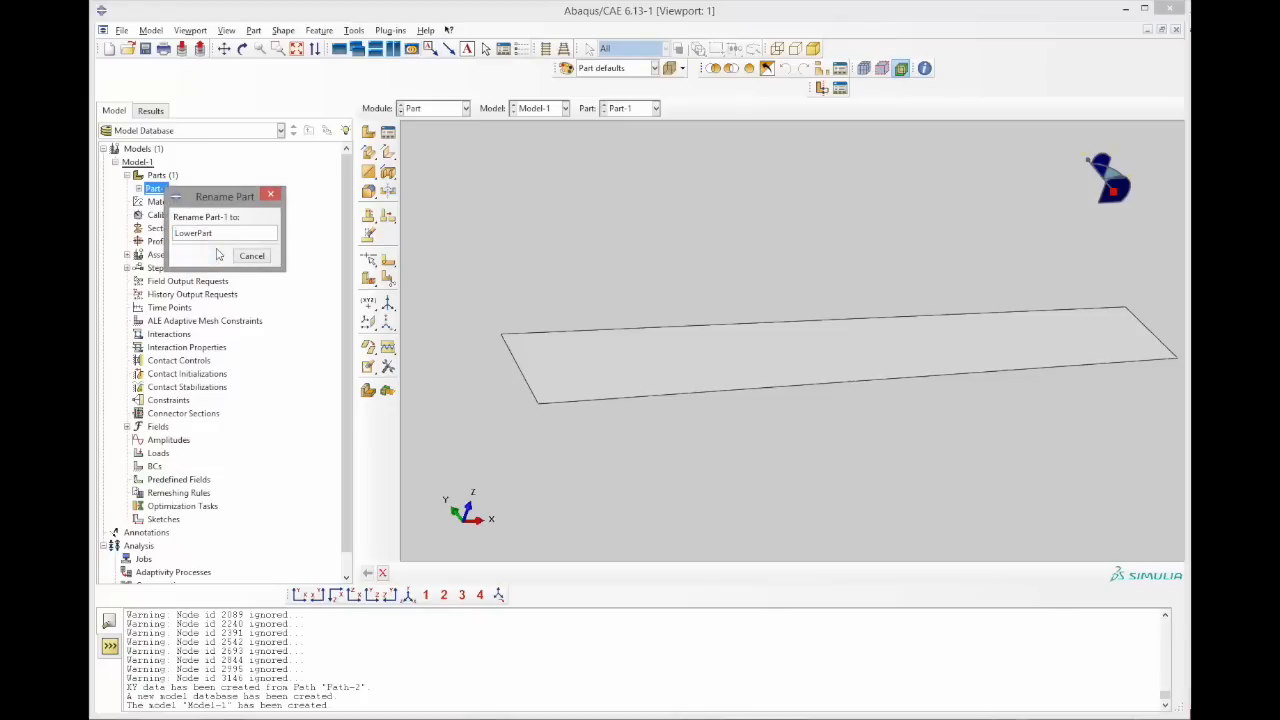
left_click(198, 256)
Create a 3D deformable planar shell part named UpperPart with an approximate size of 200
left_click(372, 136)
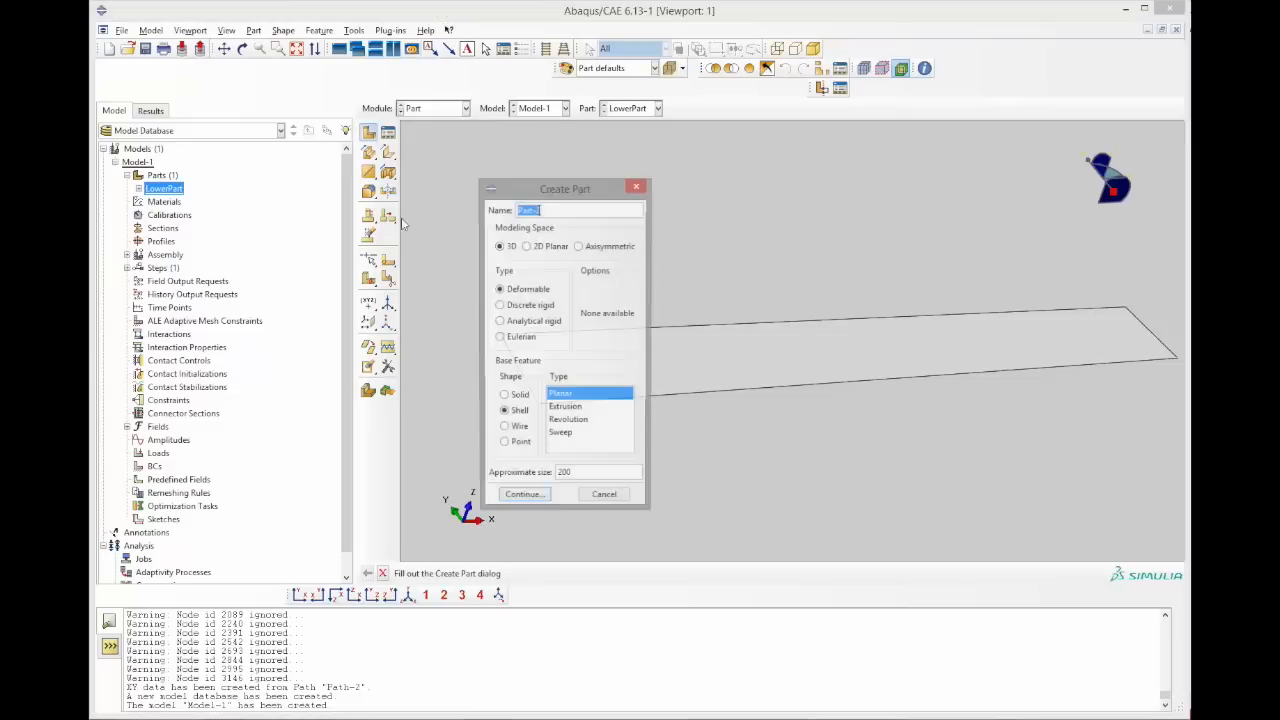
type("Upper")
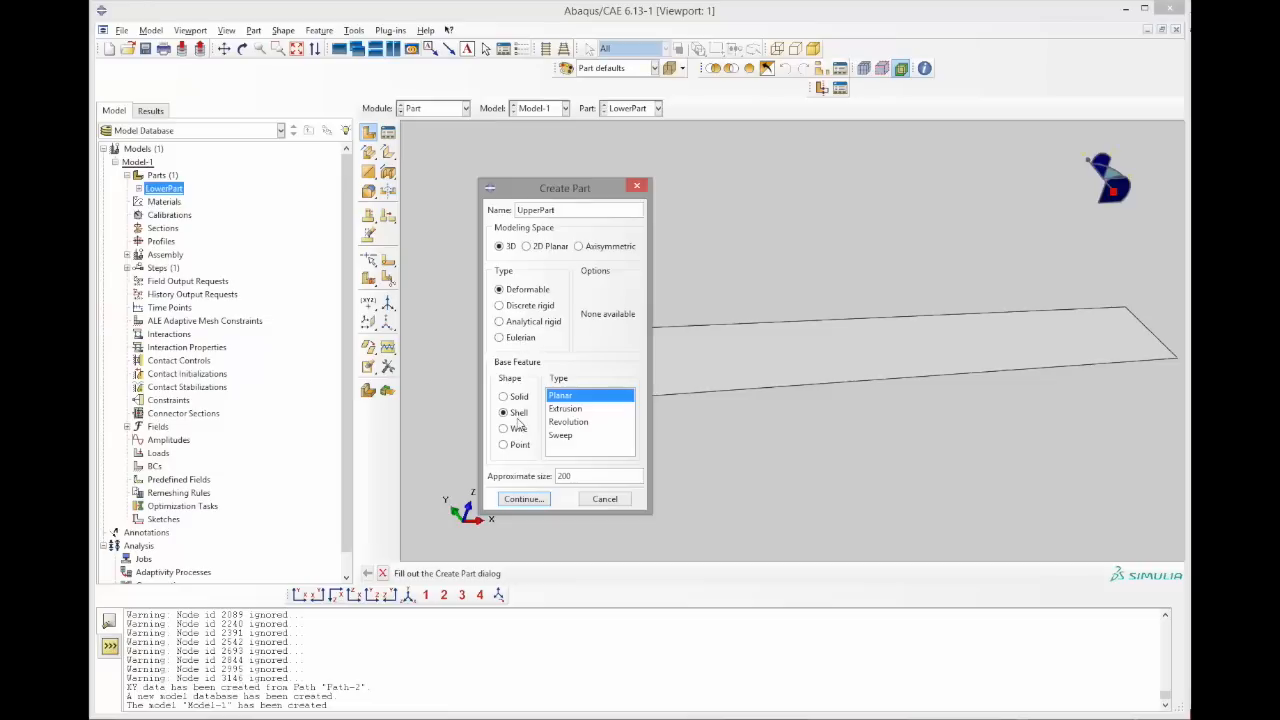
left_click(537, 500)
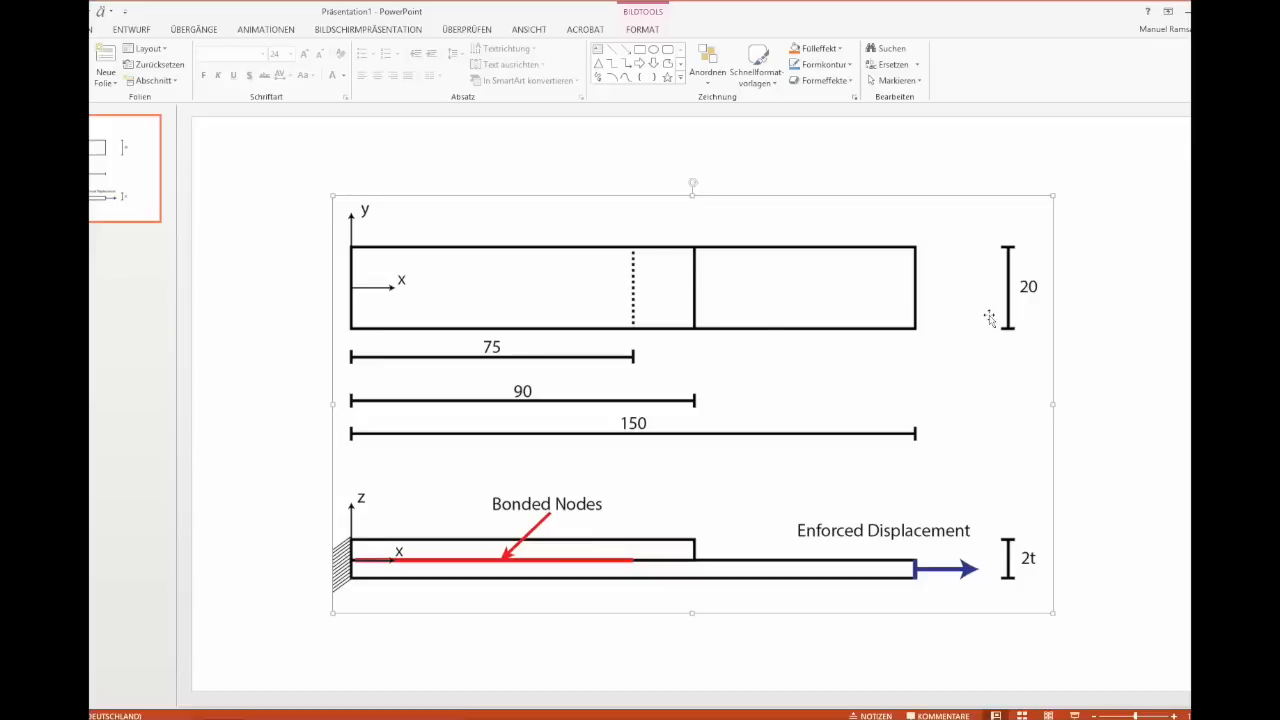
Back in Abaqus/CAE, sketch UpperPart's section as a rectangle from 0,-10 to 90,10 and finish the shell
key("alt+Tab")
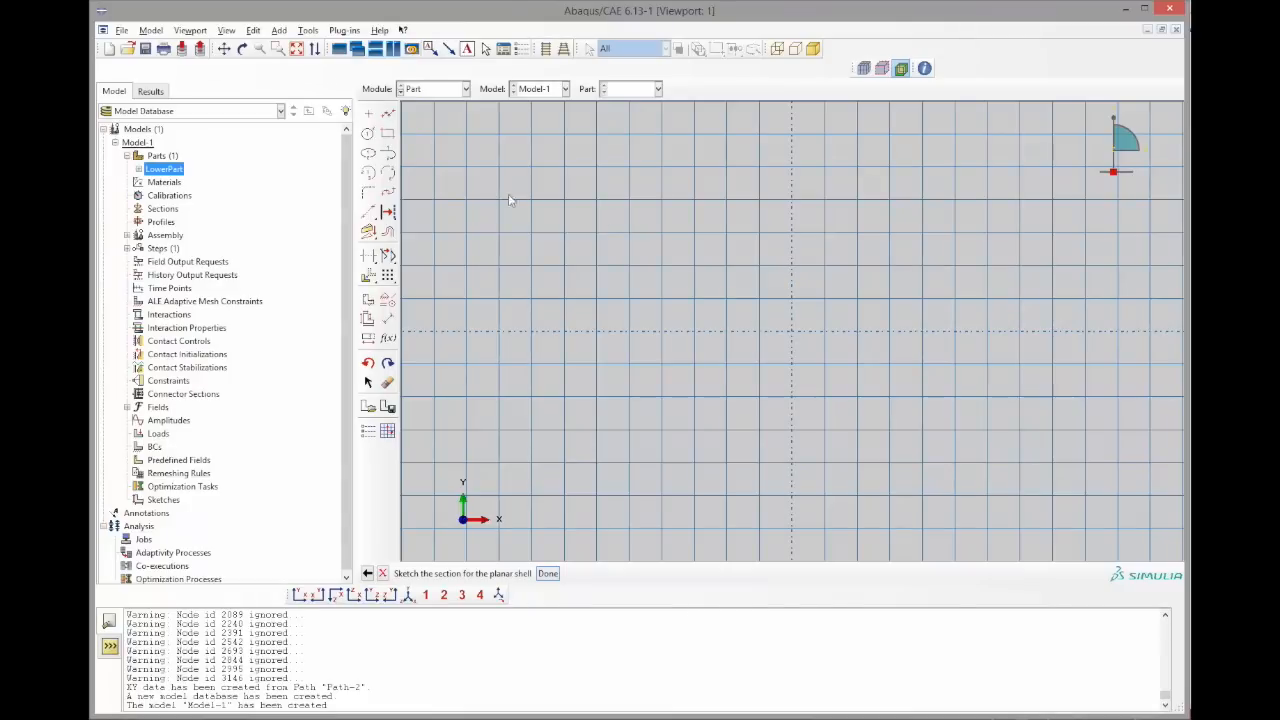
left_click(388, 133)
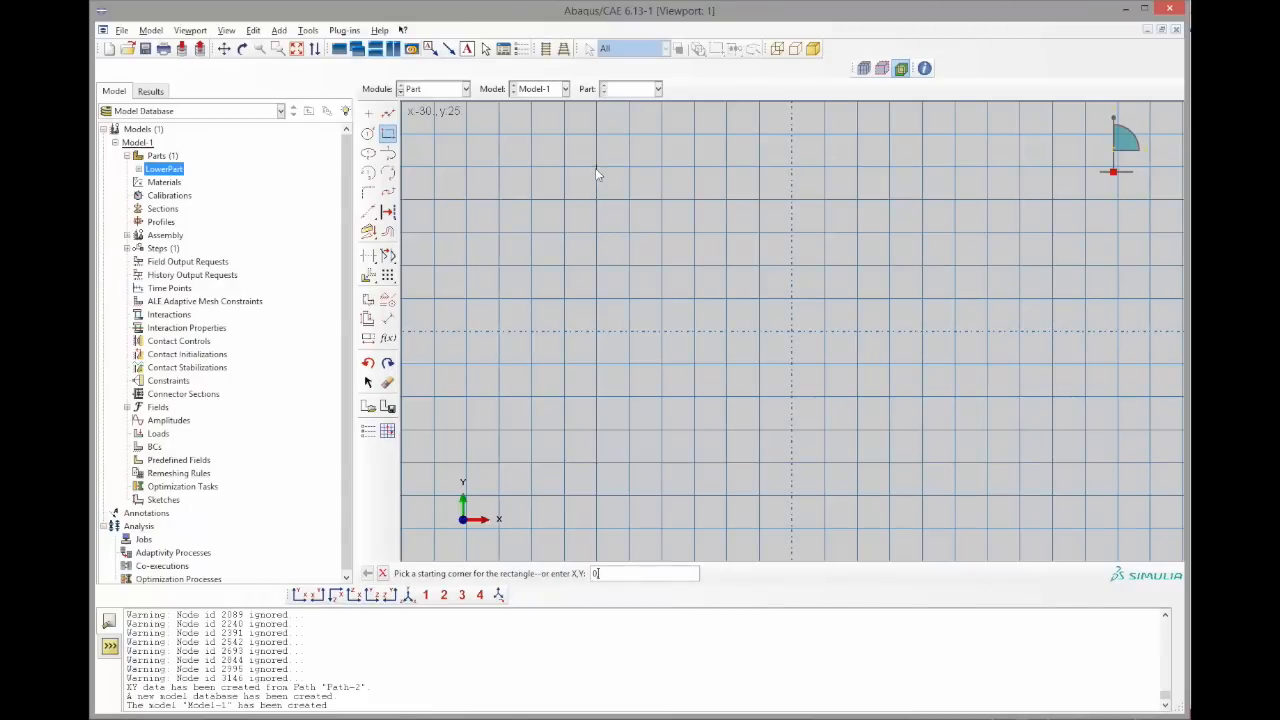
type("0,-10")
key("Return")
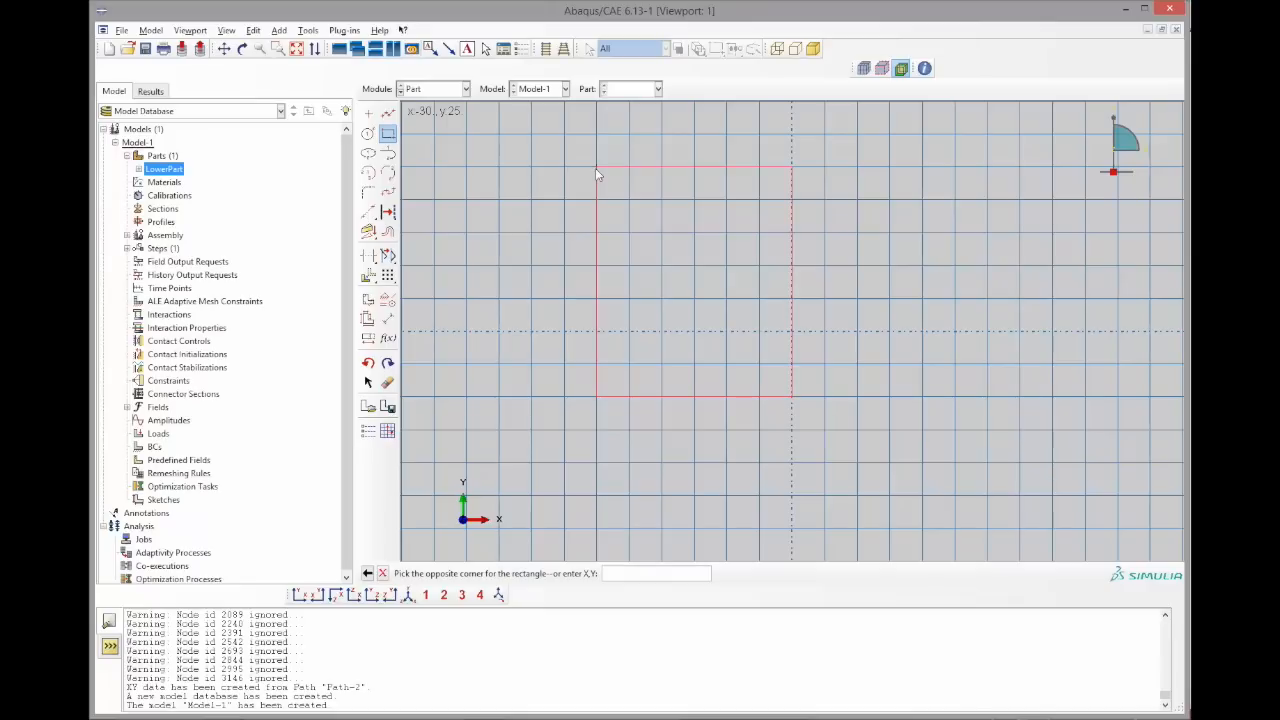
type("90,10")
key("Return")
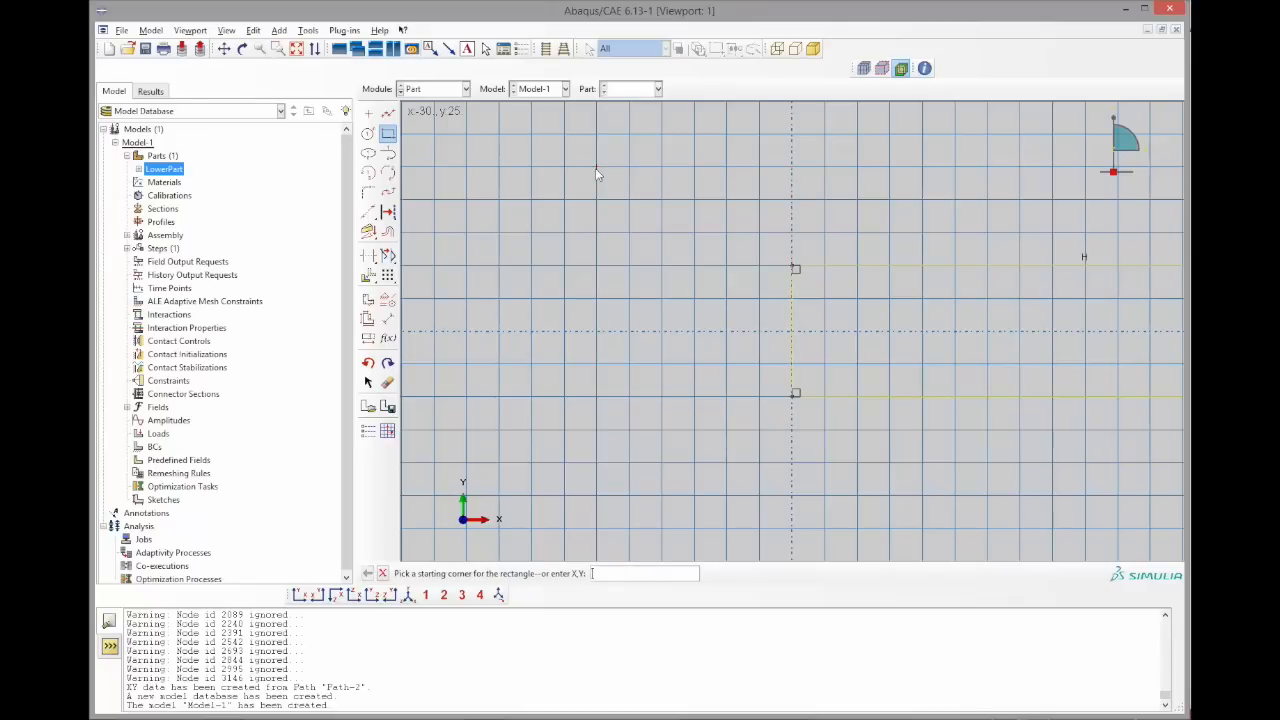
scroll(683, 295, "down", 2)
middle_click(653, 308)
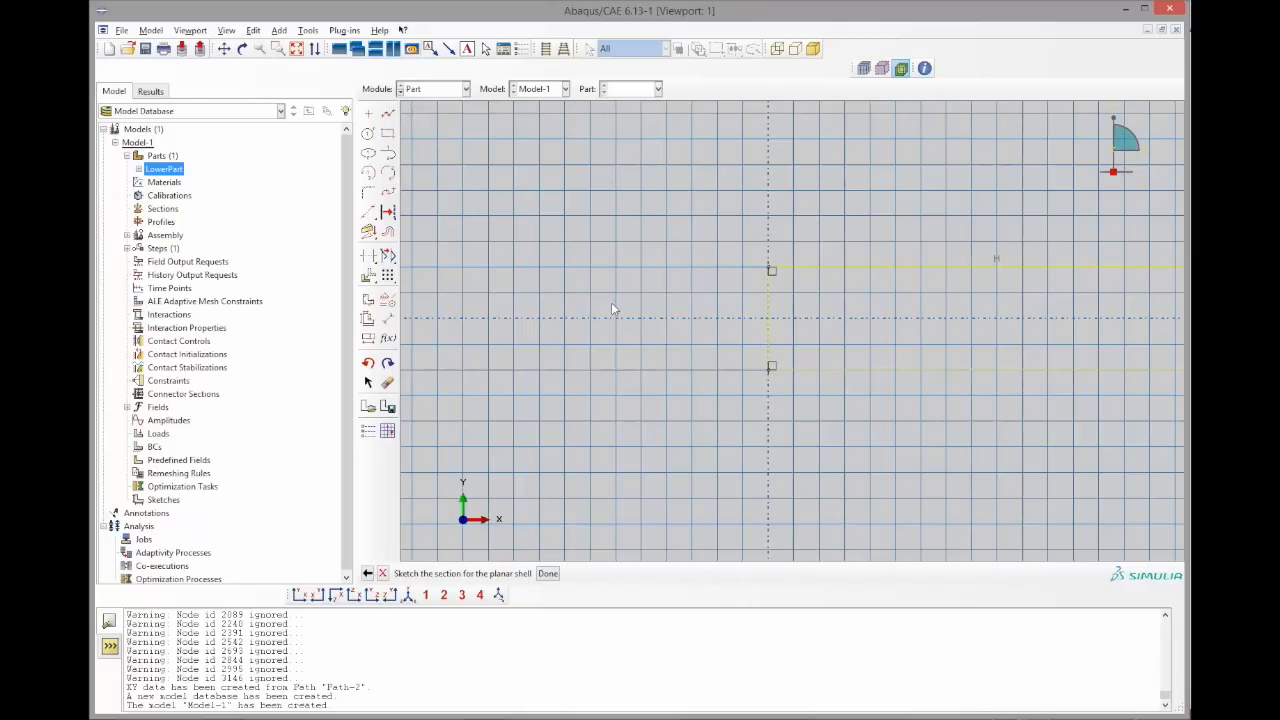
middle_click(612, 304)
Create a surface named SlaveSurface on the purple side of the UpperPart face
mouse_move(662, 302)
left_mouse_down("ctrl+alt")
mouse_move(997, 268)
mouse_move(775, 223)
mouse_move(846, 309)
left_mouse_up("ctrl+alt")
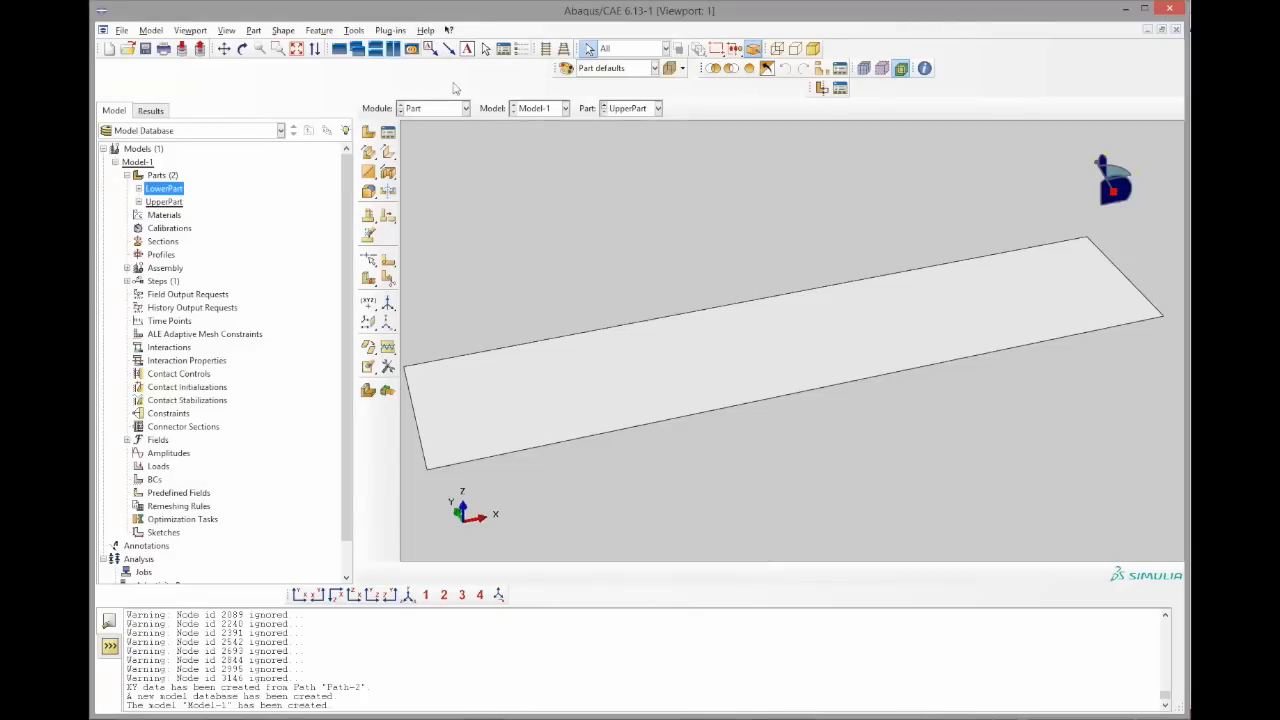
left_click(354, 30)
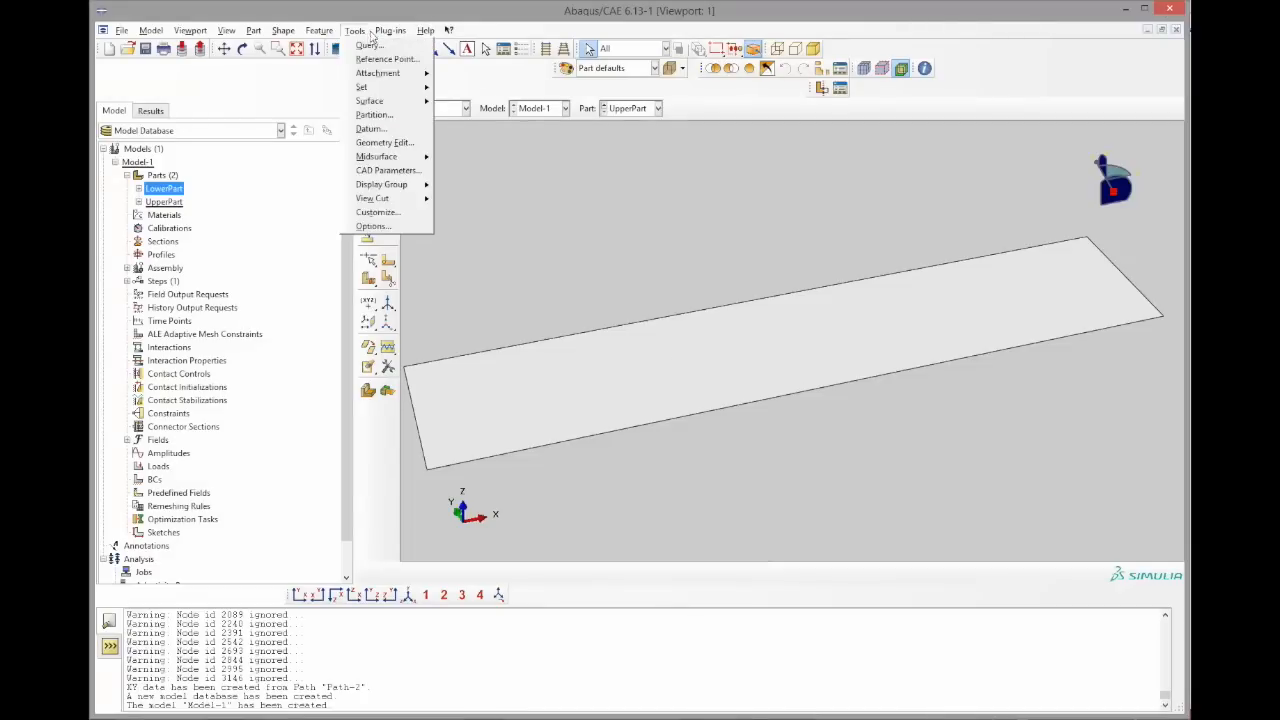
left_click(350, 32)
left_click(350, 32)
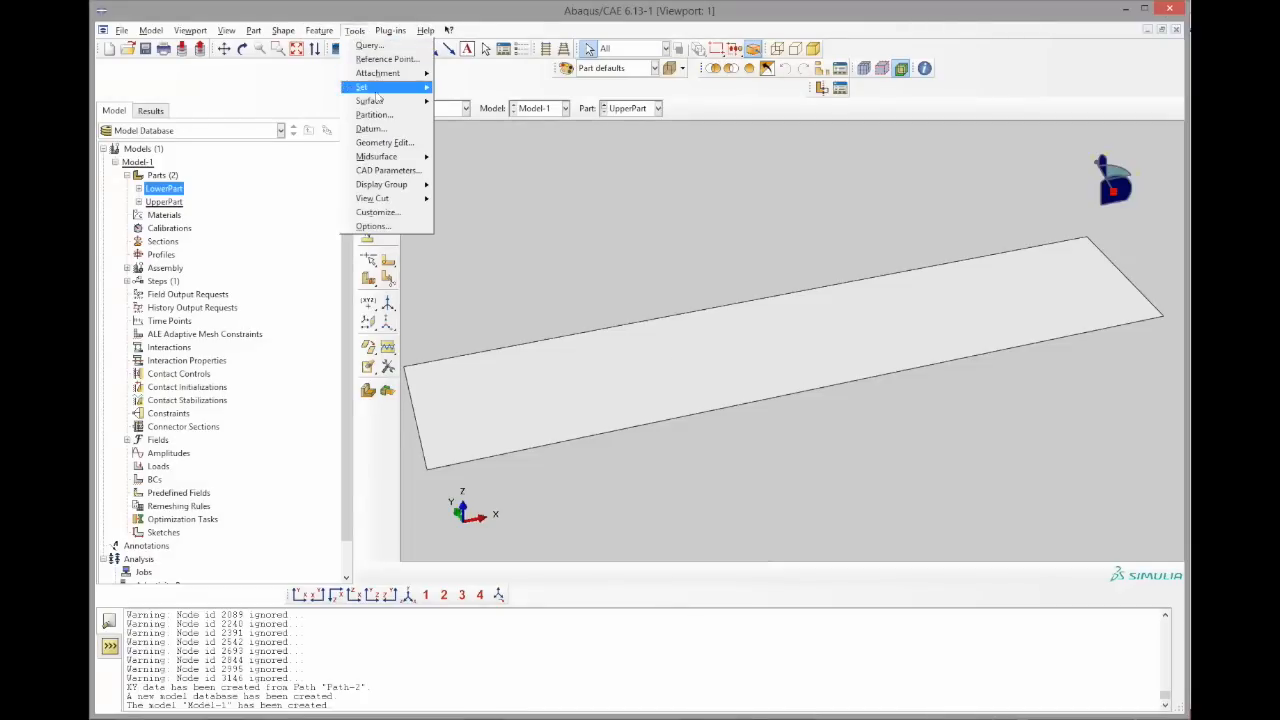
mouse_move(376, 104)
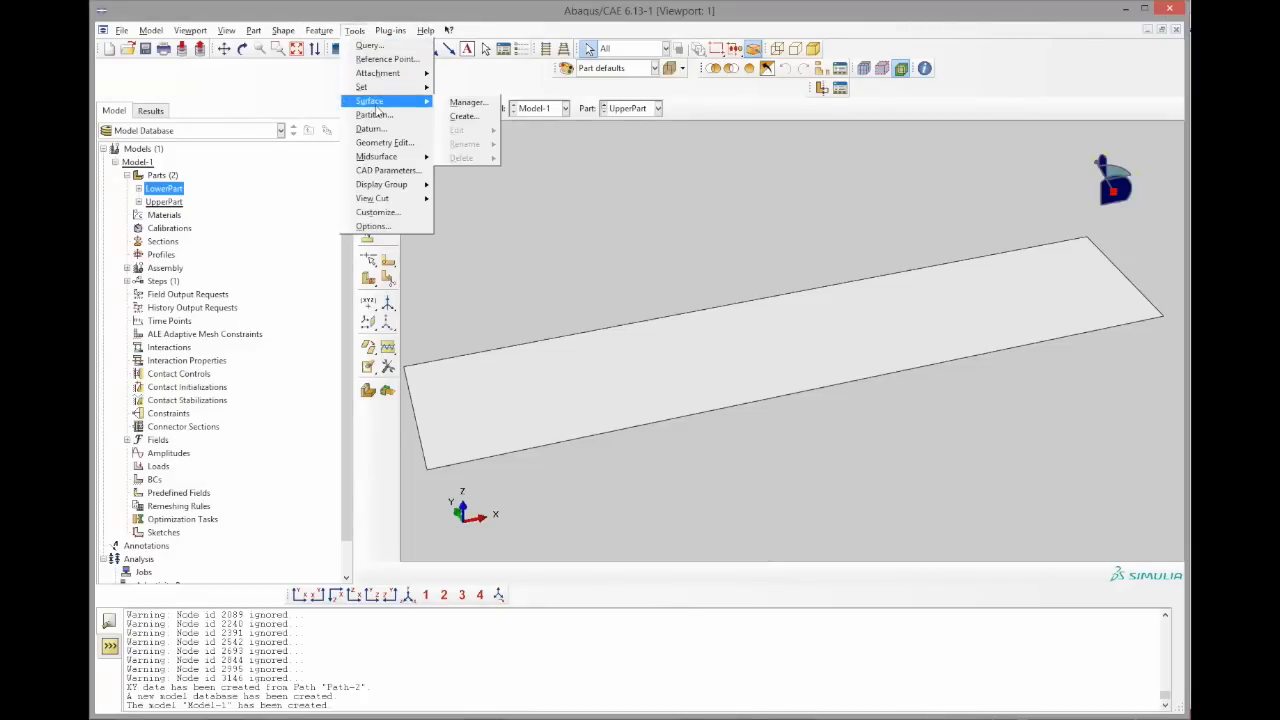
left_click(458, 118)
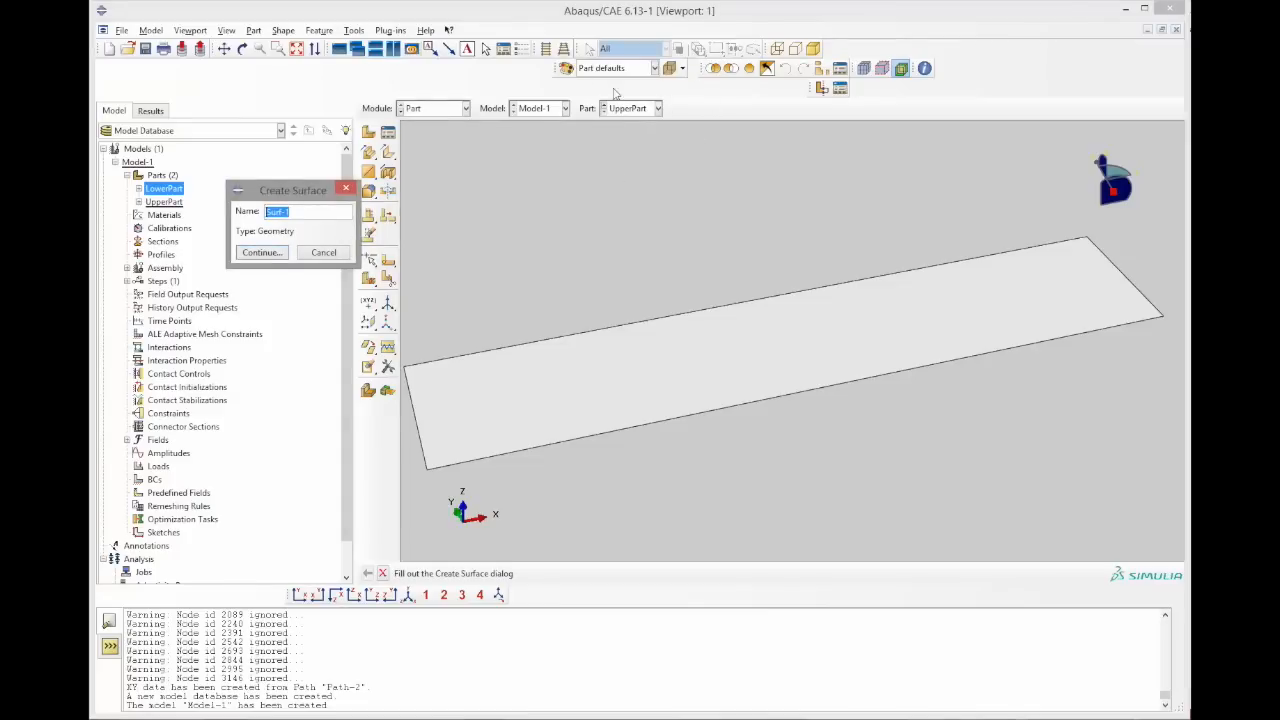
type("SlaveSurface")
key("Return")
left_click(598, 396)
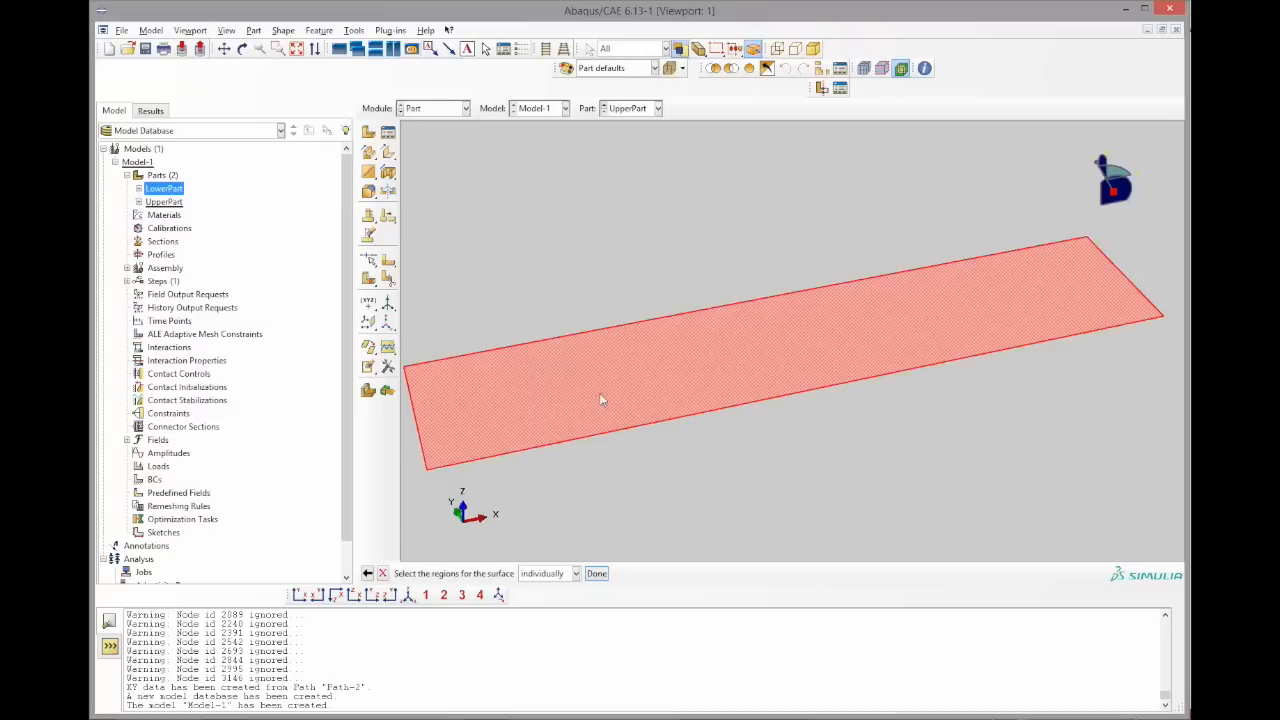
left_click(597, 574)
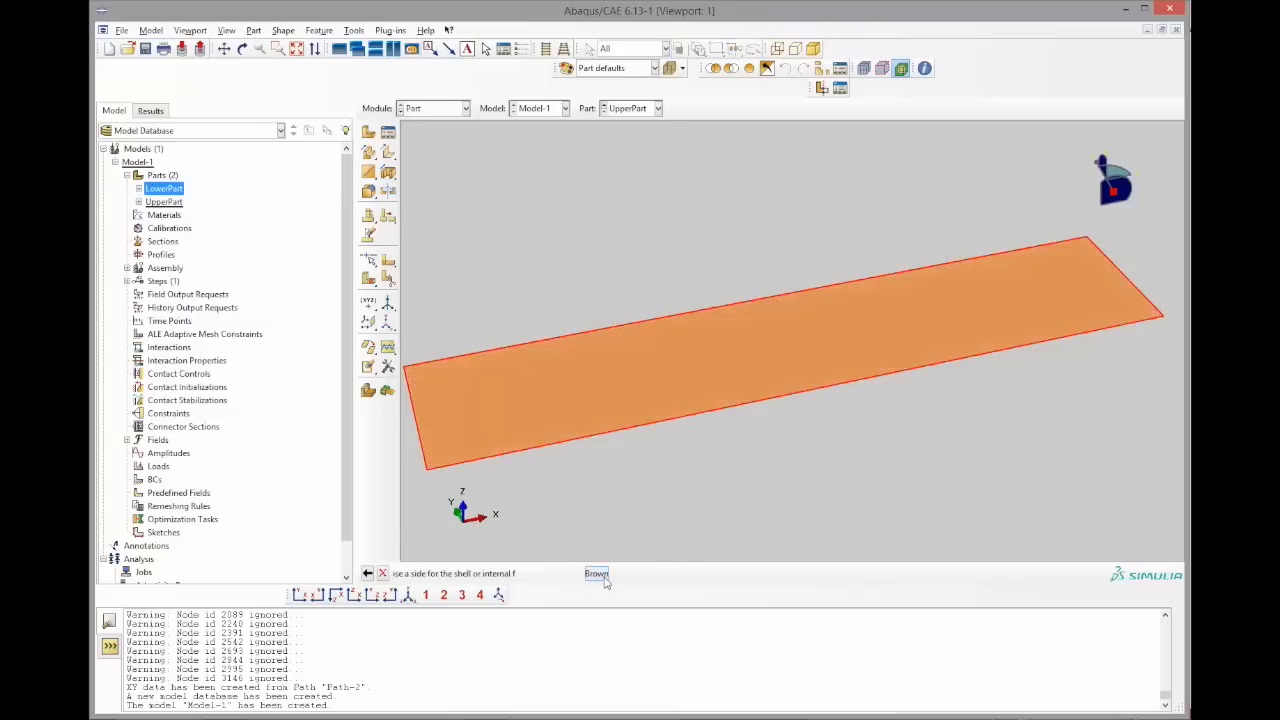
left_click_drag(663, 447, 886, 286, "ctrl+alt")
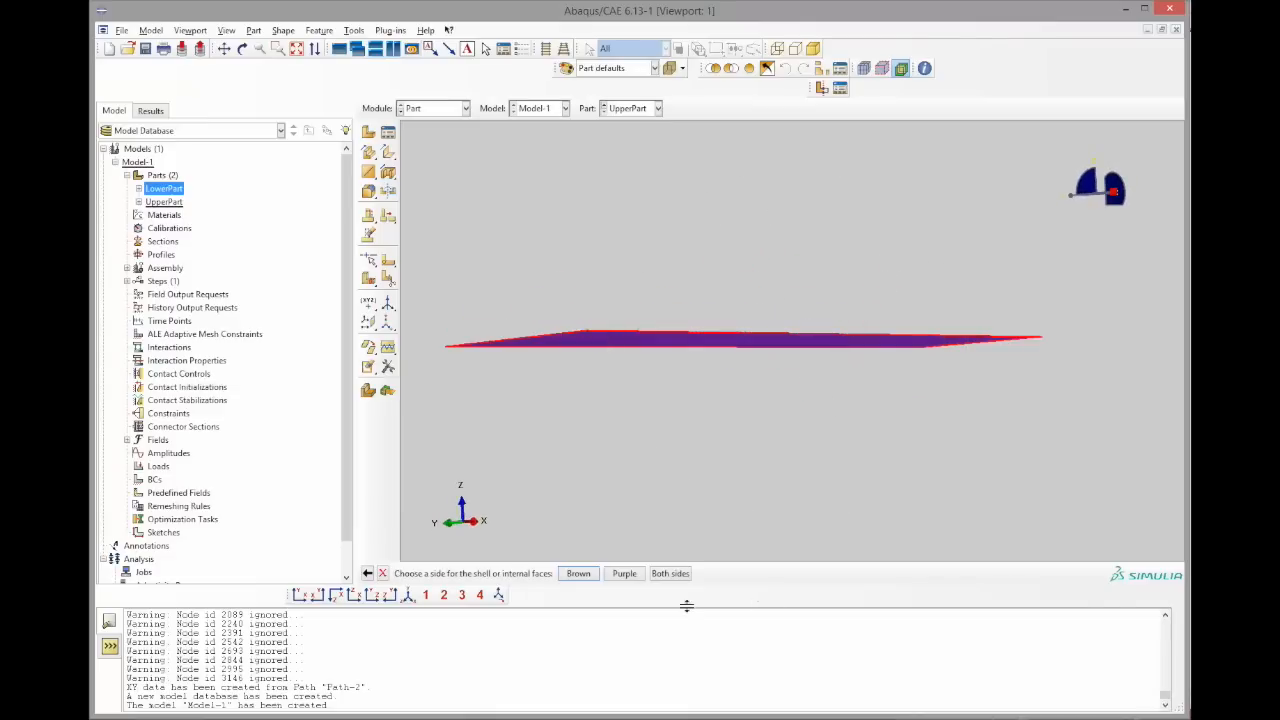
left_click(612, 577)
Switch to LowerPart and create a surface named Mastersurf on the brown side of its face
left_click(632, 108)
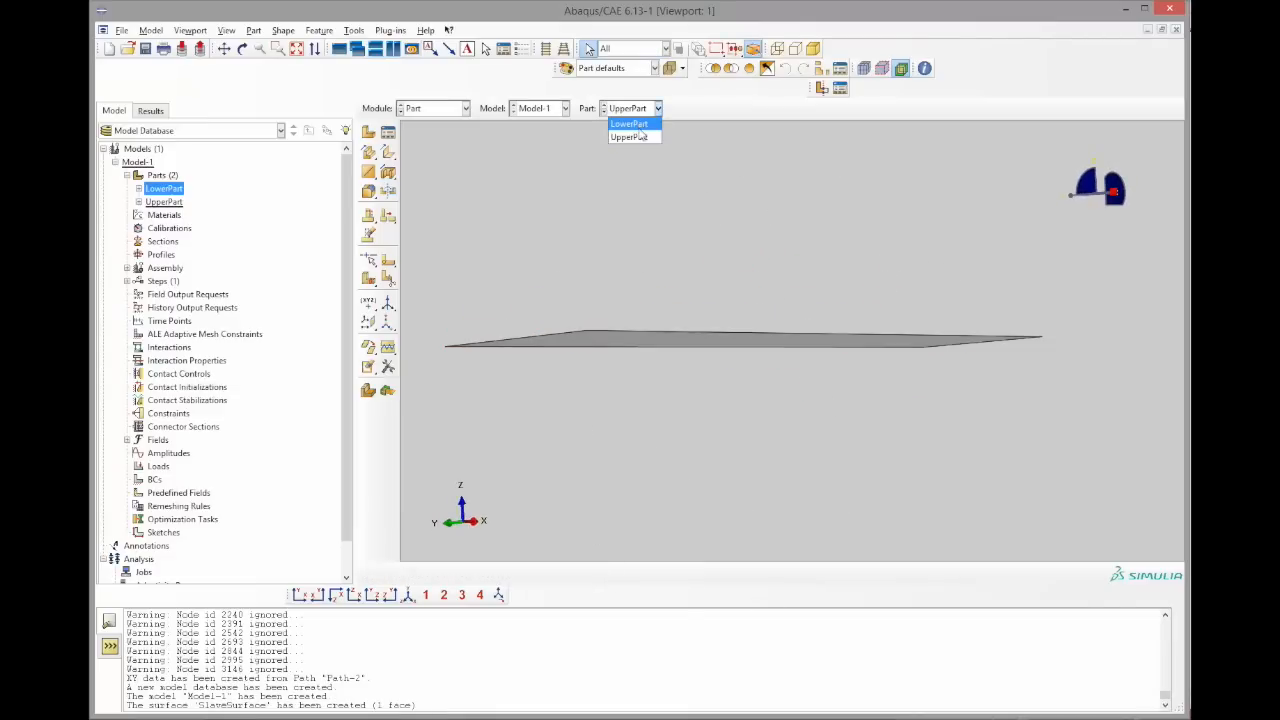
left_click(630, 123)
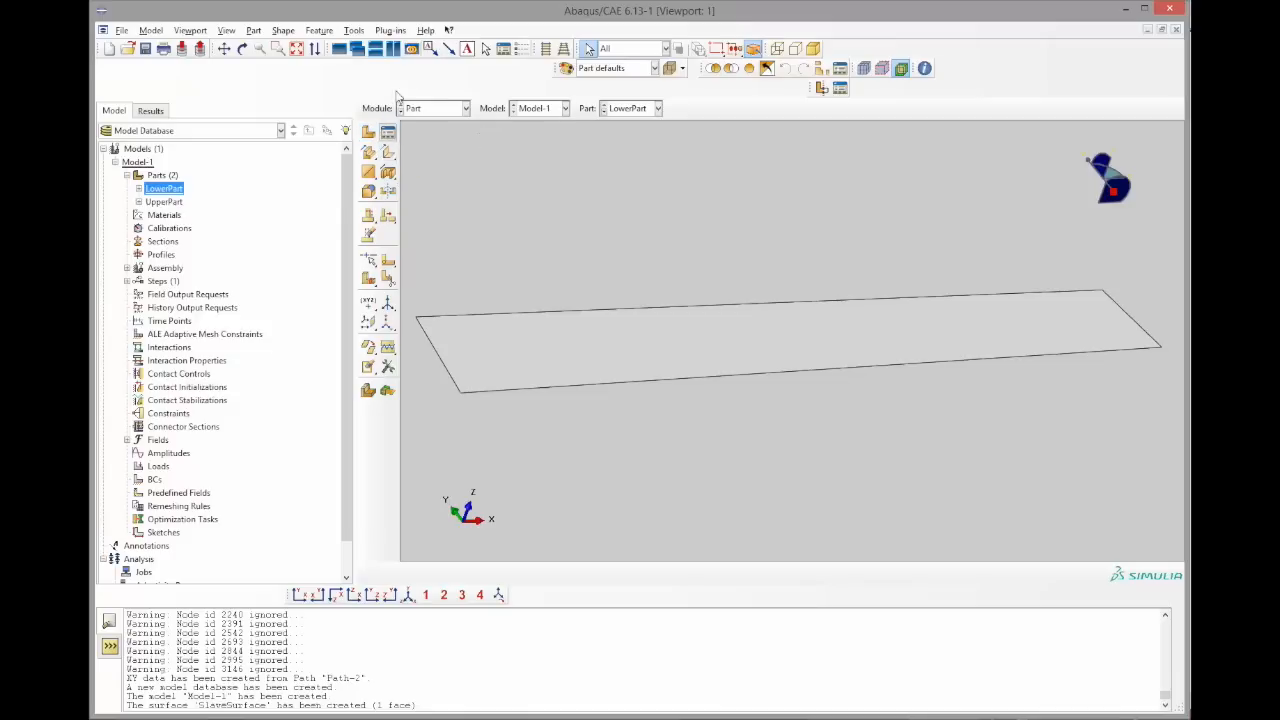
left_click(354, 30)
mouse_move(400, 101)
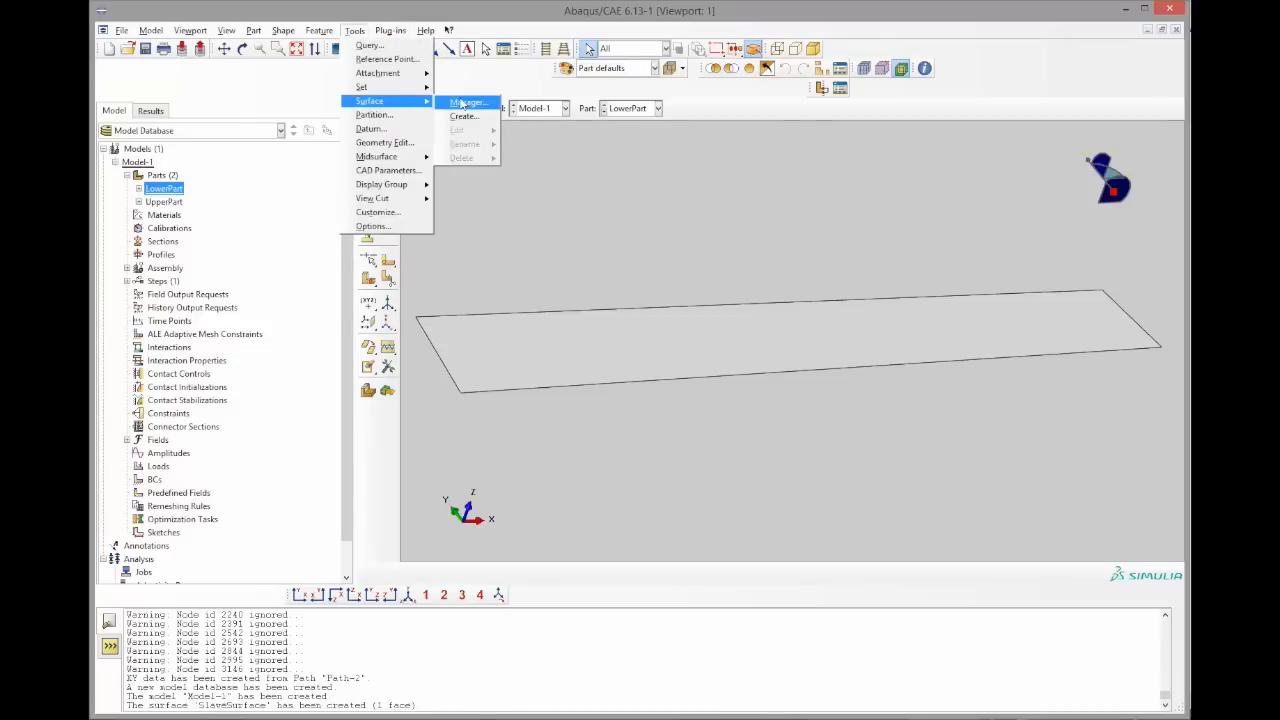
left_click(463, 116)
type("Mastersurface")
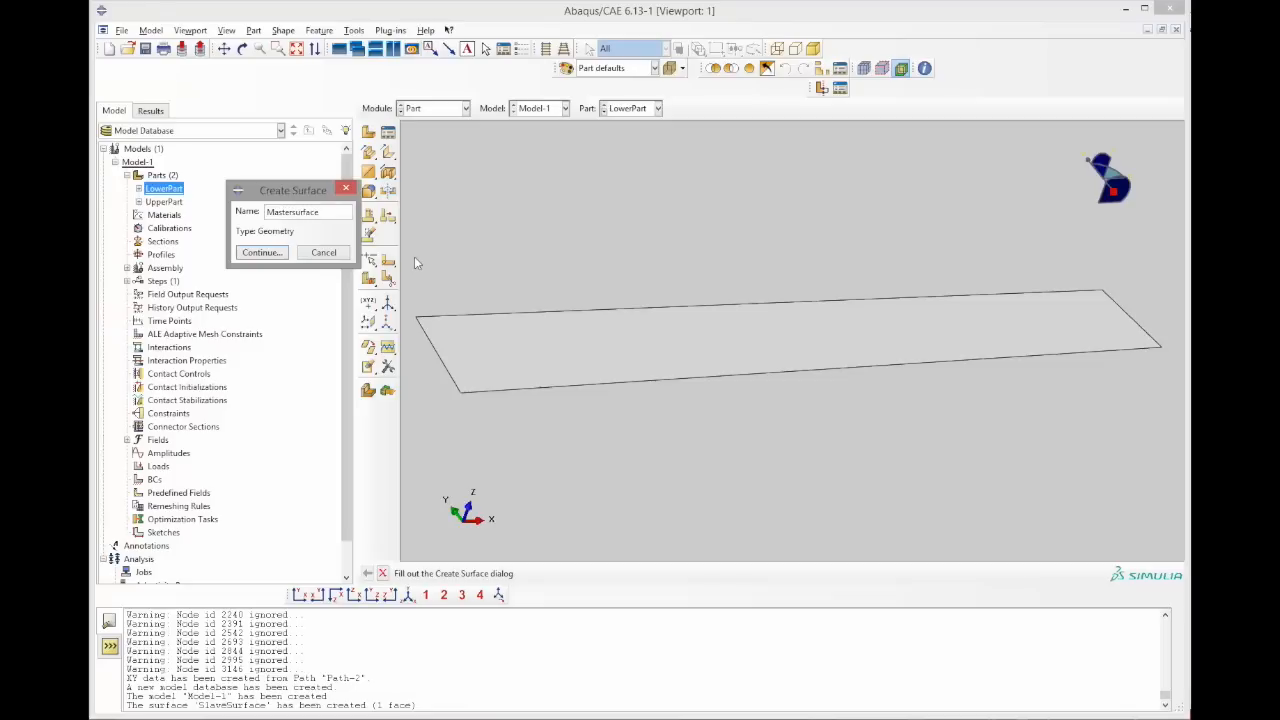
key("Return")
left_click(640, 352)
middle_click(728, 425)
left_click_drag(1047, 392, 1046, 326, "ctrl+alt")
left_click_drag(915, 390, 810, 365, "ctrl+alt")
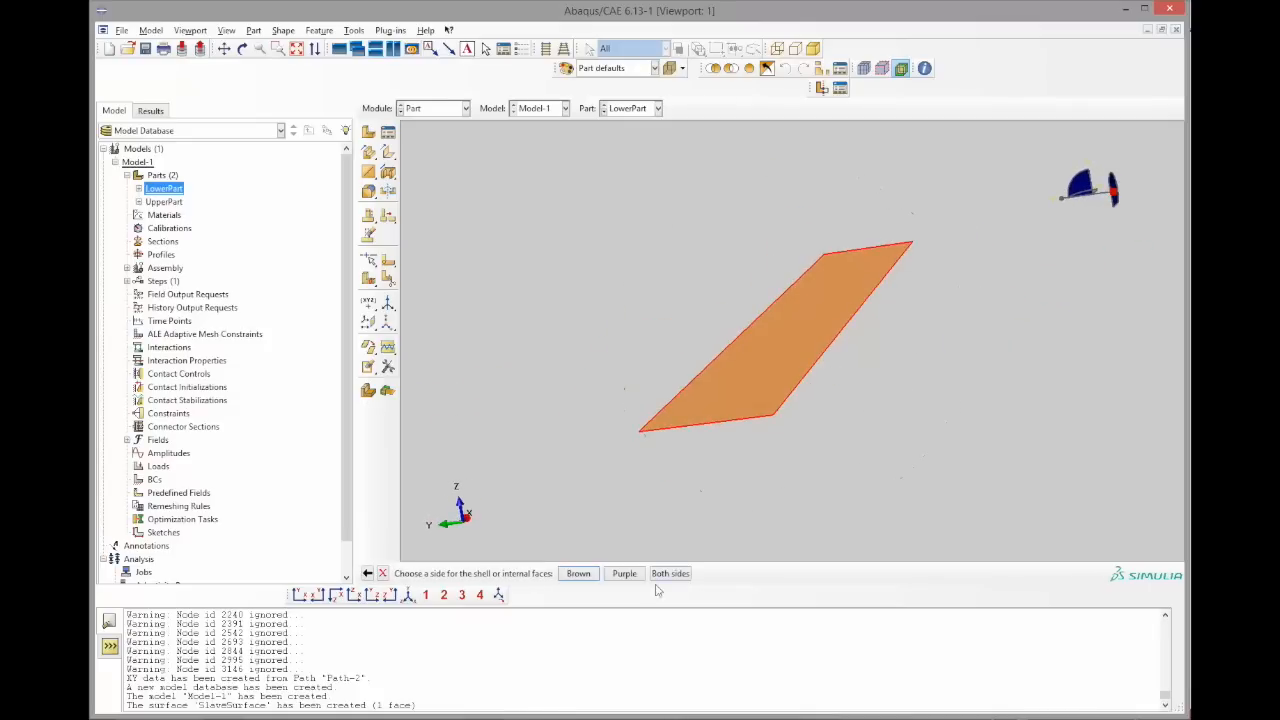
left_click(579, 573)
left_click_drag(837, 363, 791, 366, "ctrl+alt")
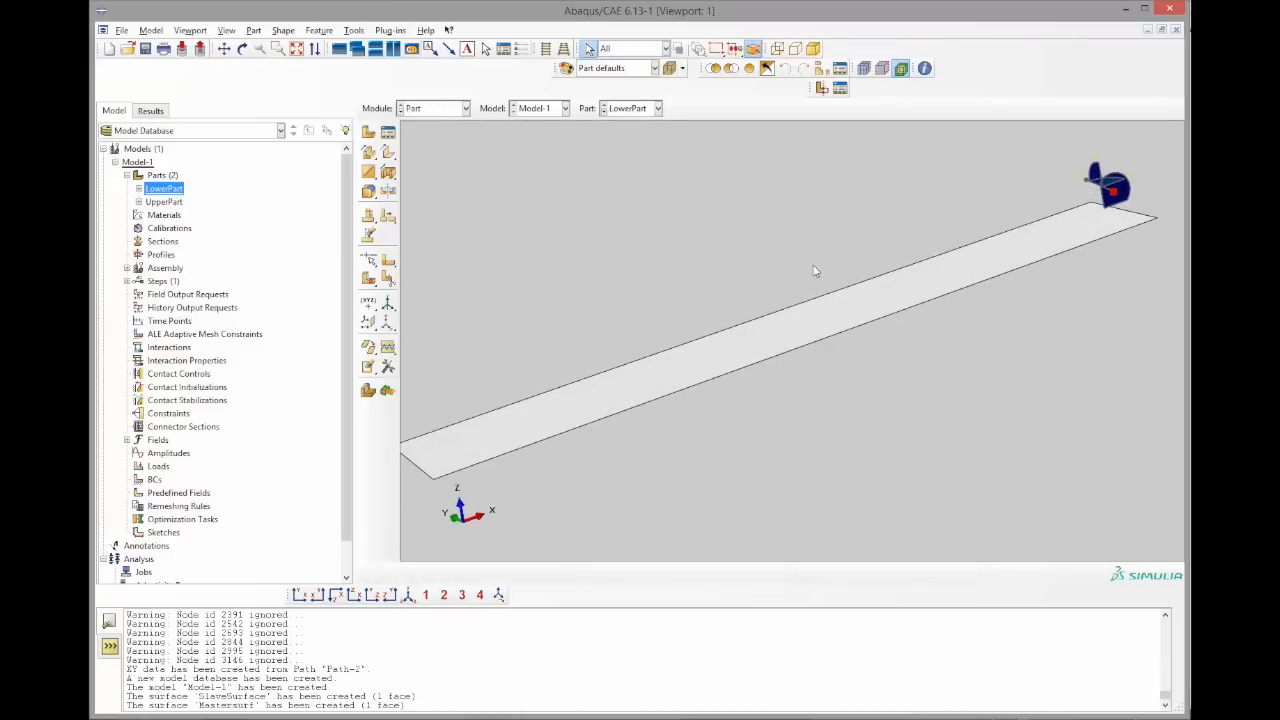
left_click_drag(952, 366, 898, 376, "ctrl+alt")
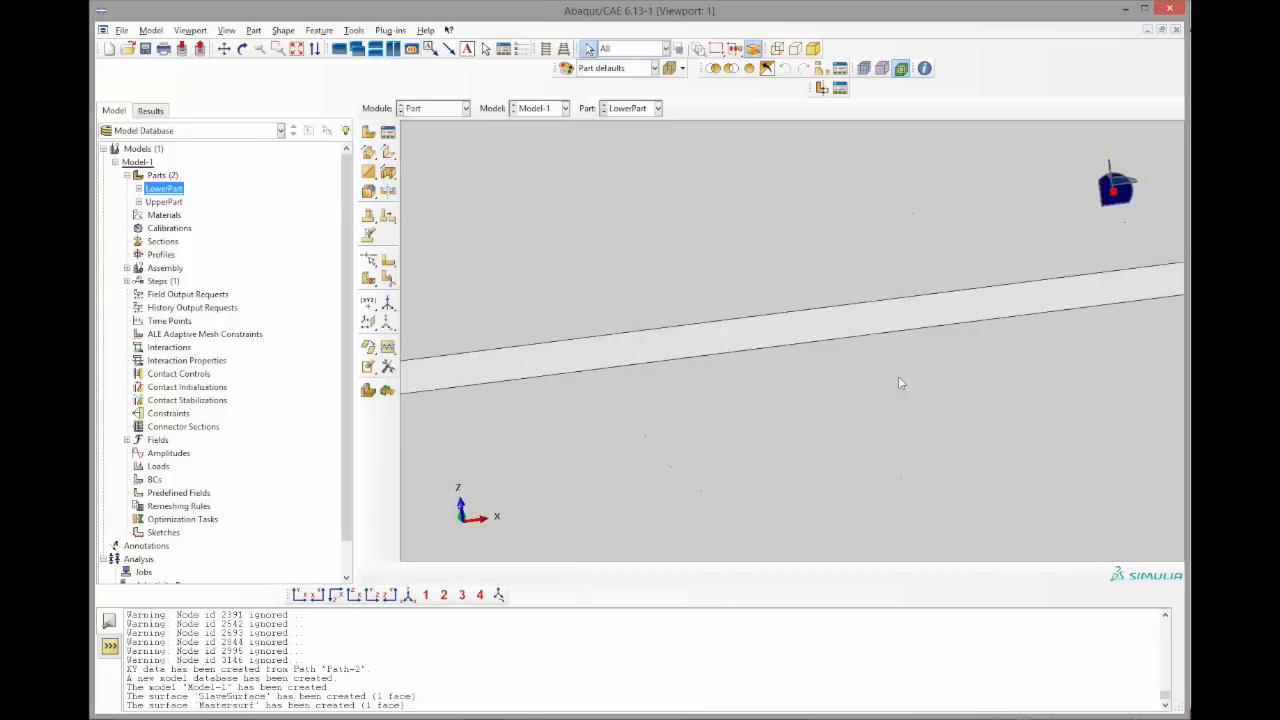
Switch to the Property module and start a new material named CFRP-ISO
left_click(453, 110)
left_click(447, 138)
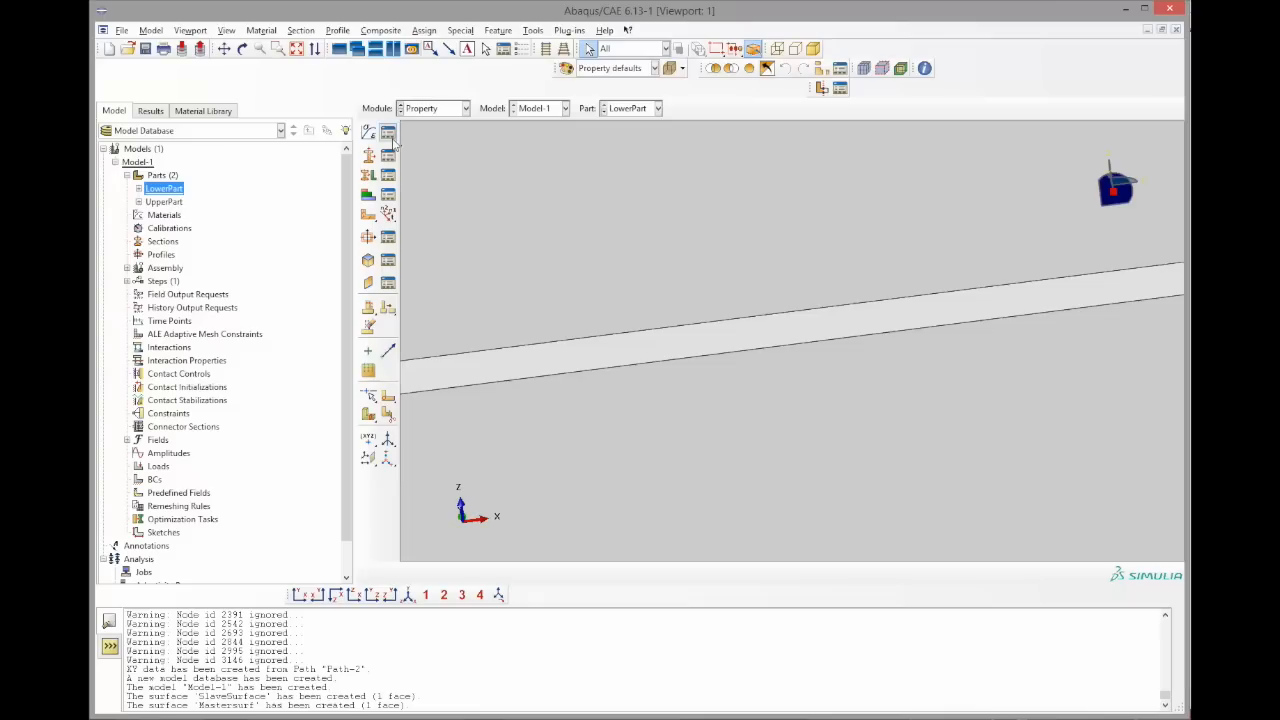
left_click(388, 138)
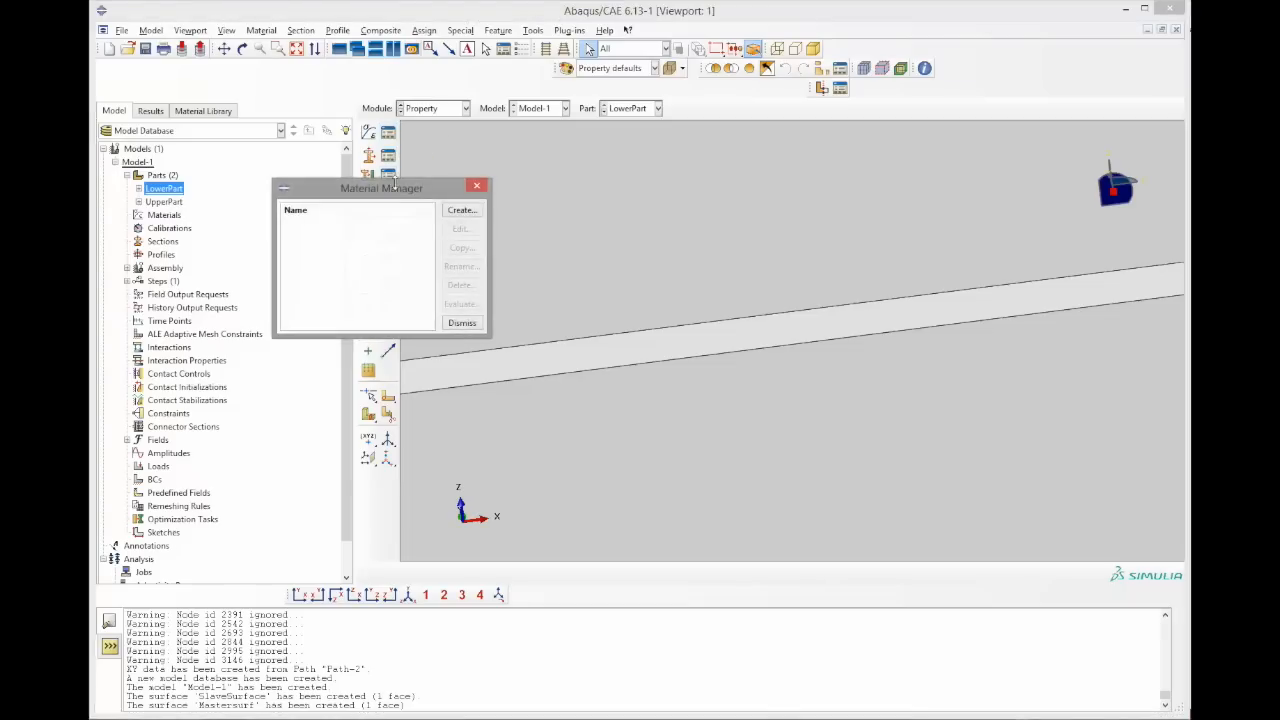
left_click(461, 211)
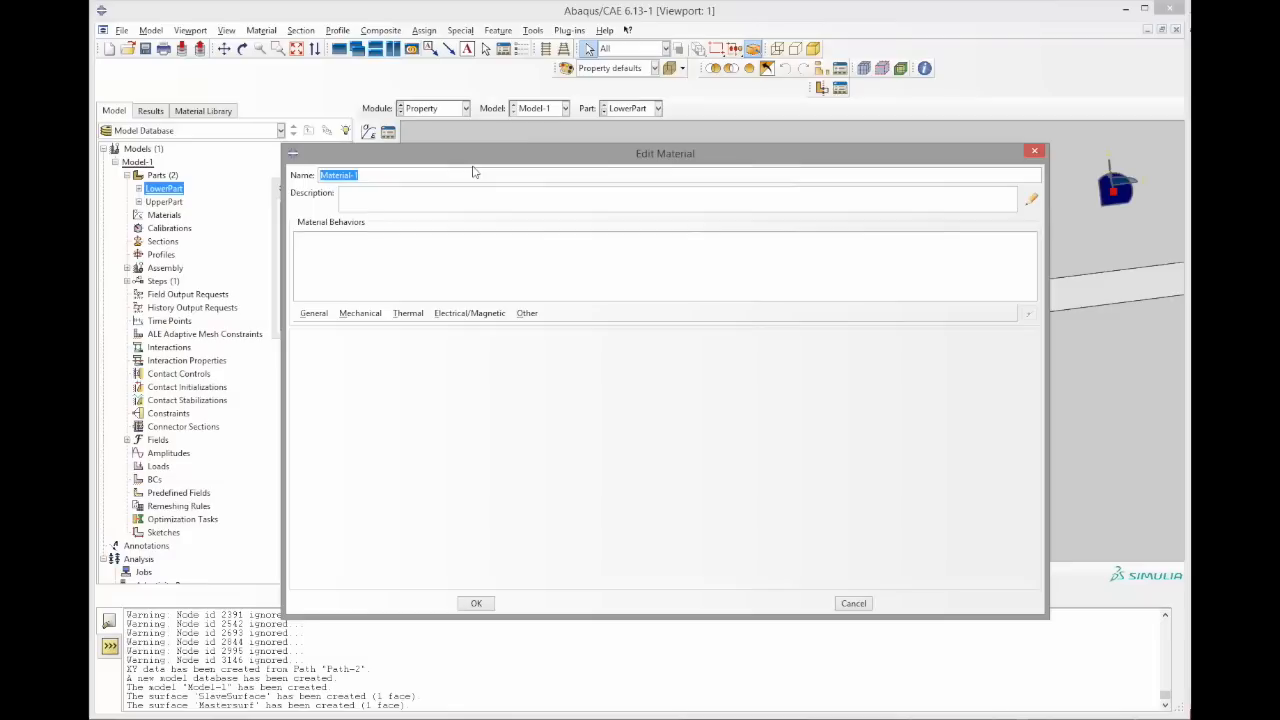
type("Cf")
Give CFRP-ISO isotropic elastic behavior with a Young's modulus of 62600 and a Poisson's ratio of 0.3
left_click(360, 314)
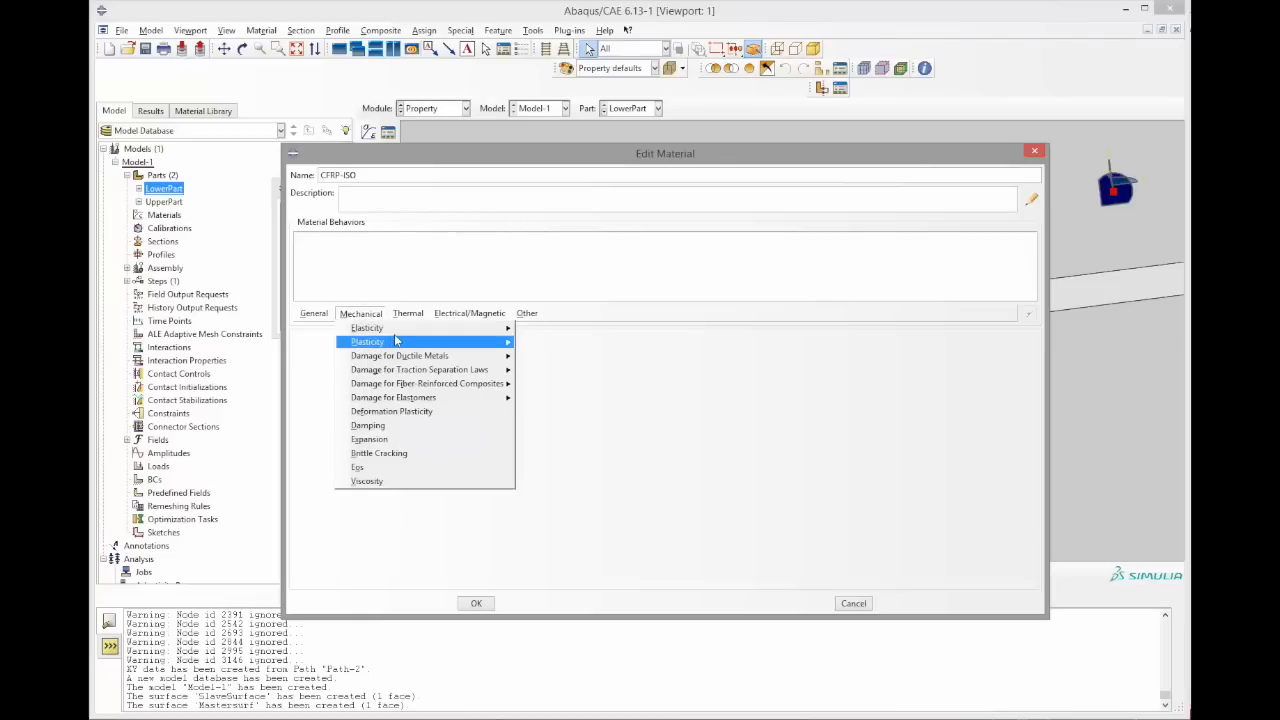
mouse_move(424, 330)
left_click(541, 330)
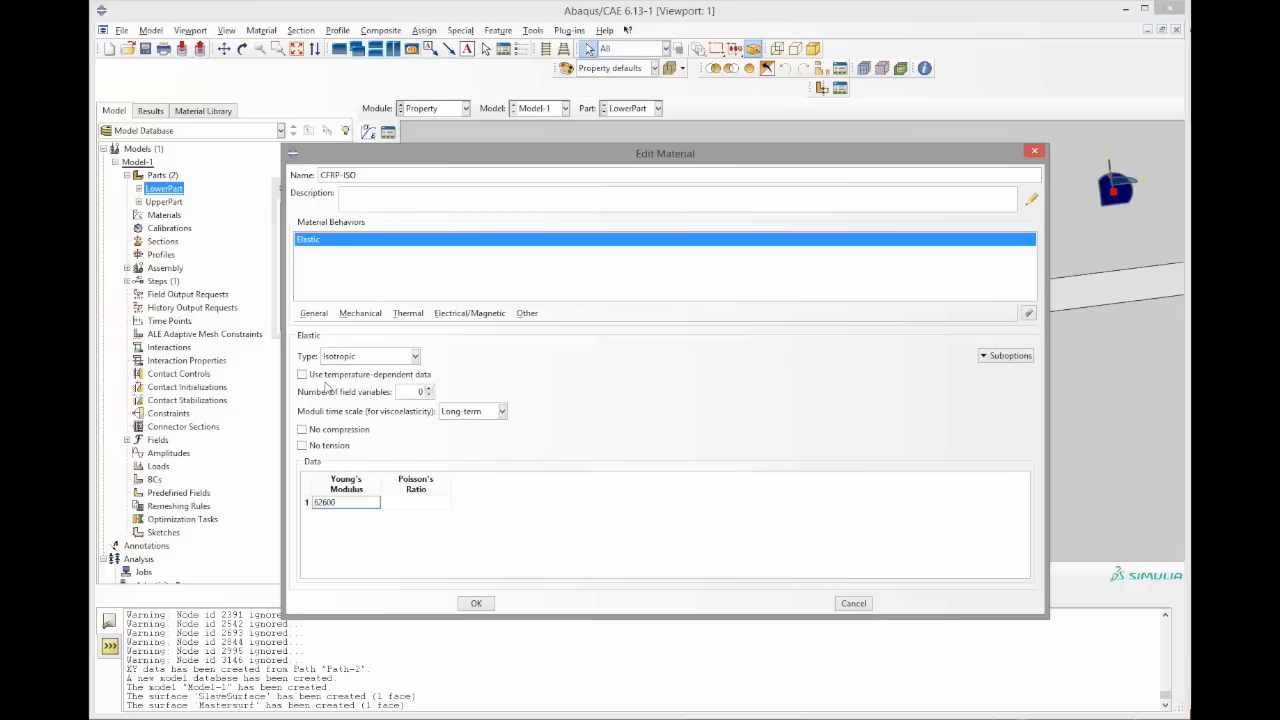
type("62600")
key("Tab")
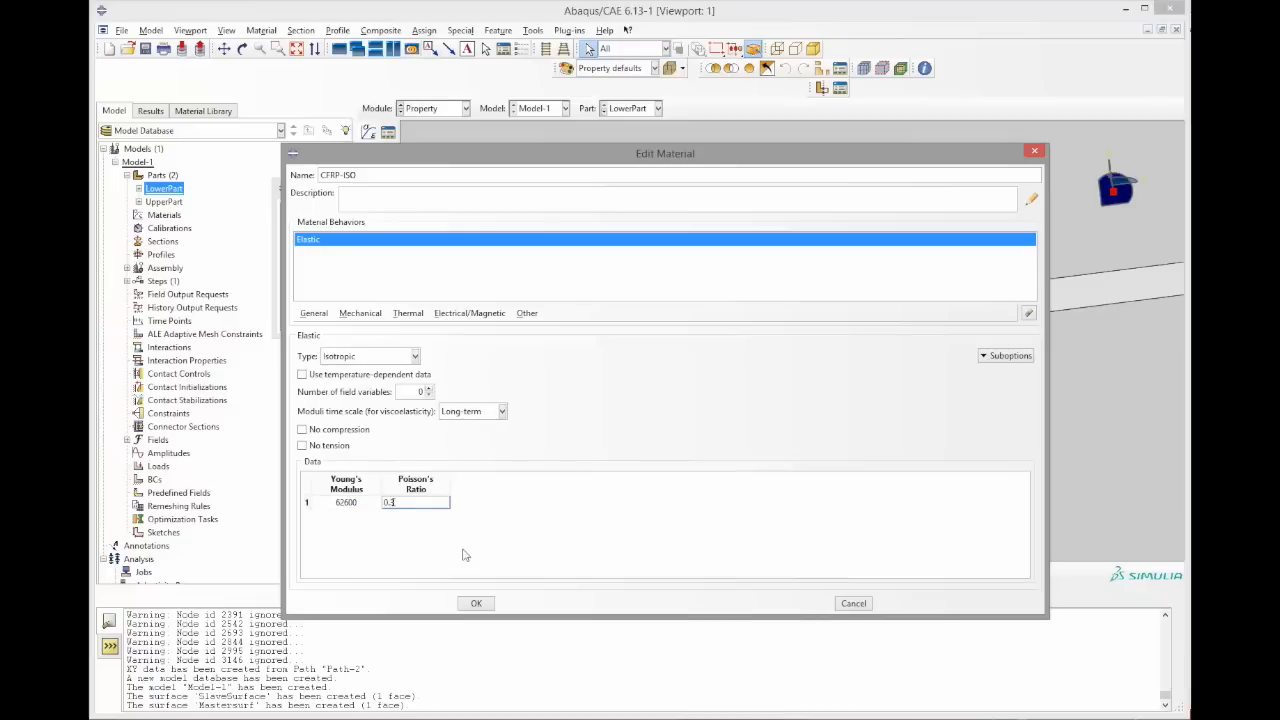
left_click(476, 604)
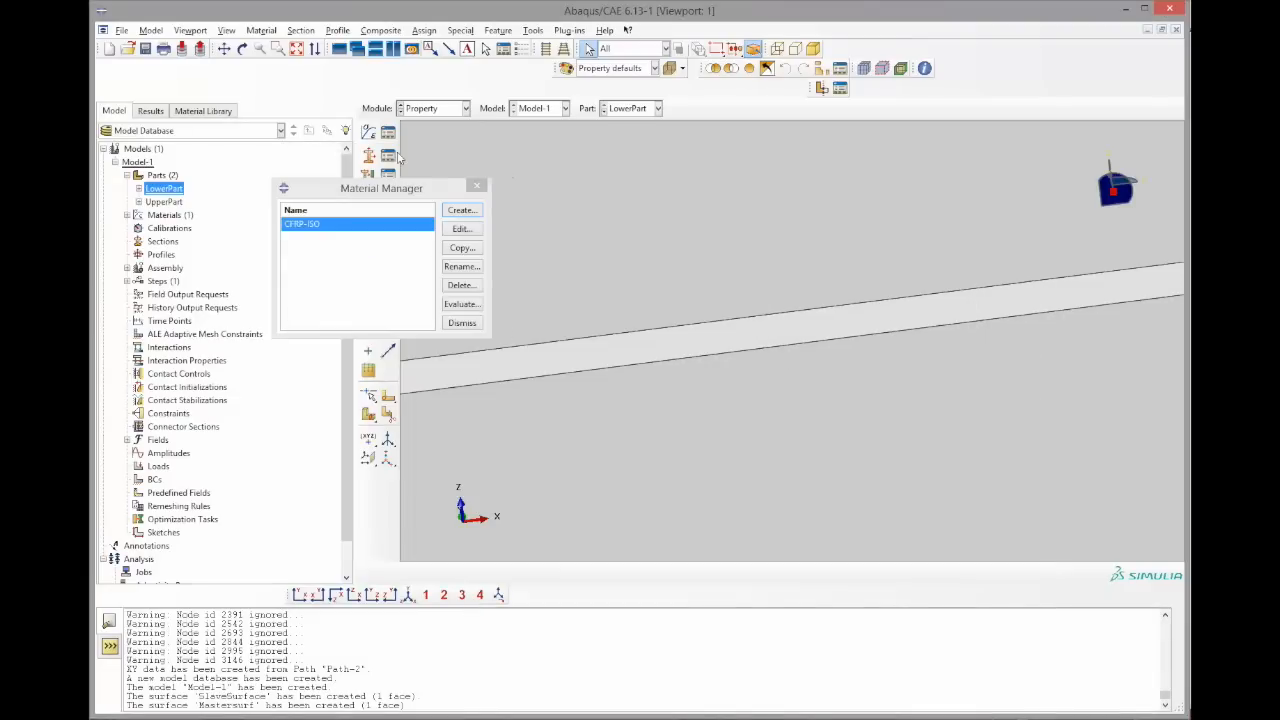
Close the material list and create a homogeneous shell section with a shell thickness of 2 and material CFRP-ISO
left_click(477, 186)
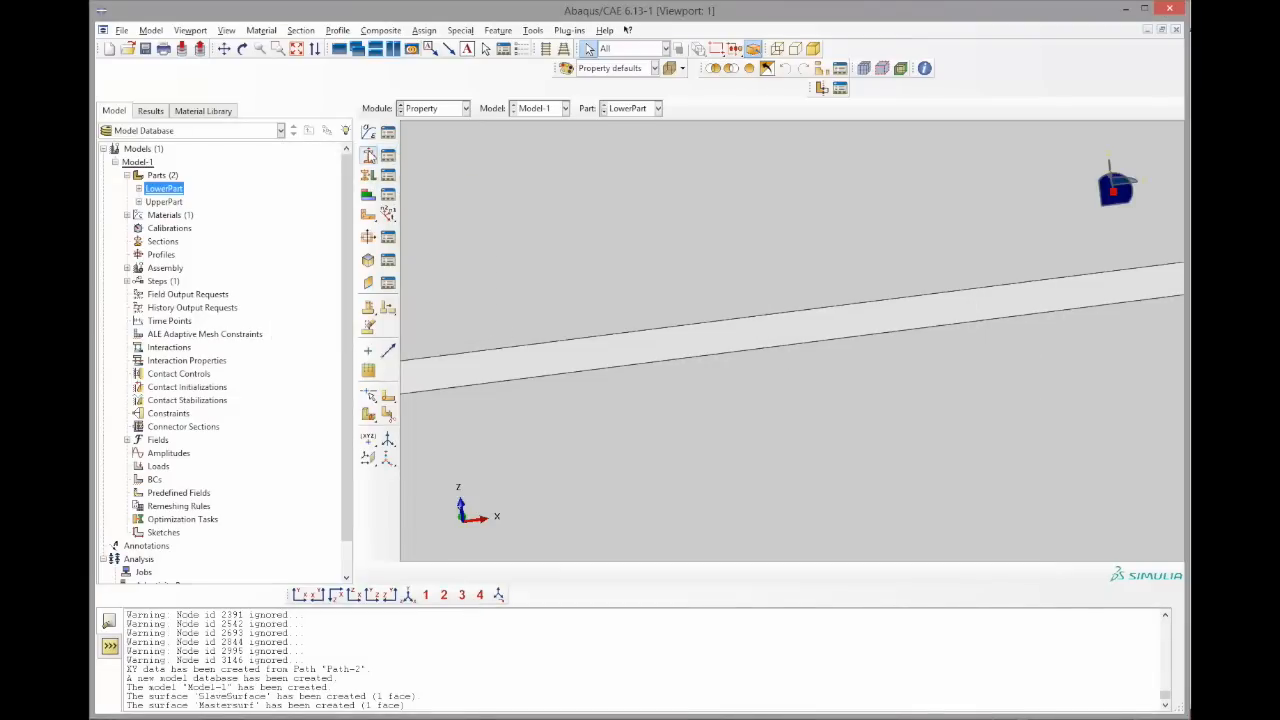
left_click(369, 155)
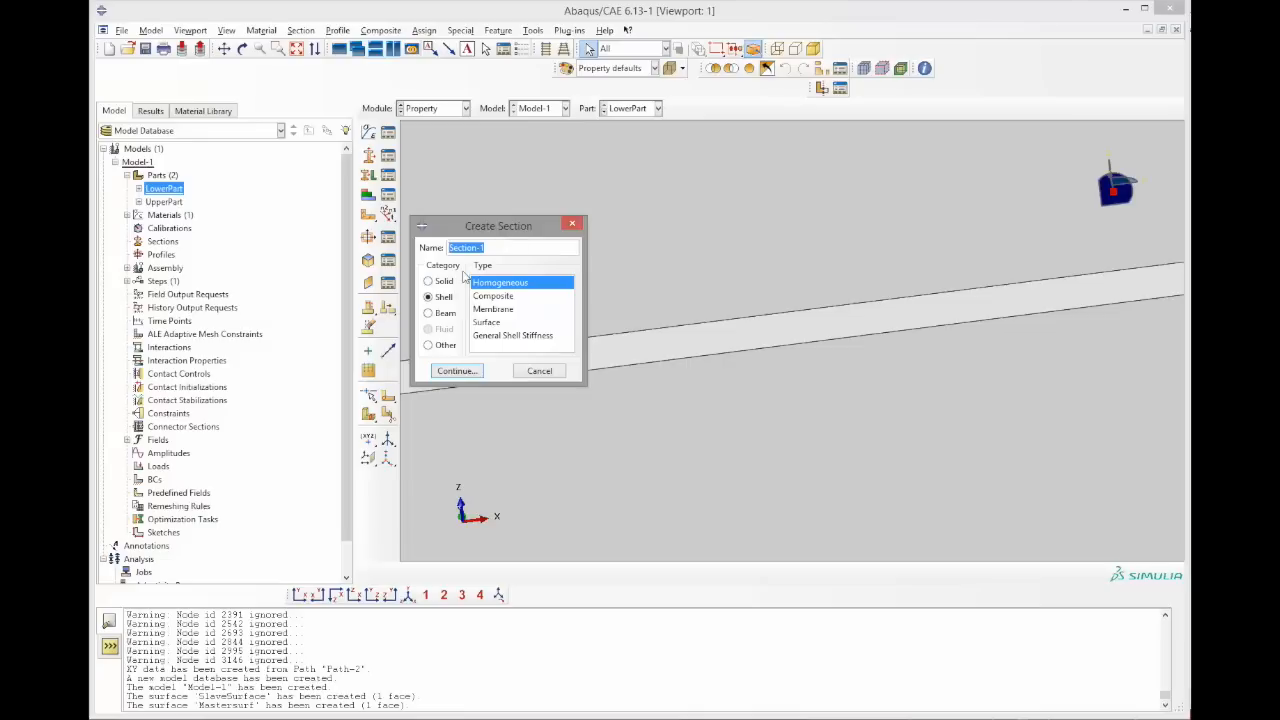
left_click(433, 297)
left_click(496, 282)
left_click(456, 371)
left_click(604, 392)
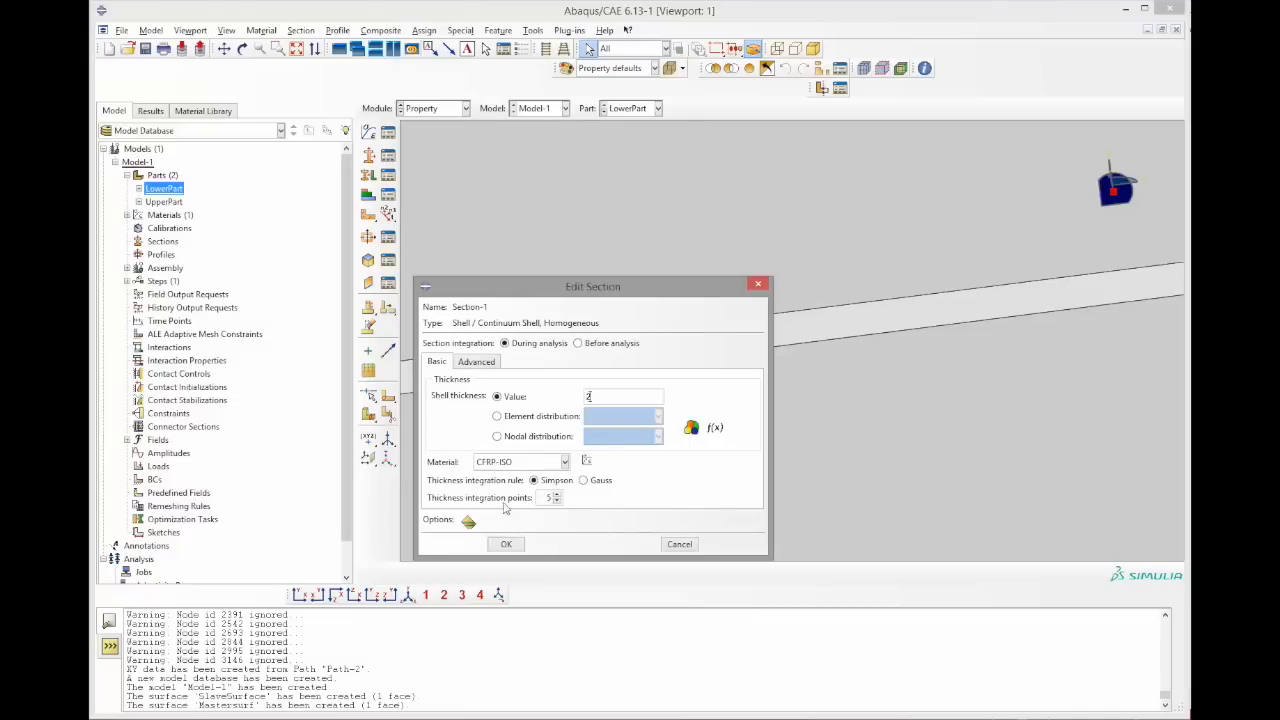
left_click(510, 542)
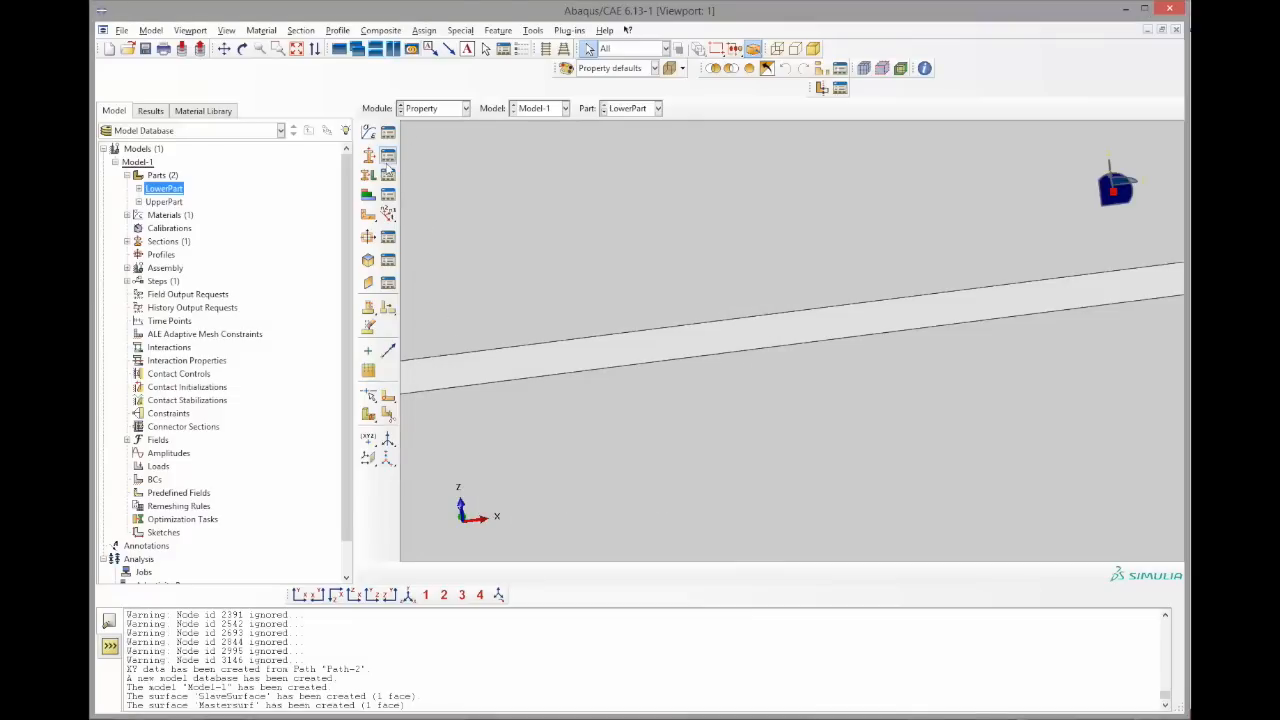
Start a section assignment on LowerPart, selecting its whole face as the region with set creation turned off
left_click_drag(610, 262, 848, 292, "ctrl+alt")
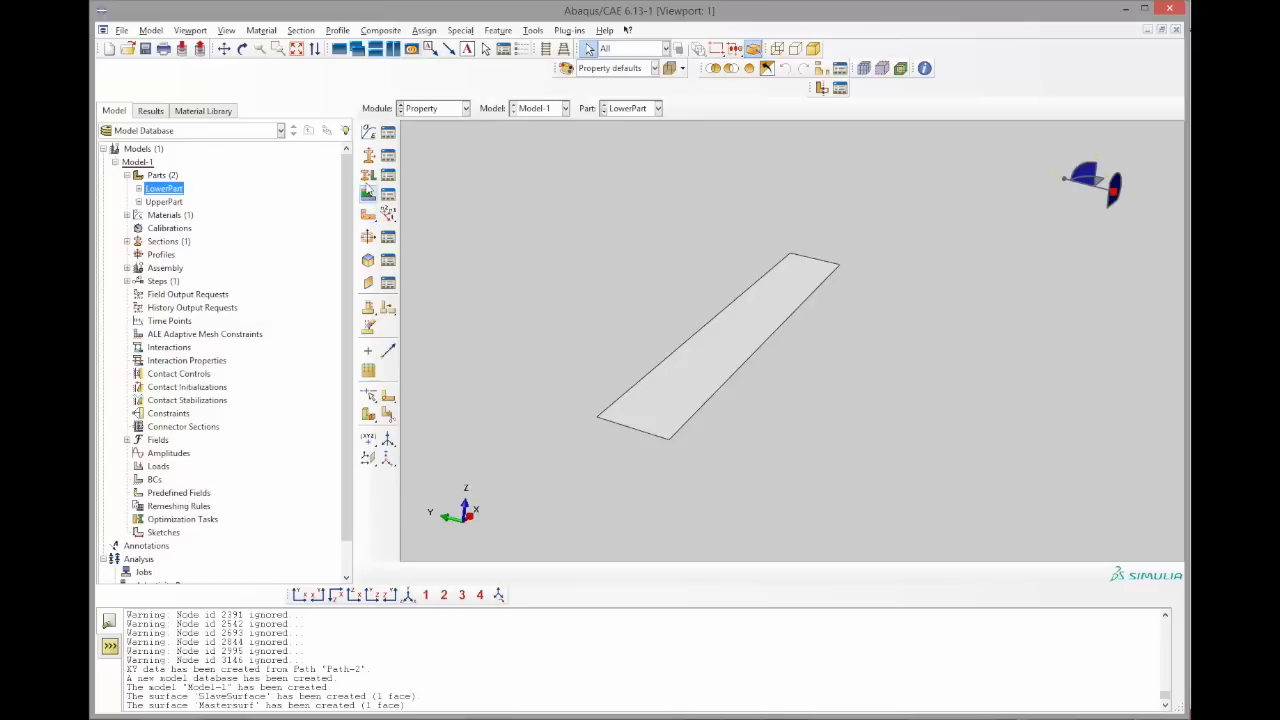
left_click(368, 175)
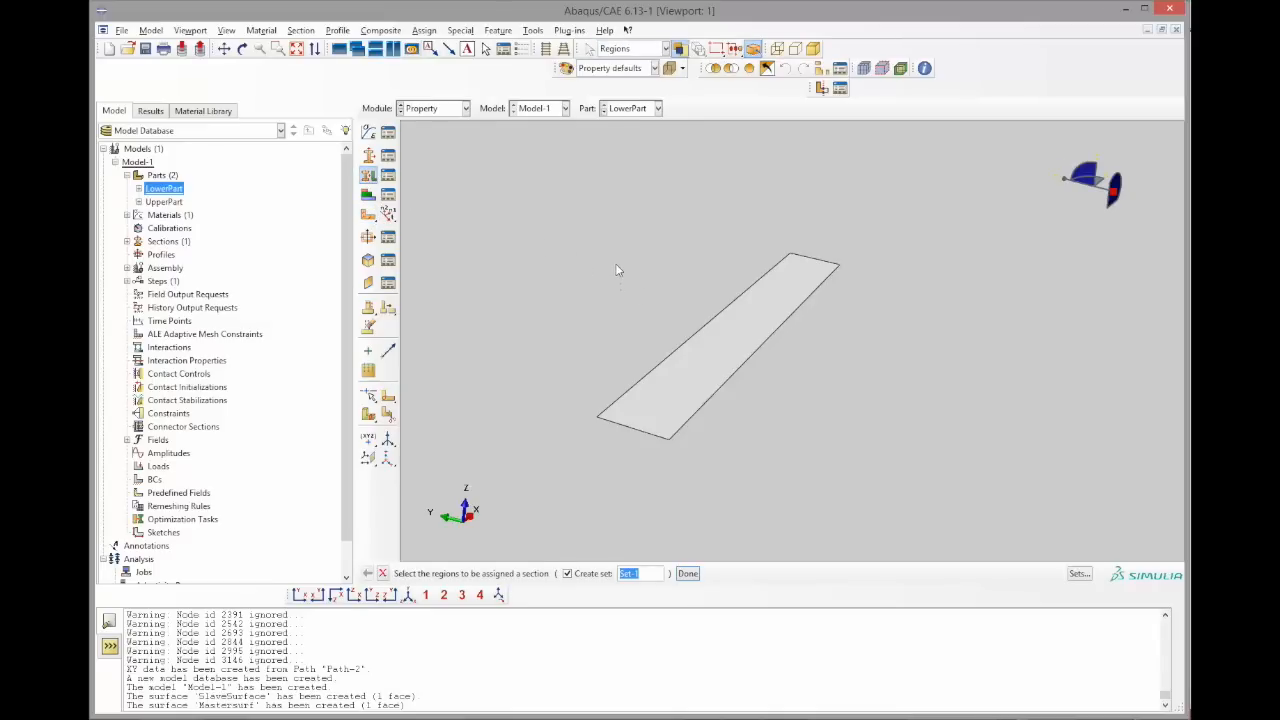
left_click(368, 175)
left_click(368, 175)
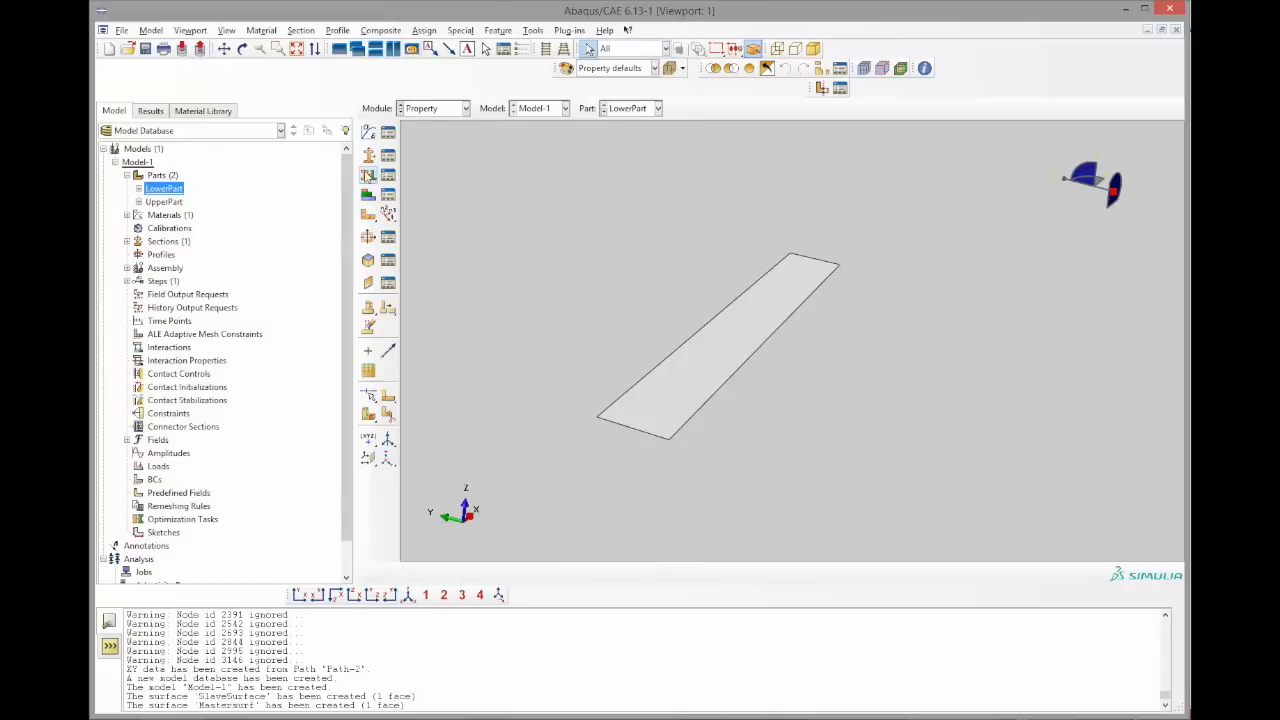
left_click_drag(617, 285, 818, 469)
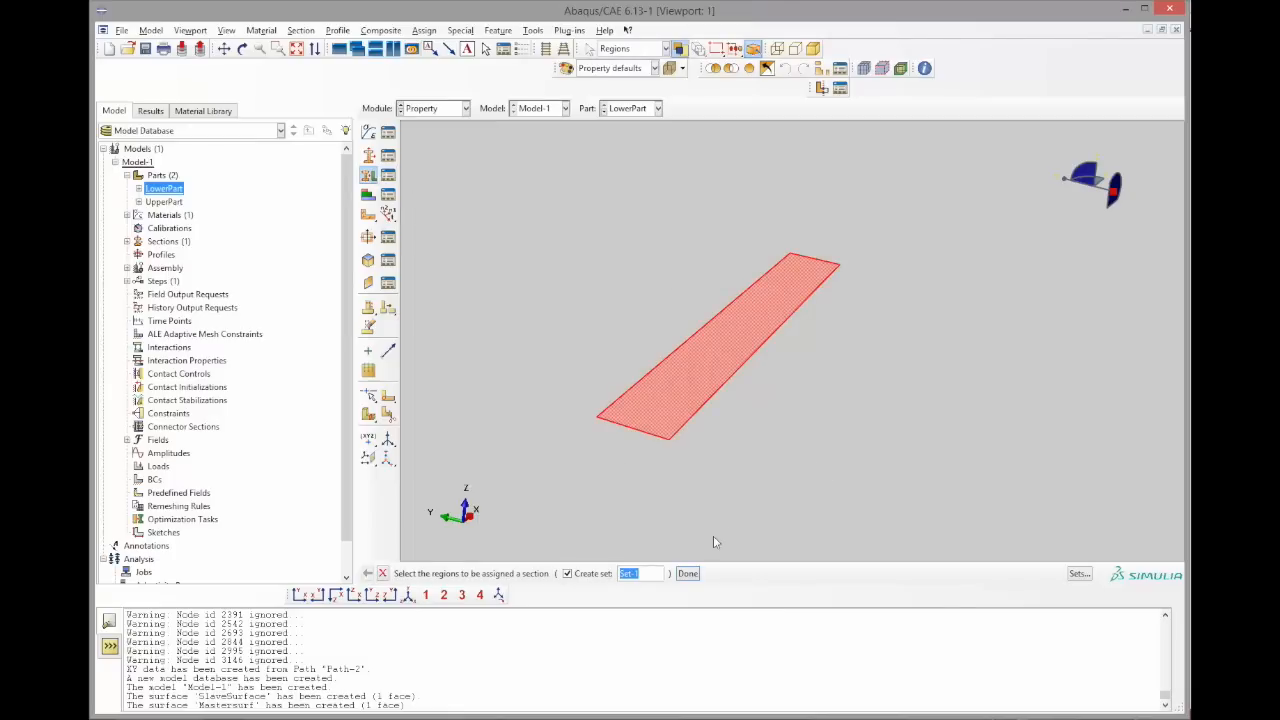
left_click(568, 573)
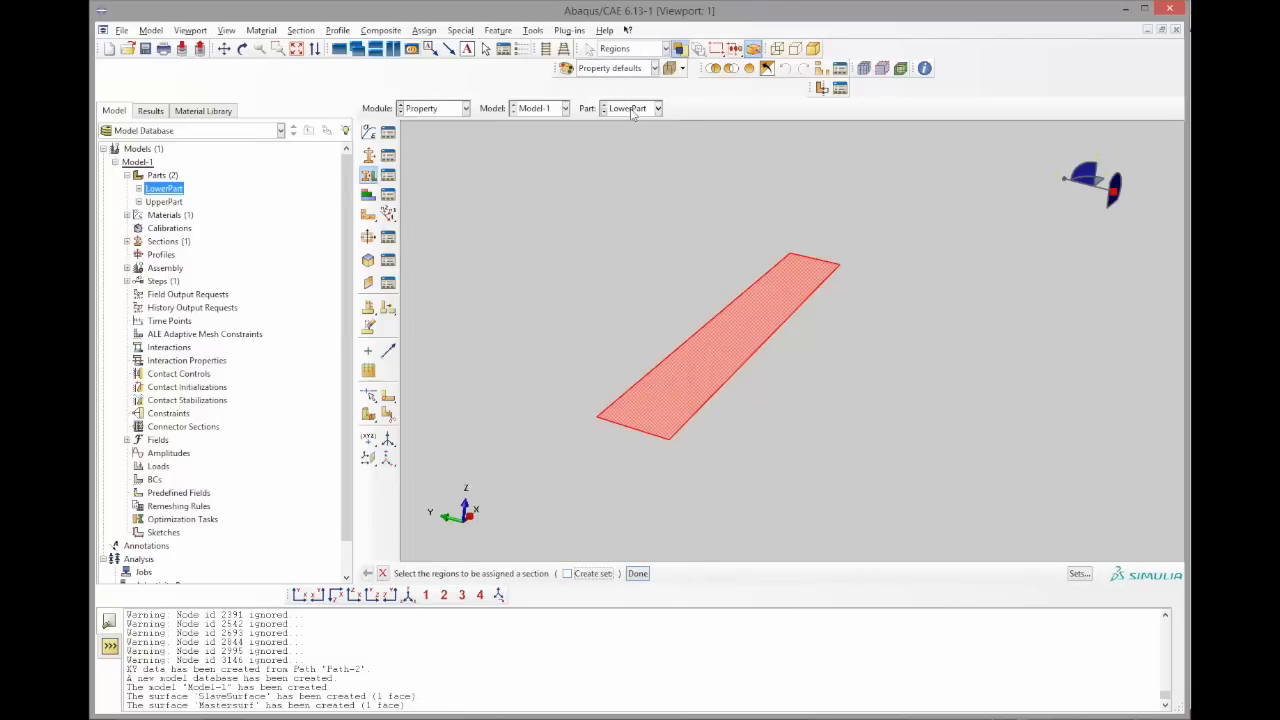
Check the joint sketch in PowerPoint, return to Abaqus and assign Section-1 to the LowerPart face with a Top surface shell offset
key("alt+Tab")
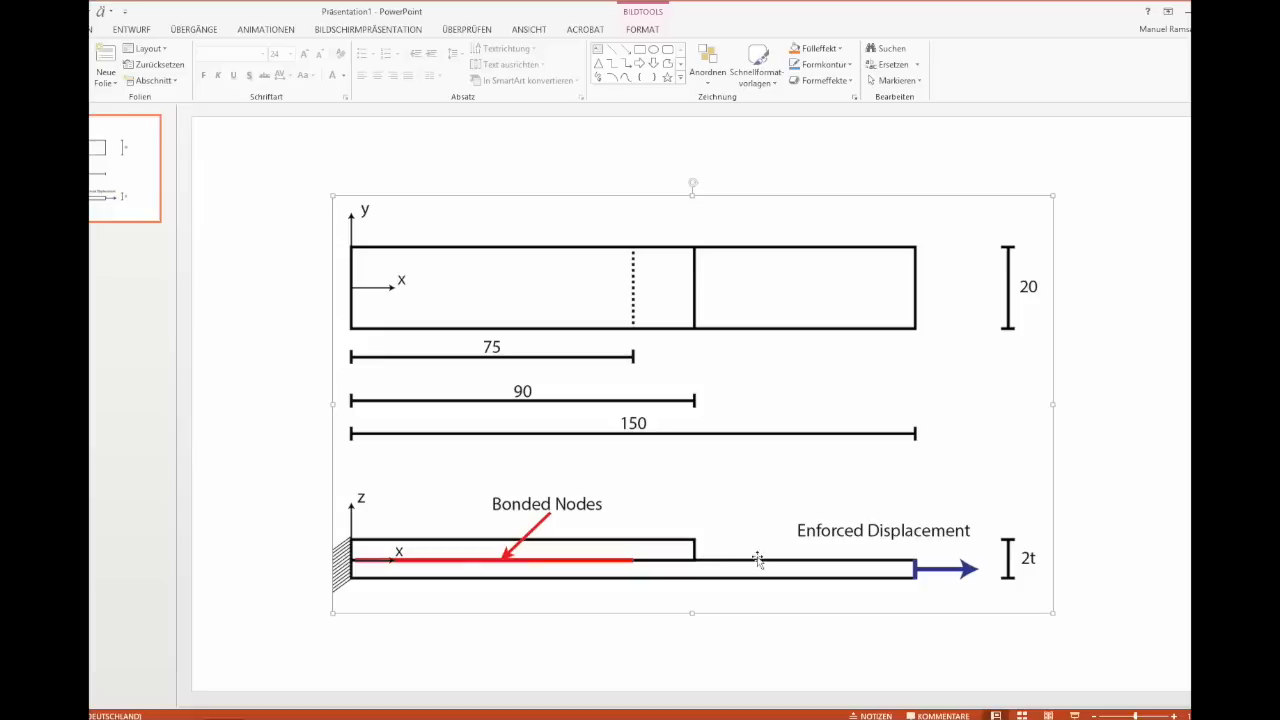
key("alt+Tab")
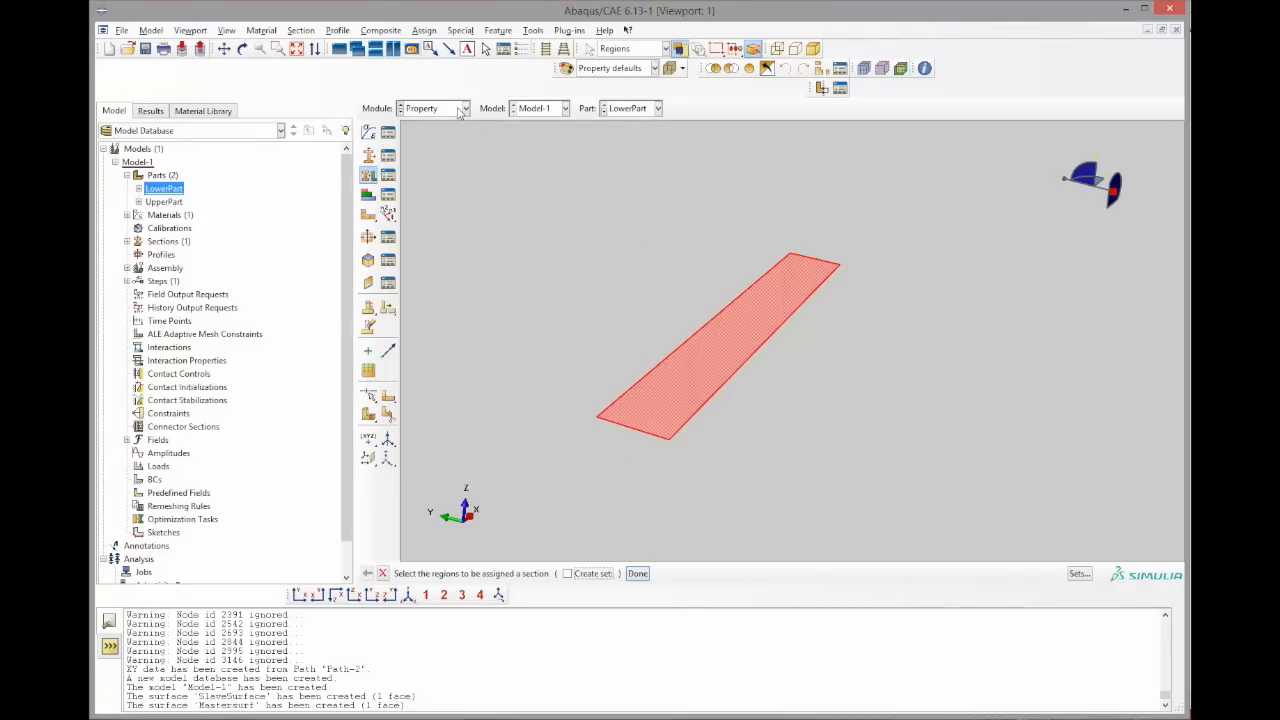
left_click(640, 575)
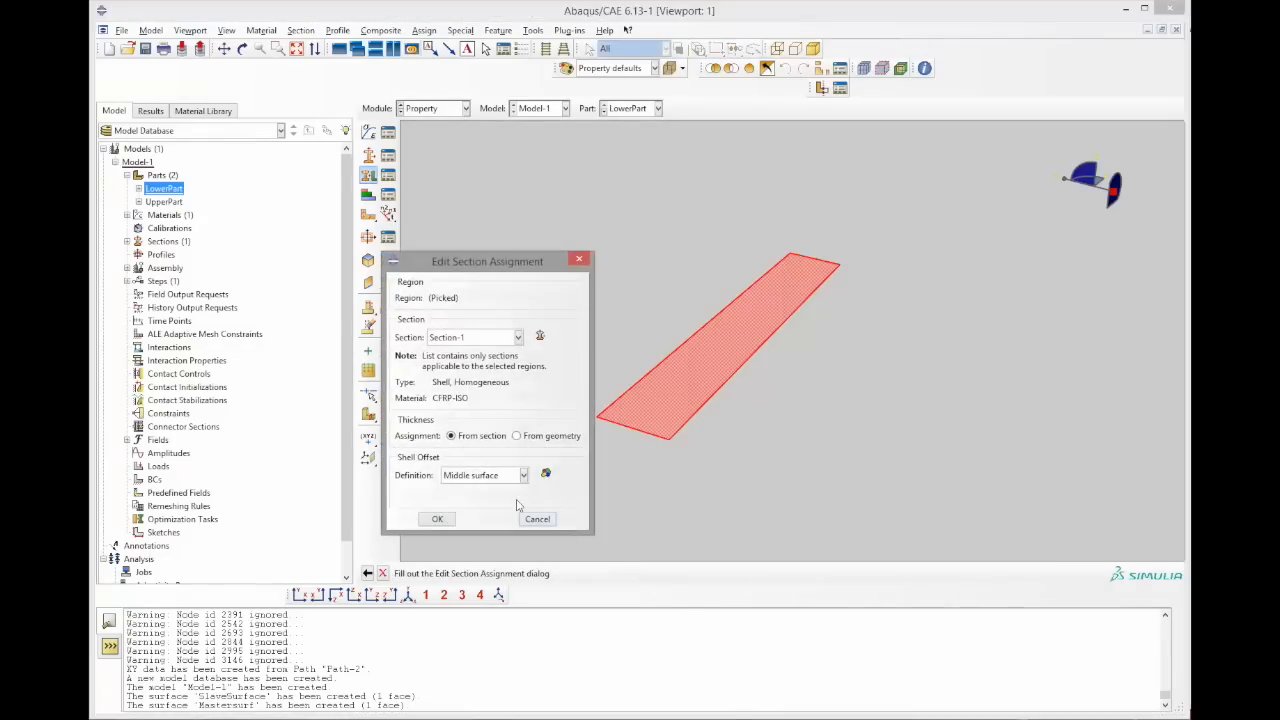
left_click(490, 479)
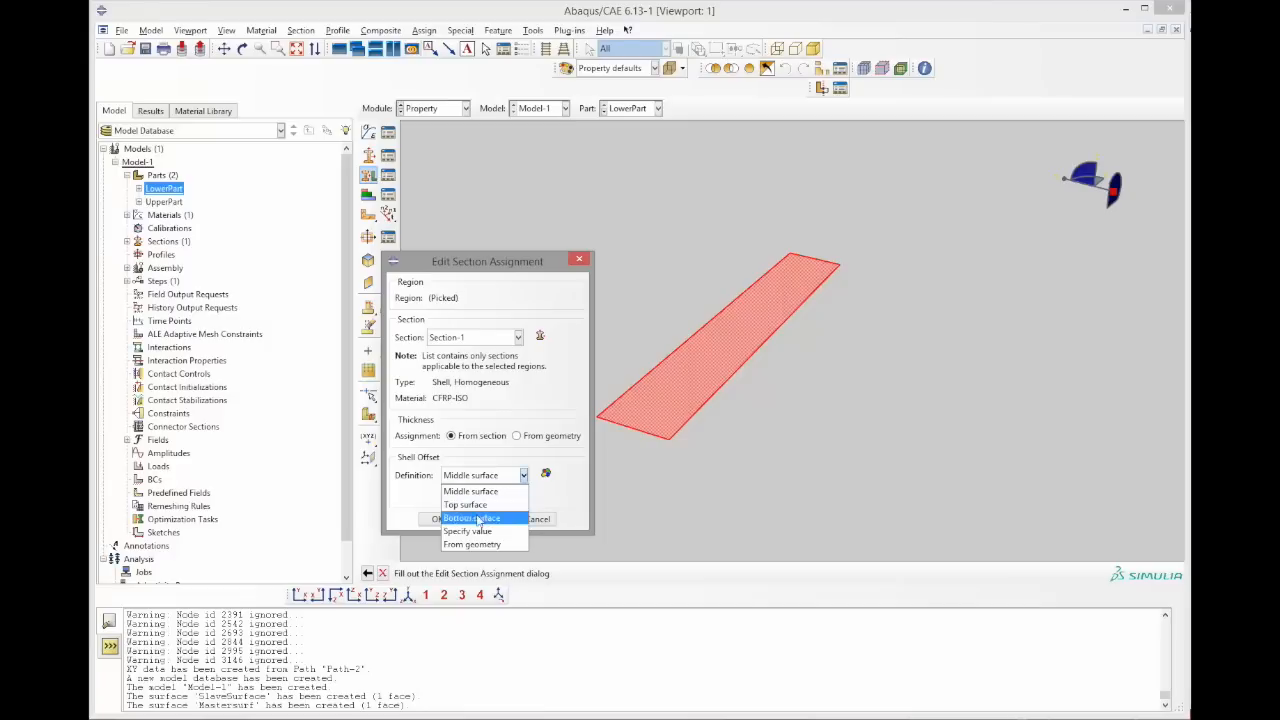
left_click(483, 505)
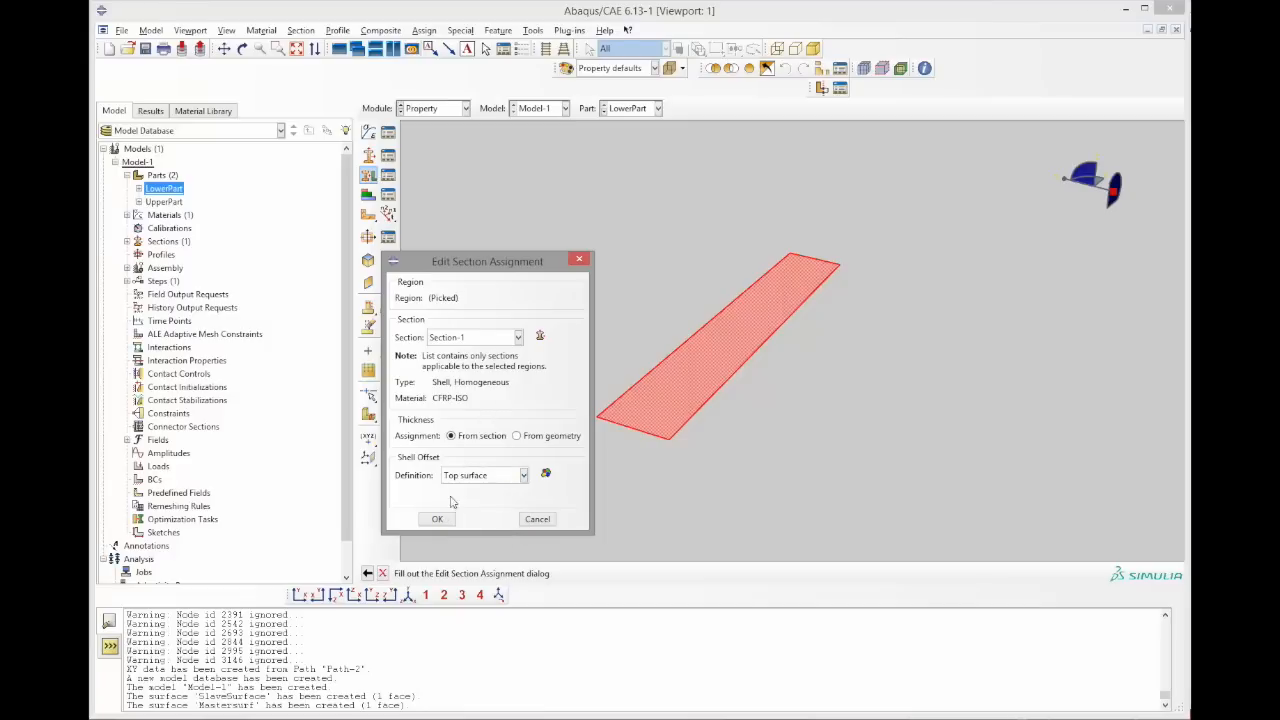
left_click(437, 519)
Switch to UpperPart and assign Section-1 to its whole face with a Bottom surface shell offset
left_click(636, 109)
left_click(630, 137)
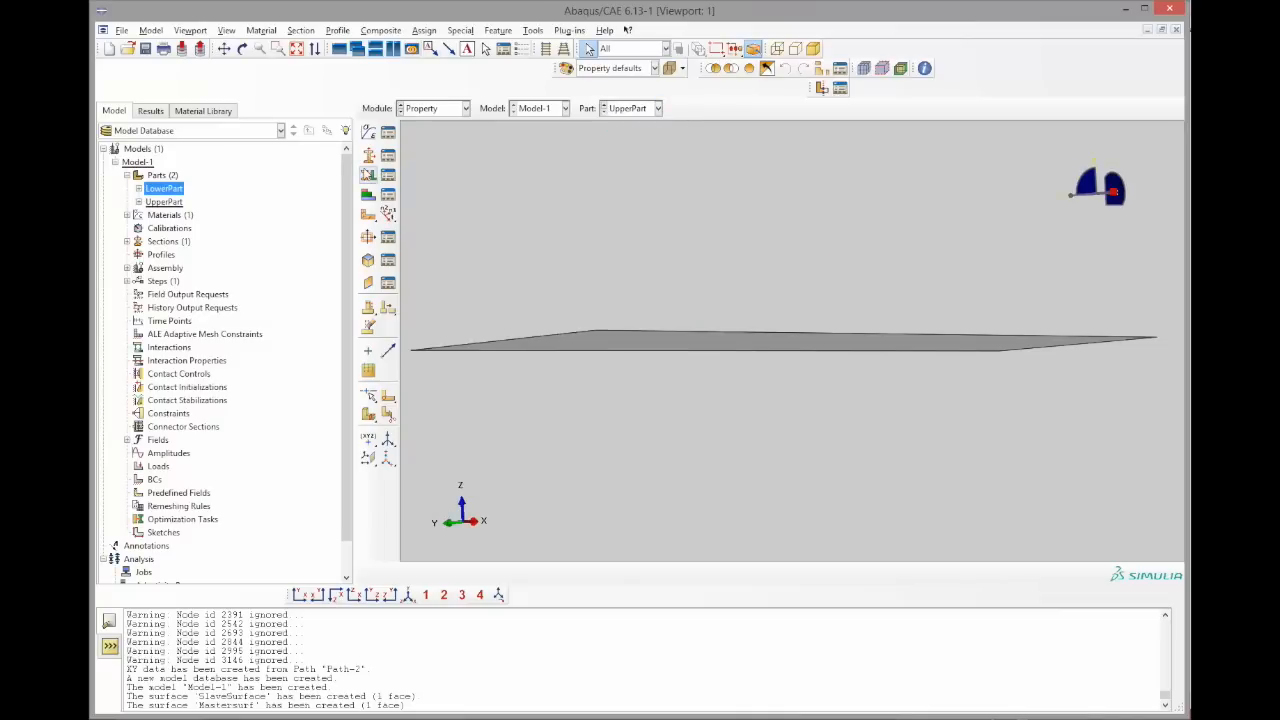
left_click(368, 175)
scroll(600, 240, "down", 2)
left_click_drag(571, 220, 739, 394)
middle_click(737, 396)
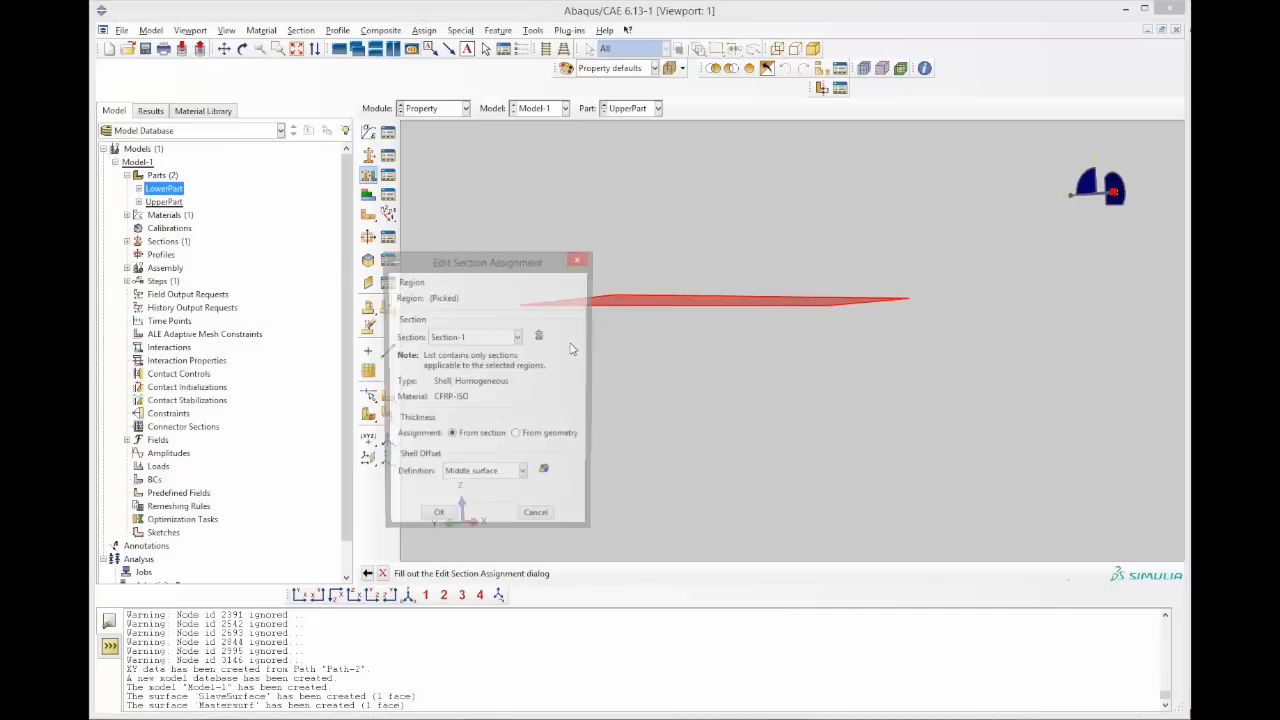
left_click(502, 478)
left_click(502, 518)
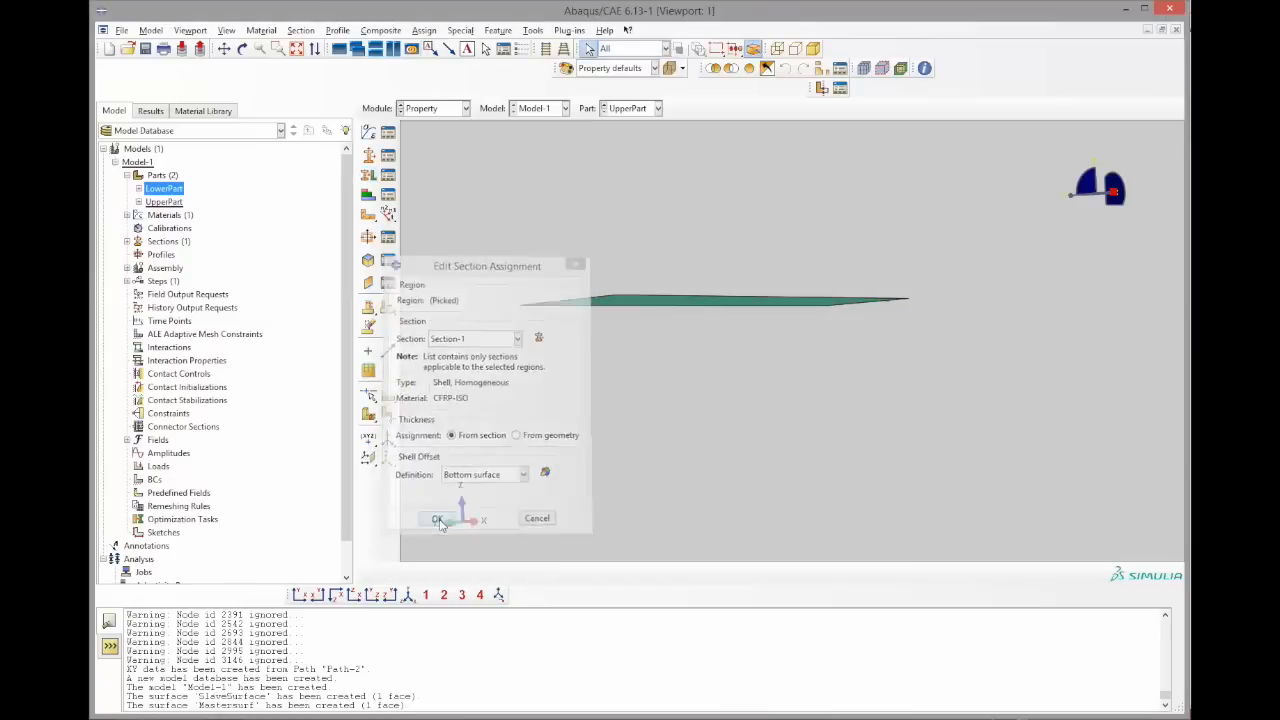
left_click(445, 517)
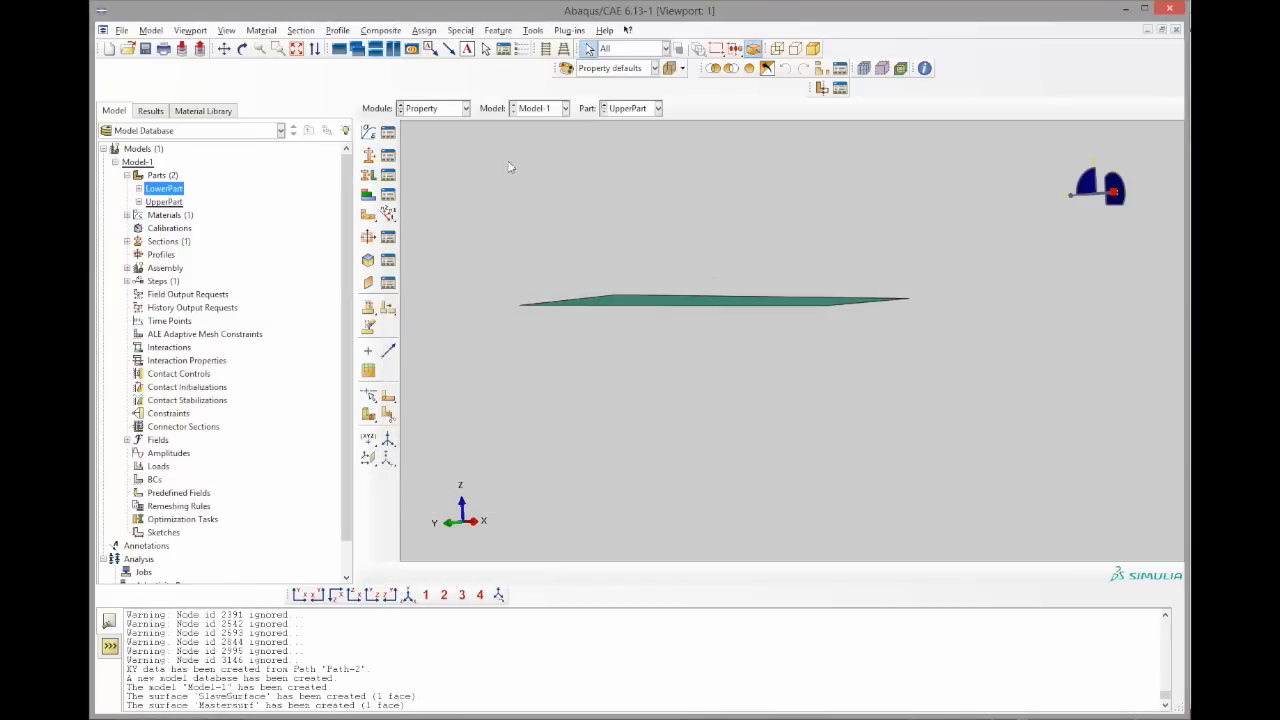
Switch to the Assembly module and create dependent instances of both LowerPart and UpperPart
left_click(455, 110)
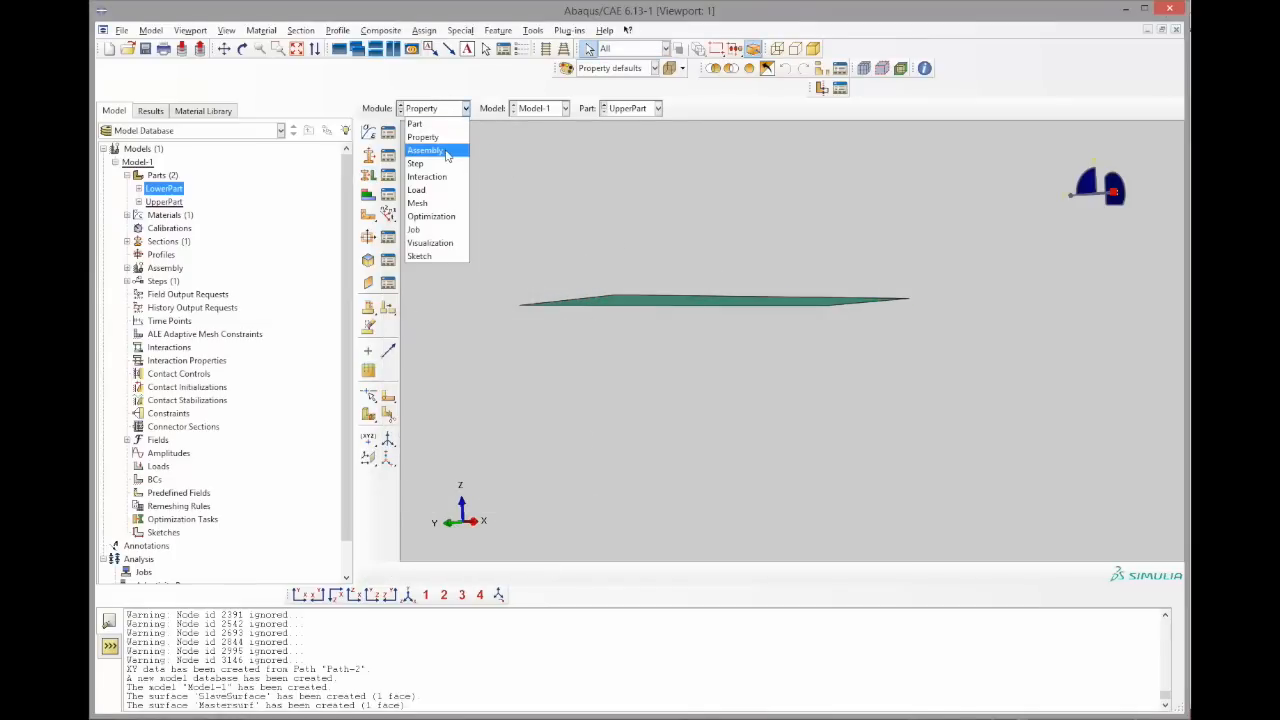
left_click(447, 152)
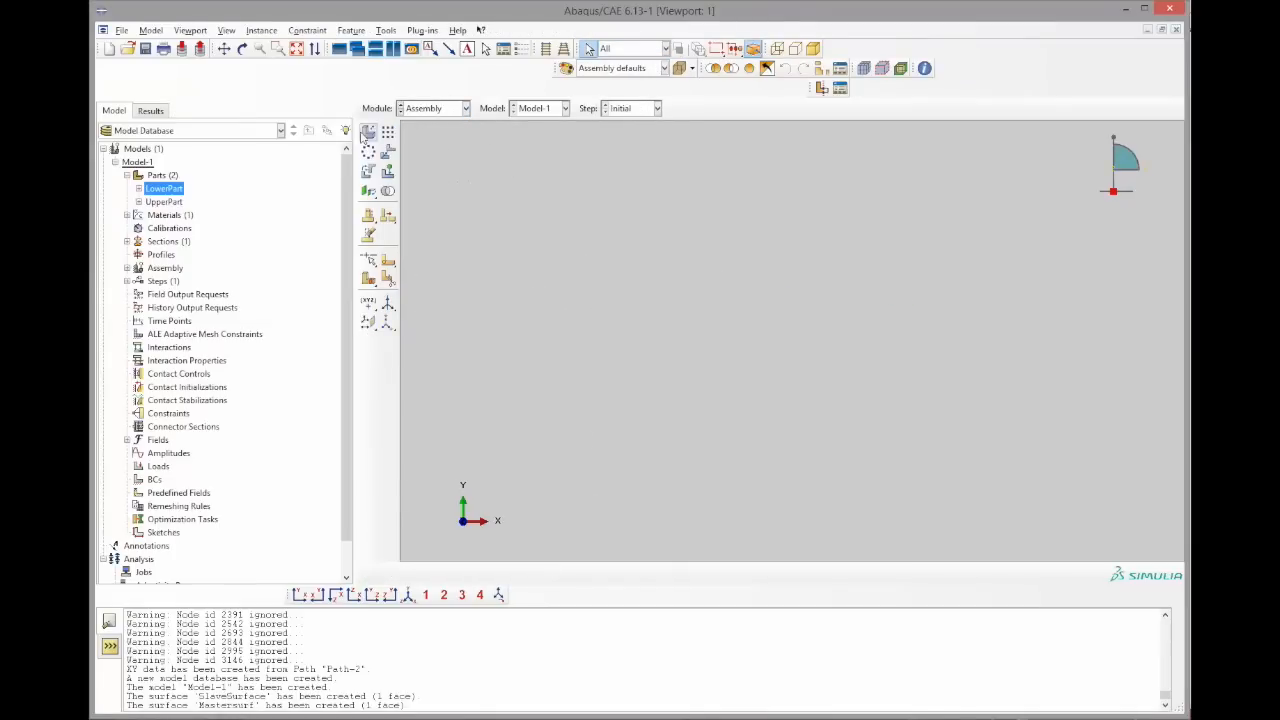
left_click(368, 132)
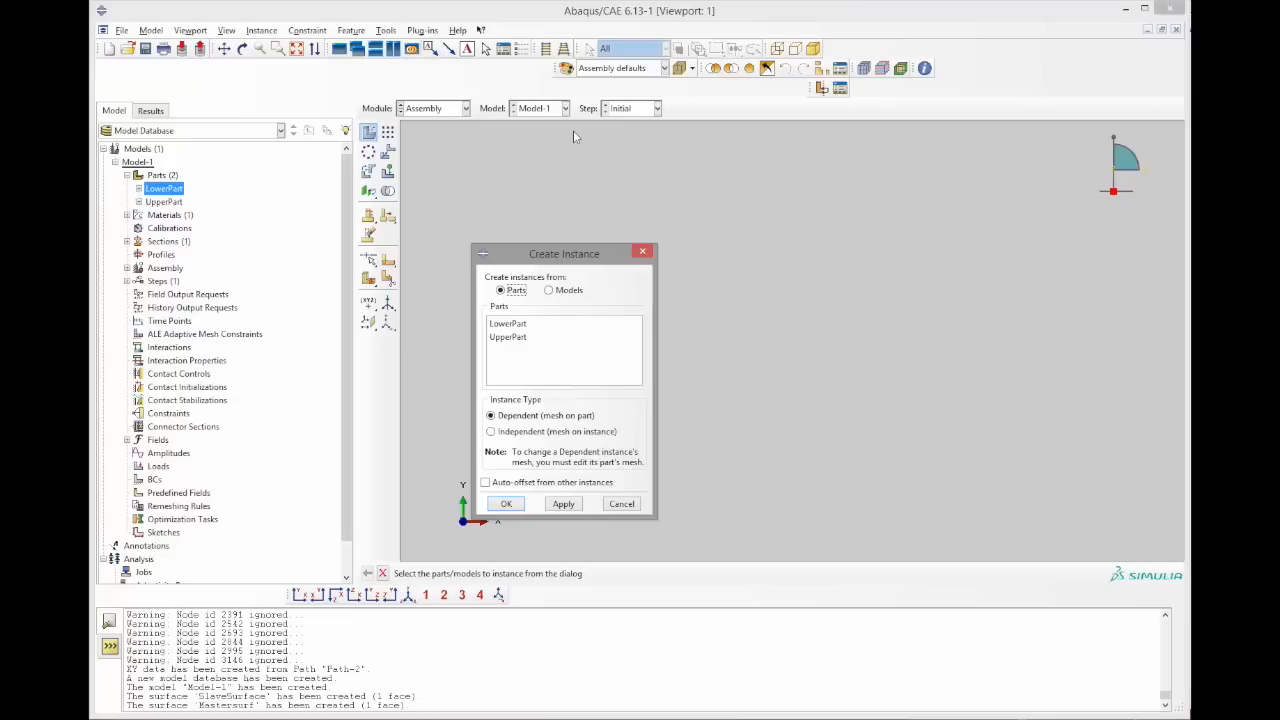
left_click(545, 322)
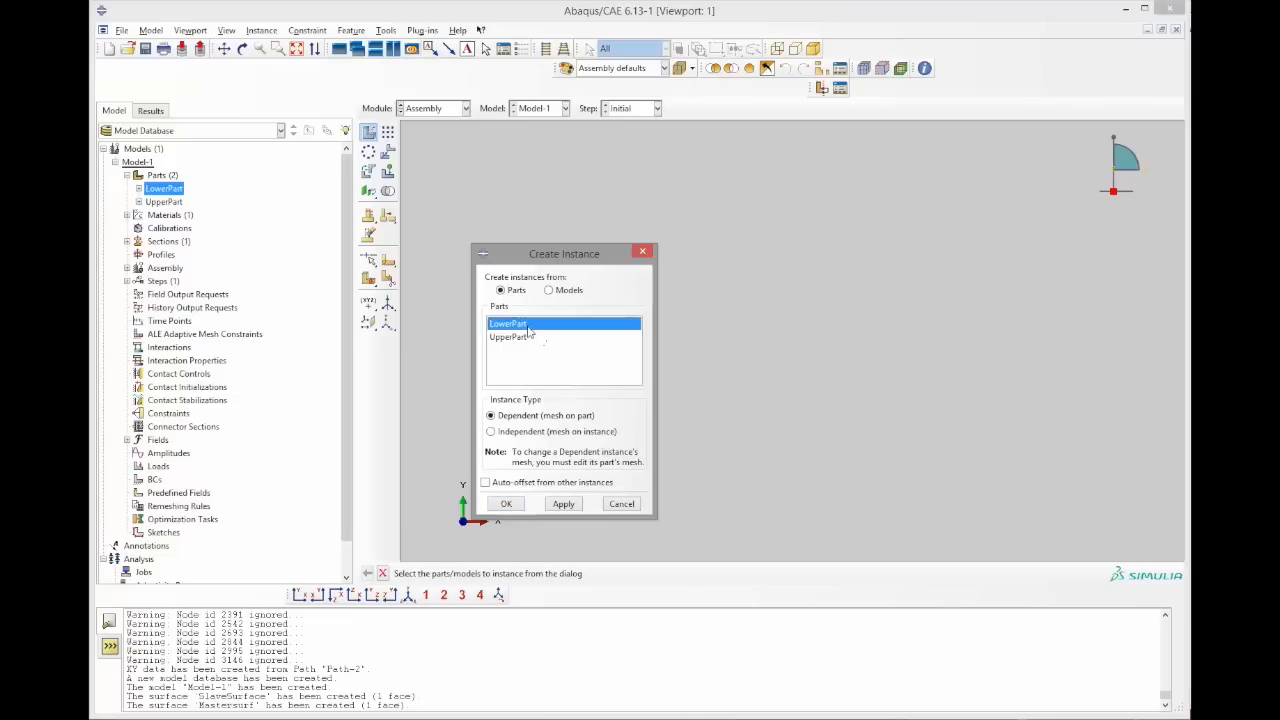
left_click(529, 336, "shift")
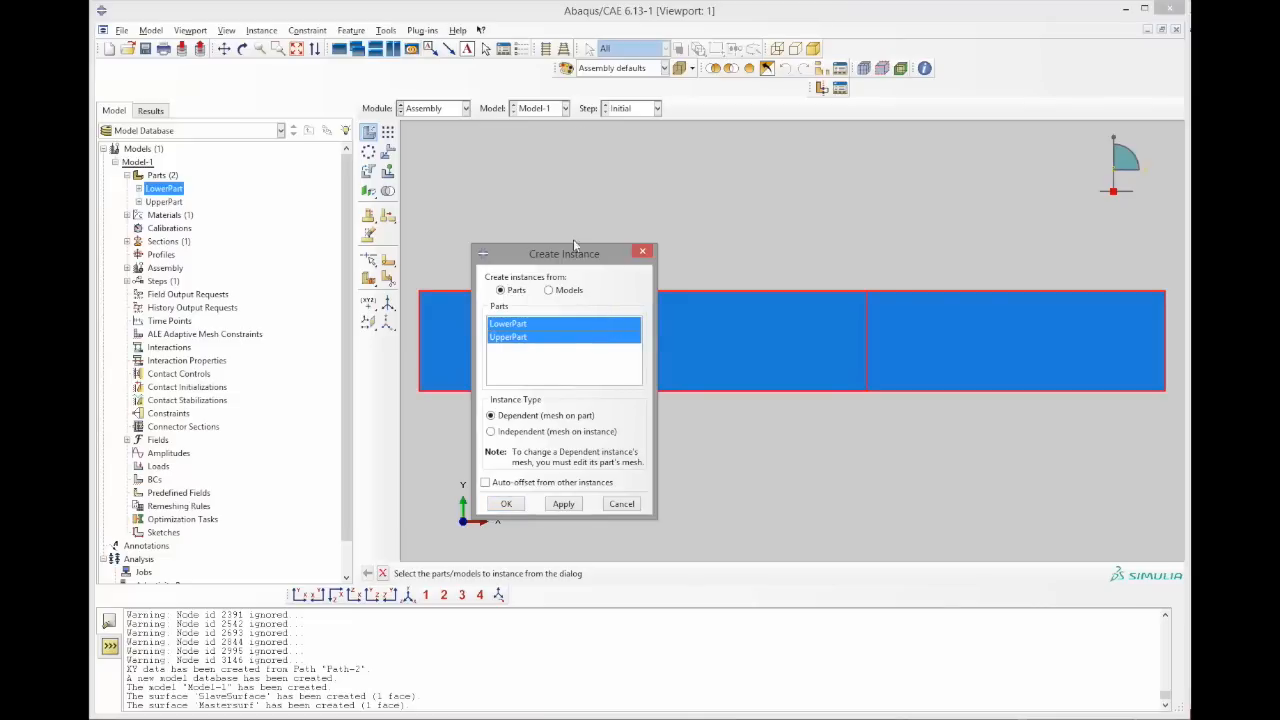
left_click(507, 504)
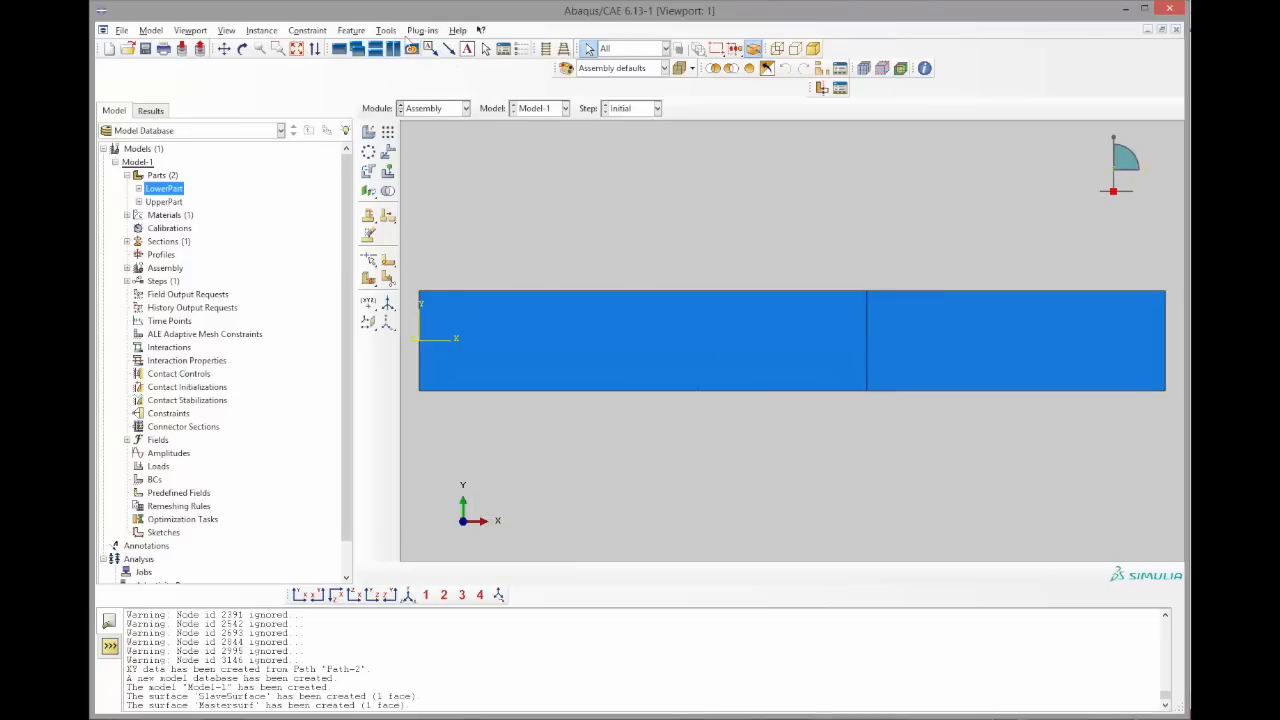
Create two datum points by coordinates on the assembly's x axis, at x = 75 and x = 150
left_click(388, 31)
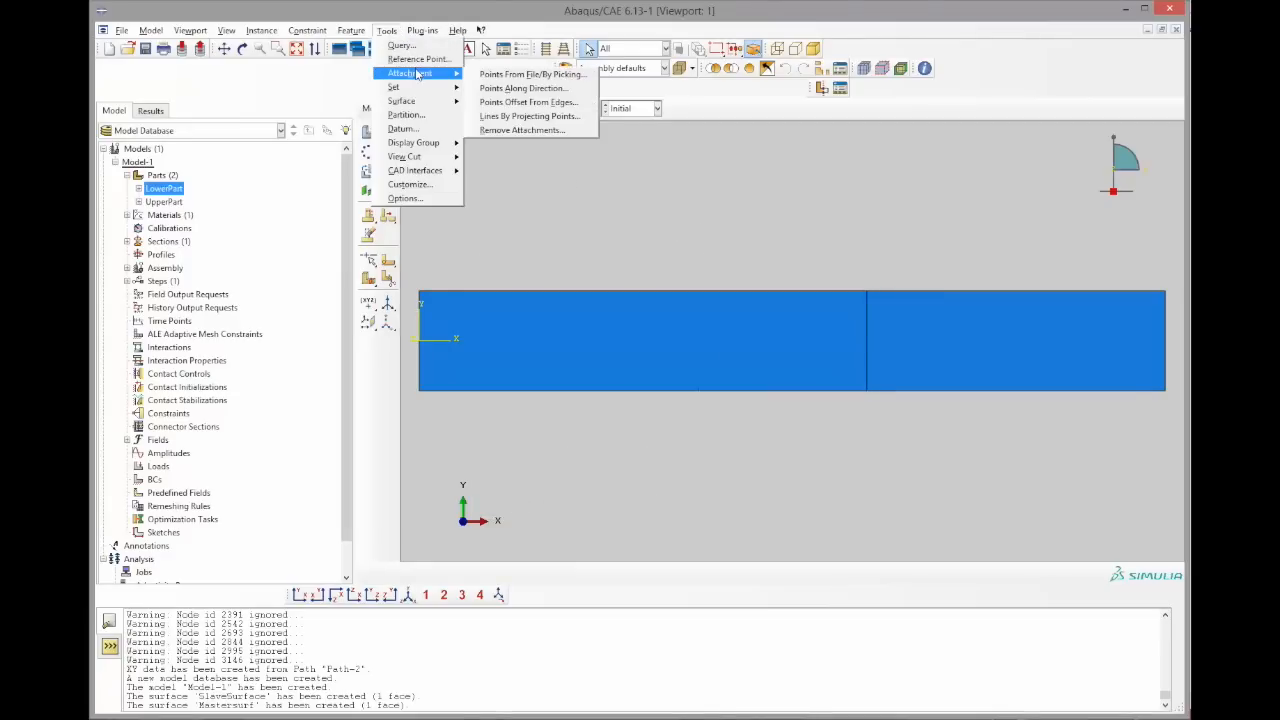
left_click(432, 128)
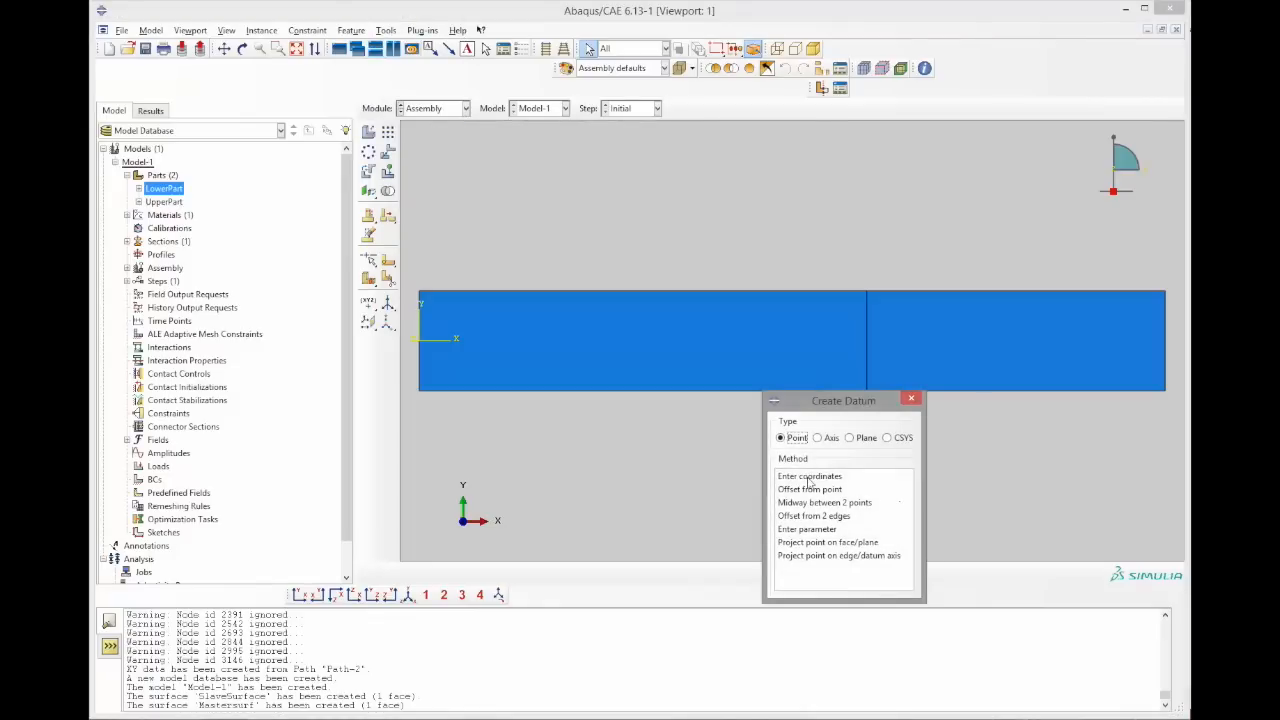
left_click(810, 477)
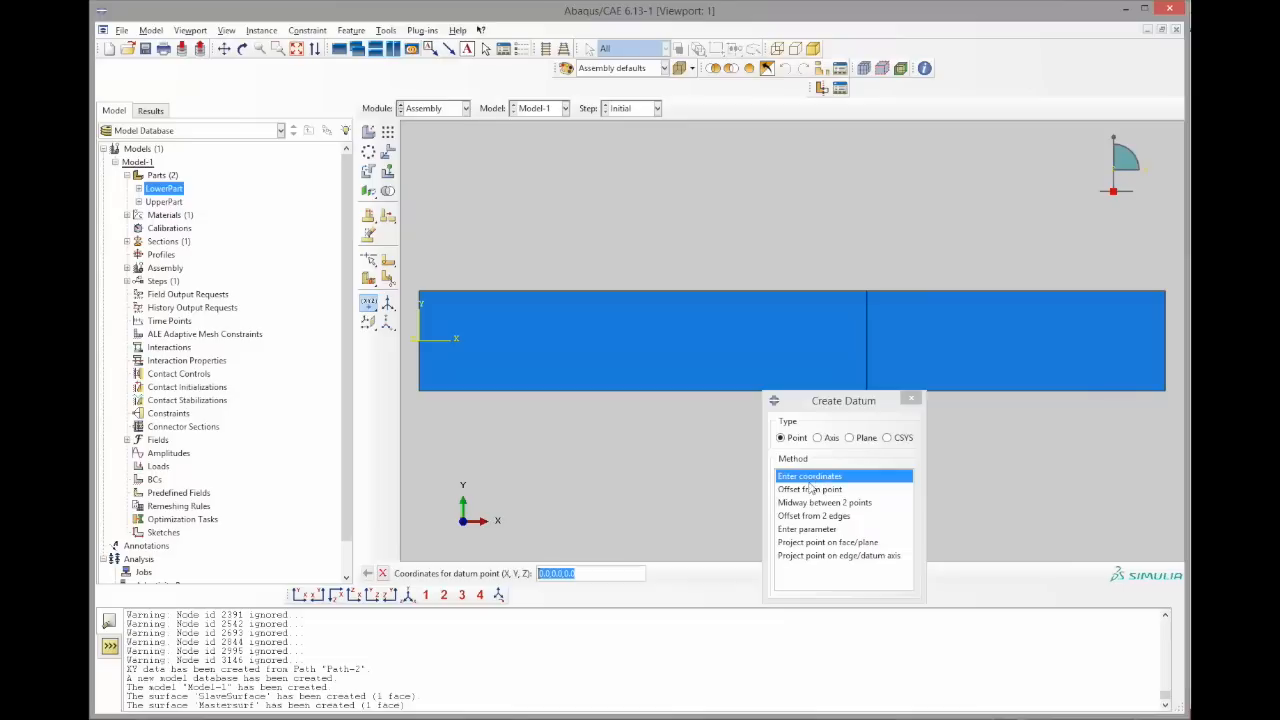
type("75")
key("Return")
type("150")
key("Return")
left_click(911, 399)
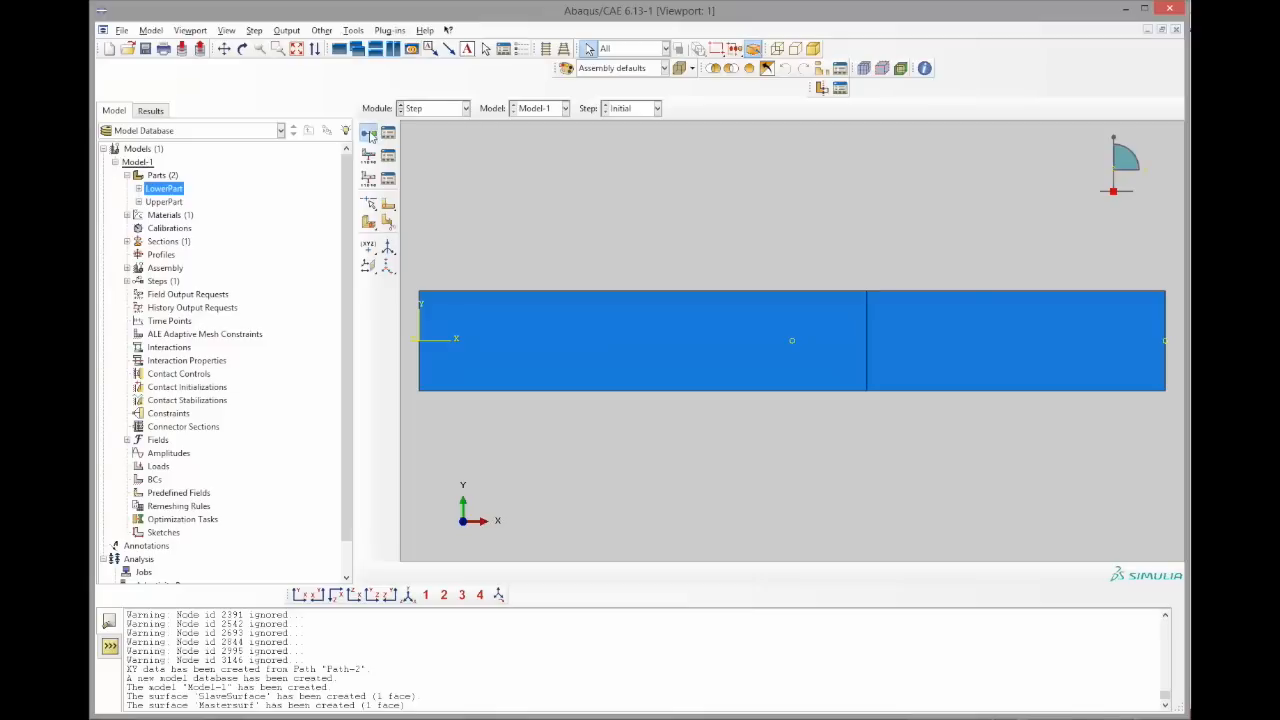
In the Step module, create a Static, General step after Initial with Nlgeom on and edit its automatic incrementation settings
left_click(368, 131)
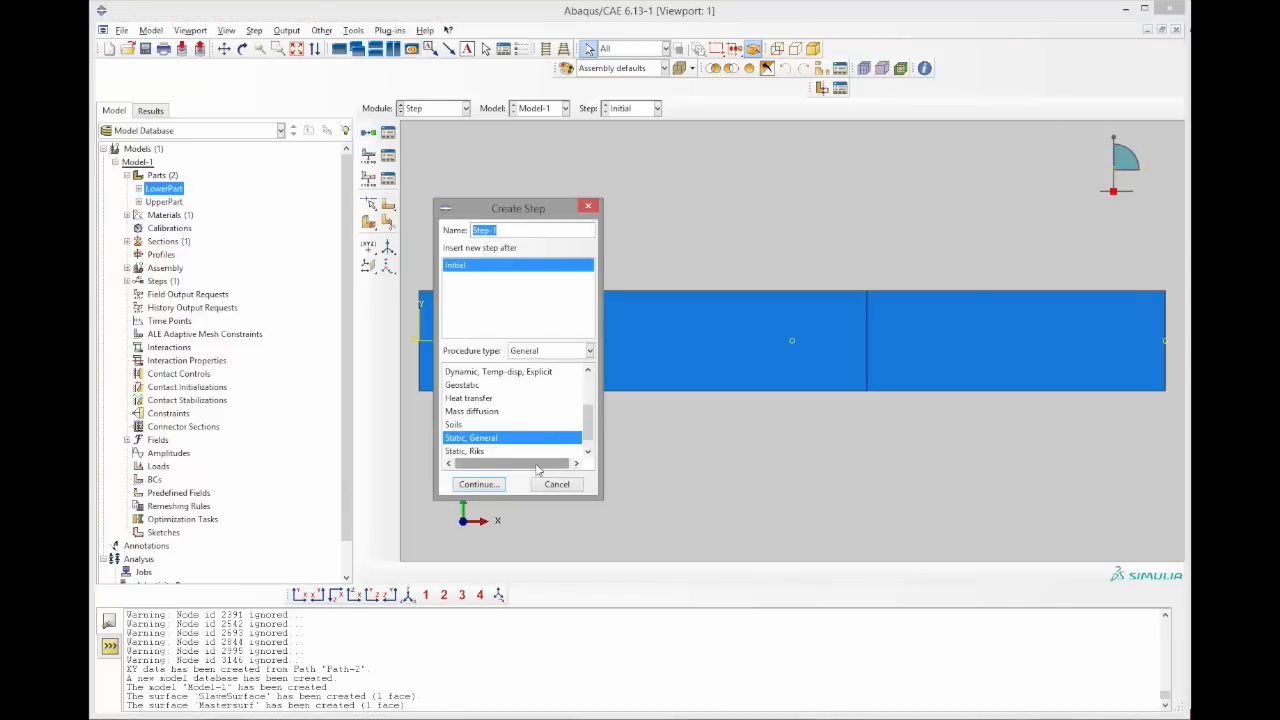
left_click(477, 484)
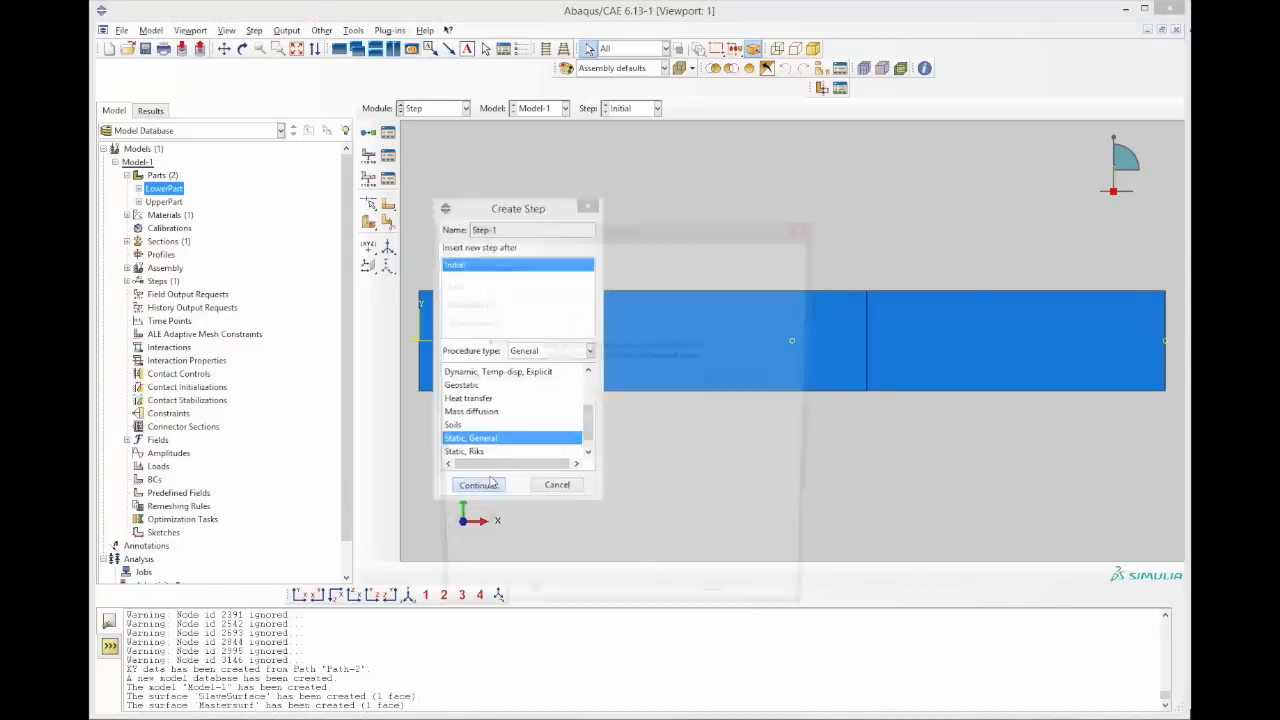
double_click(502, 321)
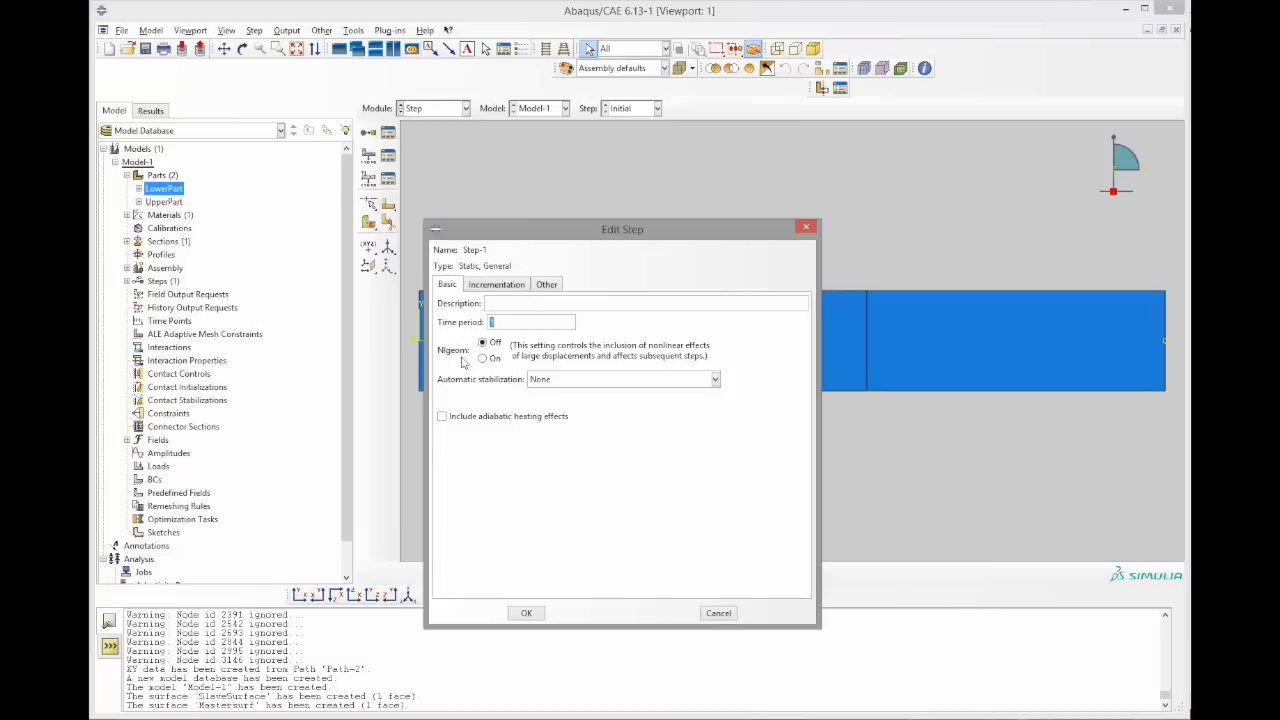
left_click(492, 359)
left_click(507, 289)
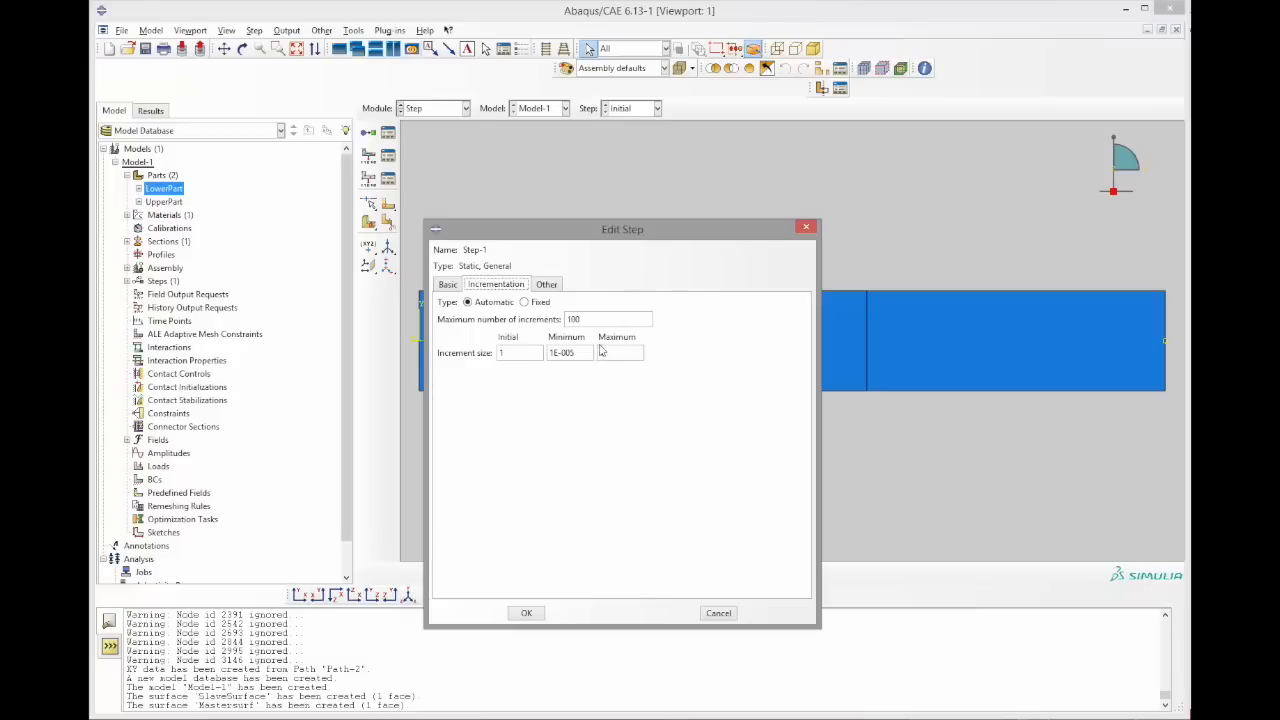
left_click(570, 352)
left_click(527, 613)
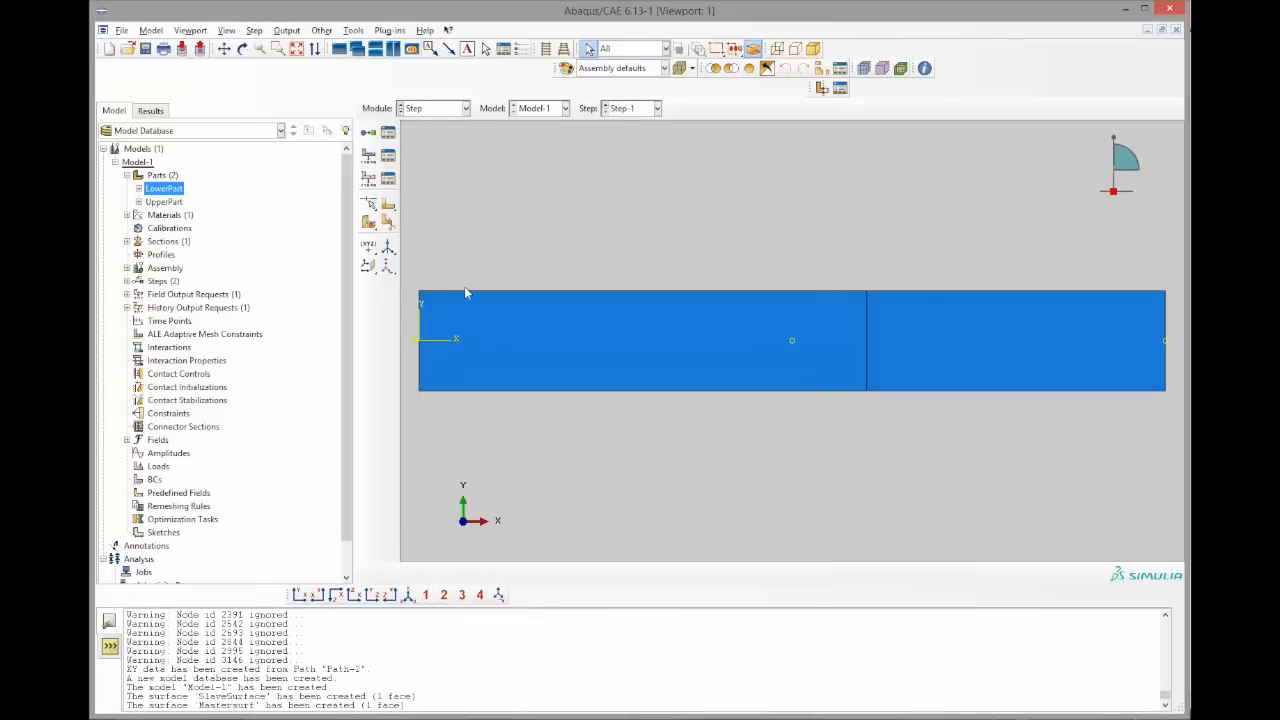
Edit field output request F-Output-1 to add the failure variables BDSTAT, ENRRT and EFENRRTR
left_click(388, 157)
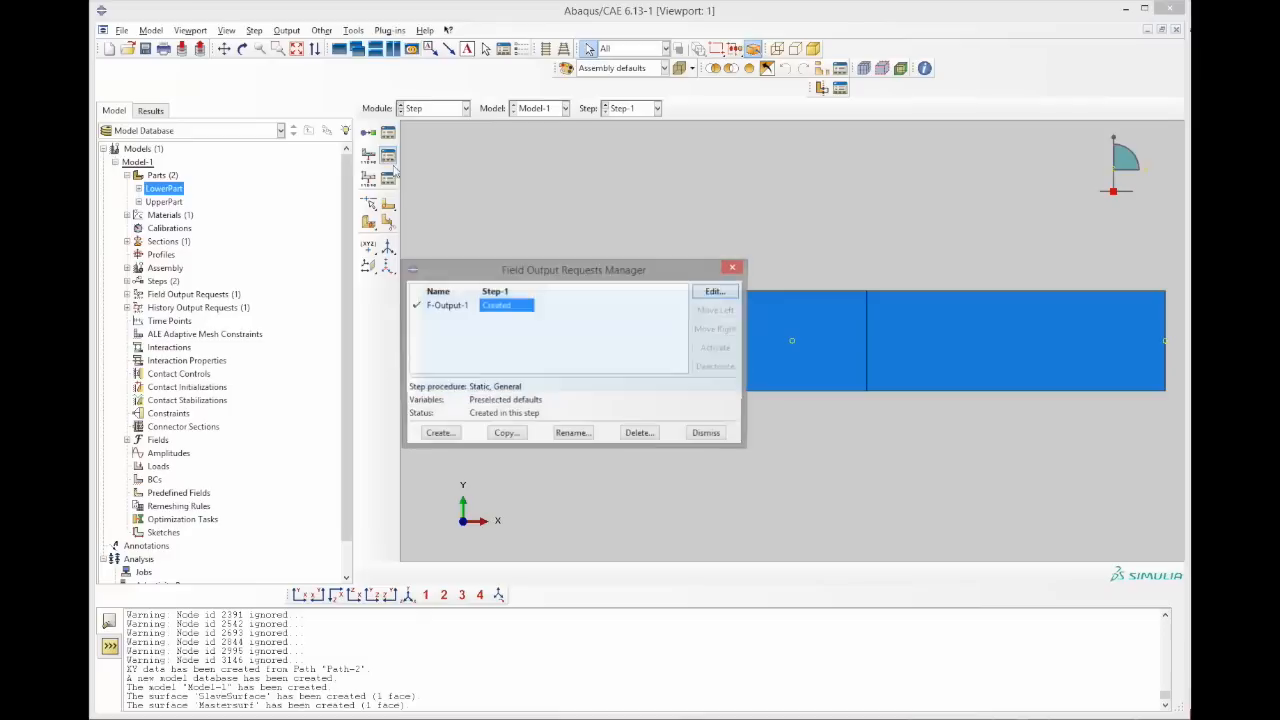
double_click(498, 308)
scroll(568, 440, "up", 3)
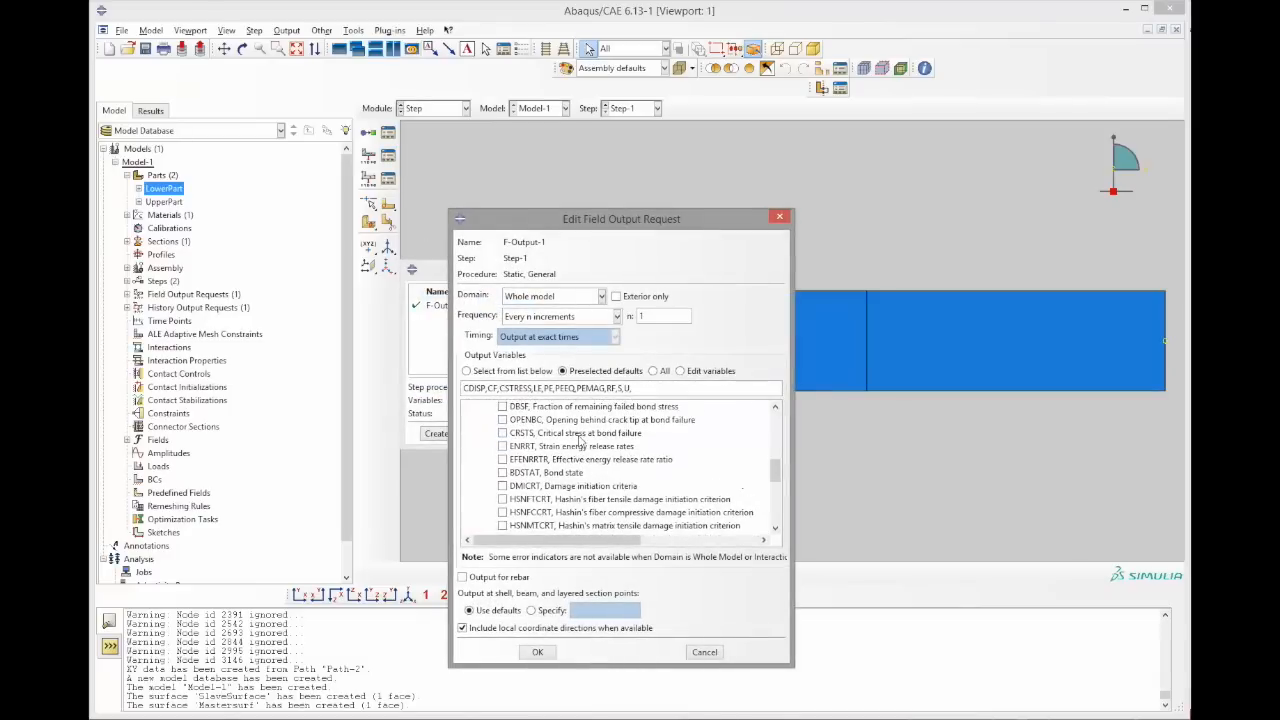
scroll(568, 440, "up", 5)
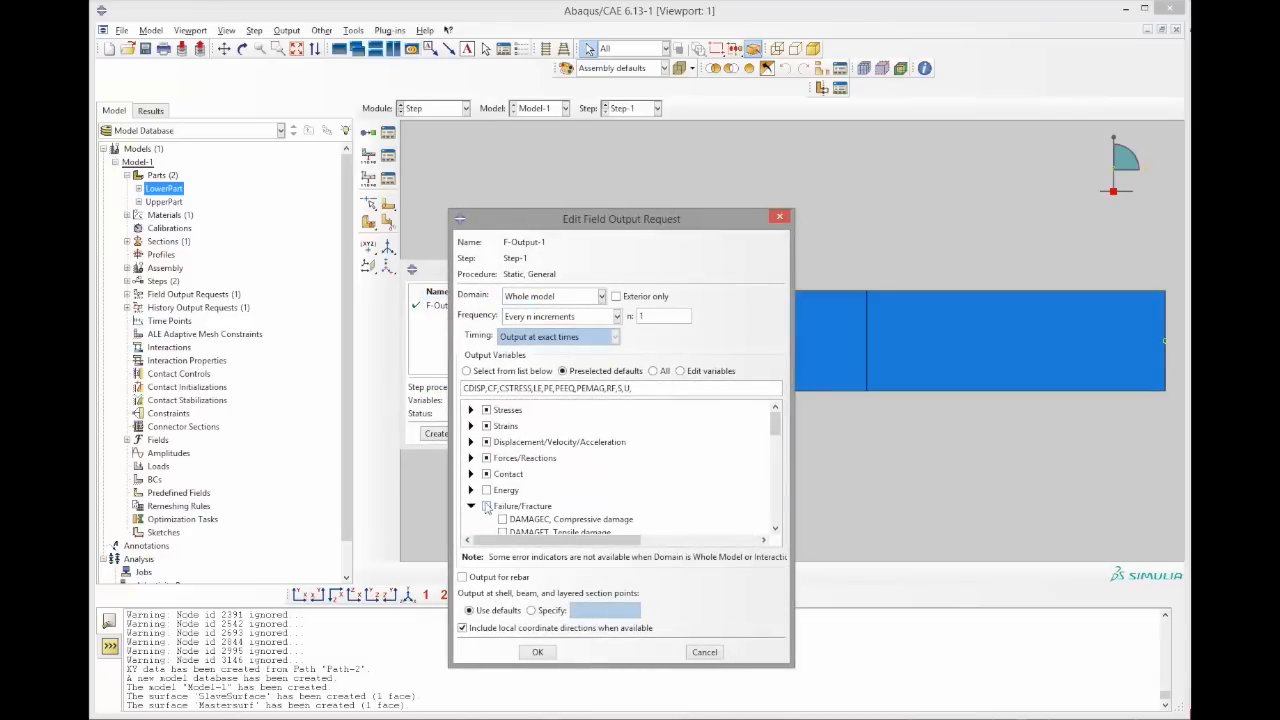
scroll(495, 482, "down", 6)
scroll(495, 482, "down", 4)
scroll(500, 465, "up", 3)
left_click(502, 452)
scroll(503, 460, "up", 3)
left_click(502, 467)
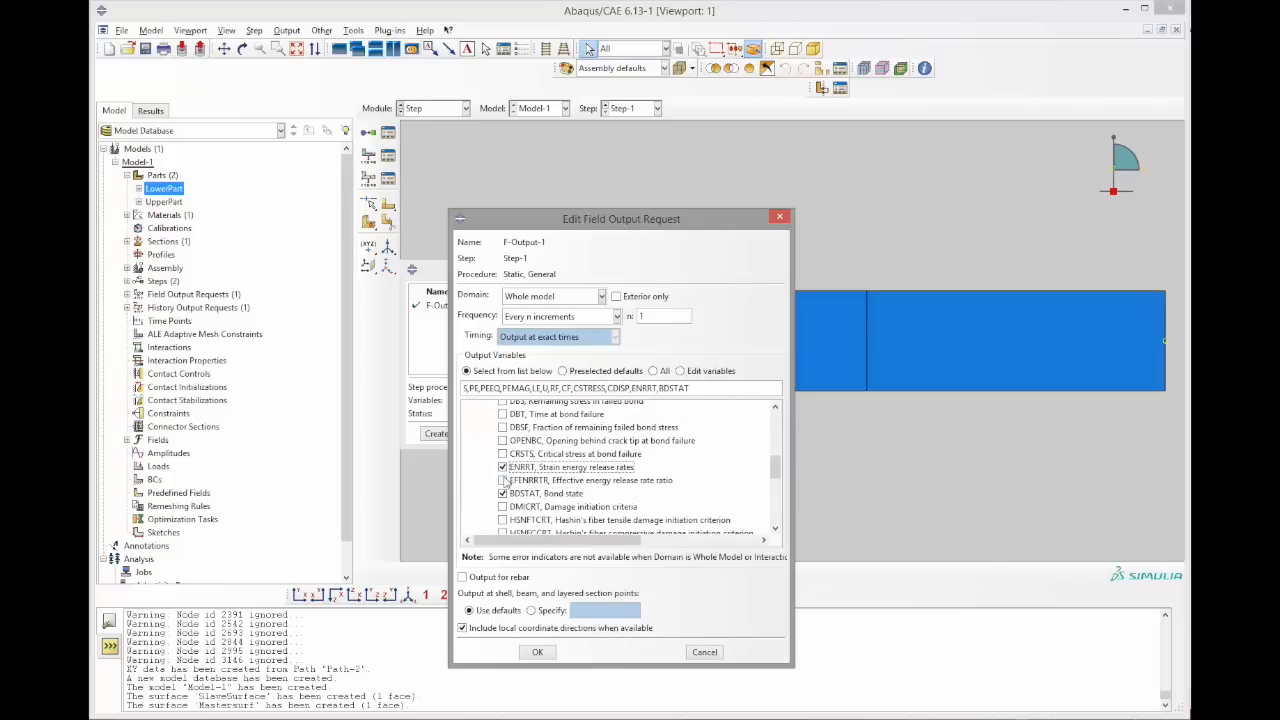
left_click(503, 481)
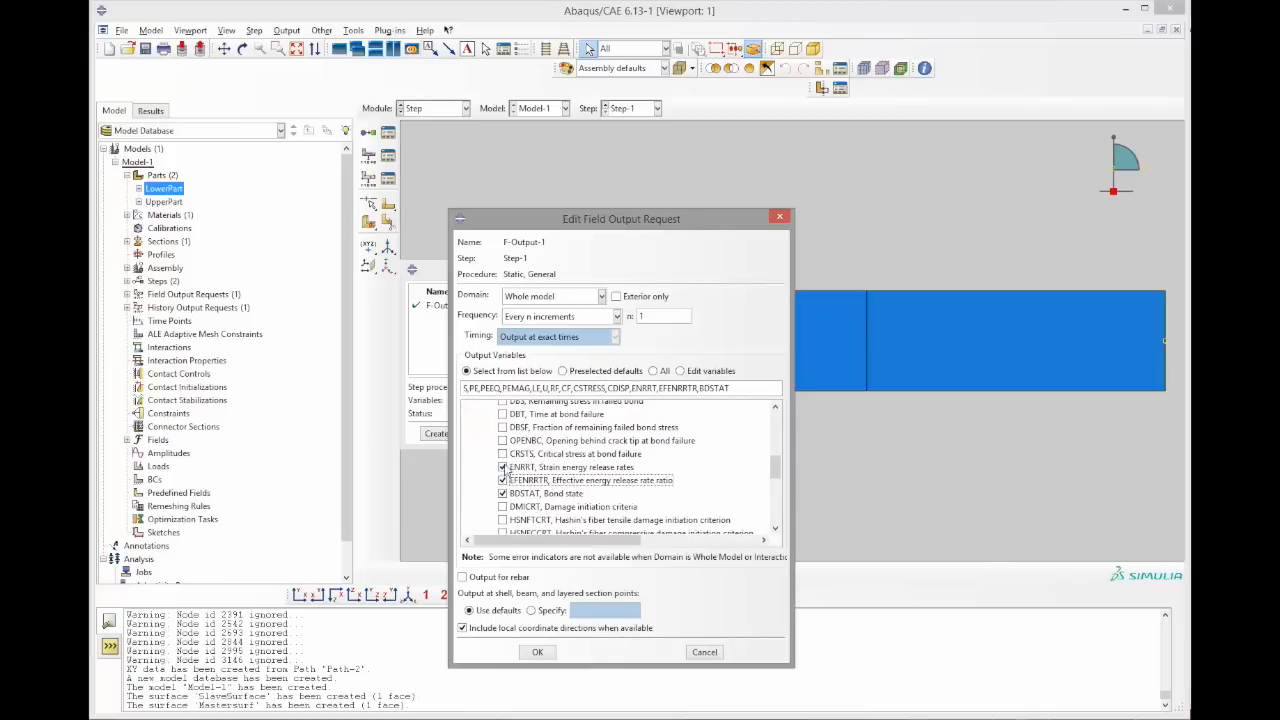
Add DBT (time at bond failure) and OPENBC (opening behind crack tip) to the field output request and save it
scroll(503, 479, "up", 3)
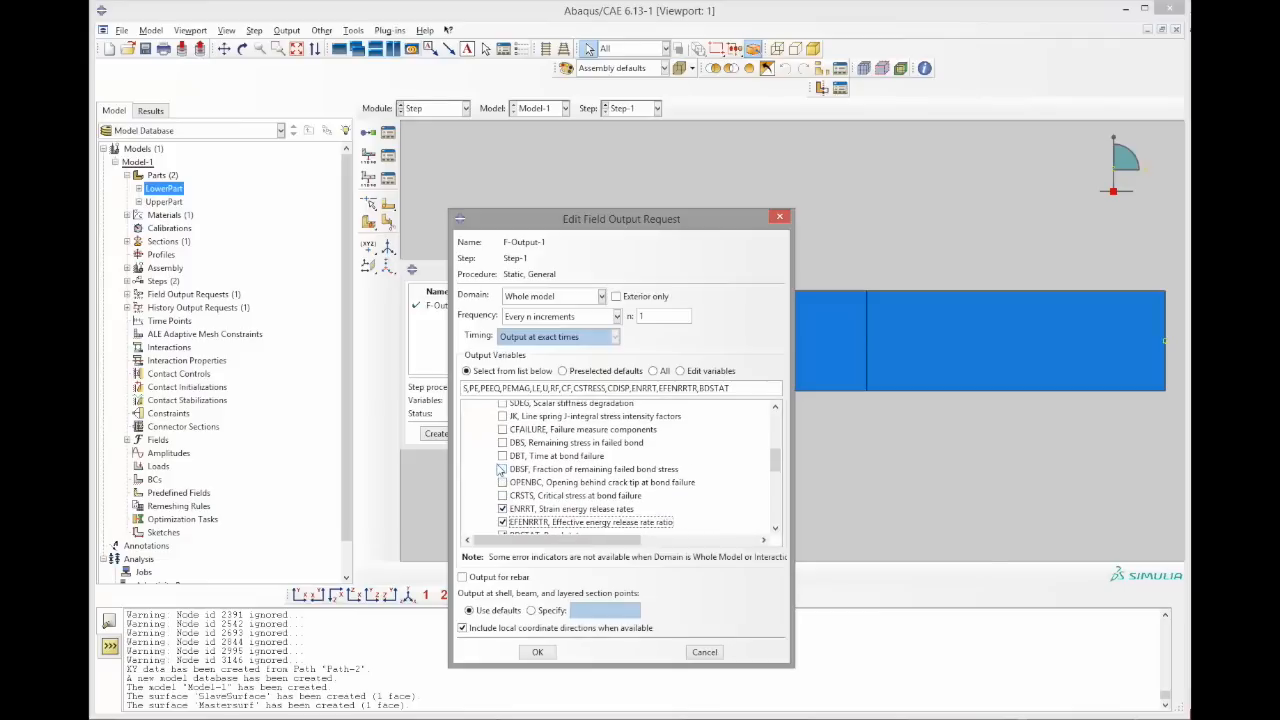
left_click(503, 456)
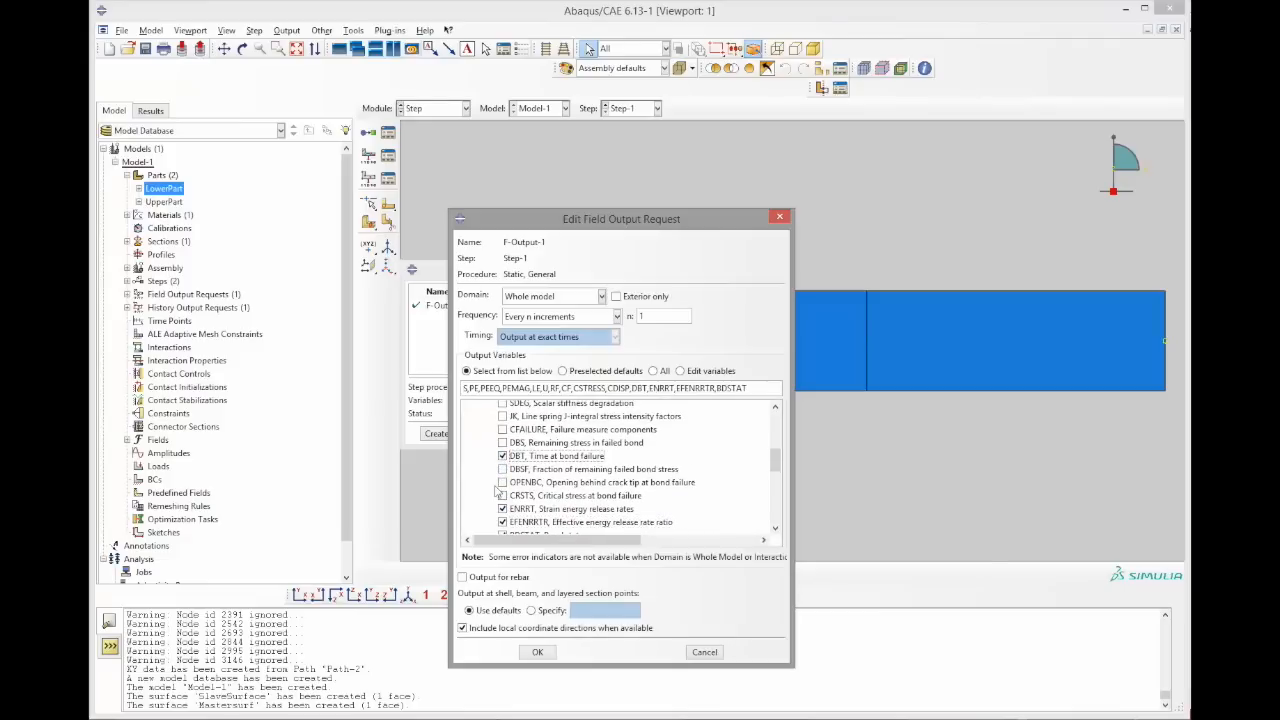
left_click(502, 482)
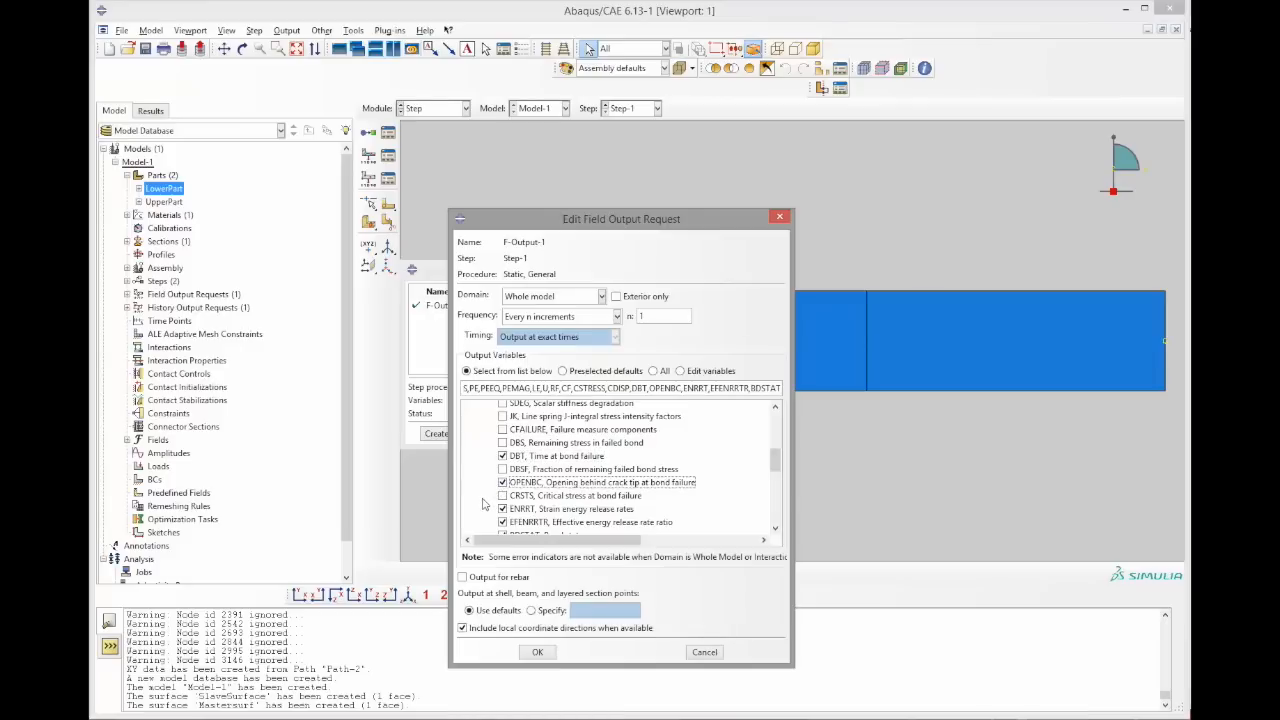
left_click(539, 652)
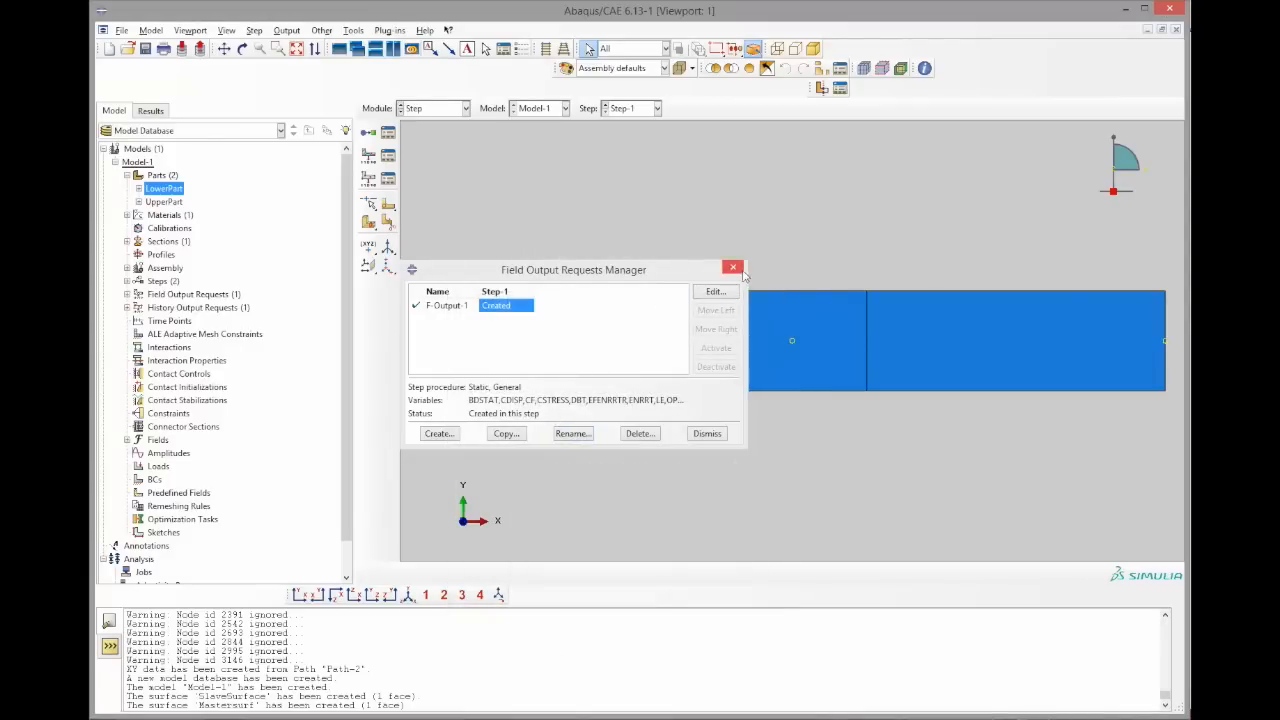
left_click(733, 268)
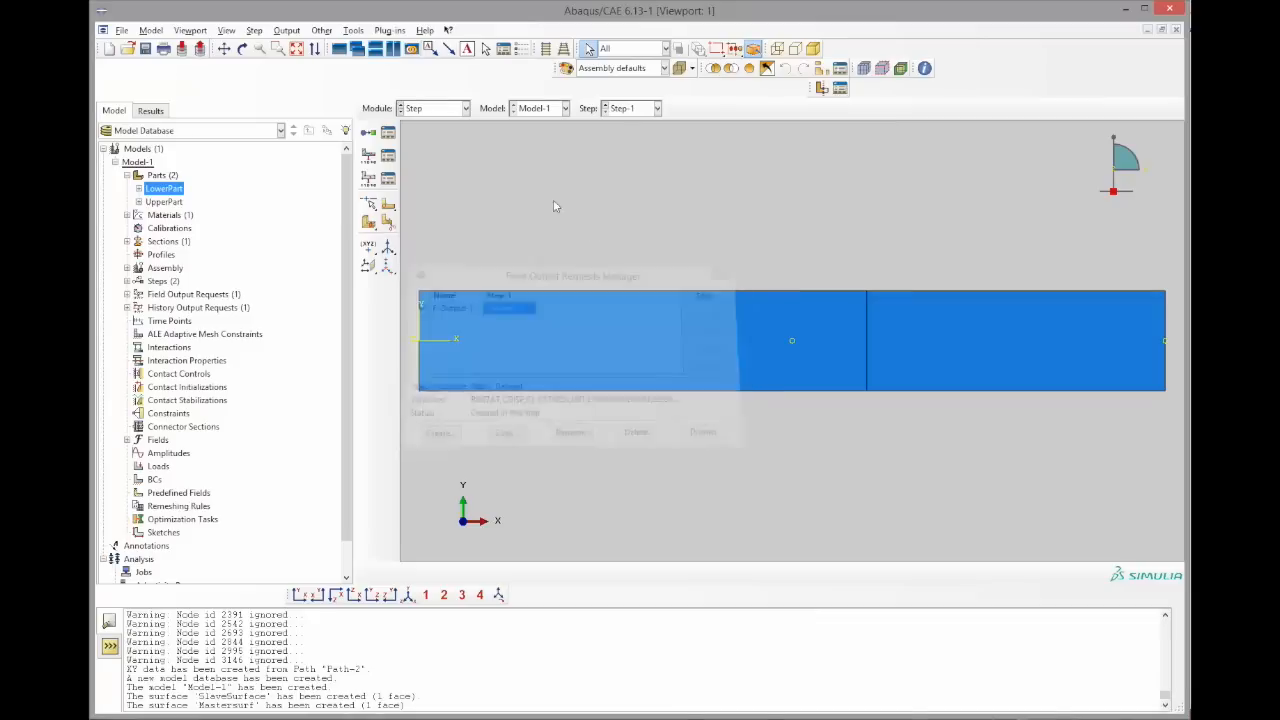
In the Interaction module, create a Standard surface-to-surface contact in Step-1 with LowerPart-1.Mastersurf as master and UpperPart-1.SlaveSurface as slave
left_click(447, 111)
left_click(437, 175)
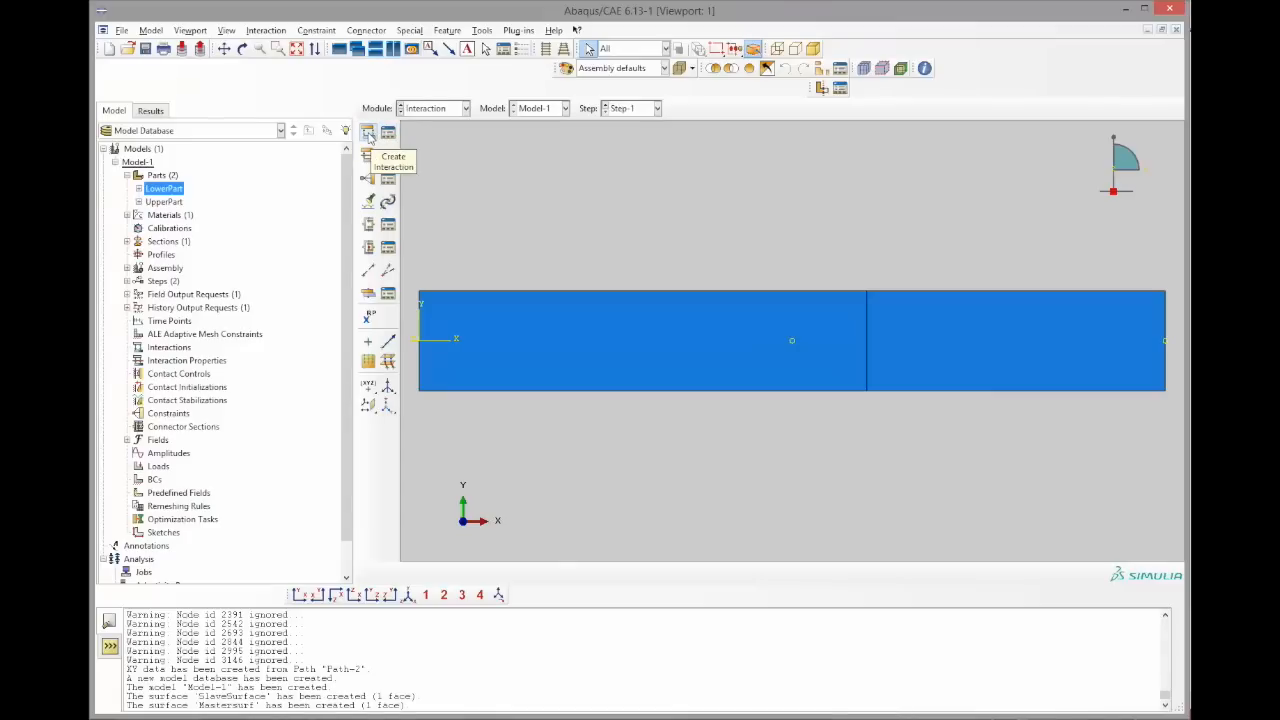
left_click(368, 135)
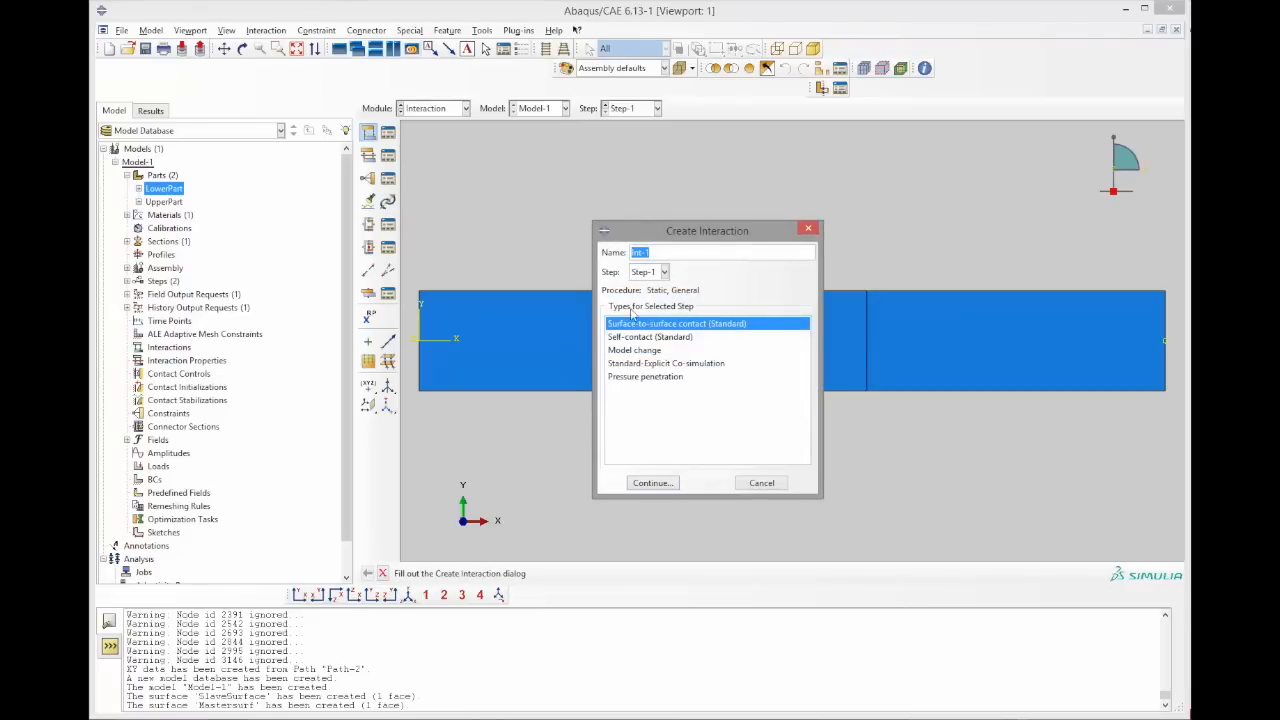
left_click(653, 483)
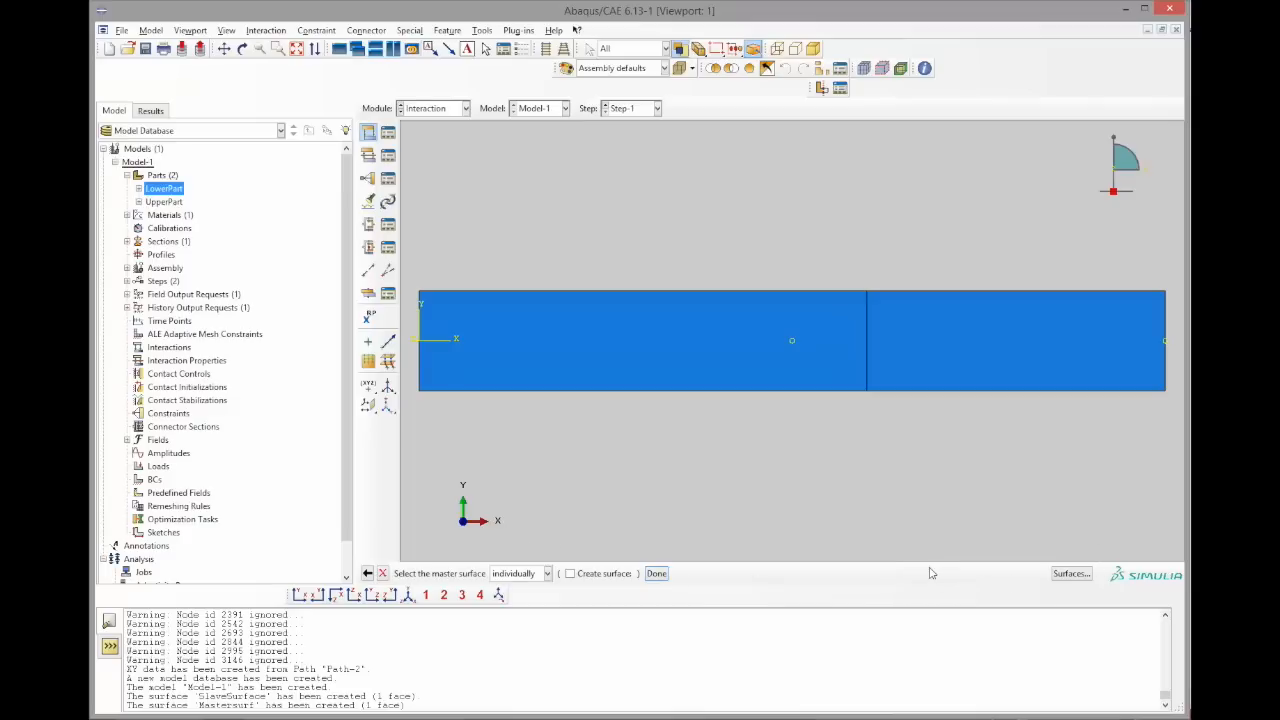
left_click(1069, 573)
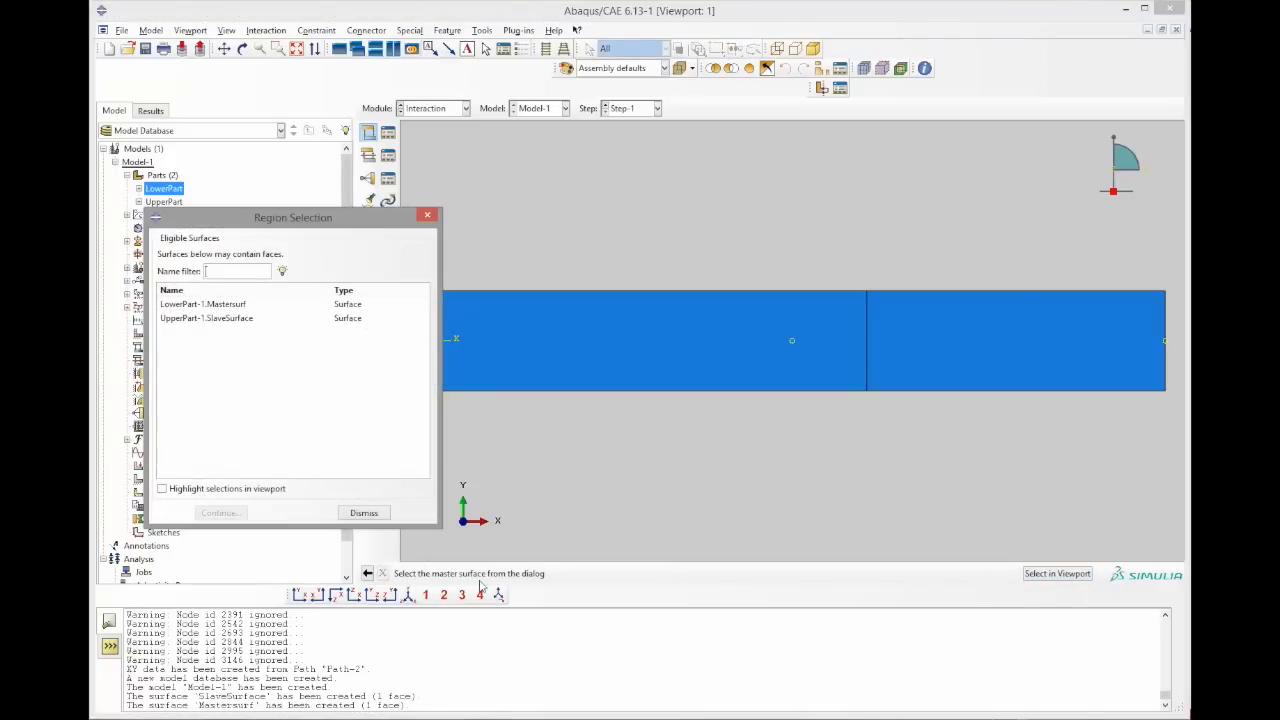
left_click(226, 306)
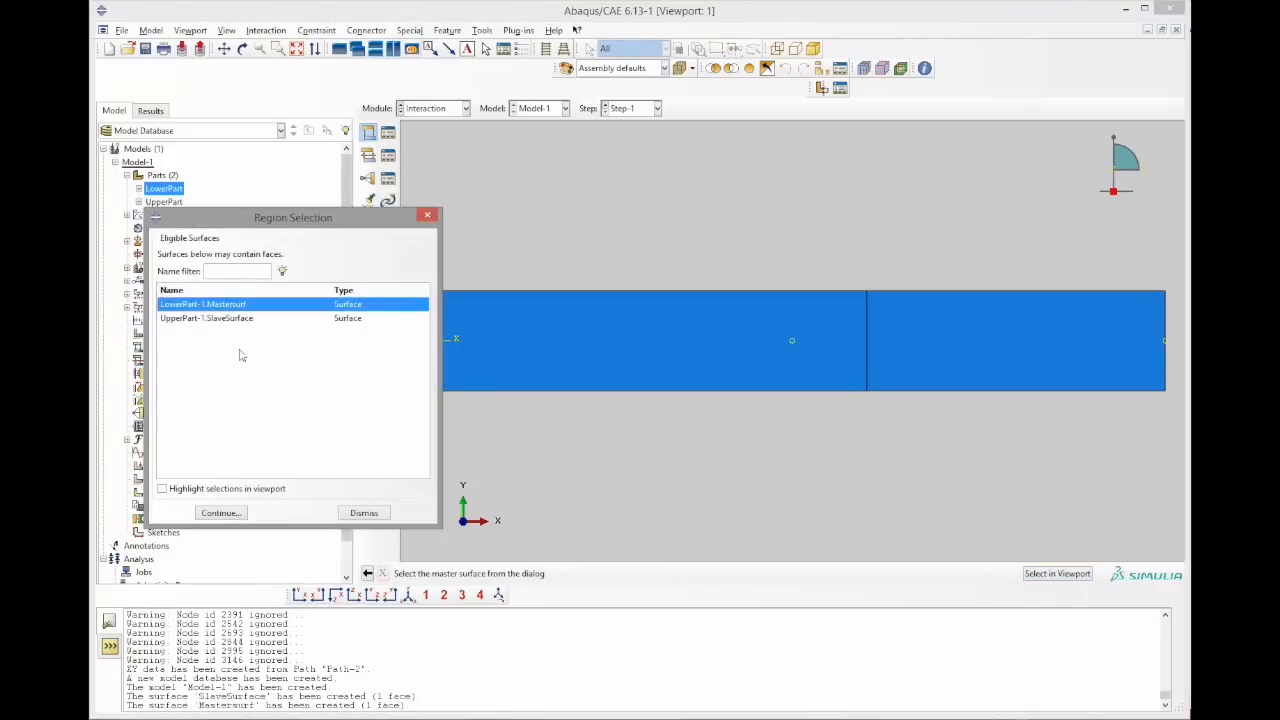
left_click(219, 513)
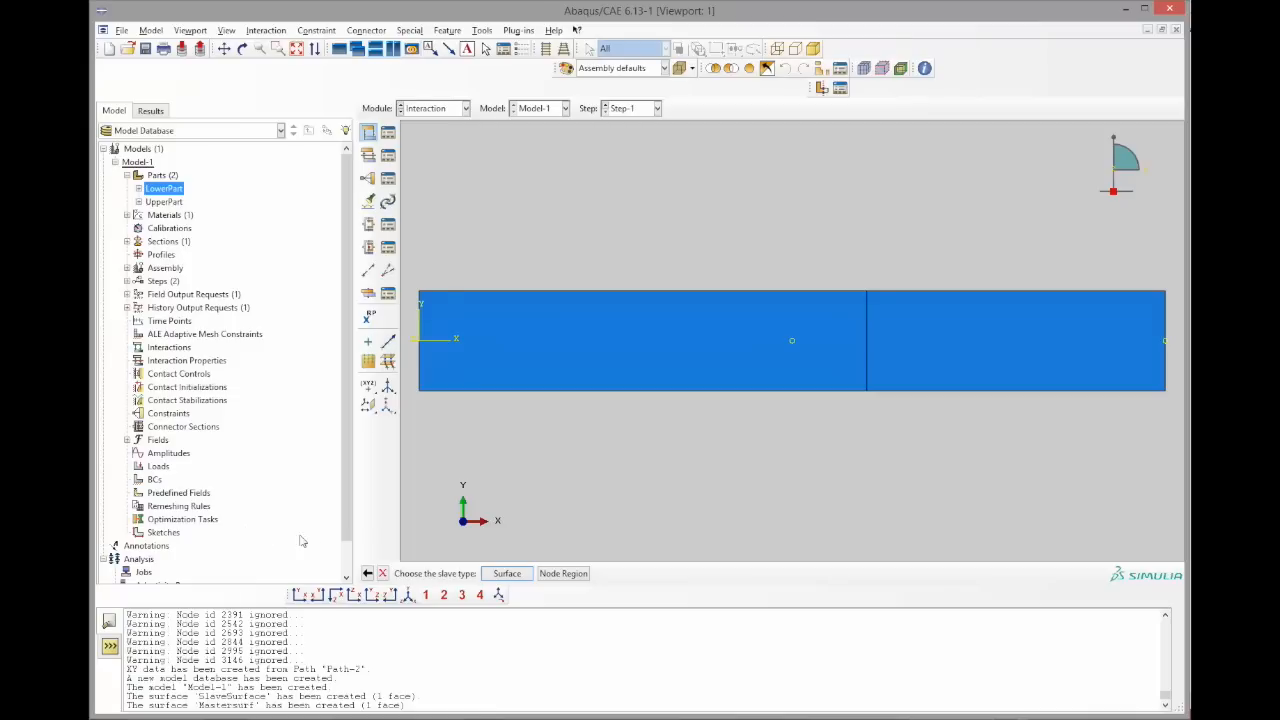
left_click(507, 574)
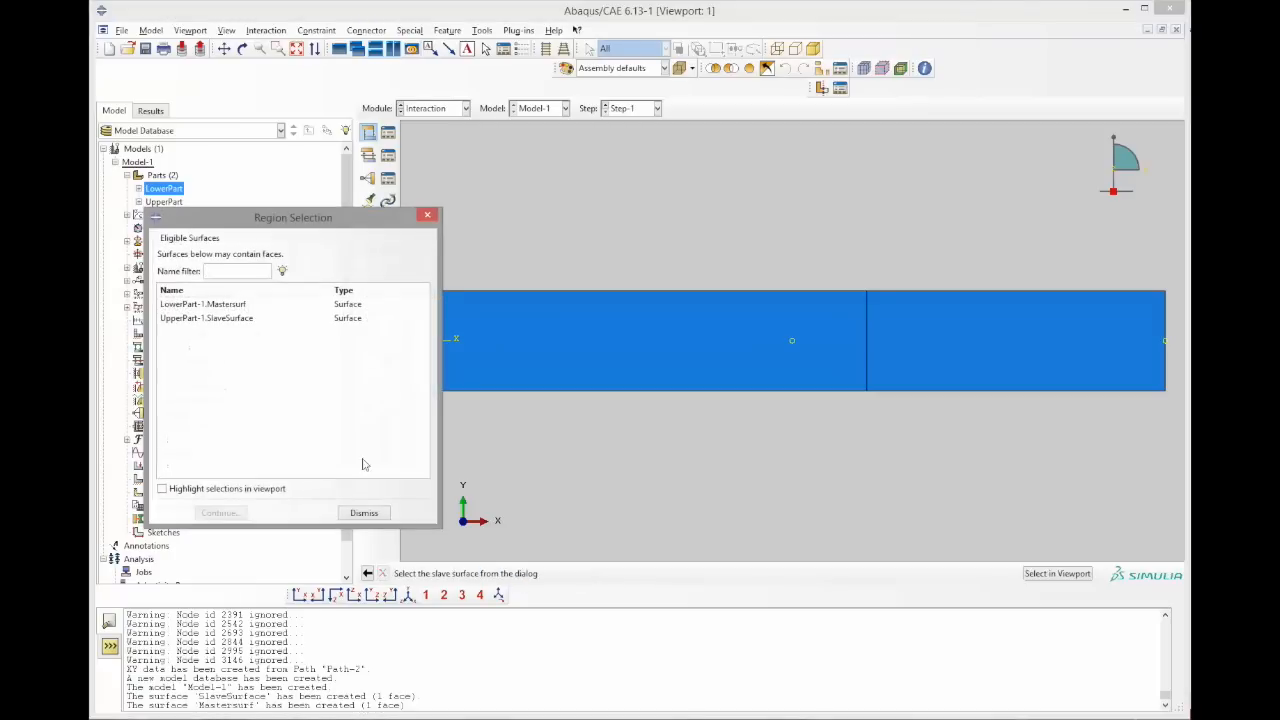
left_click(222, 319)
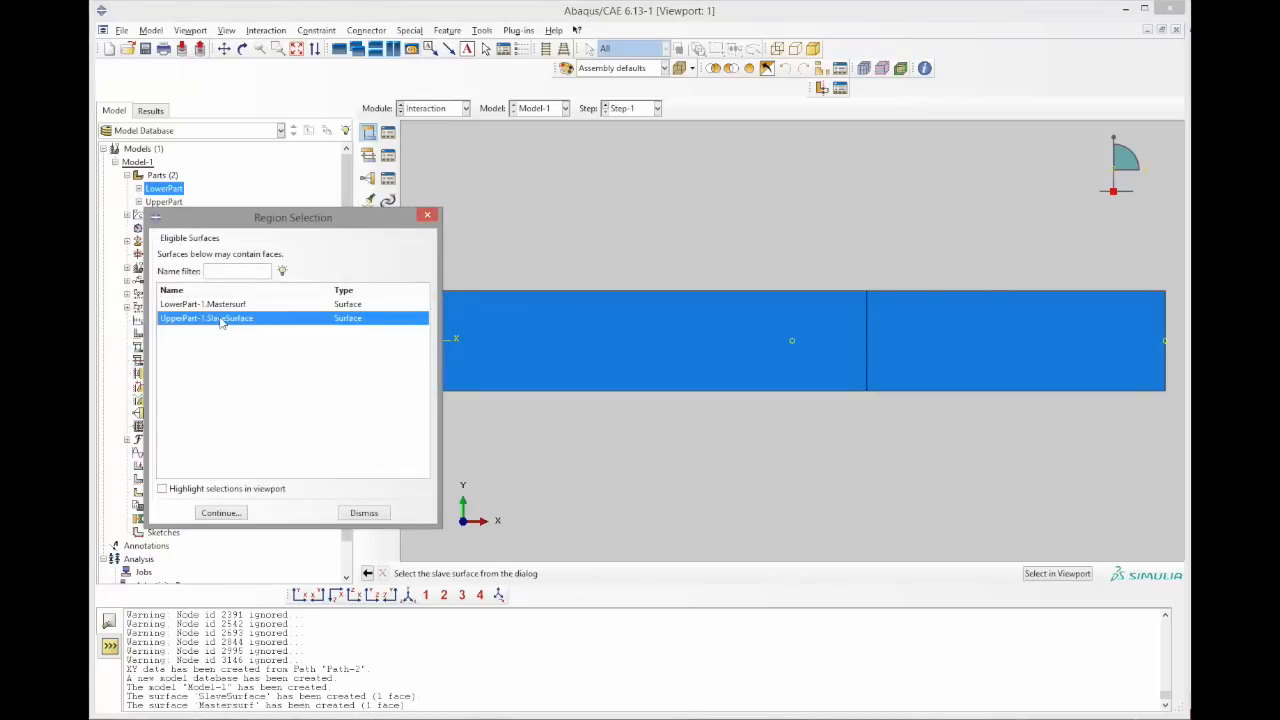
left_click(221, 513)
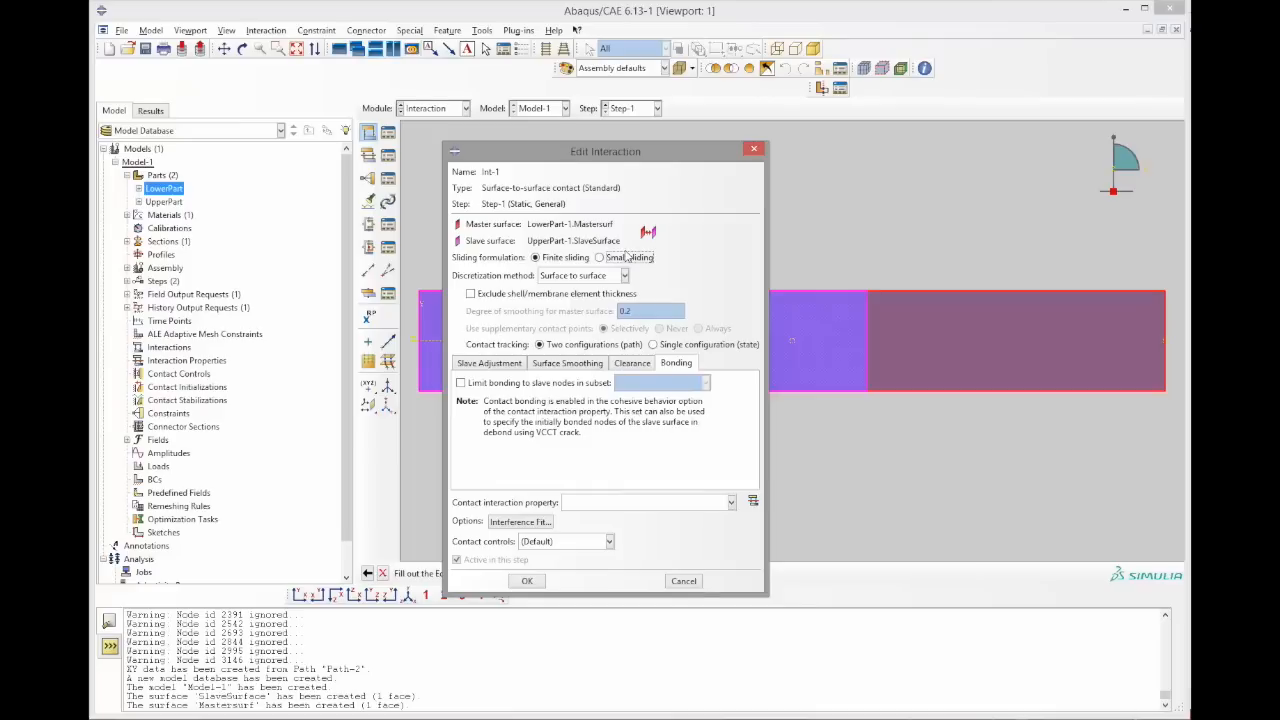
Set the contact interaction to the small sliding formulation with node-to-surface discretization
left_click(640, 260)
left_click(624, 276)
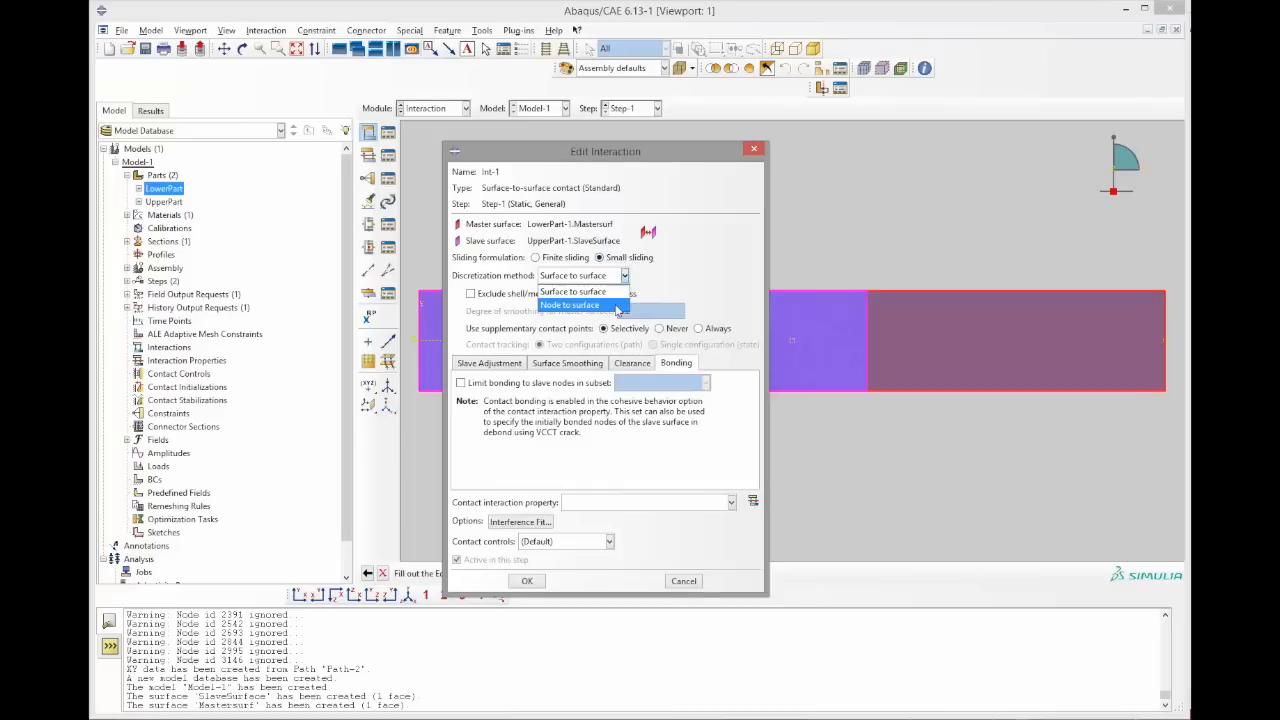
left_click(612, 309)
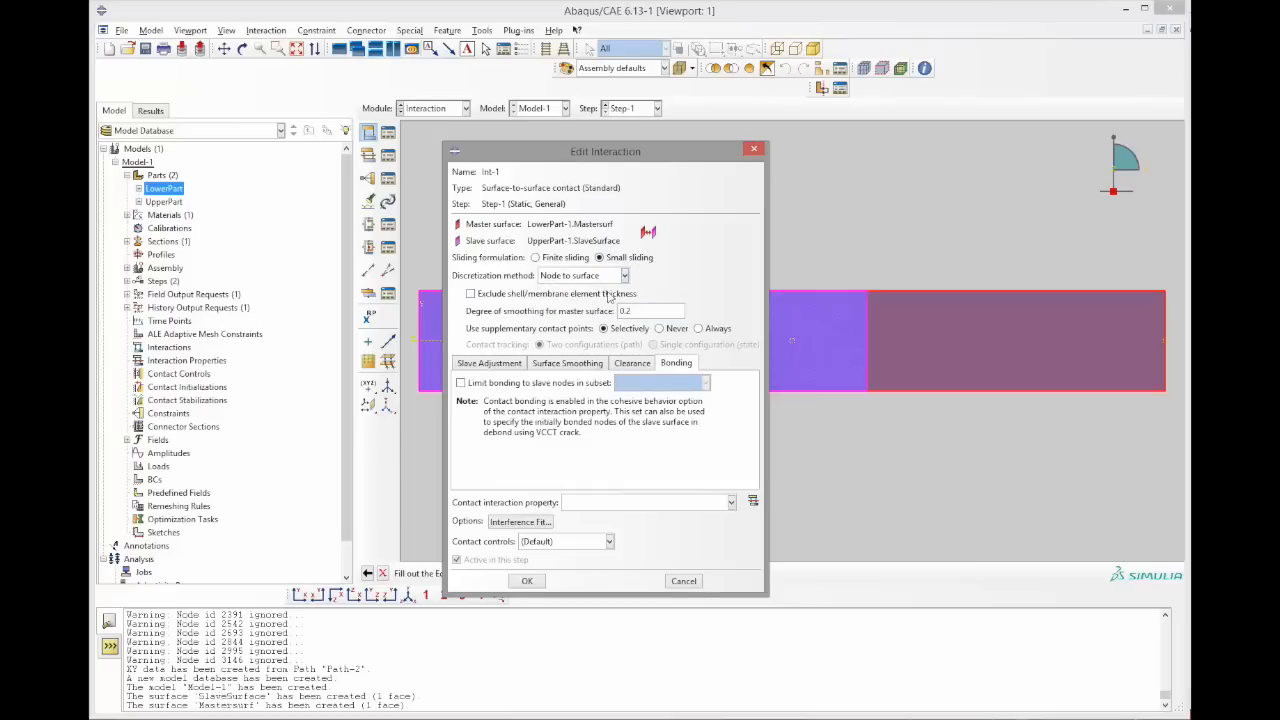
Specify an initial clearance of 1E-8 as a uniform value across the slave surface
left_click(487, 366)
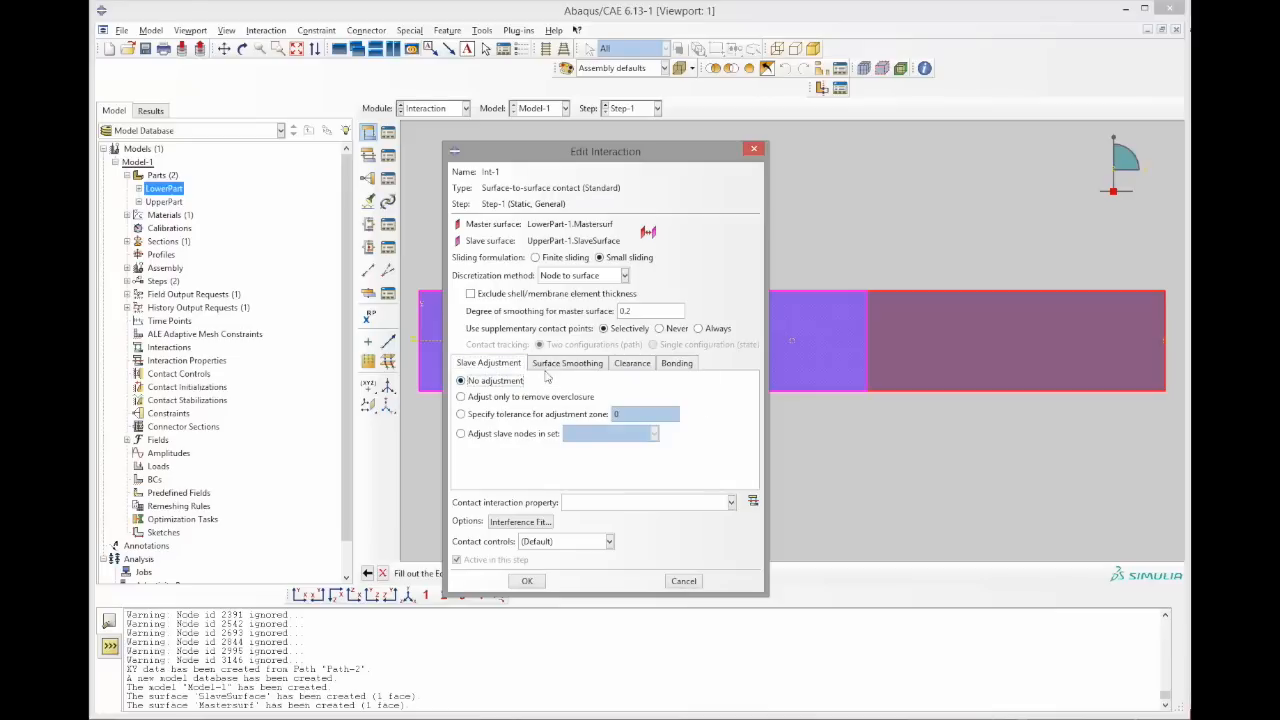
left_click(565, 365)
left_click(628, 363)
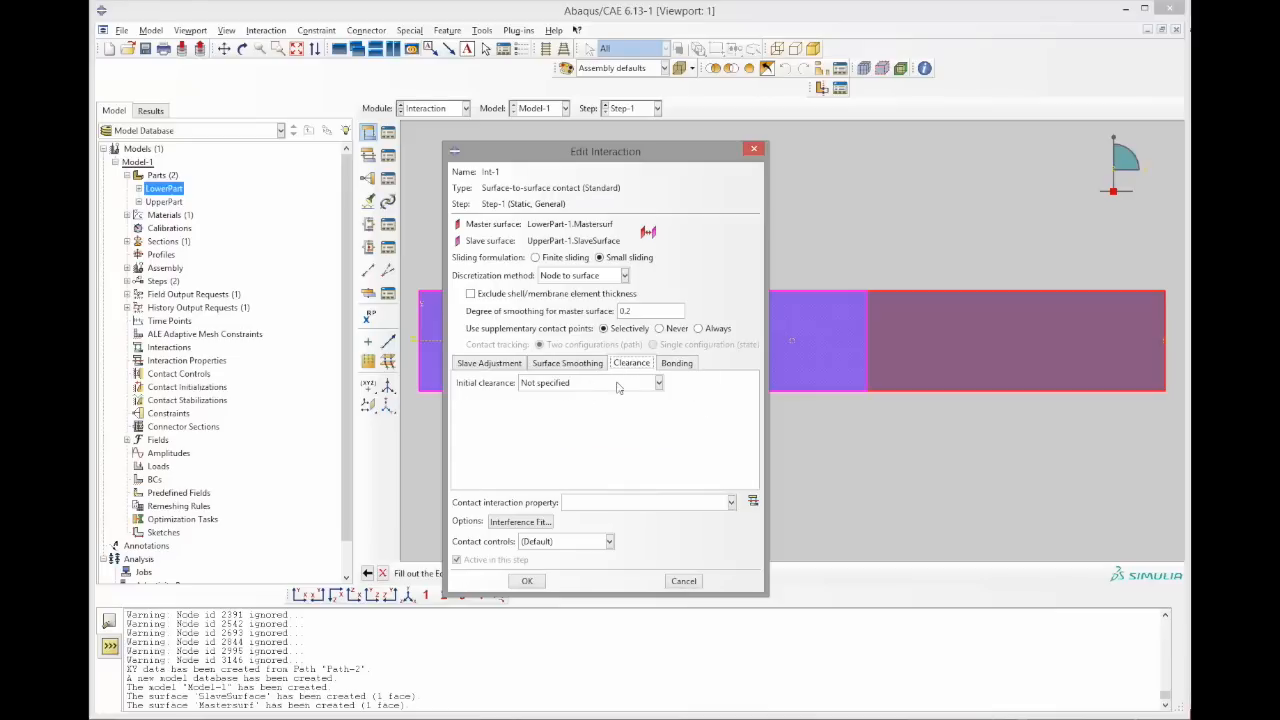
left_click(659, 384)
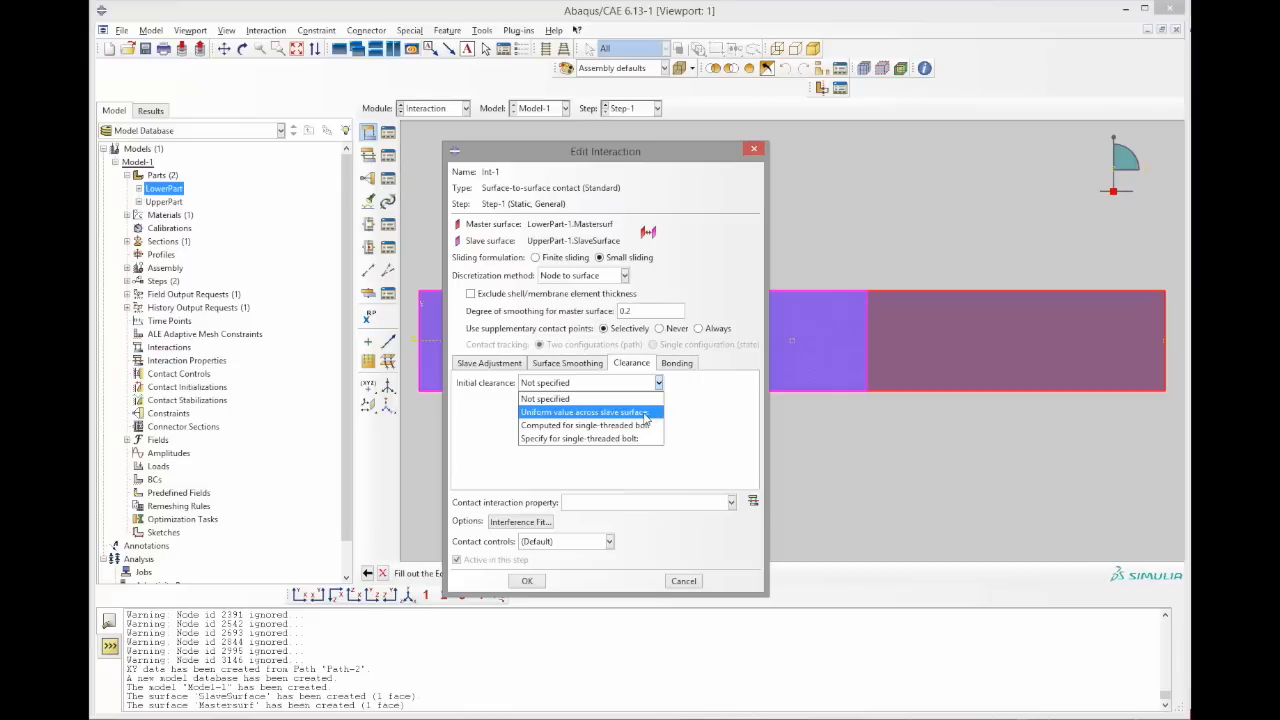
left_click(645, 413)
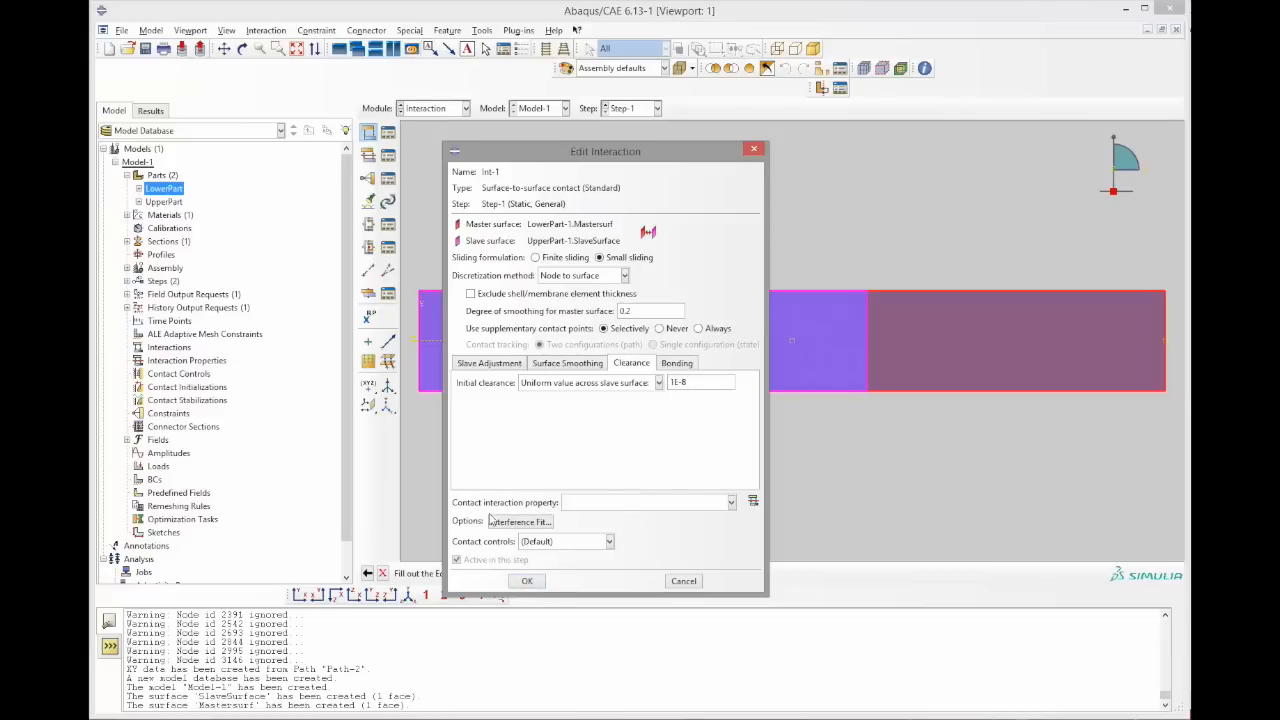
Create contact property IntProp-1 with a VCCT fracture criterion, BK mixed mode, critical energy release rates 0.6, 7 and 7, and exponent 1
left_click(753, 503)
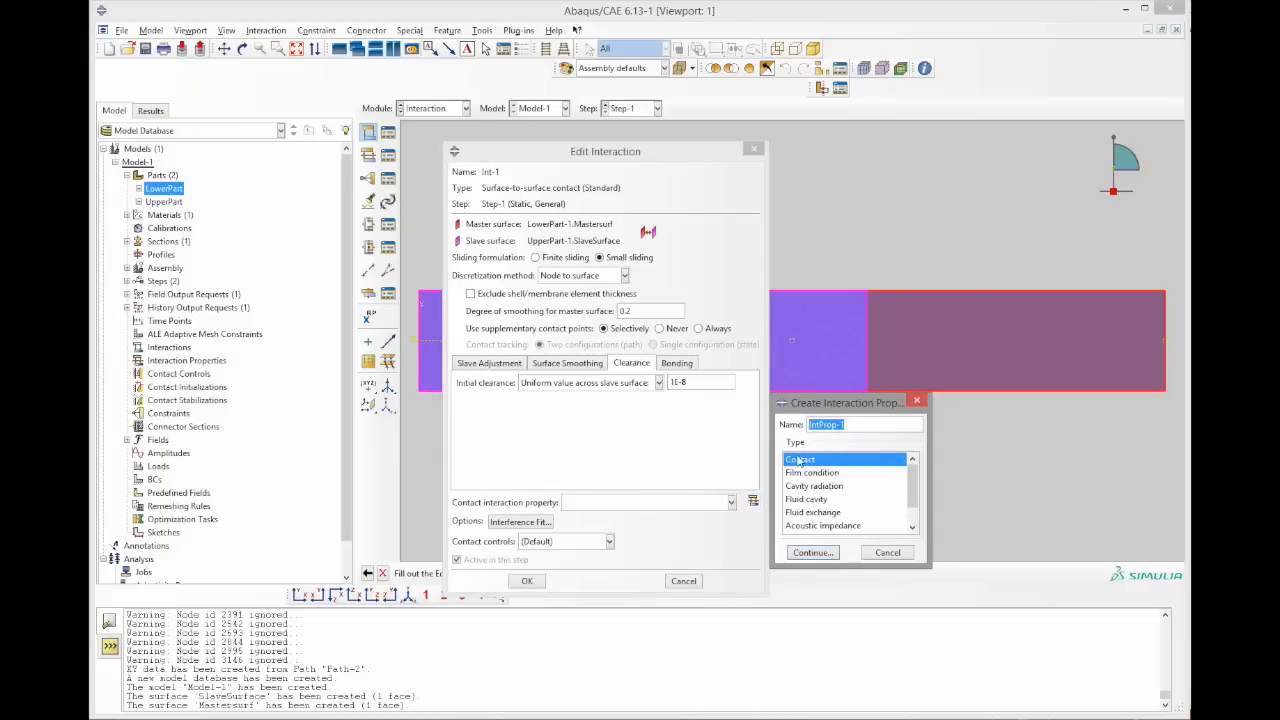
left_click(826, 560)
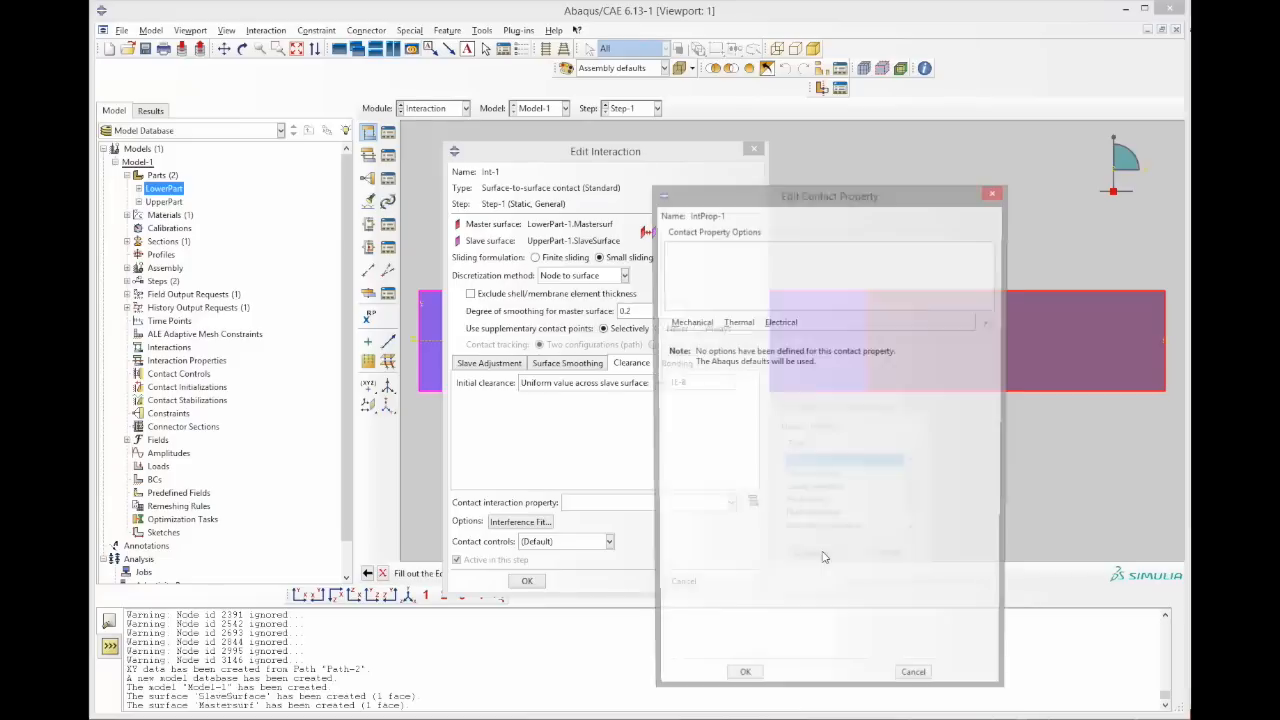
left_click(704, 322)
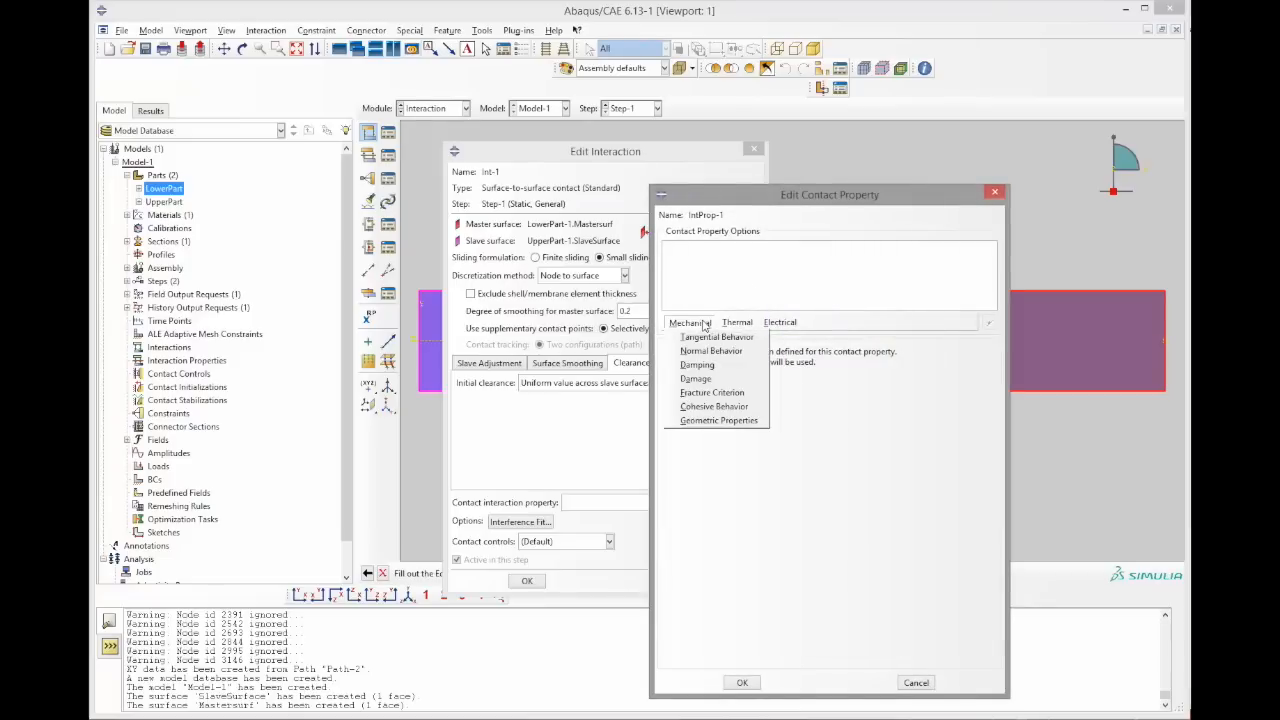
left_click(731, 400)
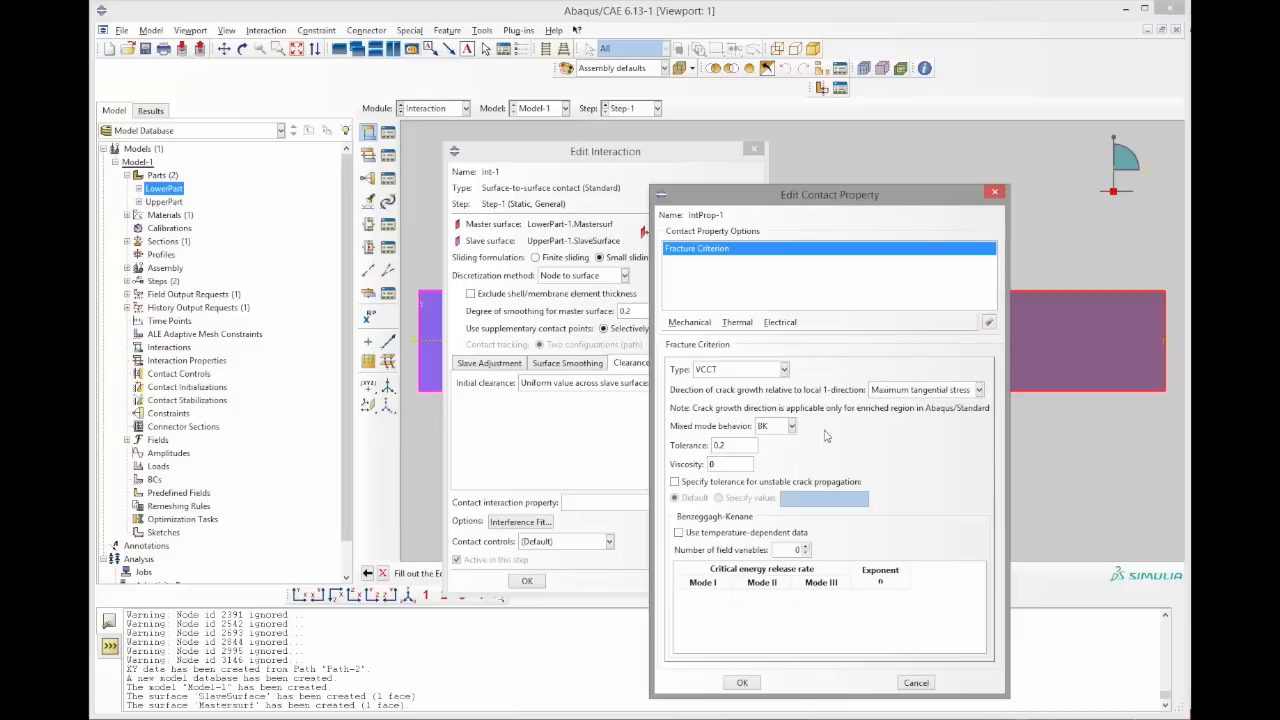
left_click(704, 596)
key("Tab")
key("Tab")
key("Tab")
left_click(810, 627)
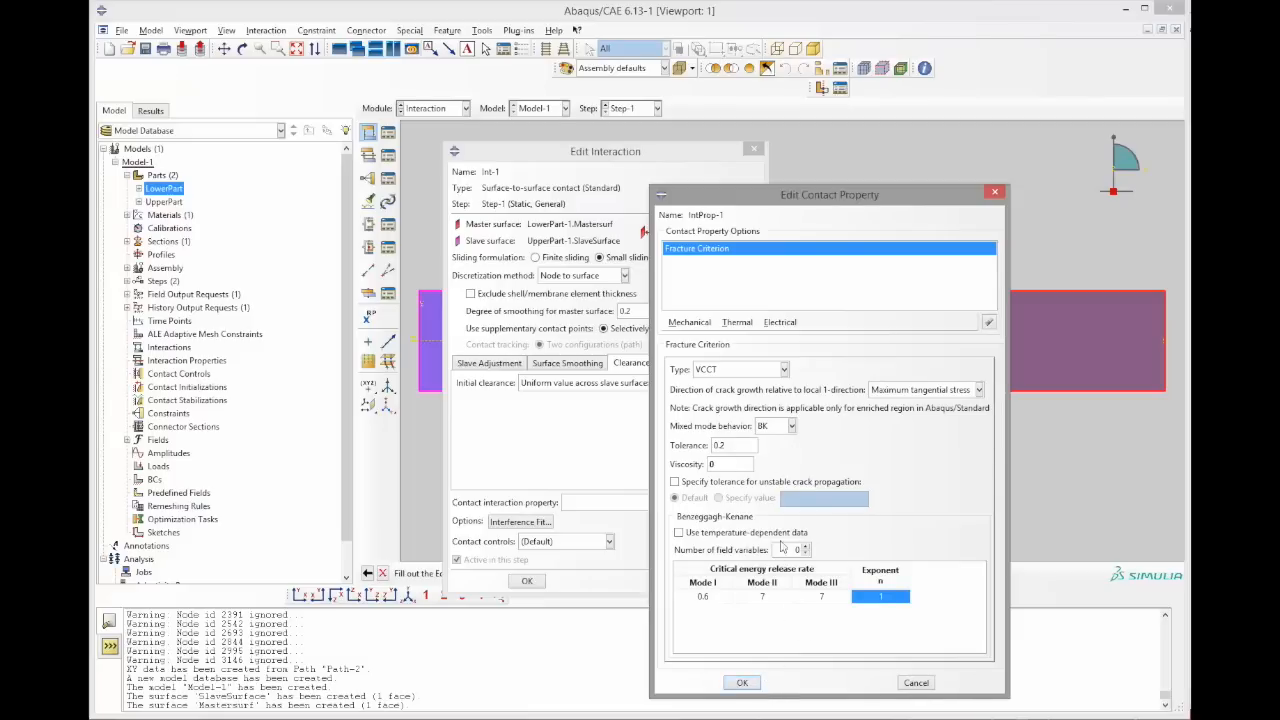
Add geometric properties with an out-of-plane surface thickness of 2 to the contact property, and save both the property and the interaction
left_click(695, 327)
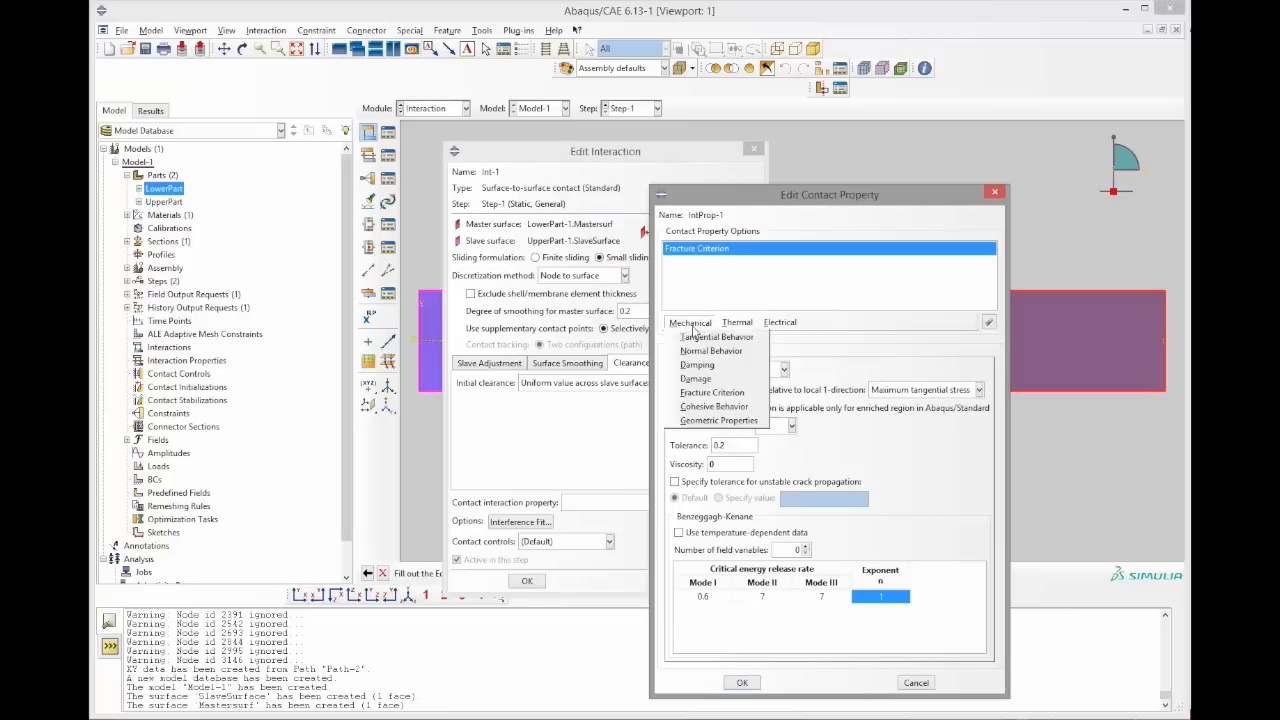
left_click(720, 421)
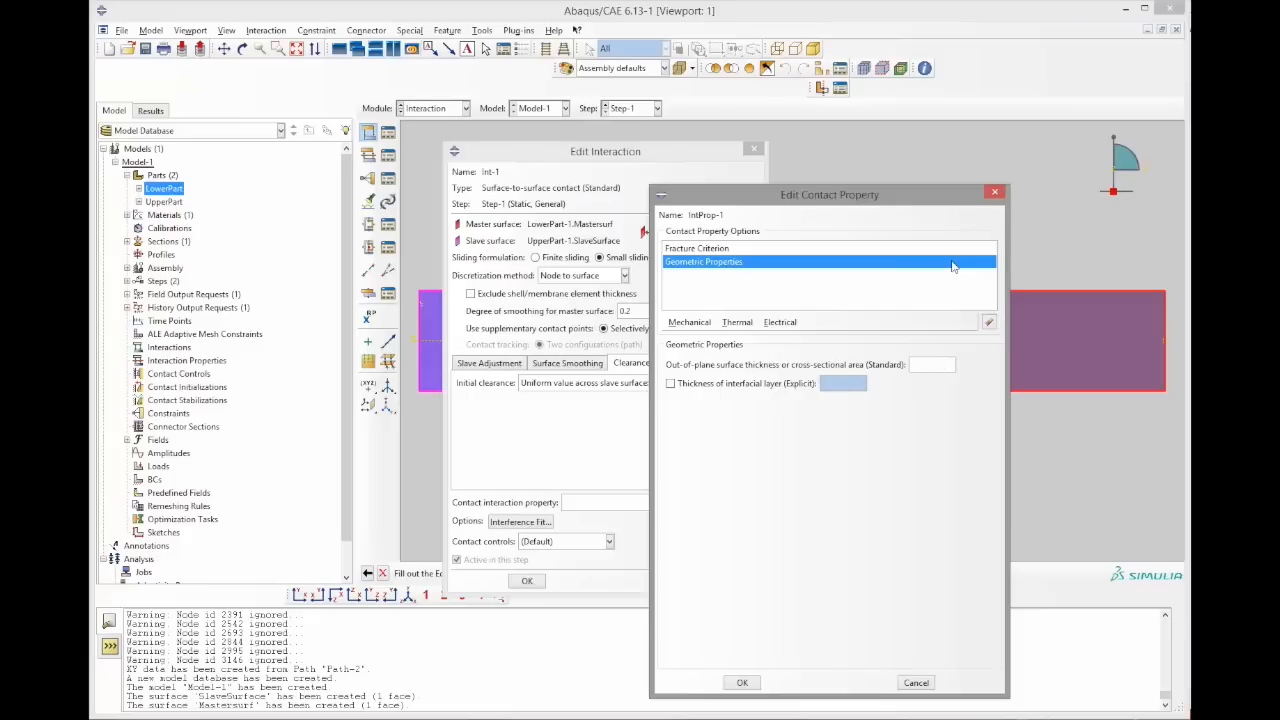
type("2")
left_click(741, 683)
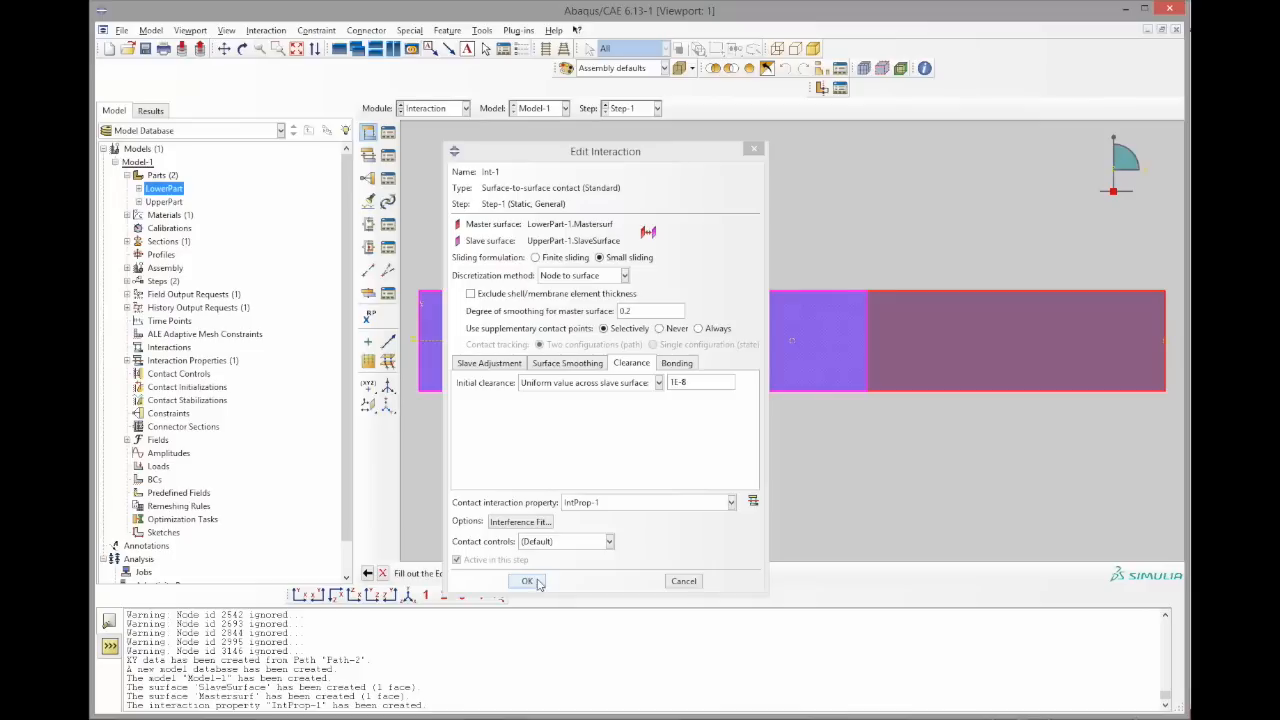
left_click(536, 582)
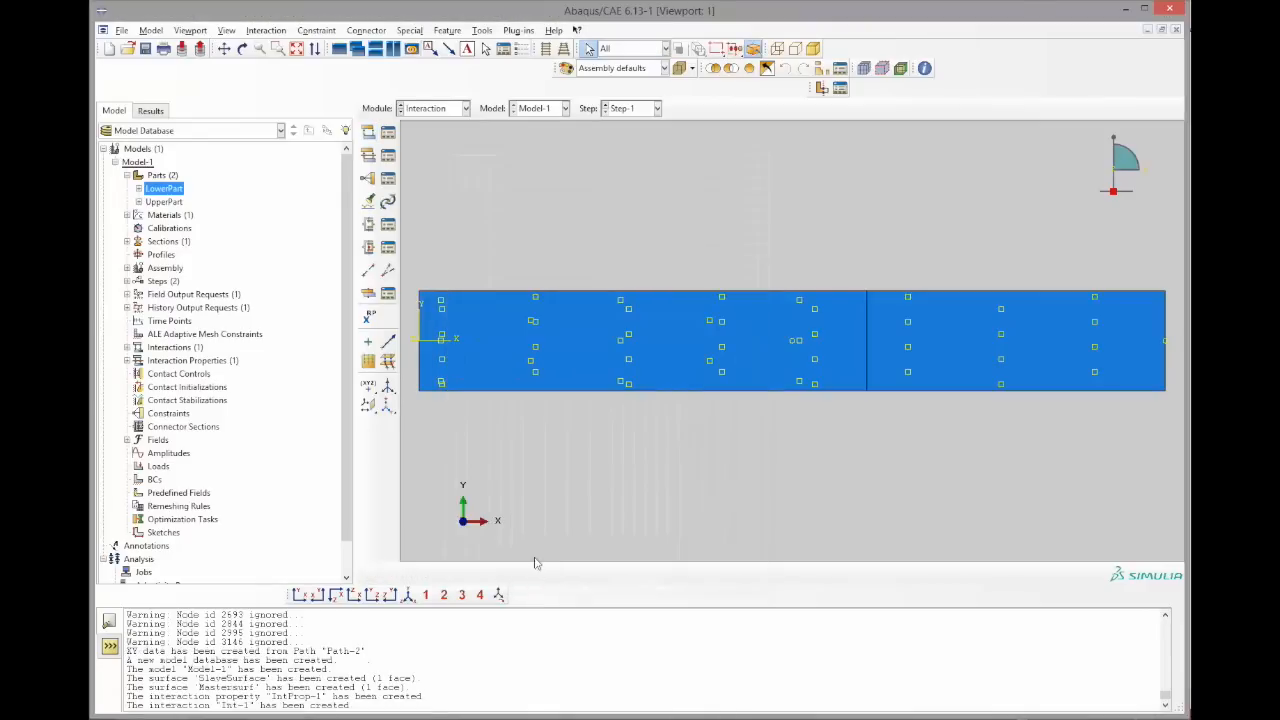
scroll(675, 338, "up", 2)
scroll(920, 331, "down", 3)
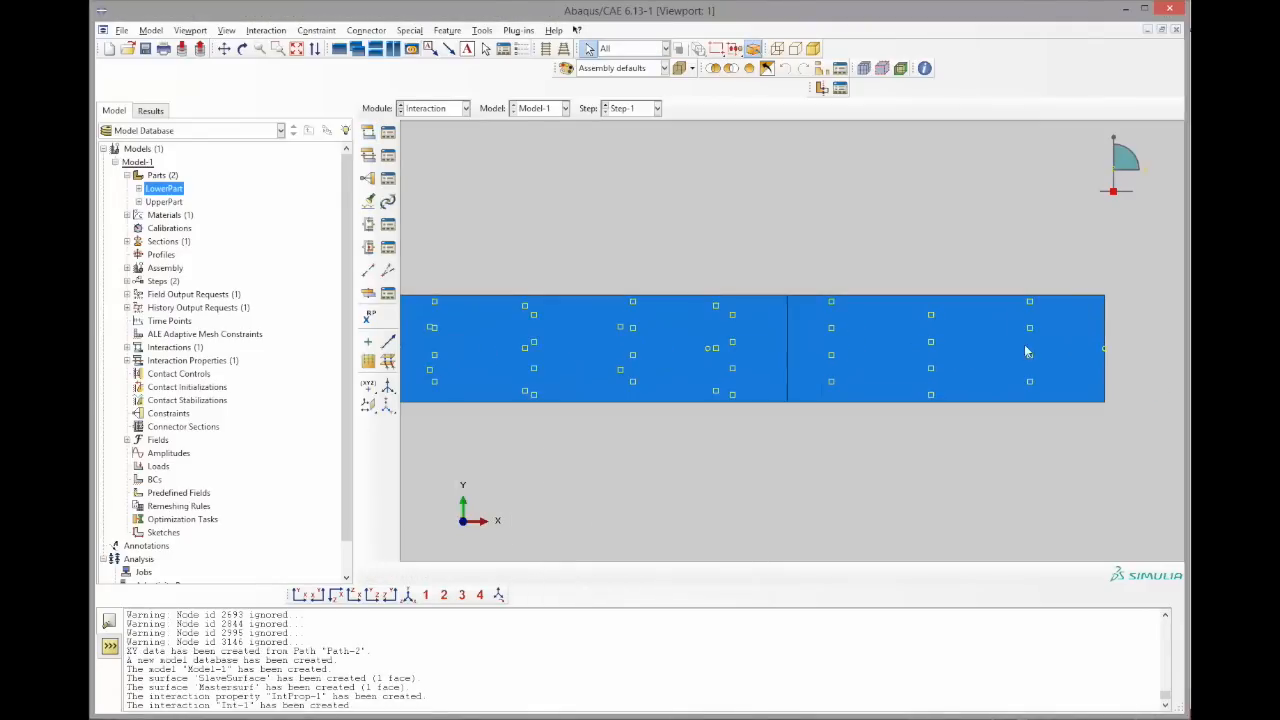
Review the bonding options of contact interaction Int-1 in Step-1
left_click(390, 134)
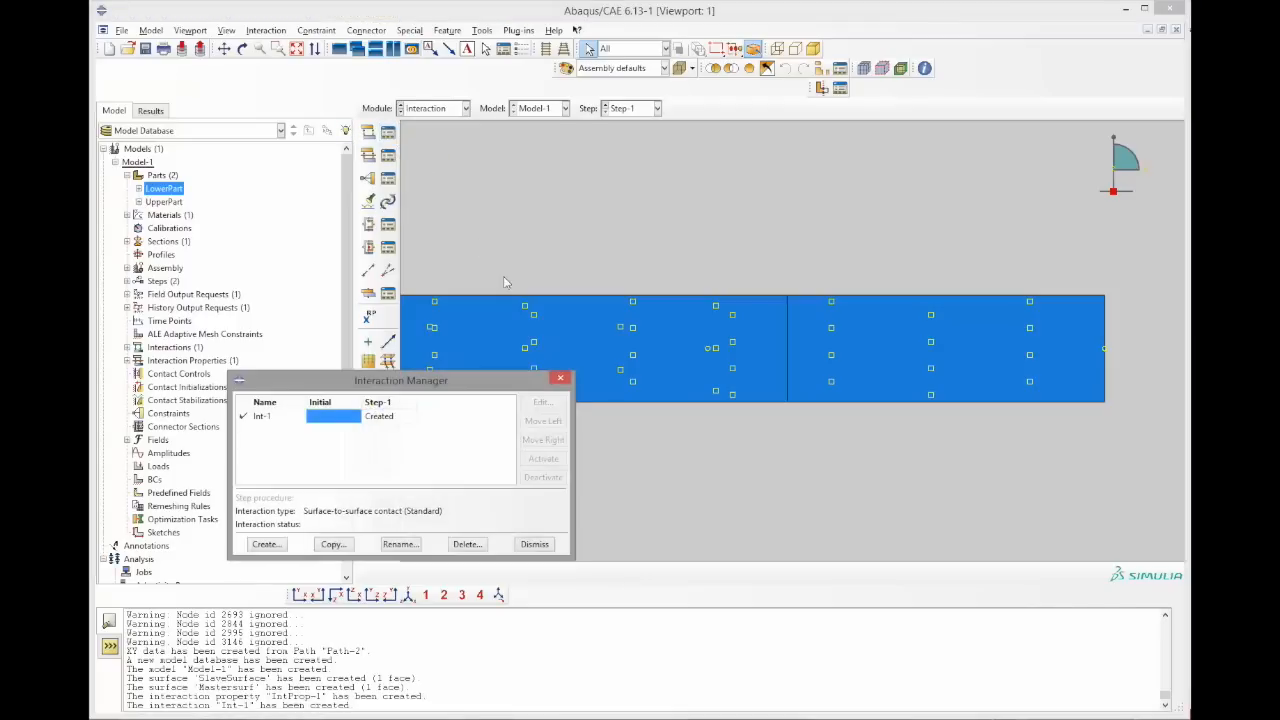
double_click(405, 416)
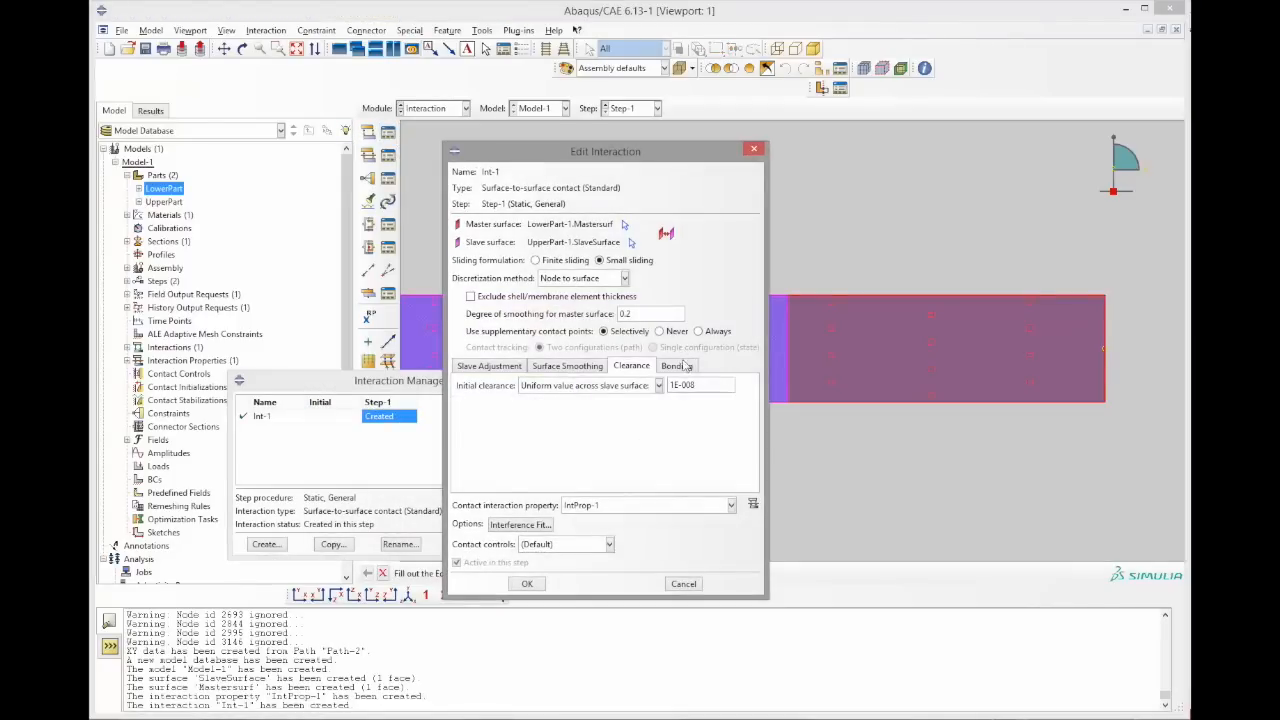
left_click(677, 366)
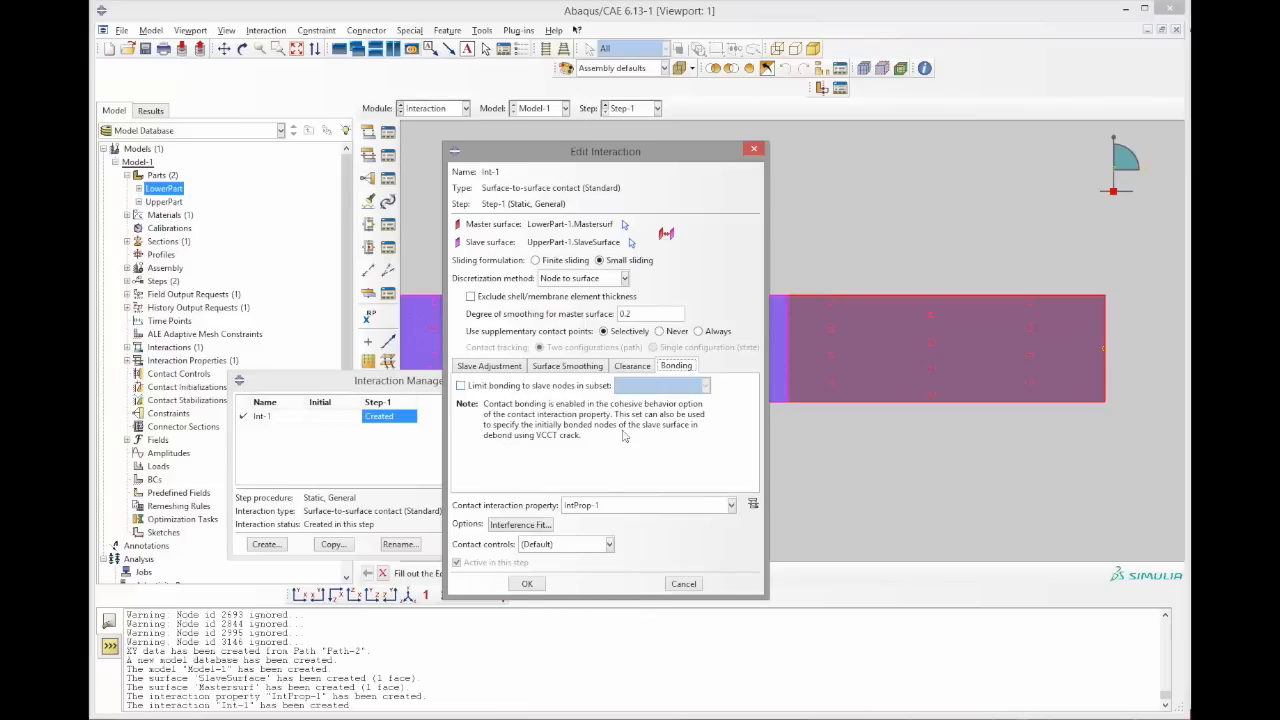
left_click(529, 584)
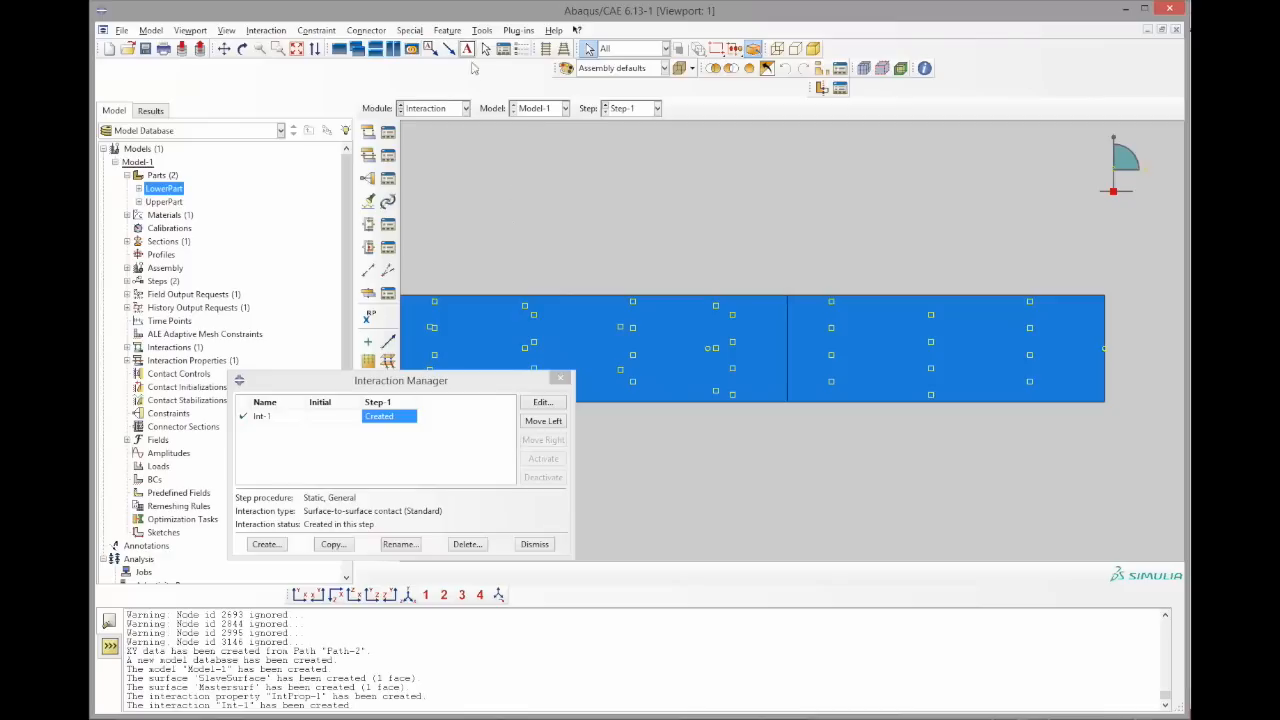
Seed UpperPart with an approximate global size of 1 and mesh the part
left_click(460, 108)
left_click(470, 213)
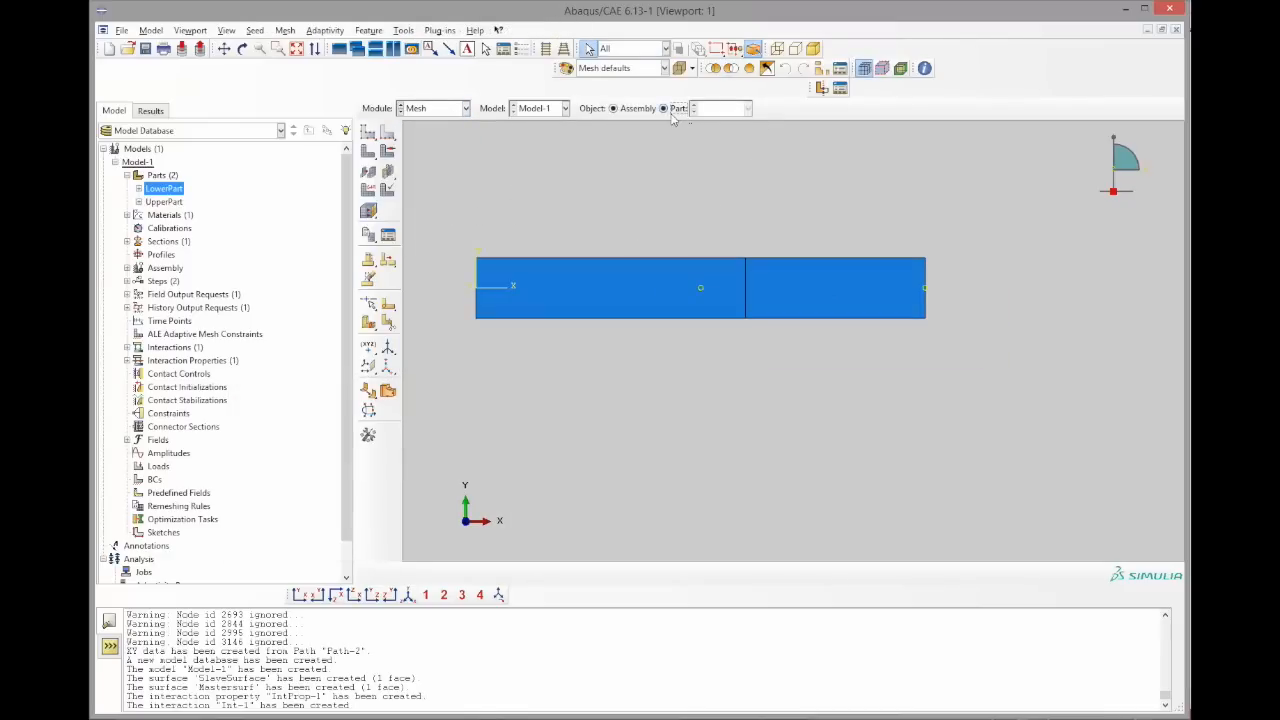
left_click(663, 108)
left_click(368, 131)
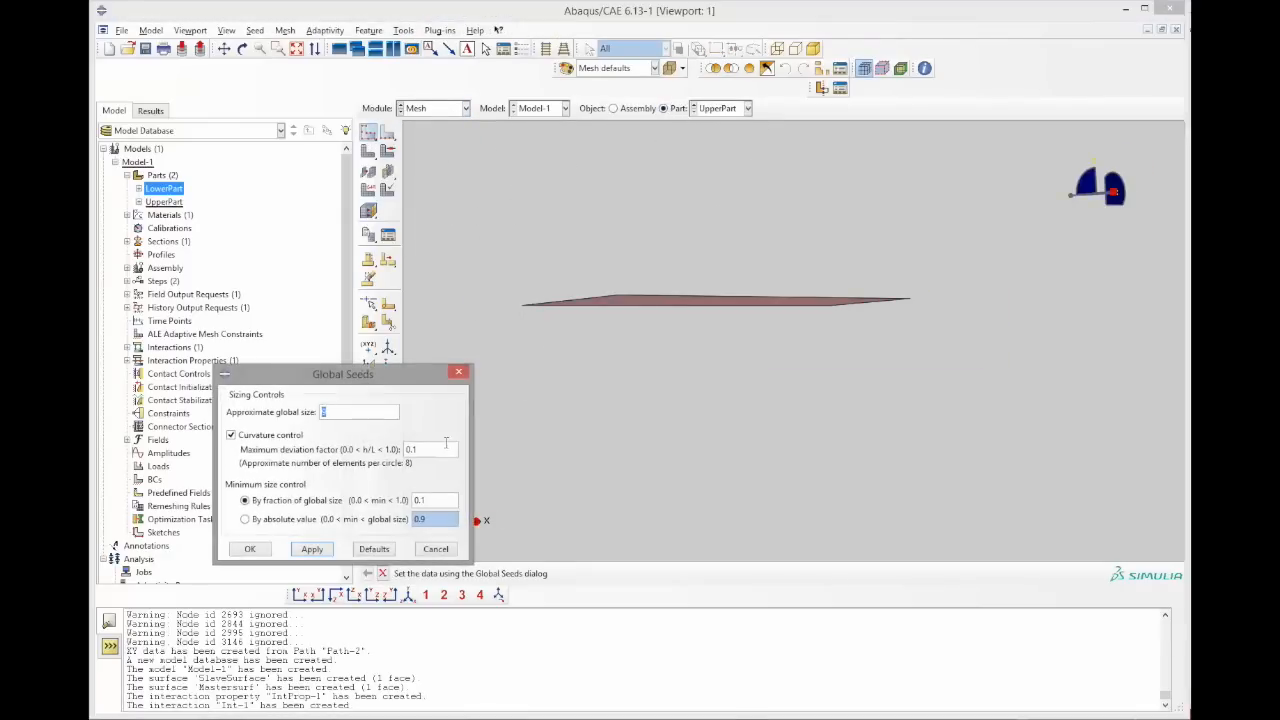
left_click(250, 549)
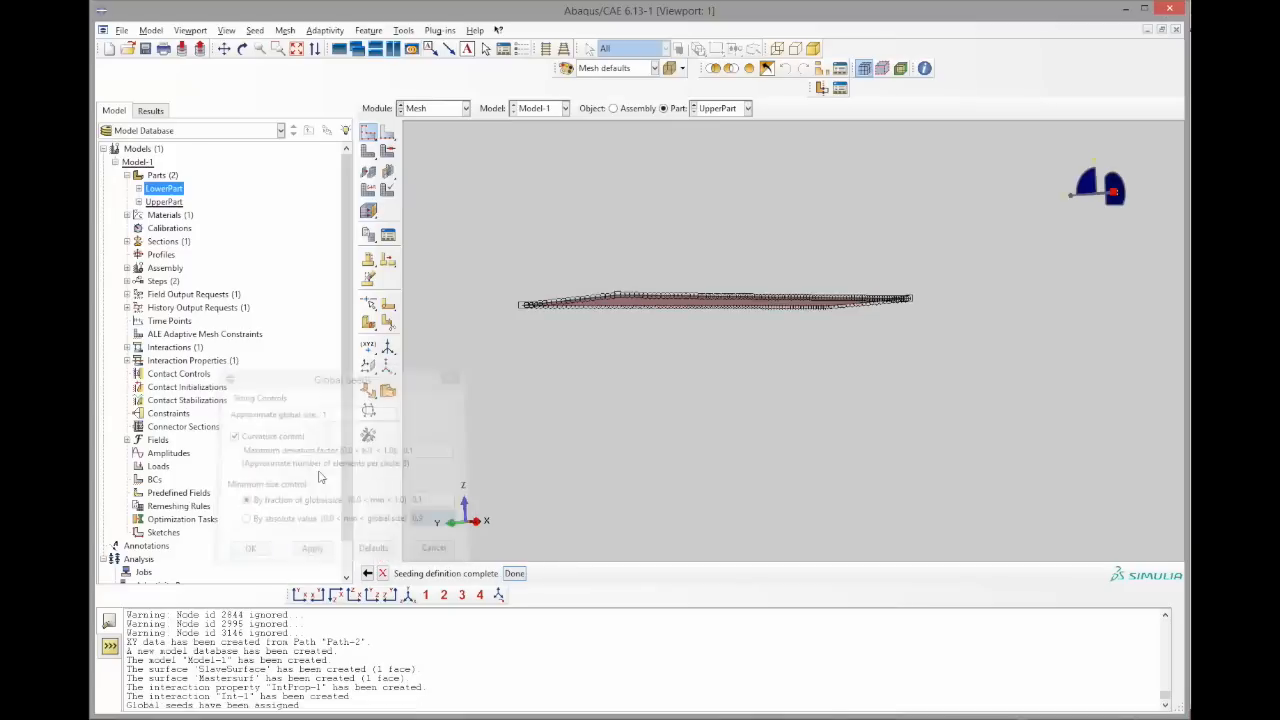
left_click(368, 150)
middle_click(489, 197)
Assign global seeds to LowerPart and mesh the part
left_click(718, 108)
left_click(716, 132)
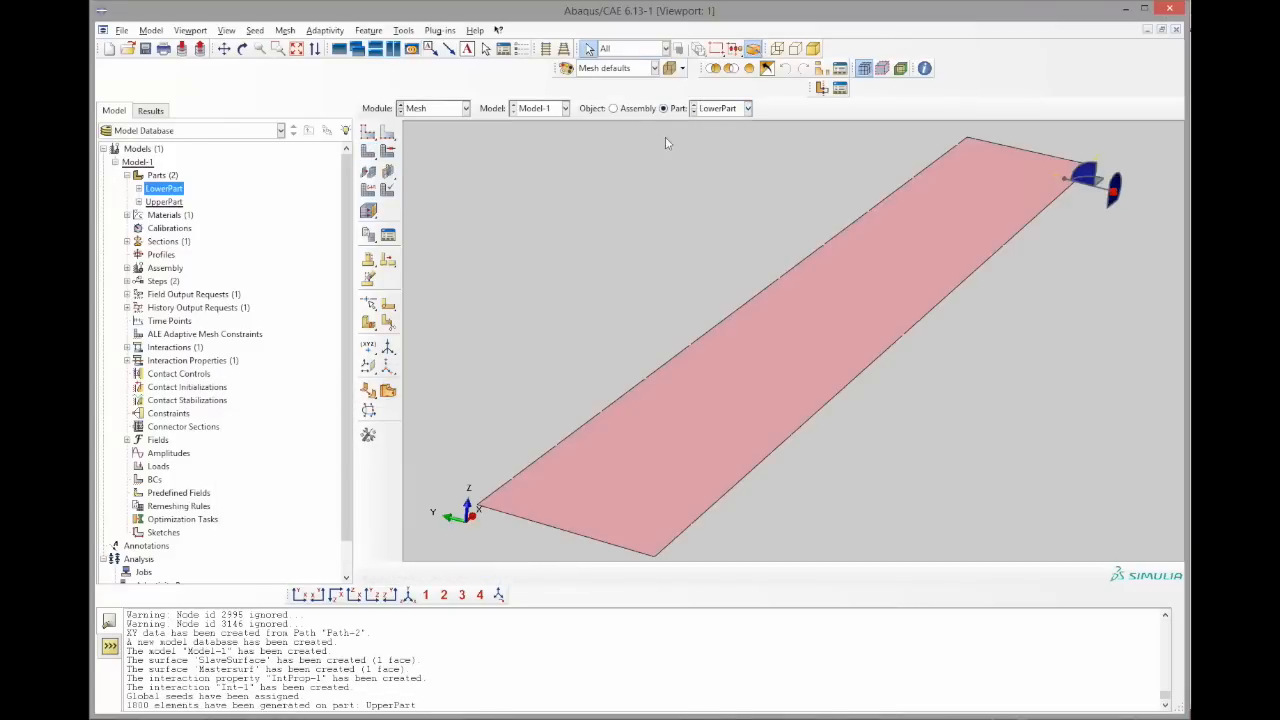
left_click(368, 133)
left_click(252, 549)
left_click(368, 150)
middle_click(509, 252)
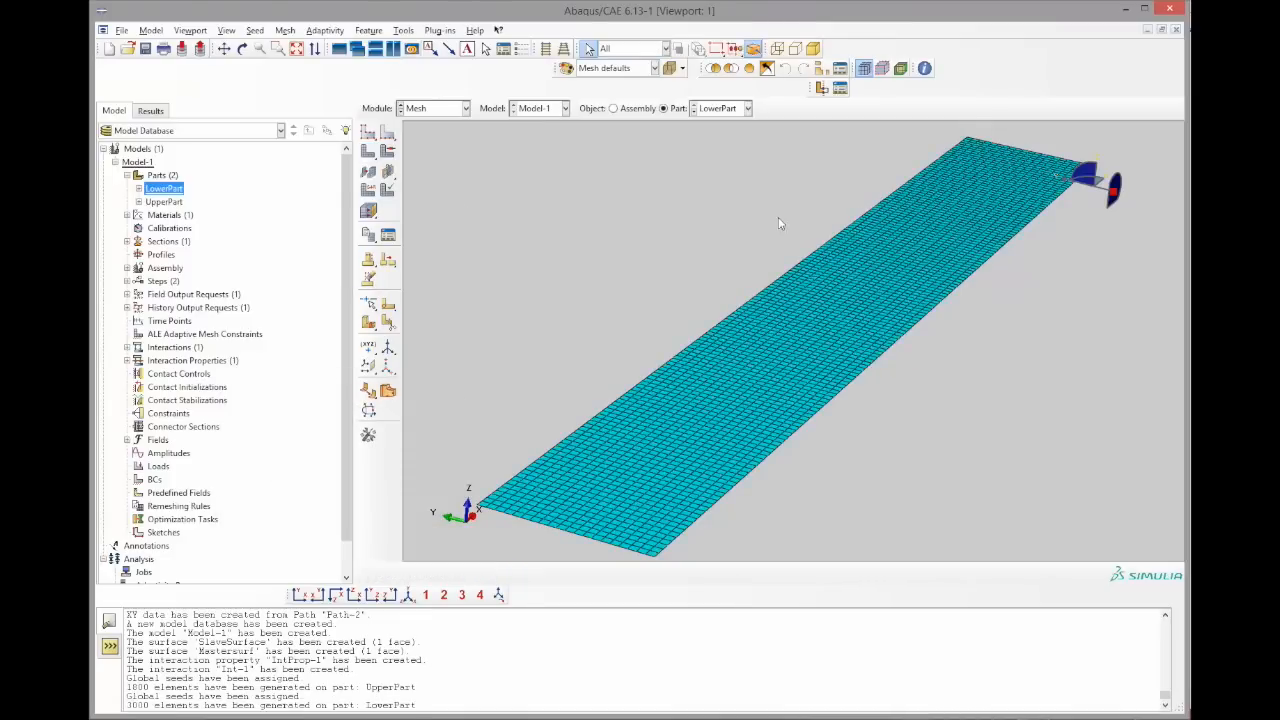
Show the meshed assembly, and start a node-type set named BondedNodes in the Interaction module
left_click(613, 108)
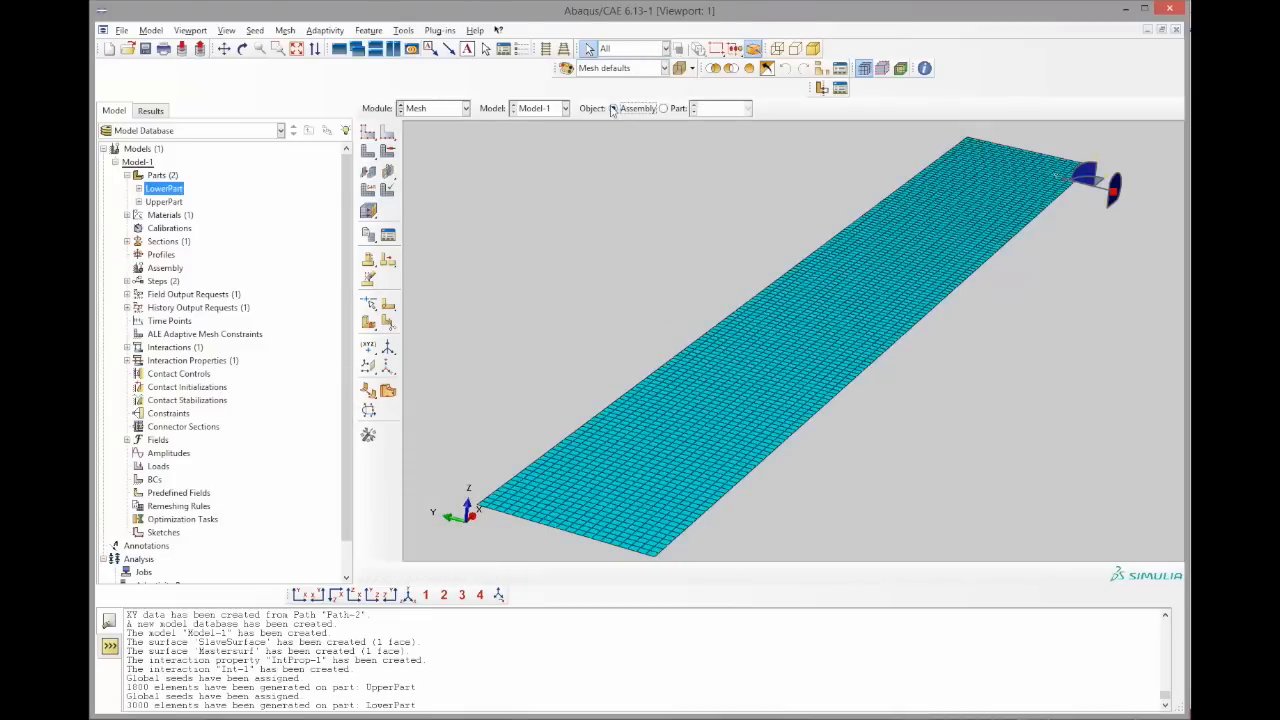
scroll(737, 306, "up", 6)
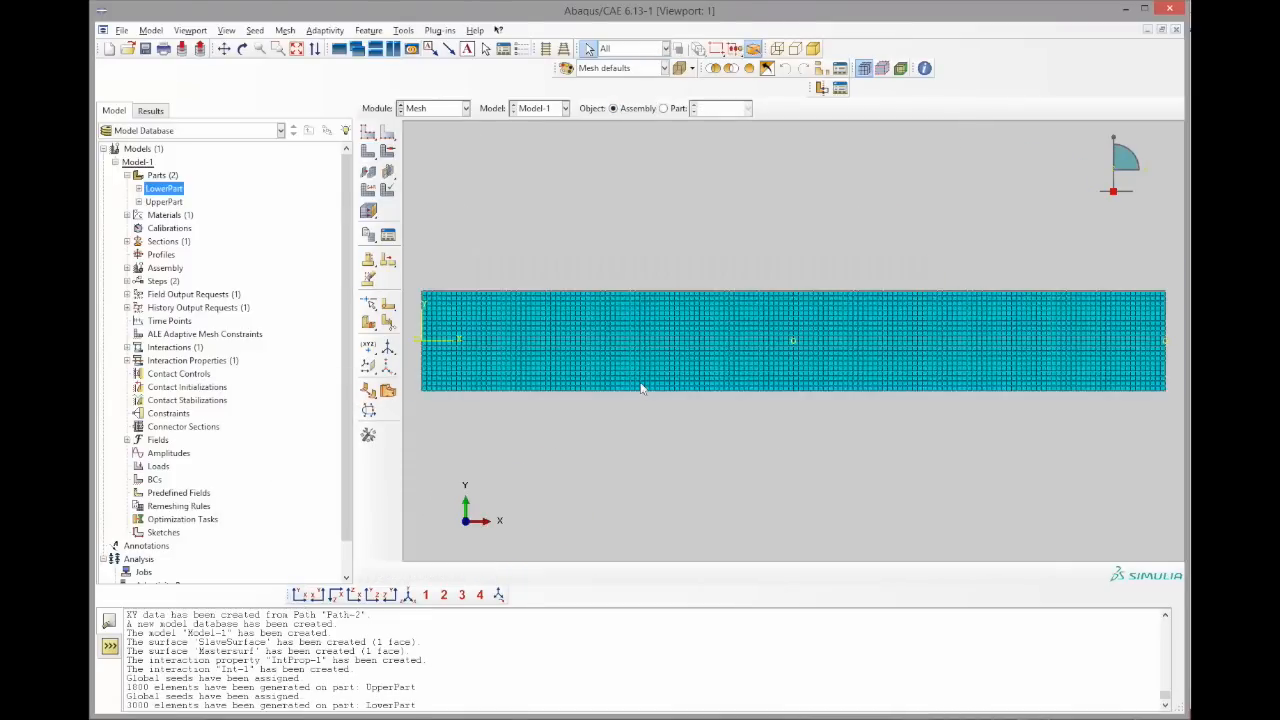
scroll(727, 335, "down", 10)
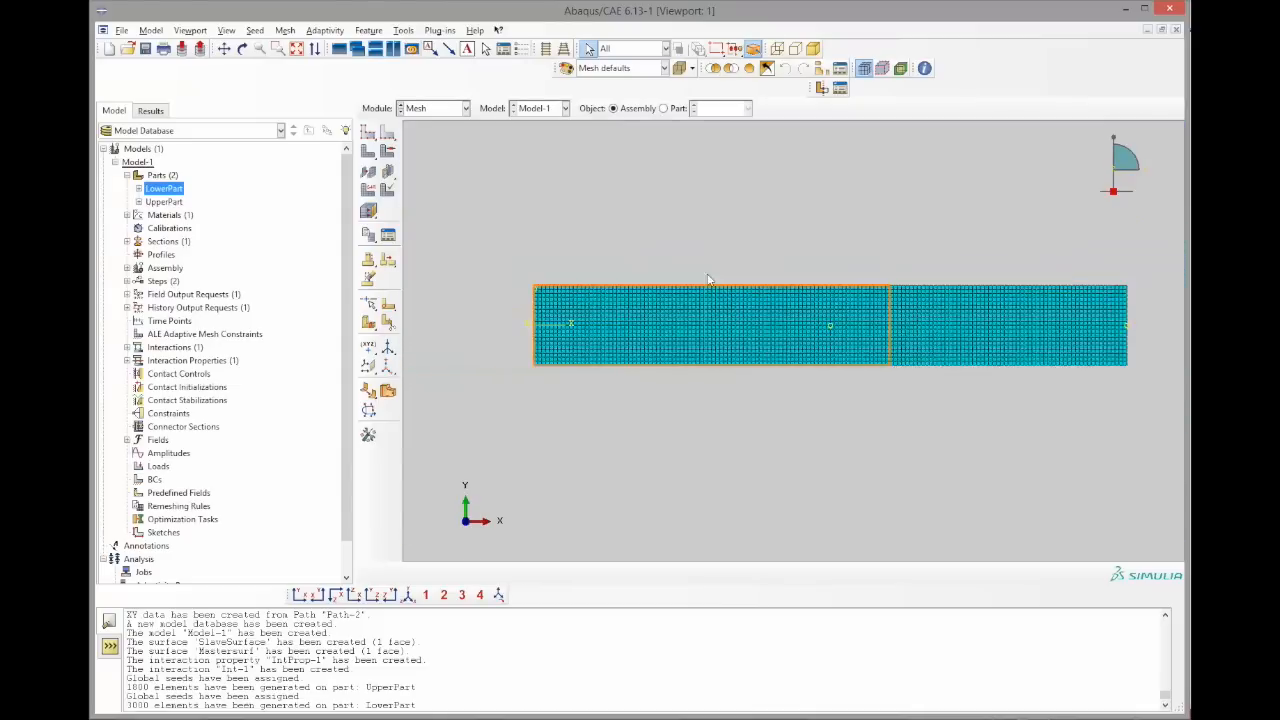
scroll(500, 166, "up", 4)
left_click(462, 108)
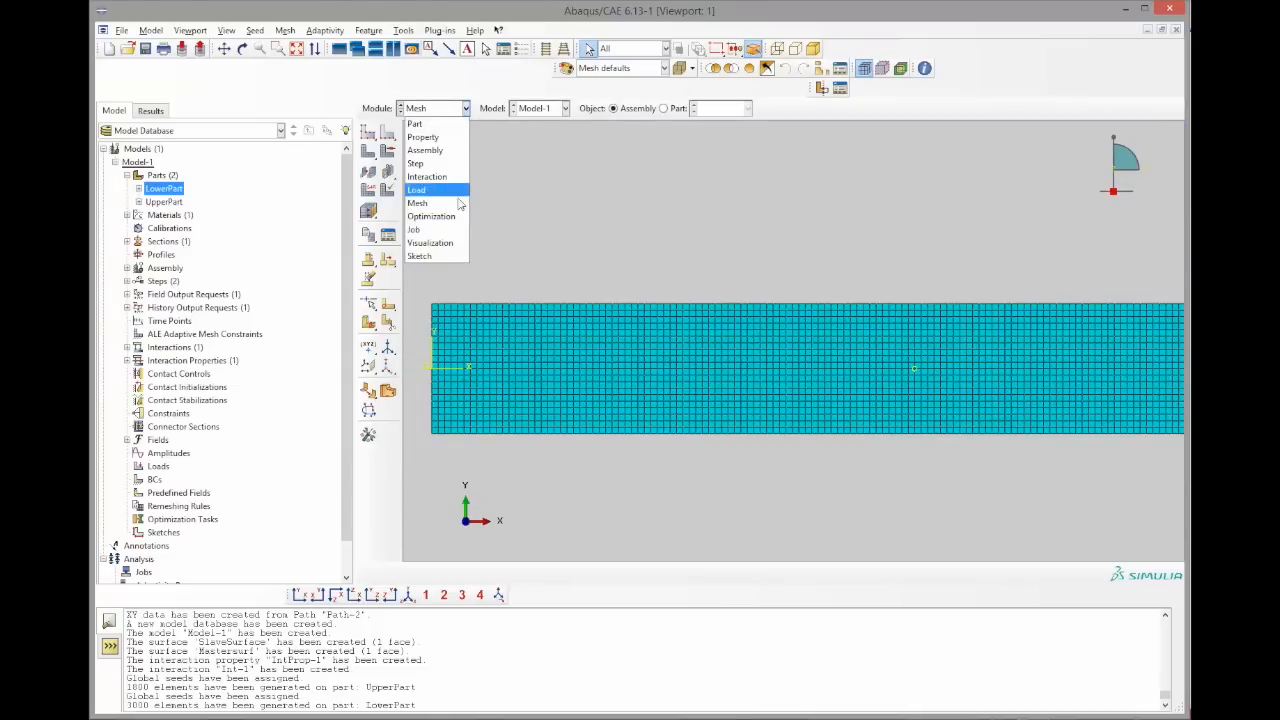
left_click(425, 181)
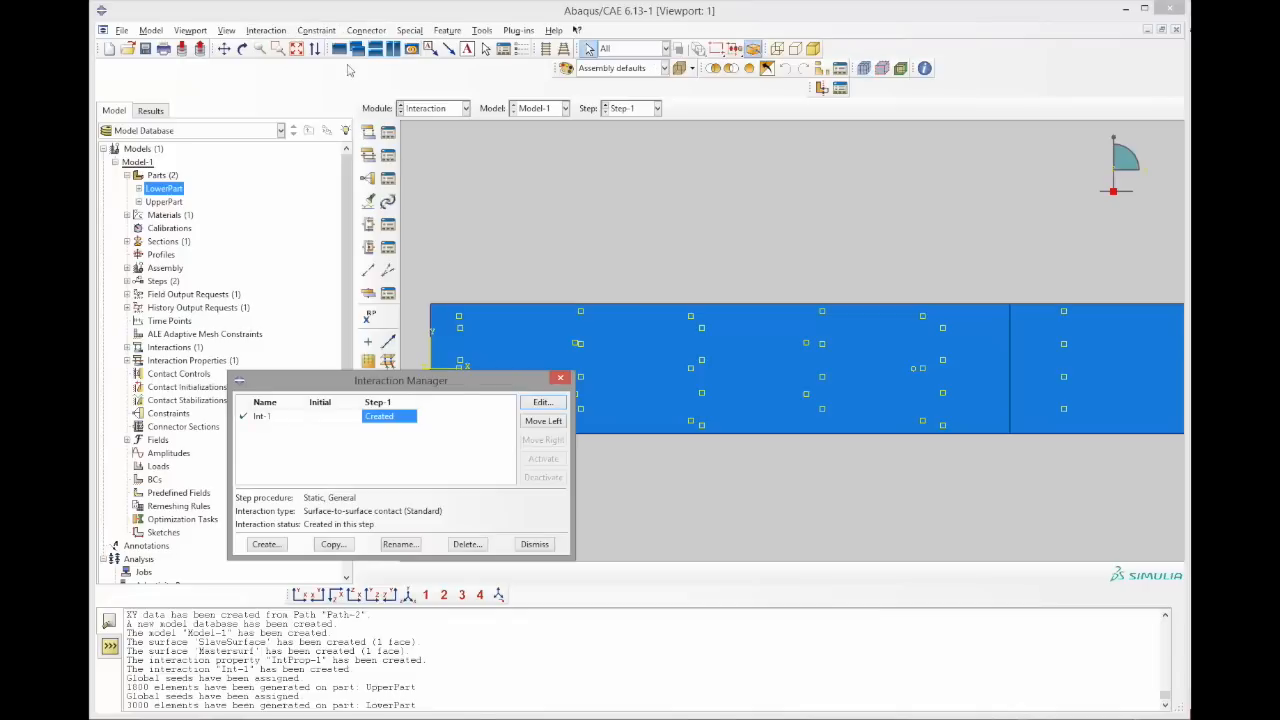
left_click(411, 31)
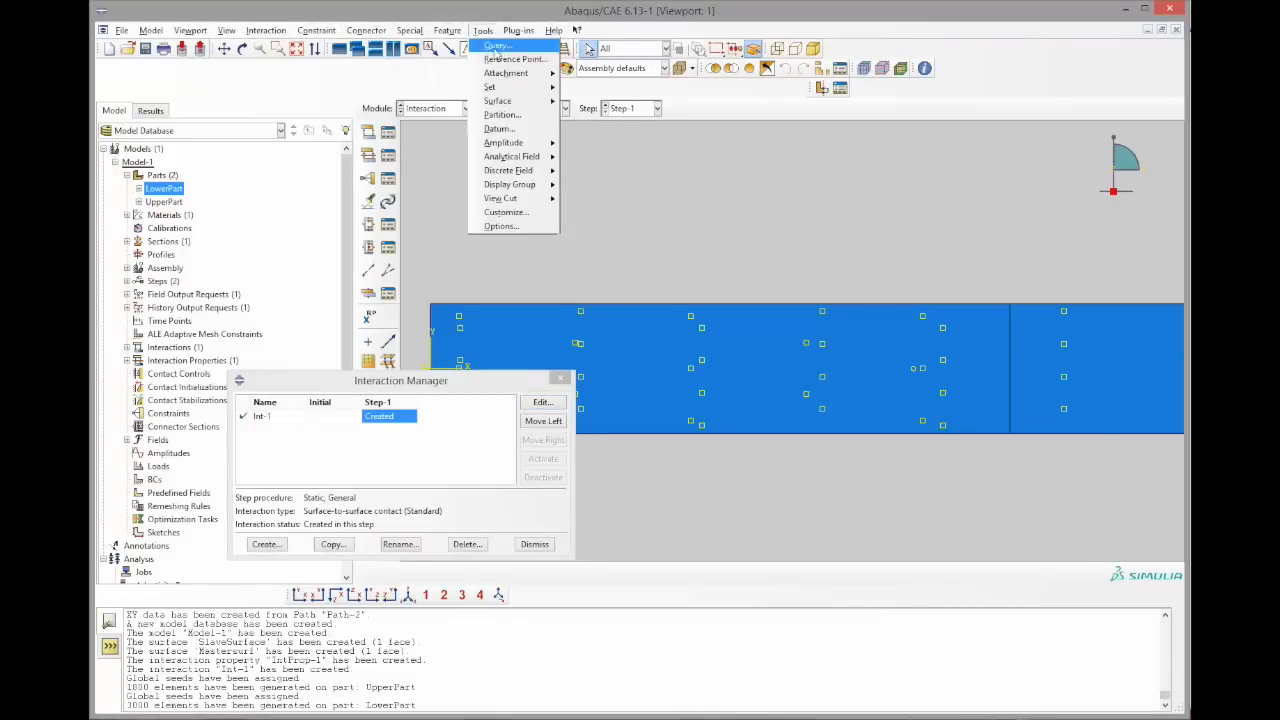
mouse_move(500, 87)
left_click(587, 104)
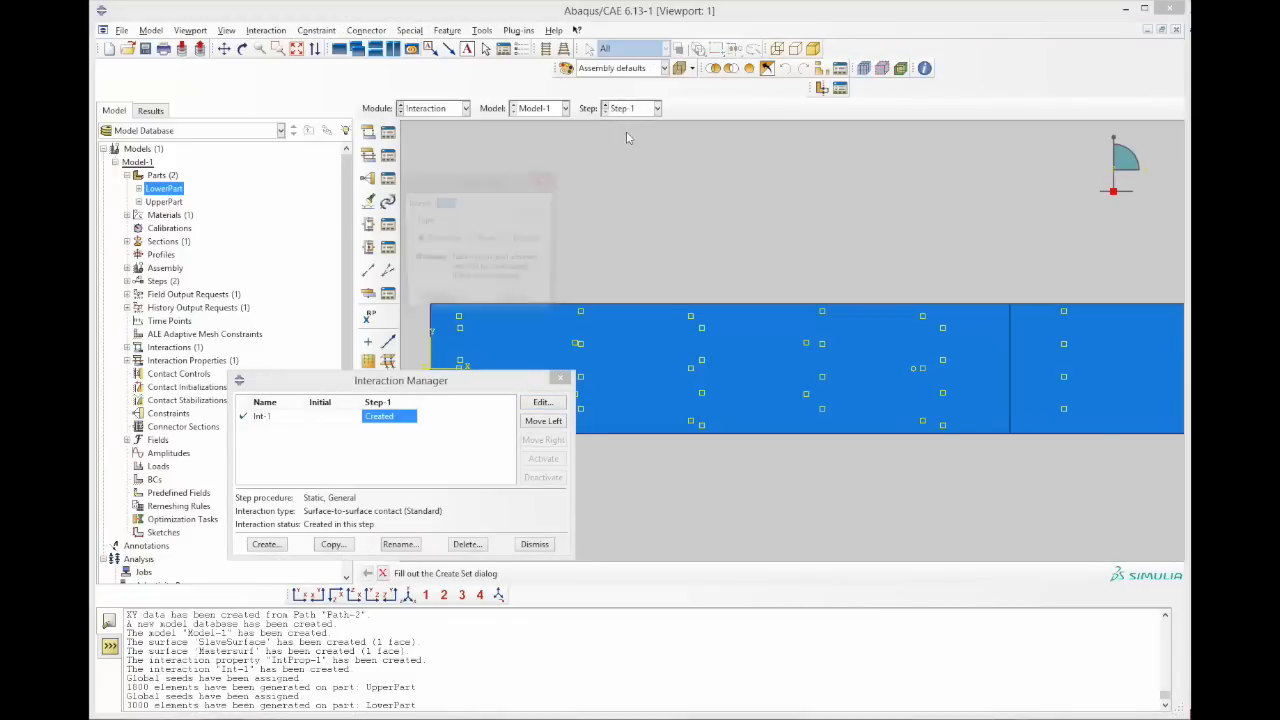
left_click(471, 239)
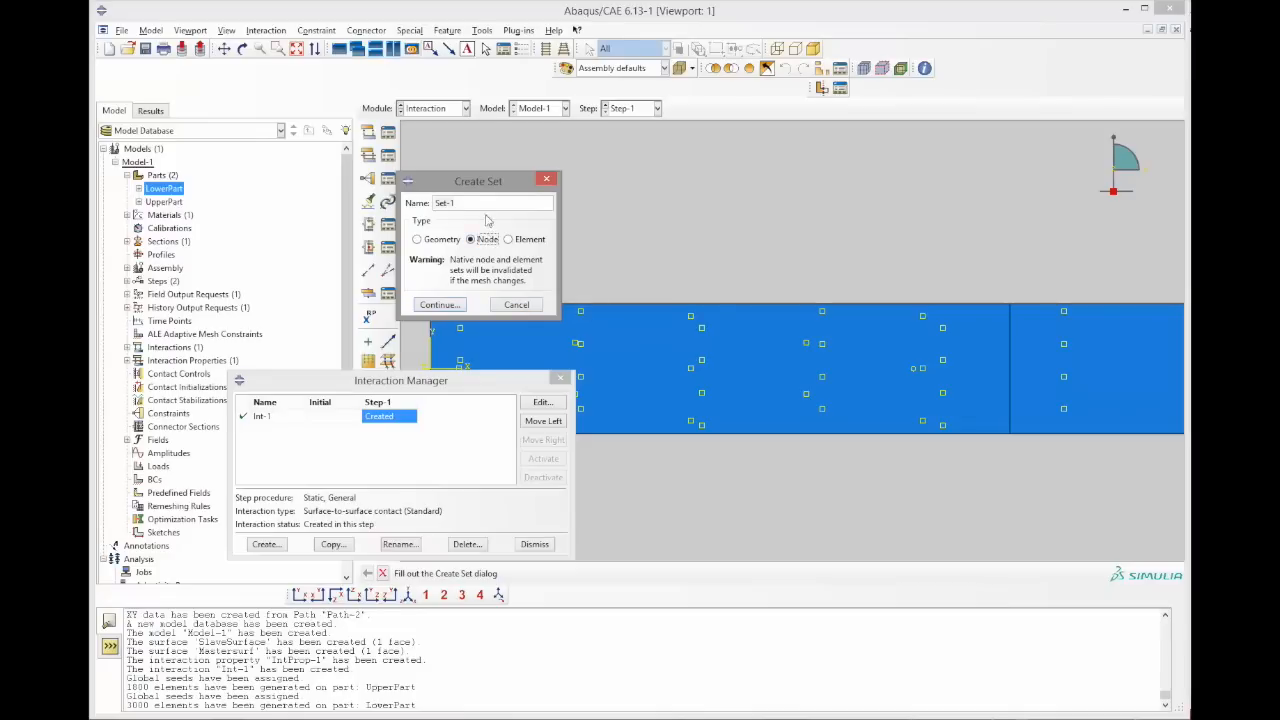
type("BondedNode")
key("Return")
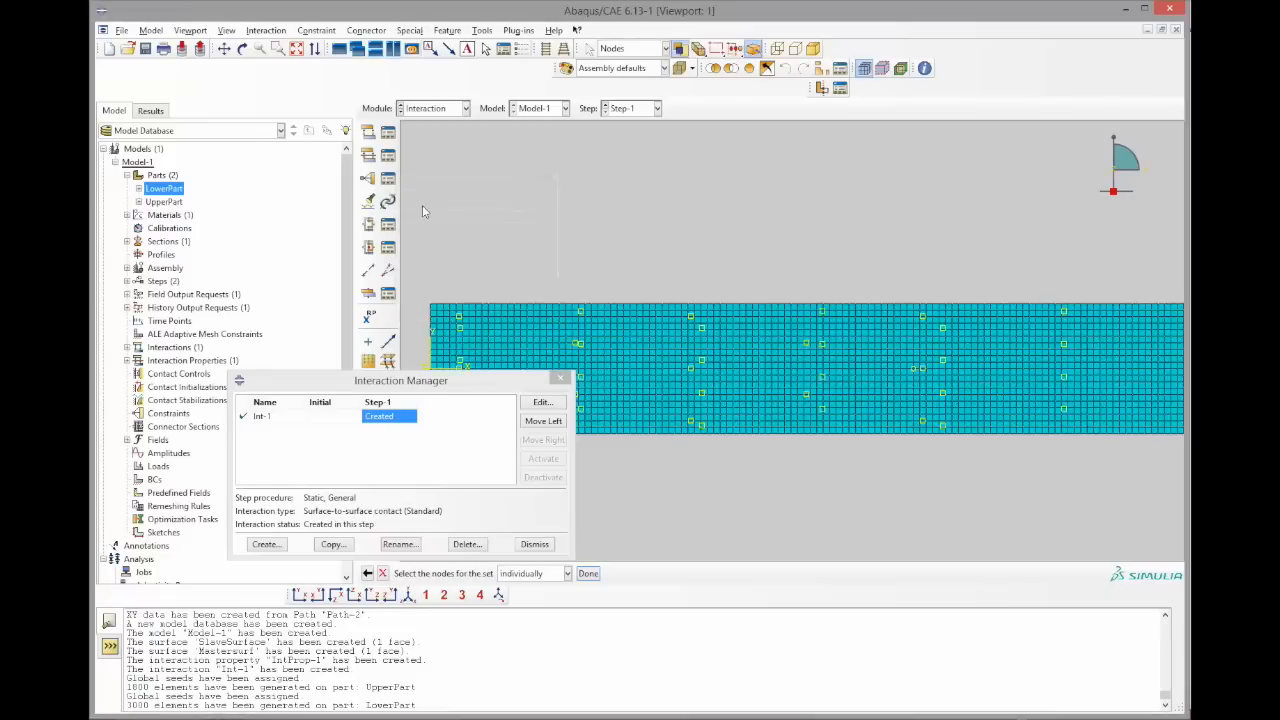
Fill BondedNodes with the nodes from the origin end to about half the strip length, excluding the outermost column at the origin end
scroll(883, 332, "up", 3)
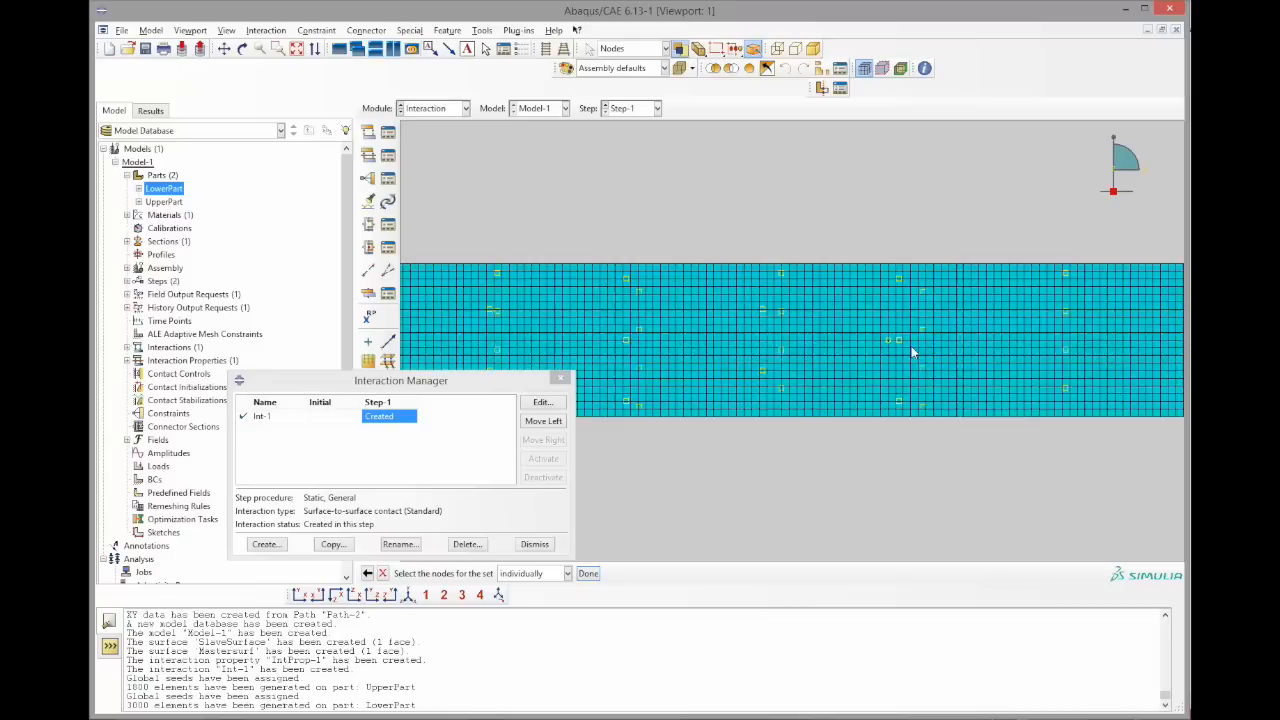
scroll(875, 342, "up", 5)
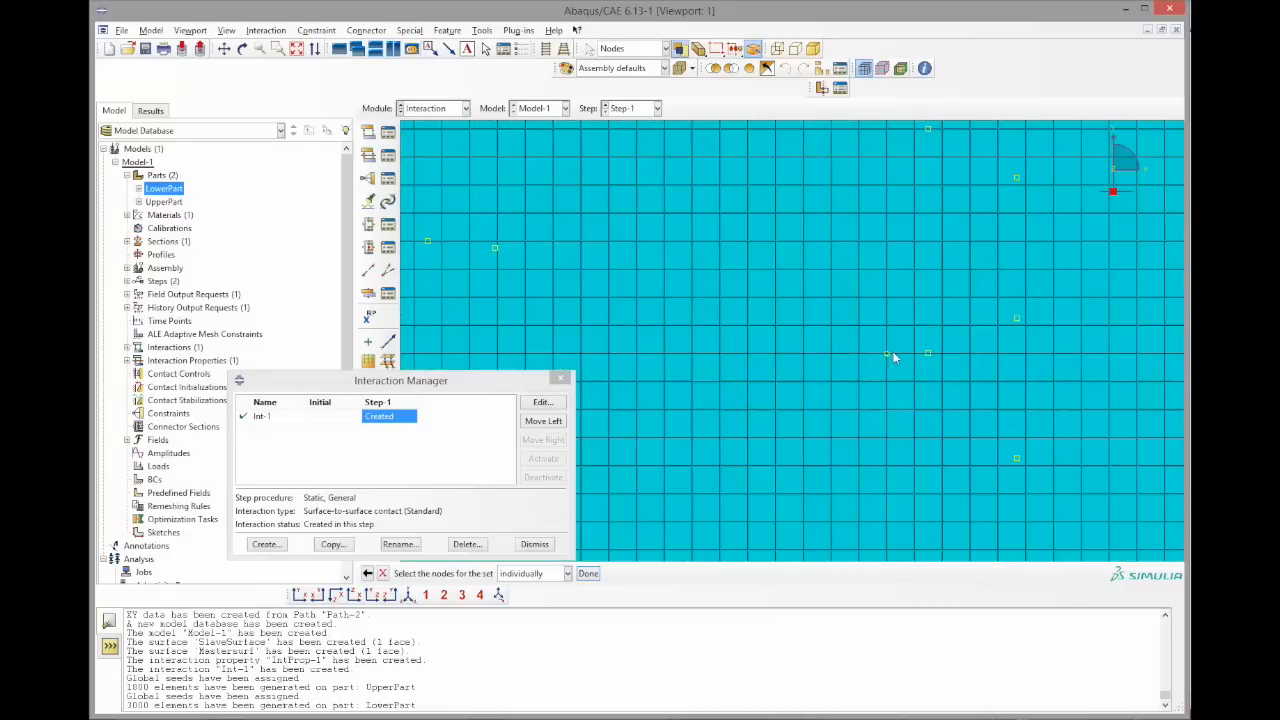
scroll(890, 348, "down", 4)
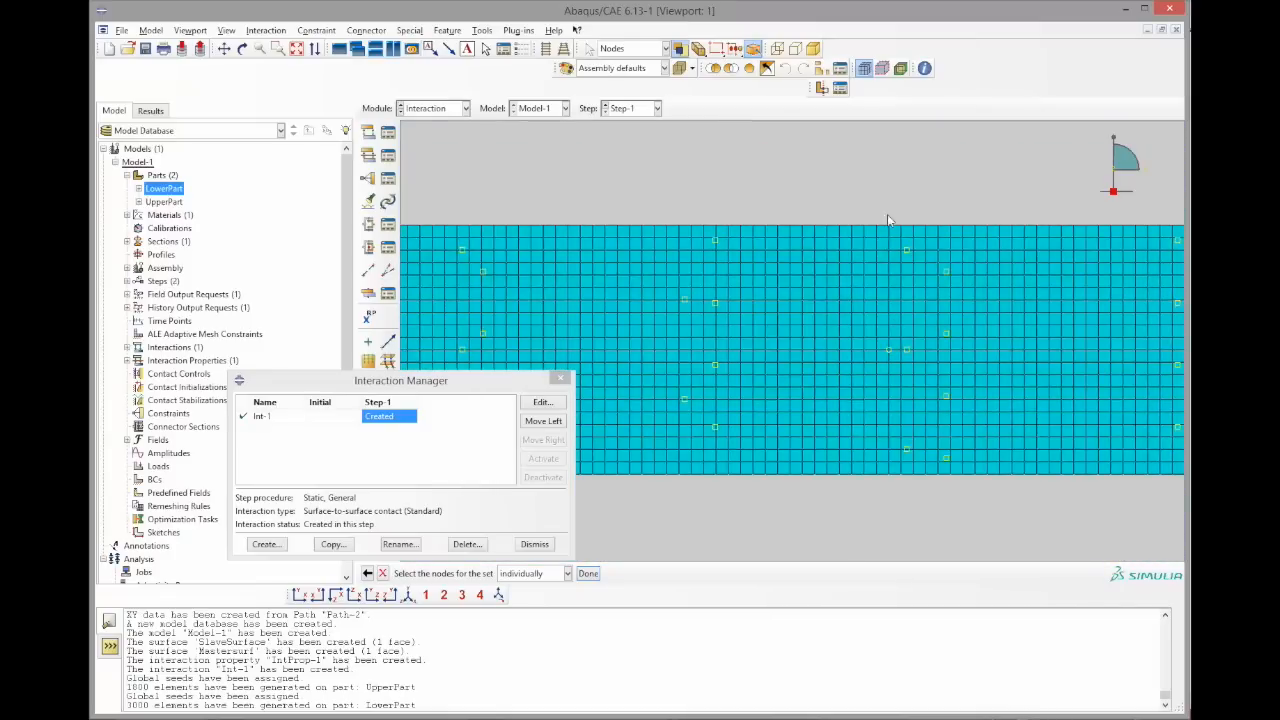
left_click_drag(892, 210, 772, 523)
scroll(815, 520, "down", 2)
scroll(824, 484, "up", 1)
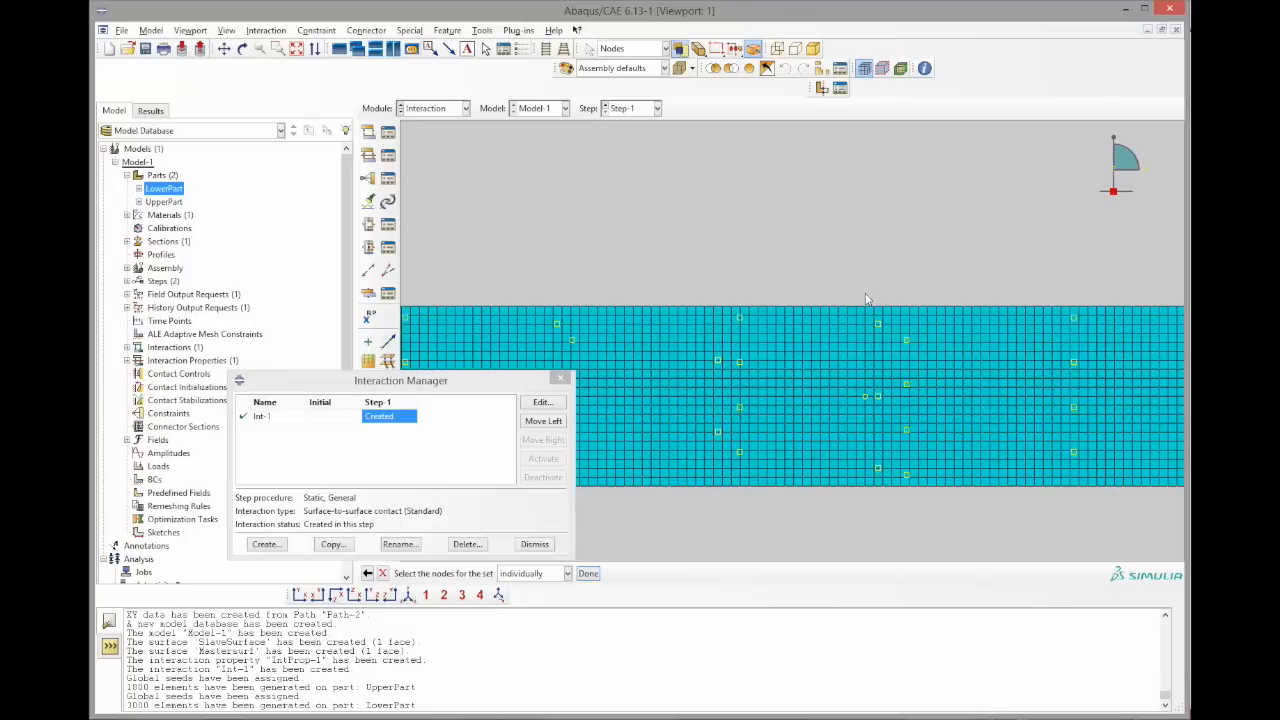
left_click_drag(868, 344, 784, 509)
scroll(916, 347, "down", 3)
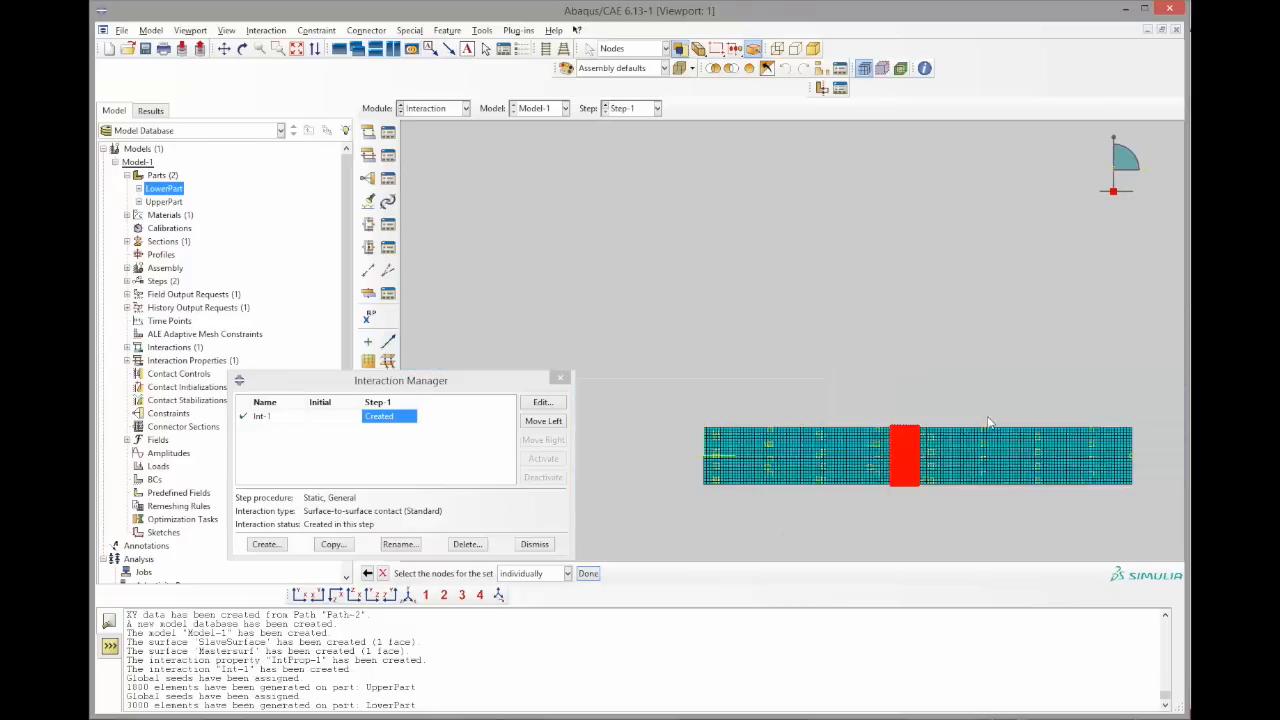
left_click_drag(910, 363, 768, 484)
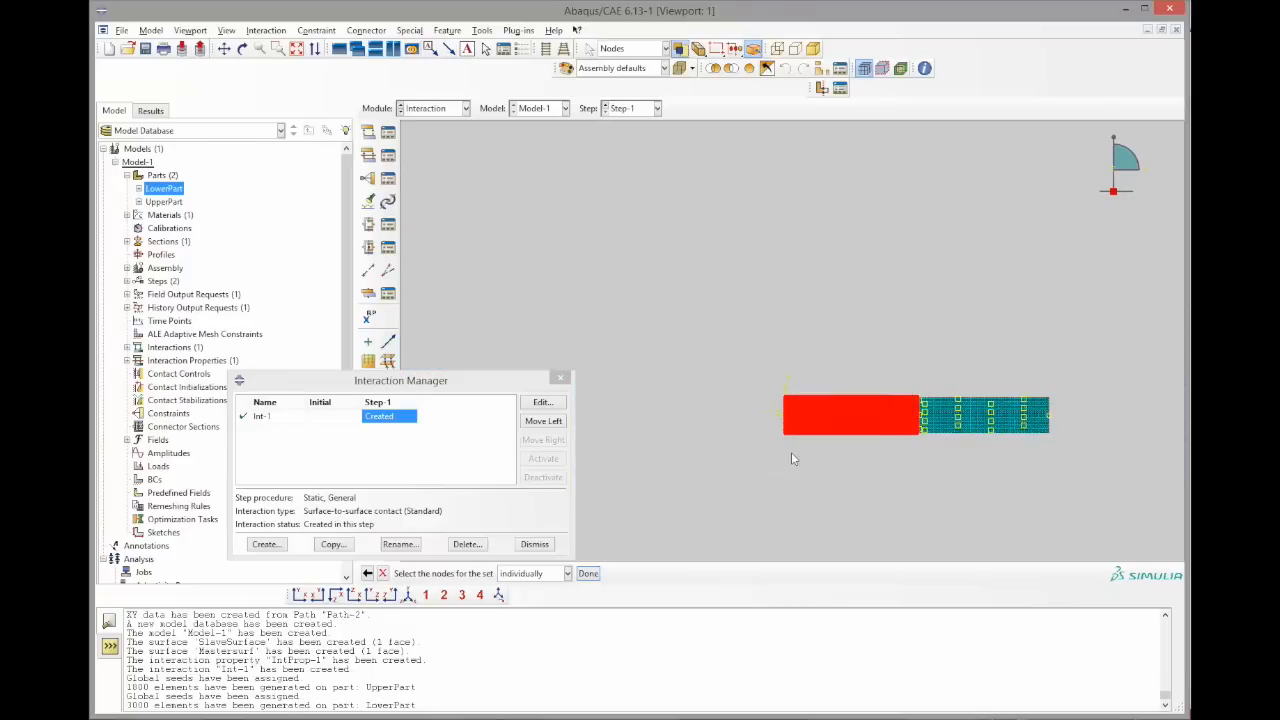
scroll(760, 236, "up", 3)
left_click_drag(783, 265, 792, 503)
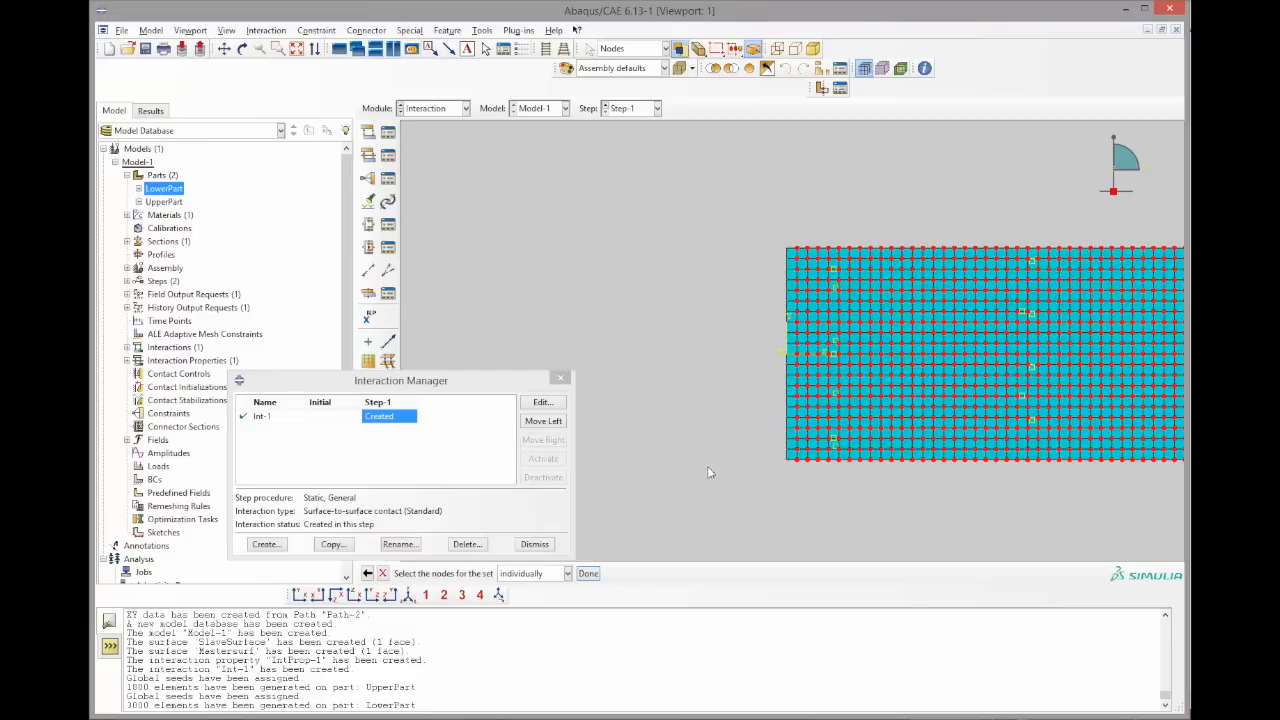
middle_click(726, 432)
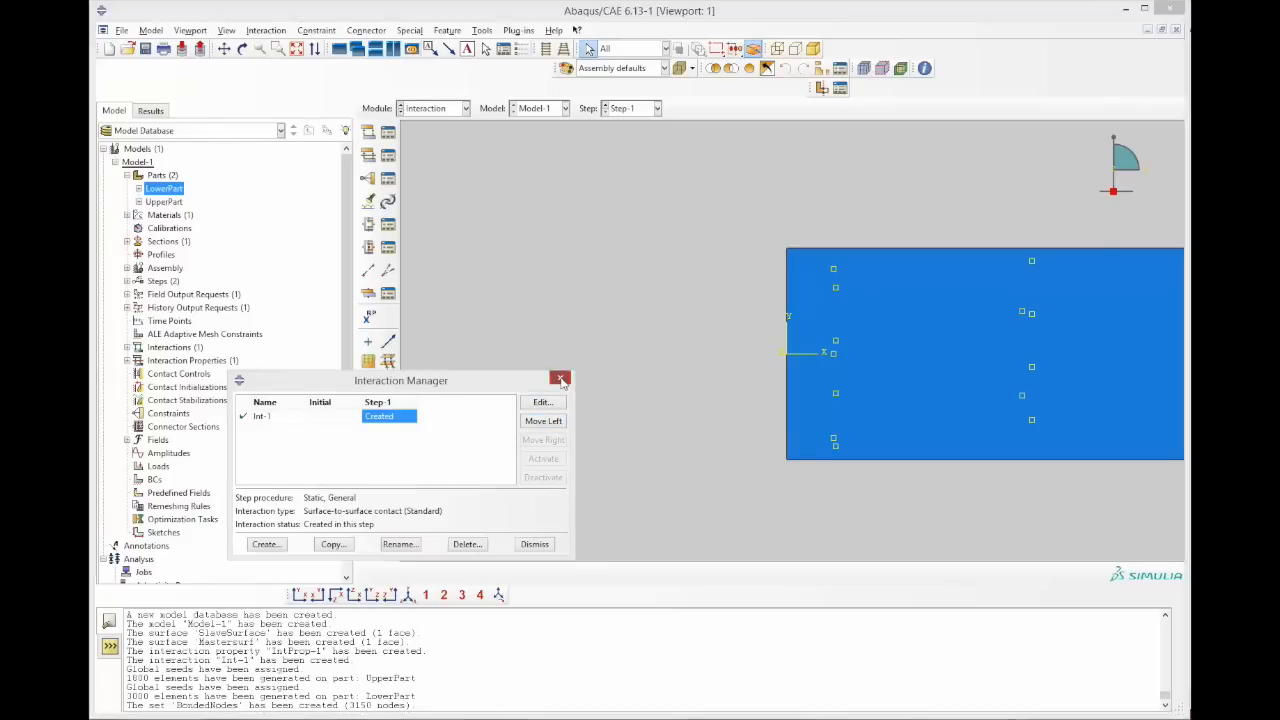
left_click(562, 381)
Create a reference point at the midpoint of the strip's end edge opposite the origin
scroll(463, 263, "down", 2)
scroll(508, 288, "down", 2)
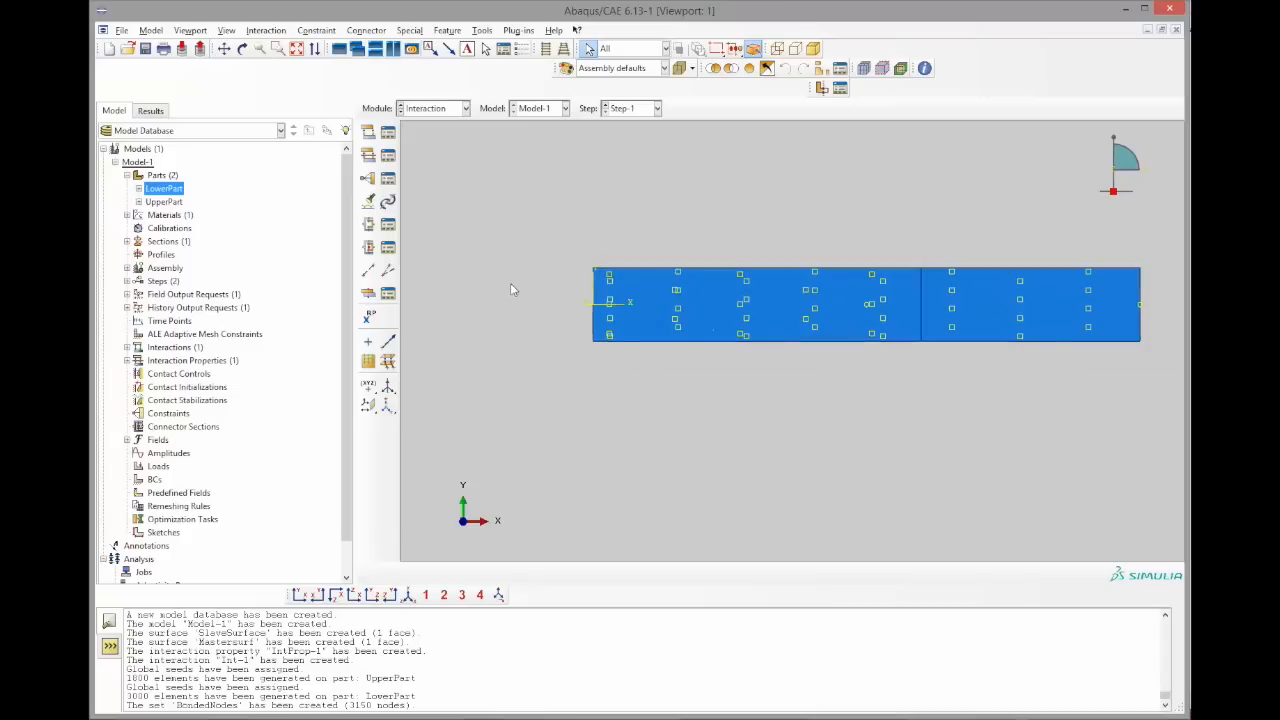
scroll(1050, 312, "up", 4)
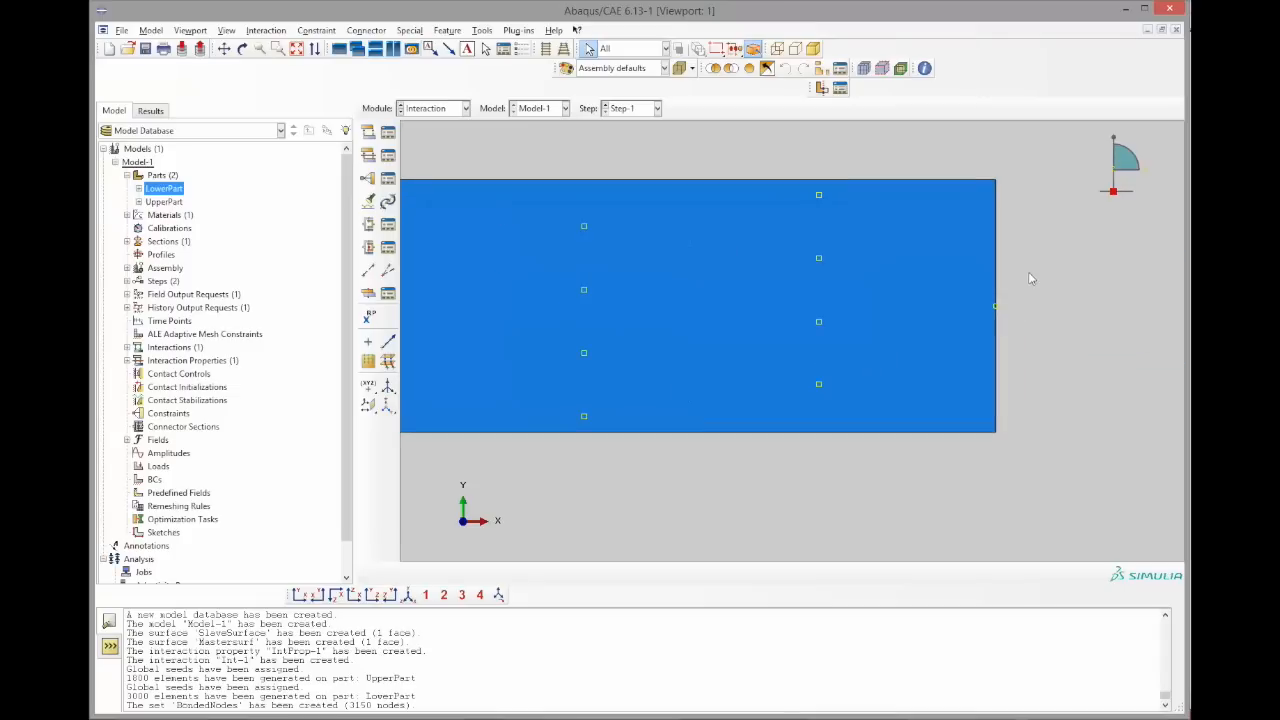
left_click(369, 318)
scroll(1010, 291, "up", 2)
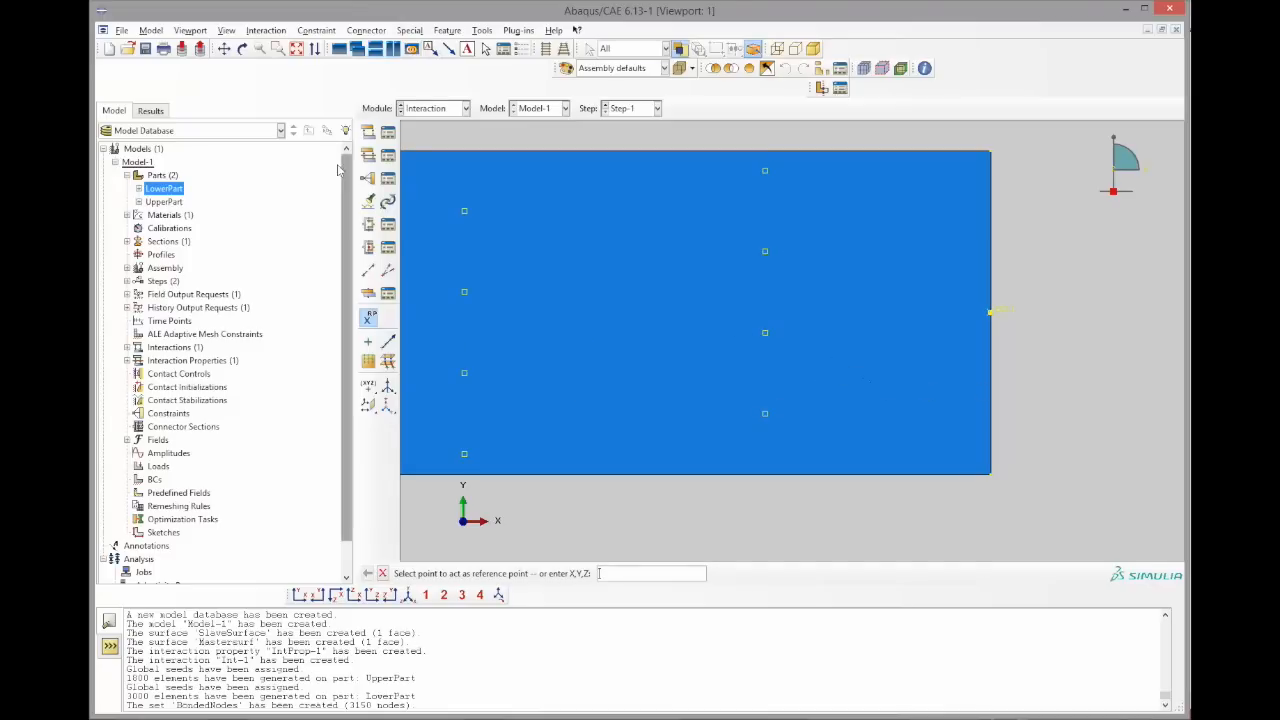
Create a coupling constraint named Coupling, with the reference point as control point and the adjacent end edge as node region
left_click(369, 179)
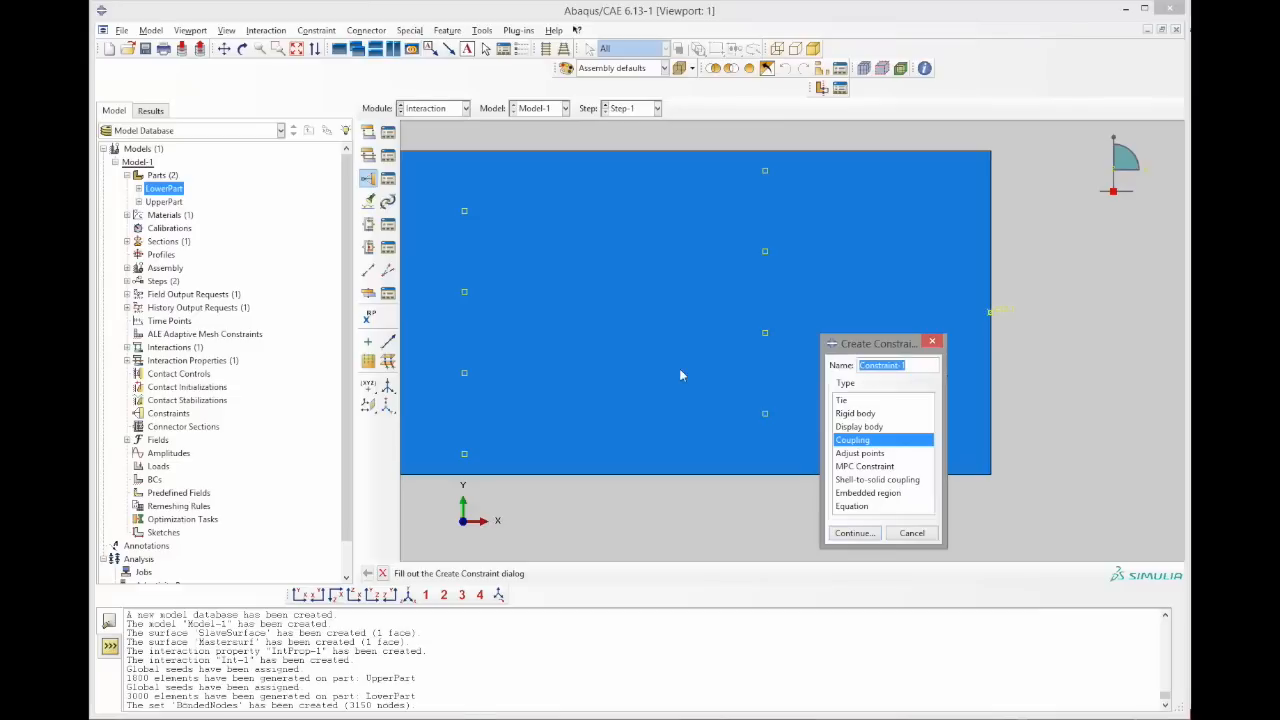
type("Coupling")
key("Return")
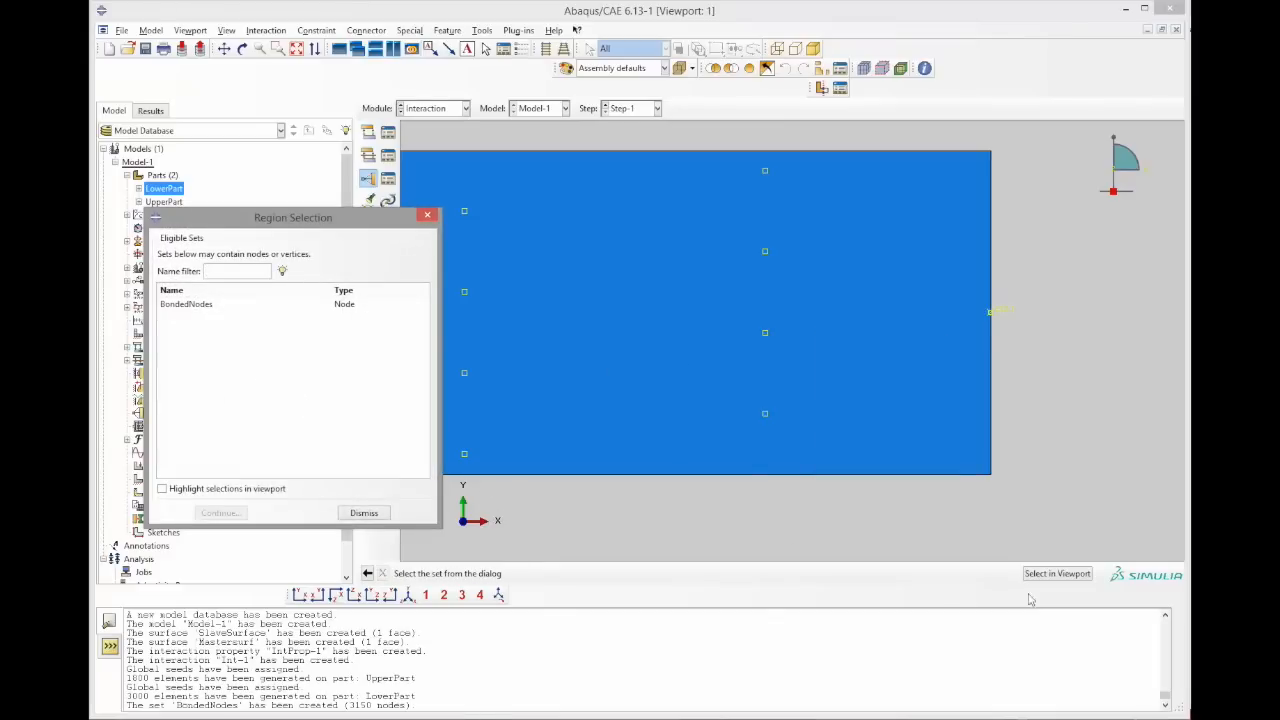
left_click(1055, 575)
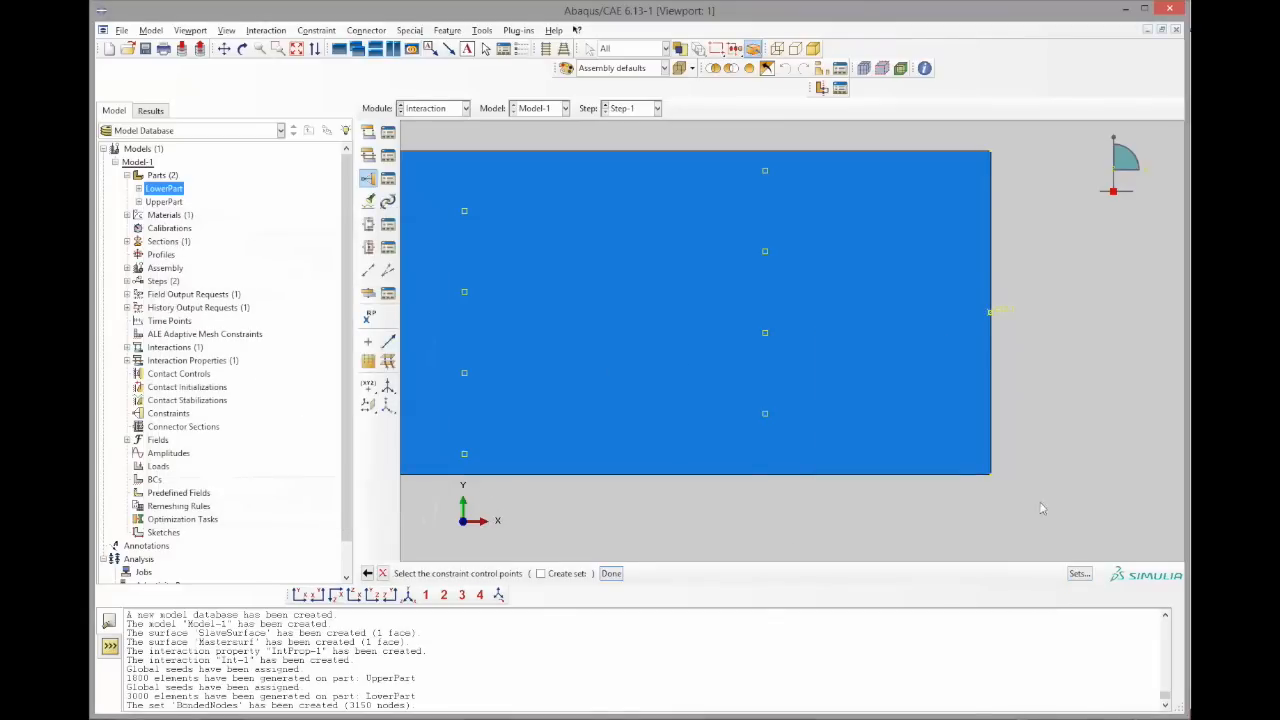
left_click(1002, 314)
left_click(611, 573)
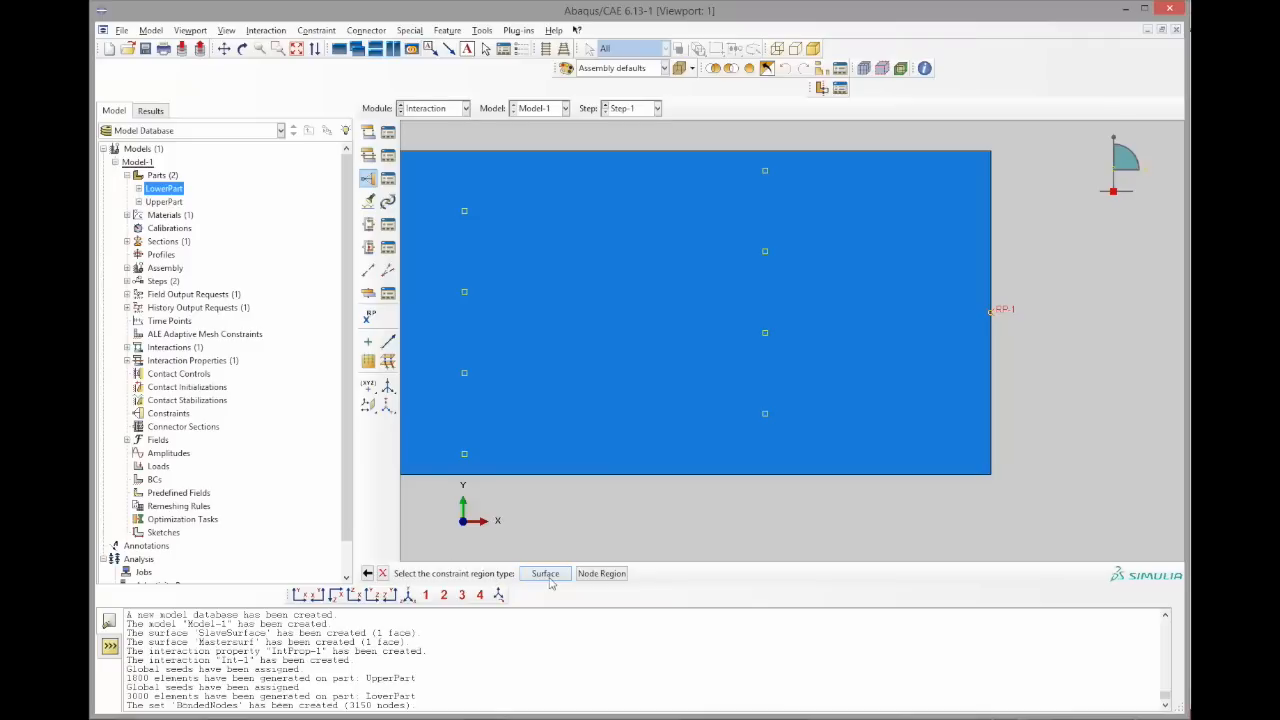
left_click(602, 574)
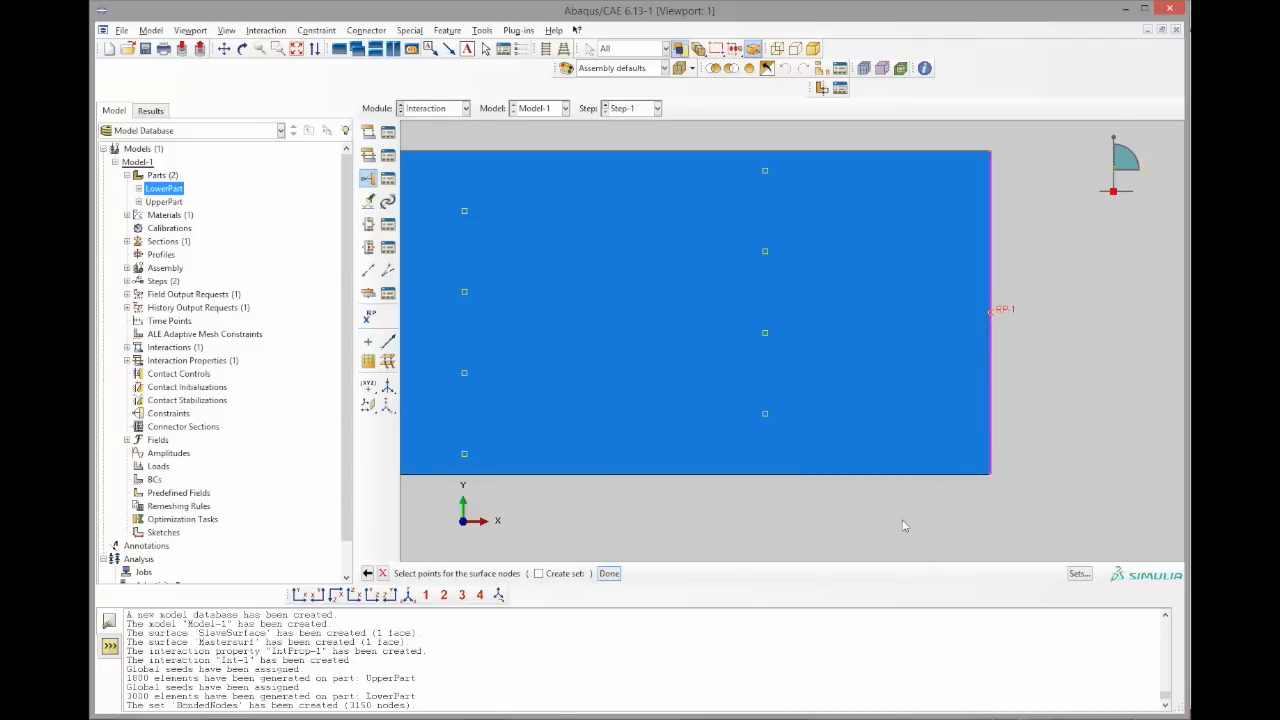
left_click(609, 574)
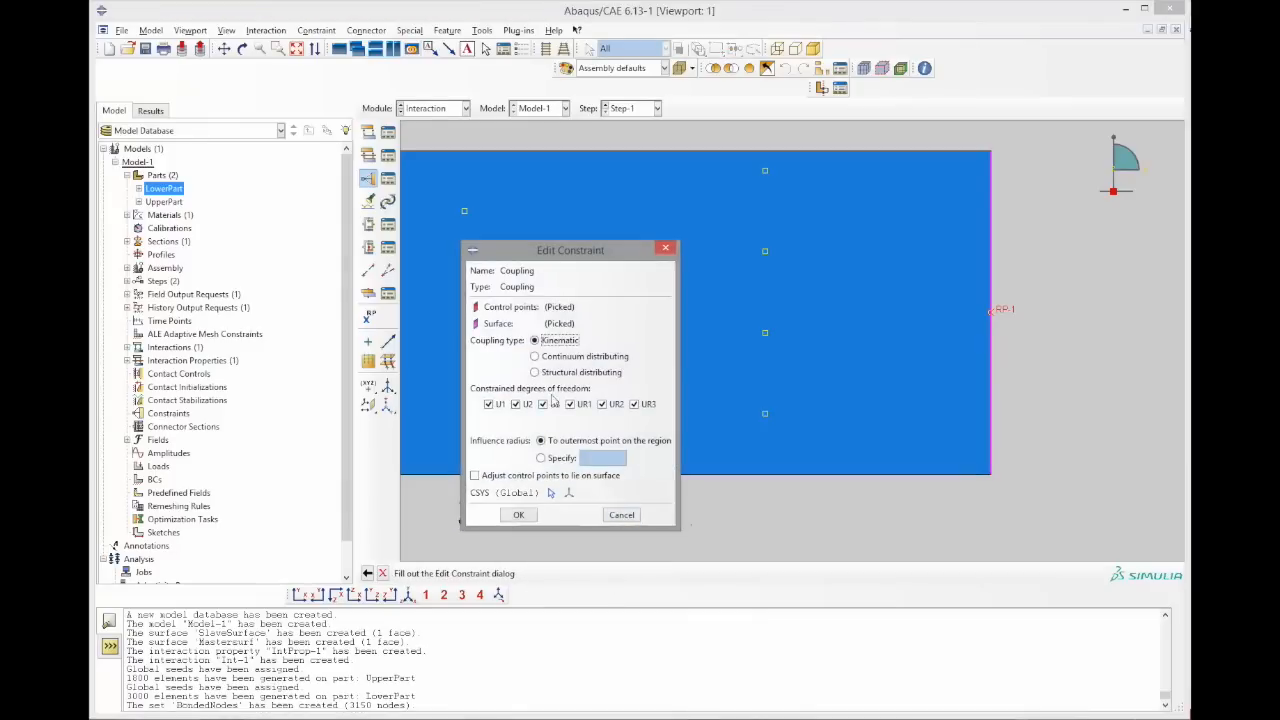
Make the coupling continuum distributing and leave the rotations UR1, UR2 and UR3 unconstrained
left_click(558, 357)
left_click(570, 404)
left_click(602, 404)
left_click(633, 404)
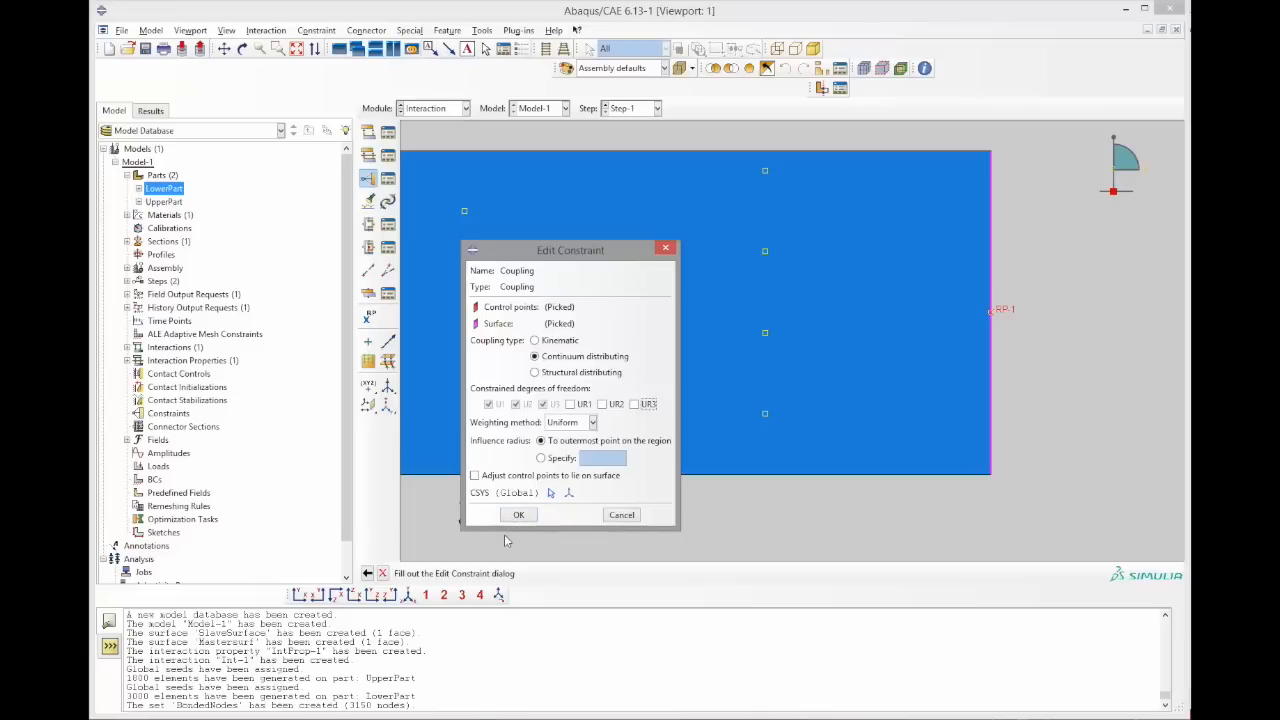
left_click(519, 515)
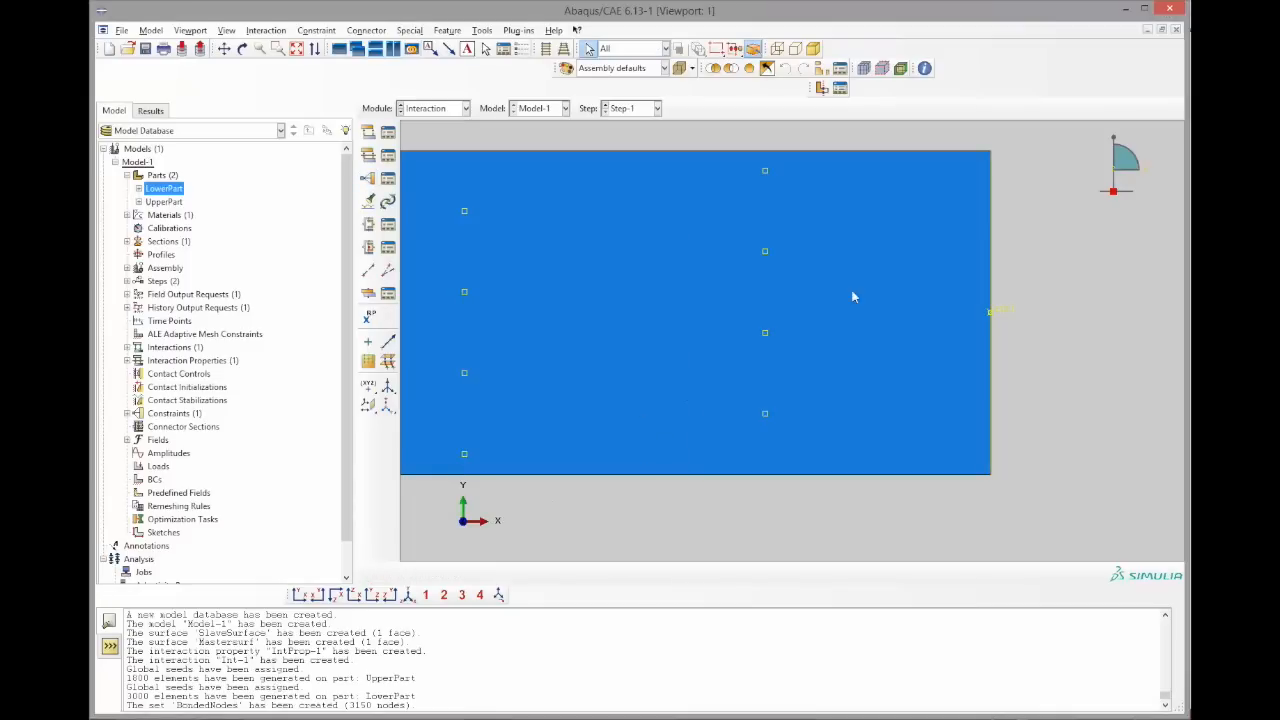
Switch to the Load module and check the clamped end and enforced displacement in the PowerPoint sketch
scroll(853, 297, "down", 4)
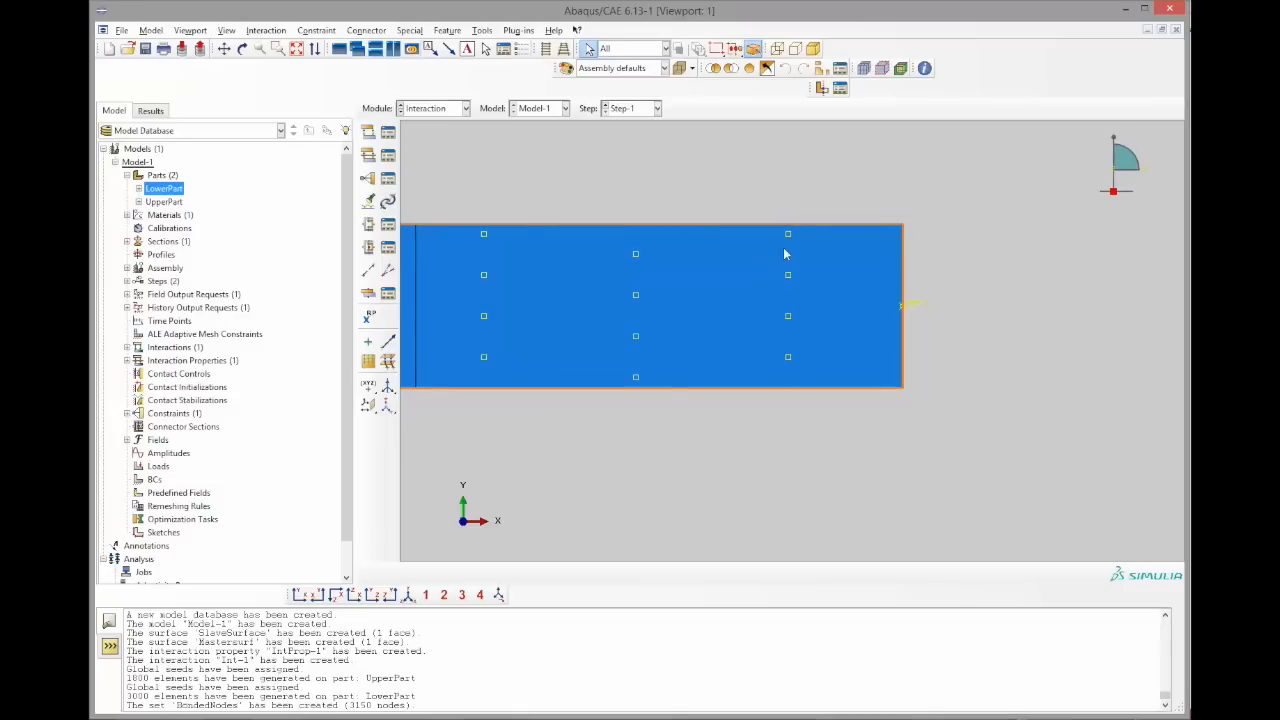
scroll(785, 254, "down", 3)
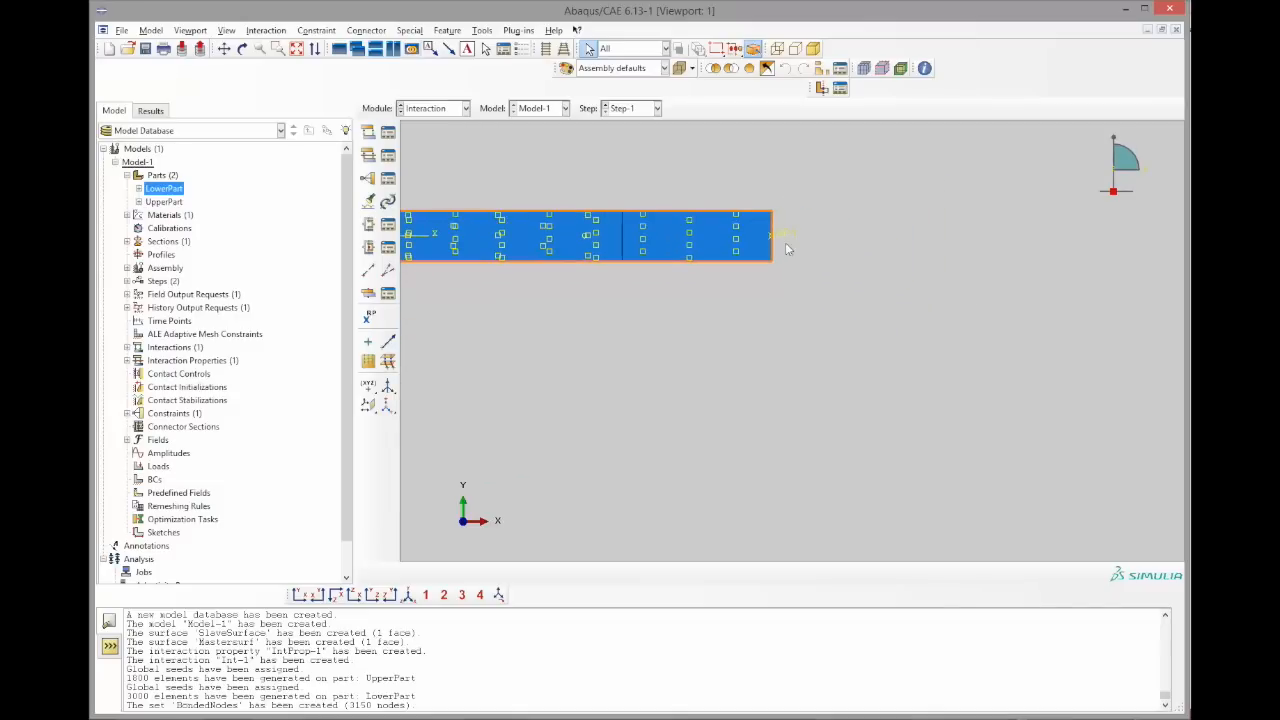
scroll(787, 246, "down", 2)
scroll(586, 182, "up", 2)
left_click(462, 110)
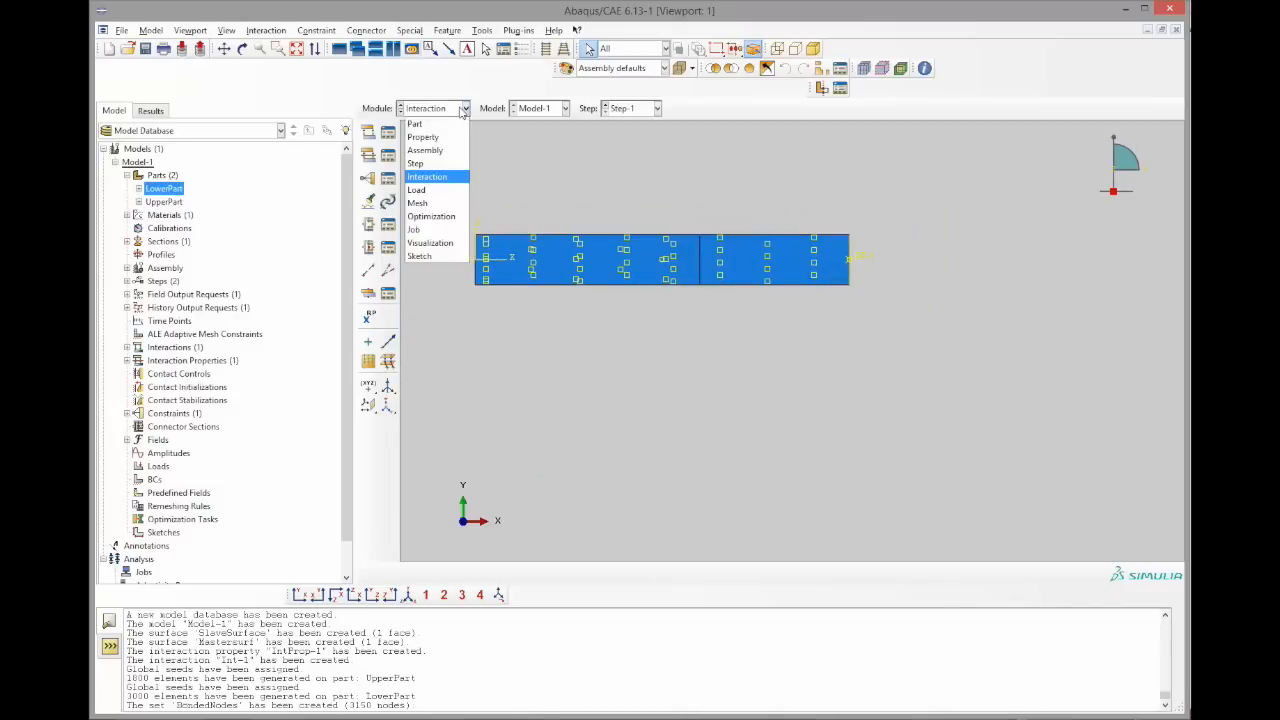
left_click(462, 189)
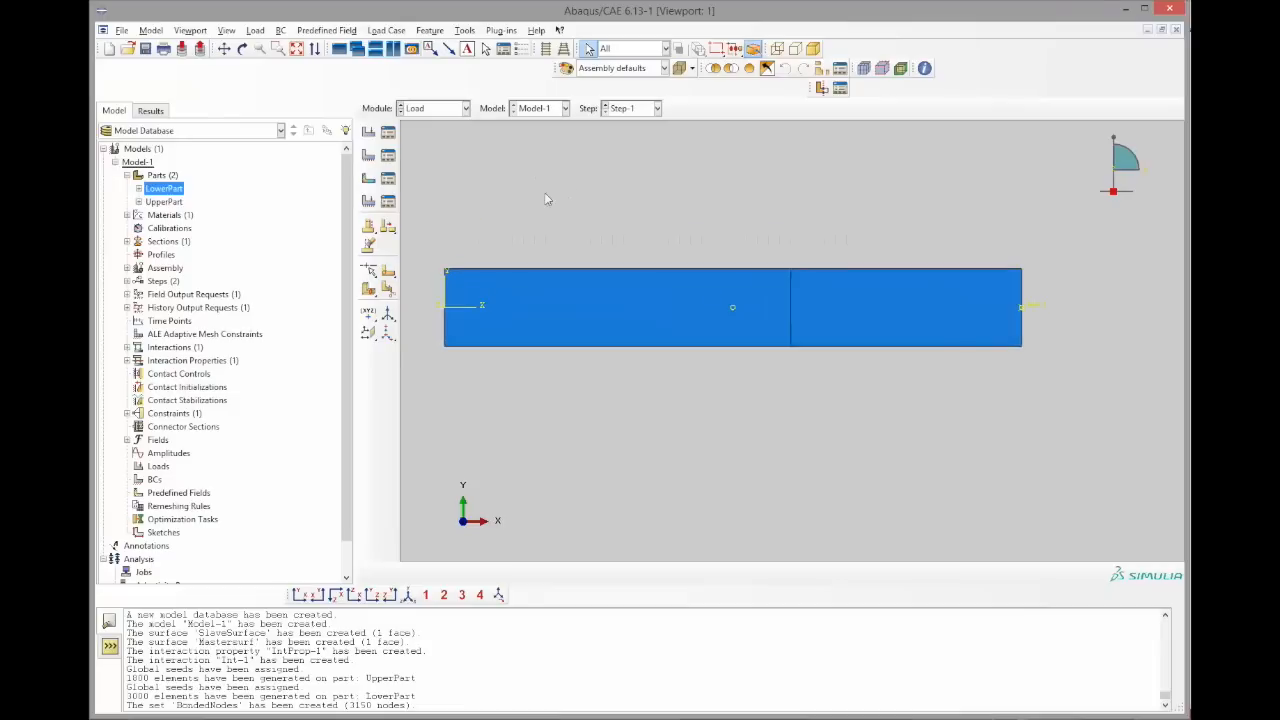
scroll(545, 198, "up", 1)
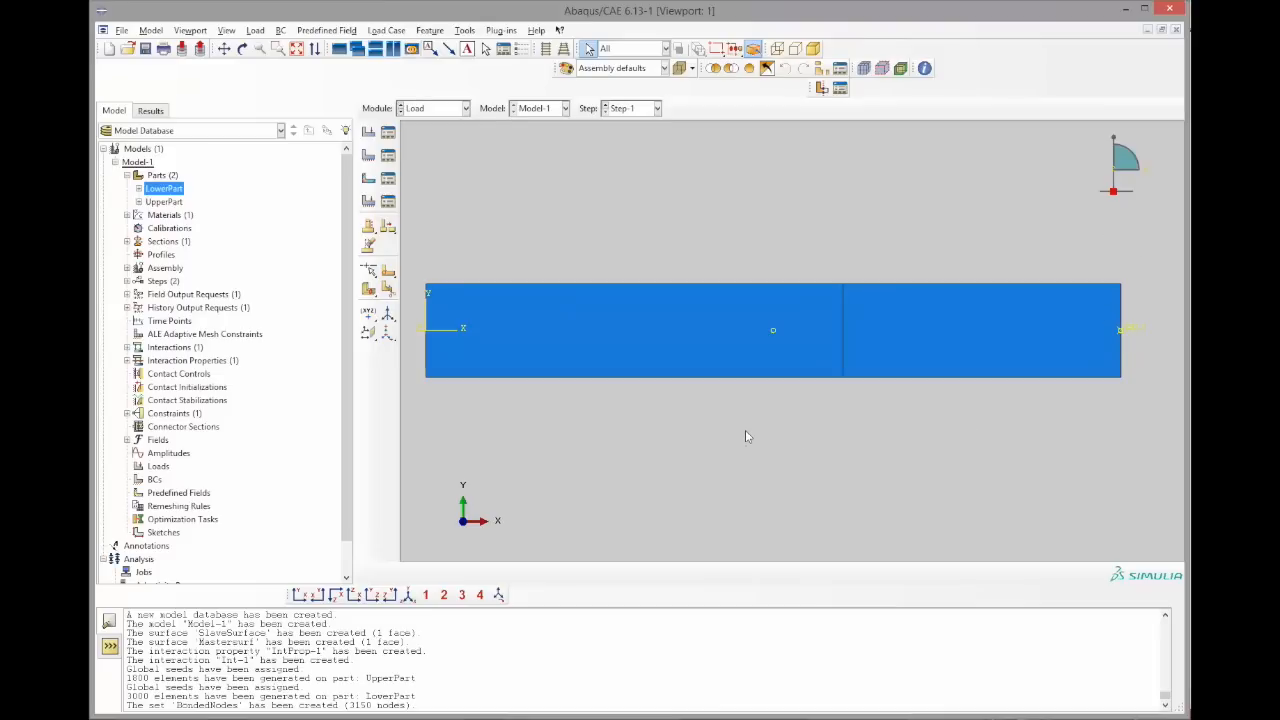
key("alt+Tab")
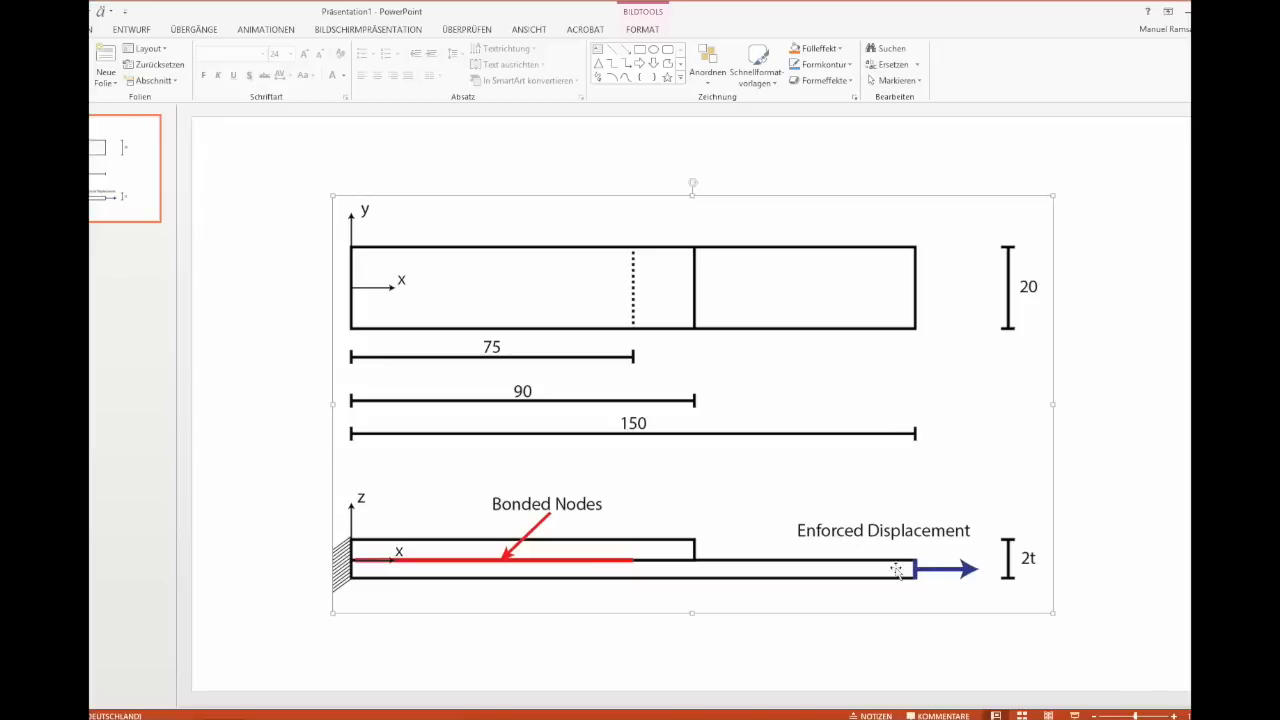
key("alt+Tab")
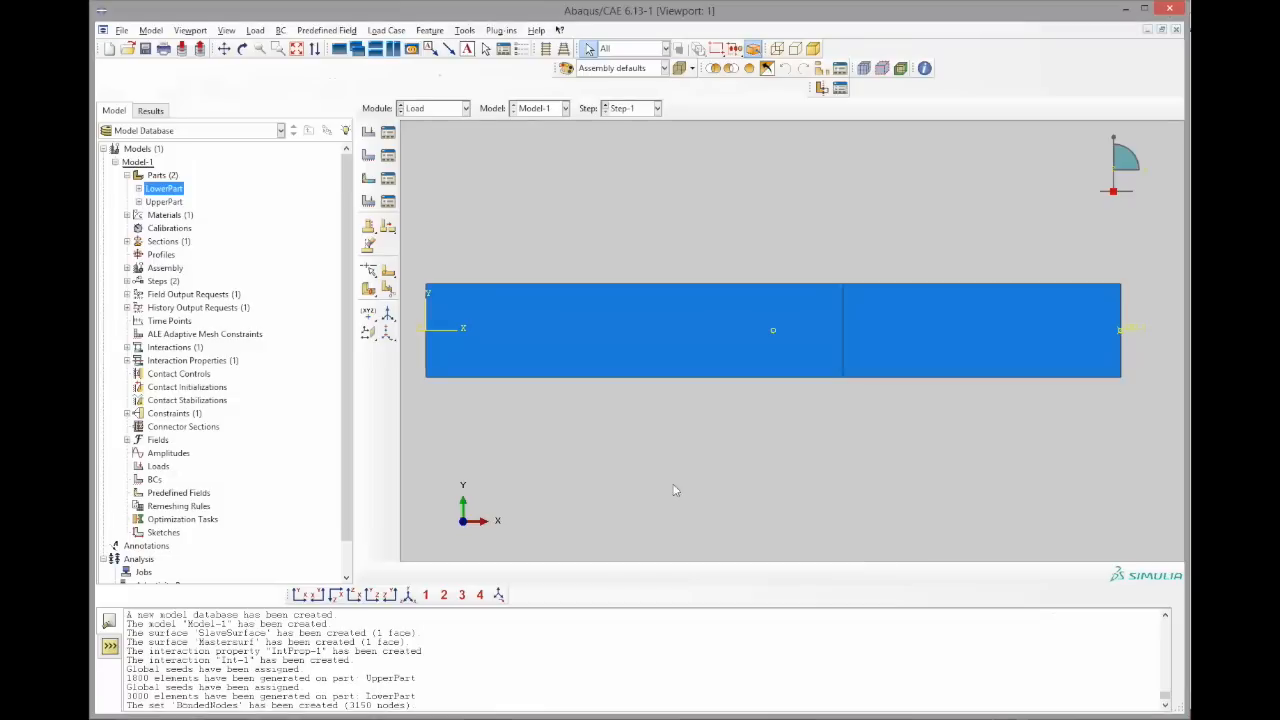
Create a displacement/rotation boundary condition named Fixed in Step-1 on the edges at the strips' origin end
left_click(368, 155)
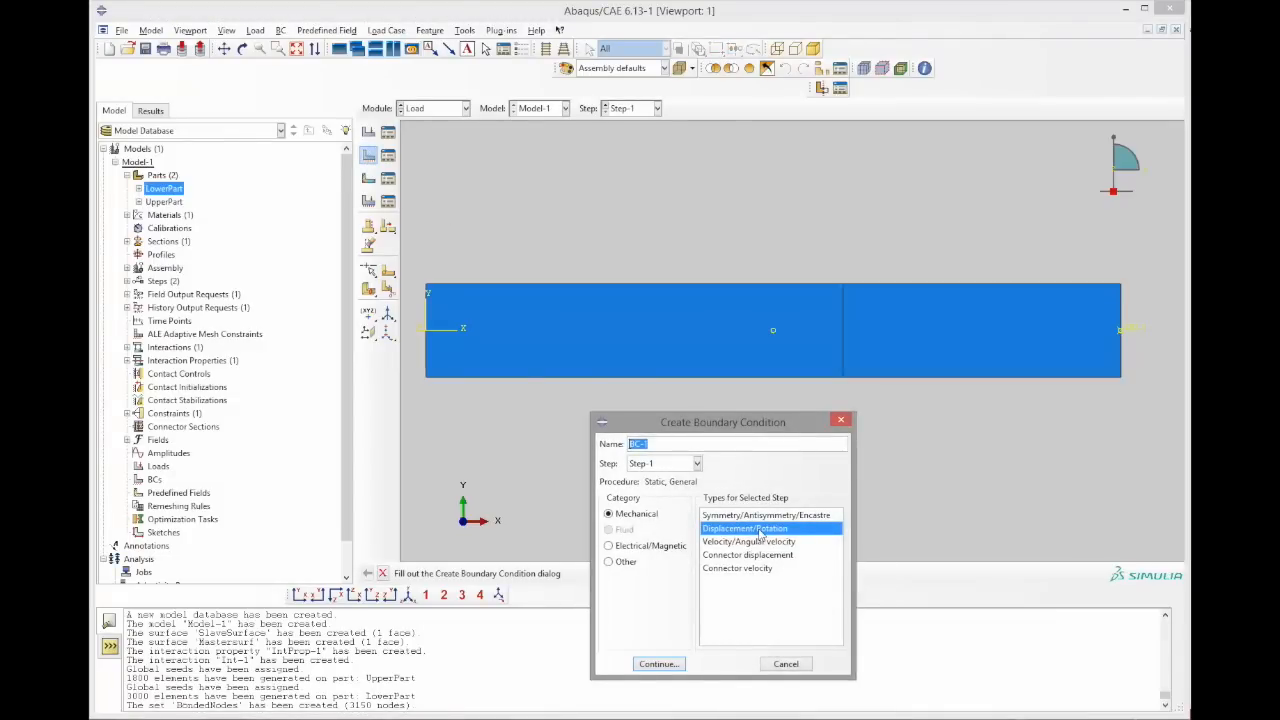
type("Fixed")
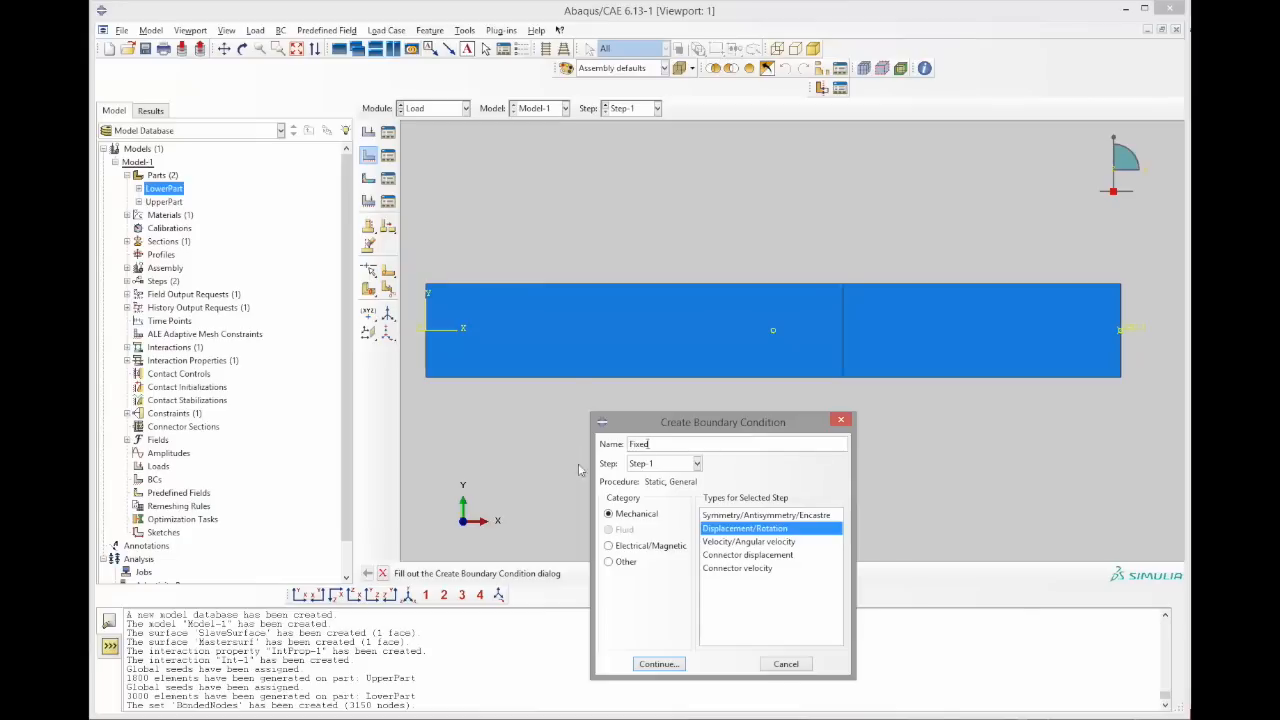
left_click(678, 667)
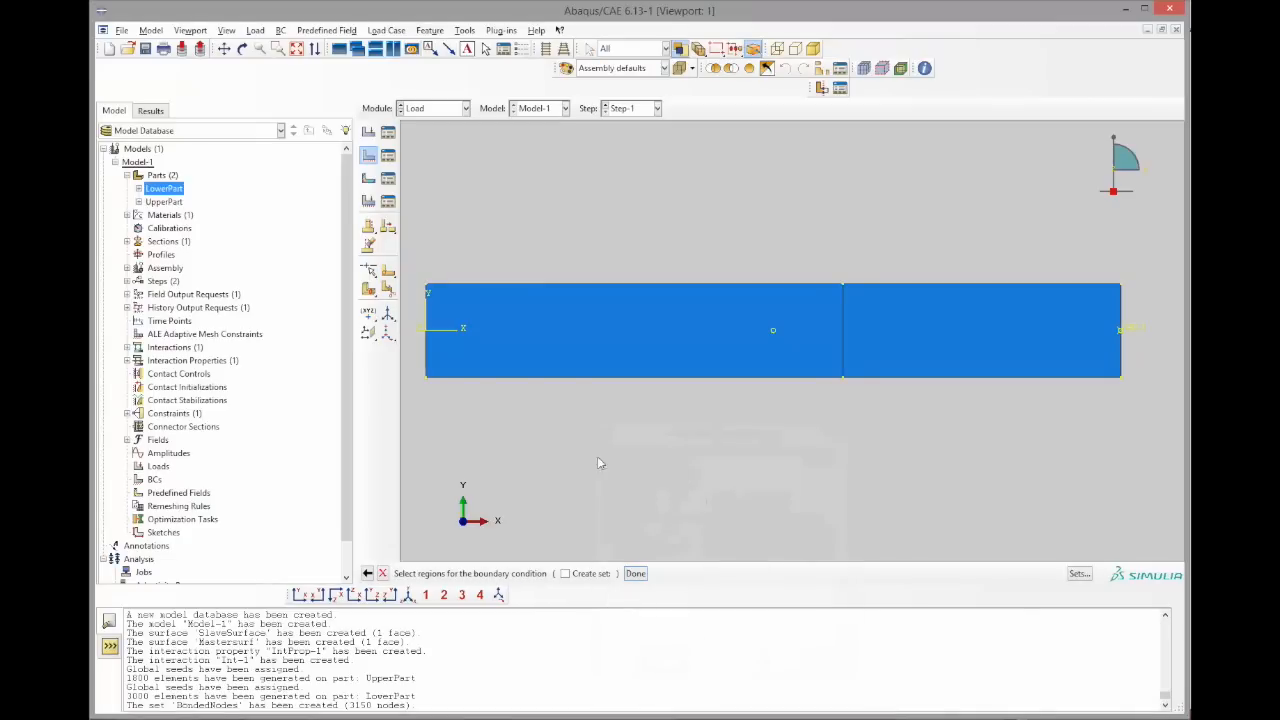
scroll(640, 343, "down", 3)
scroll(600, 340, "up", 6)
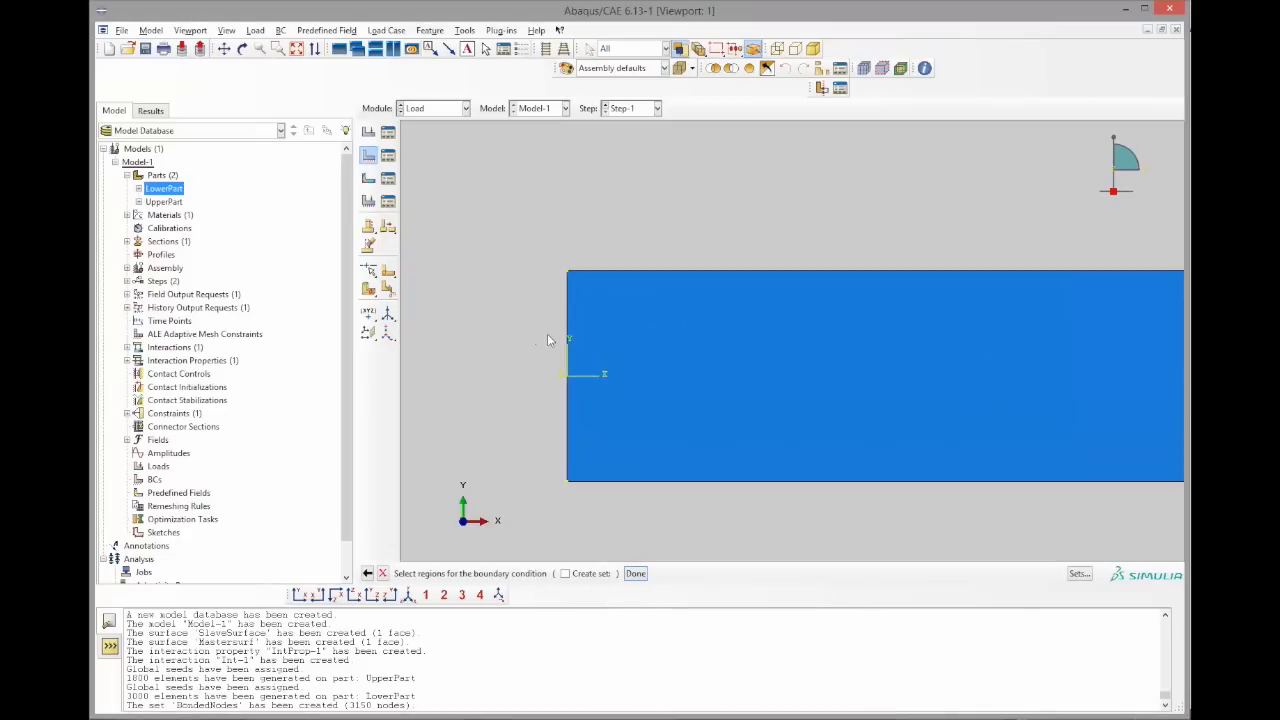
scroll(547, 337, "up", 1)
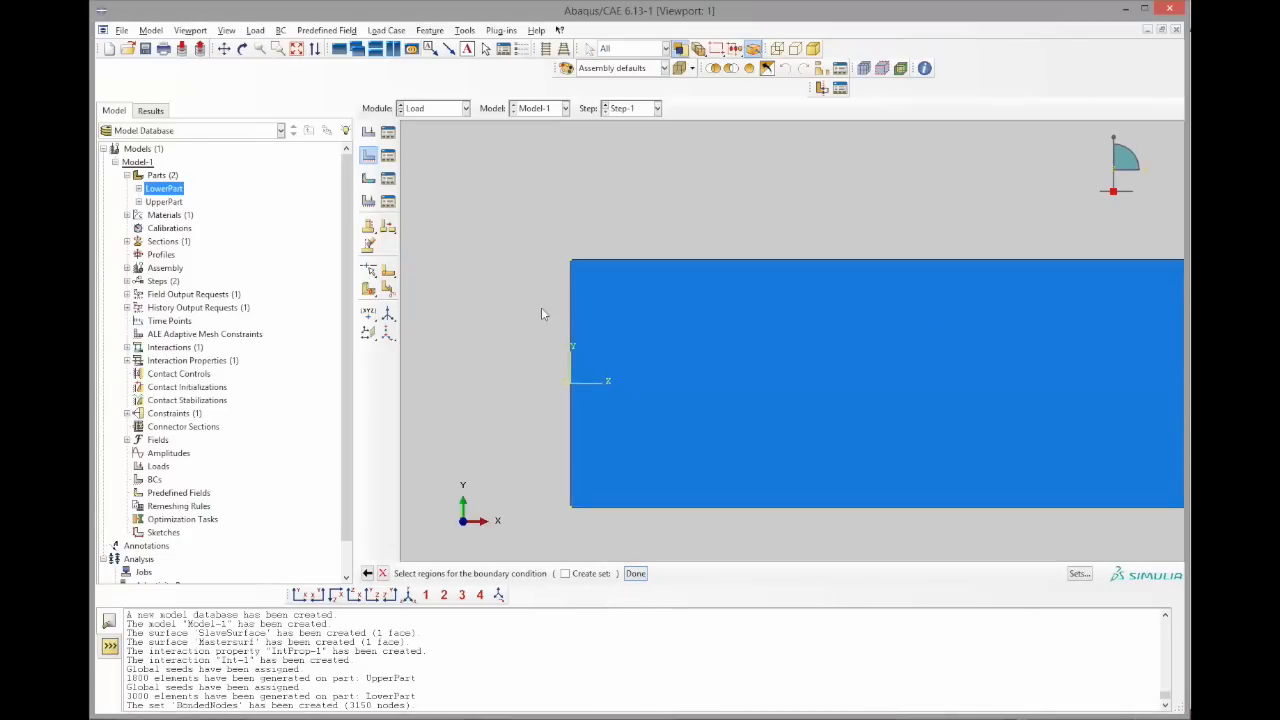
left_click(629, 50)
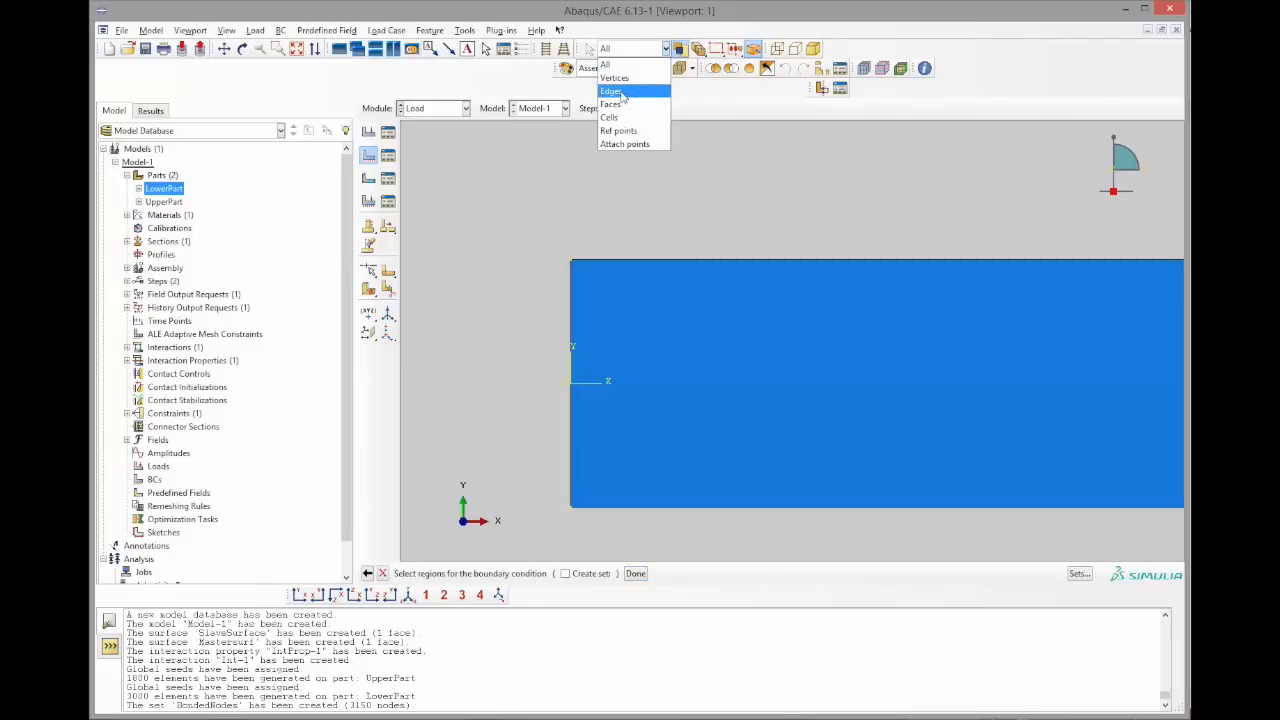
left_click(612, 91)
left_click_drag(532, 292, 620, 378)
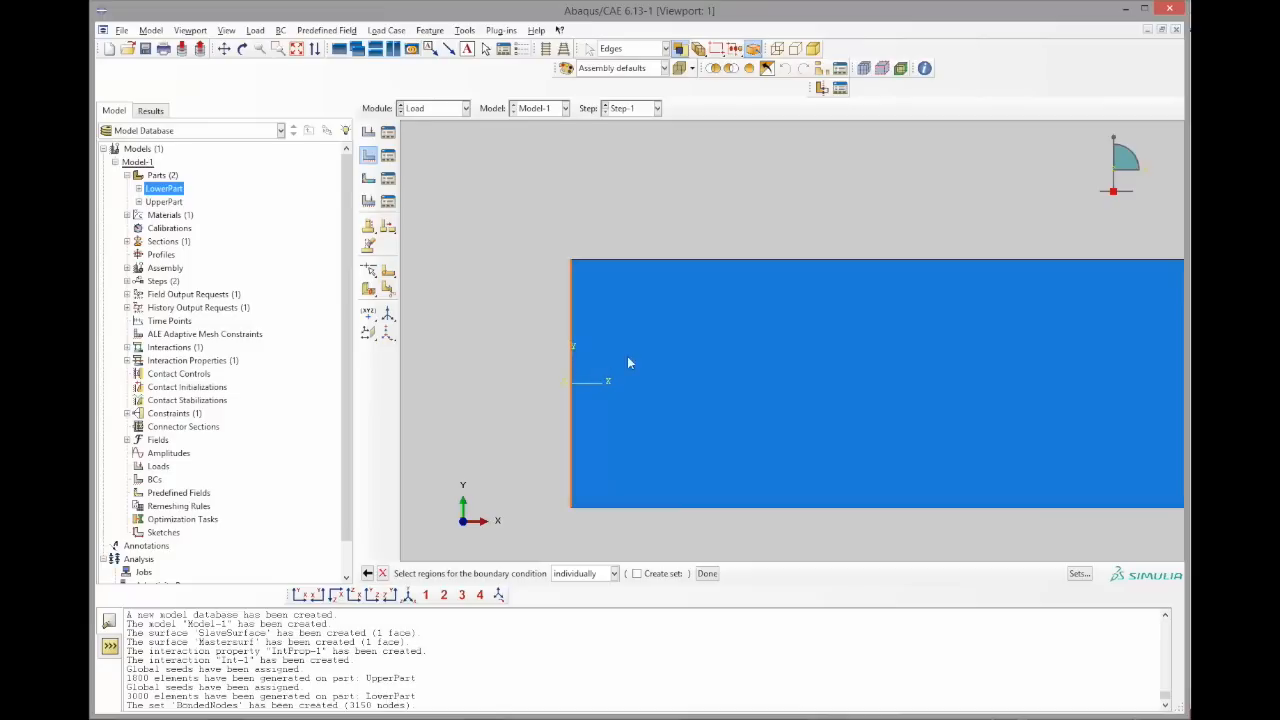
scroll(537, 378, "up", 5)
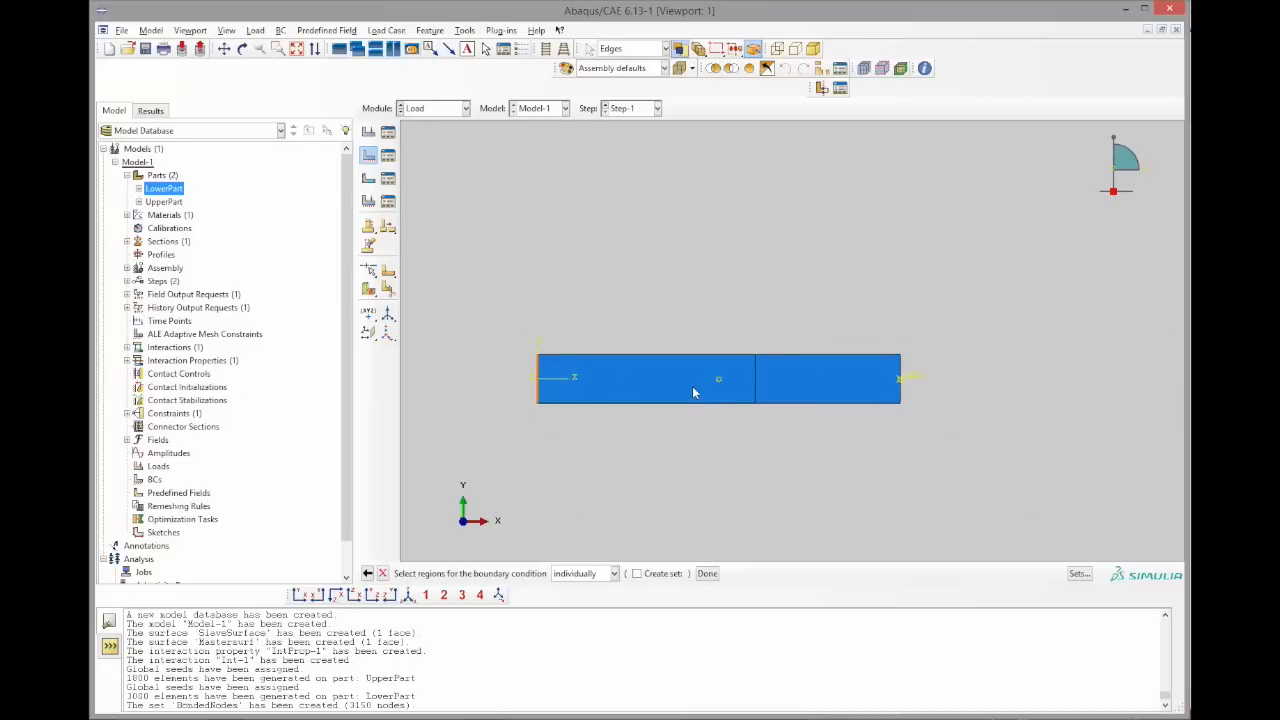
scroll(510, 390, "down", 5)
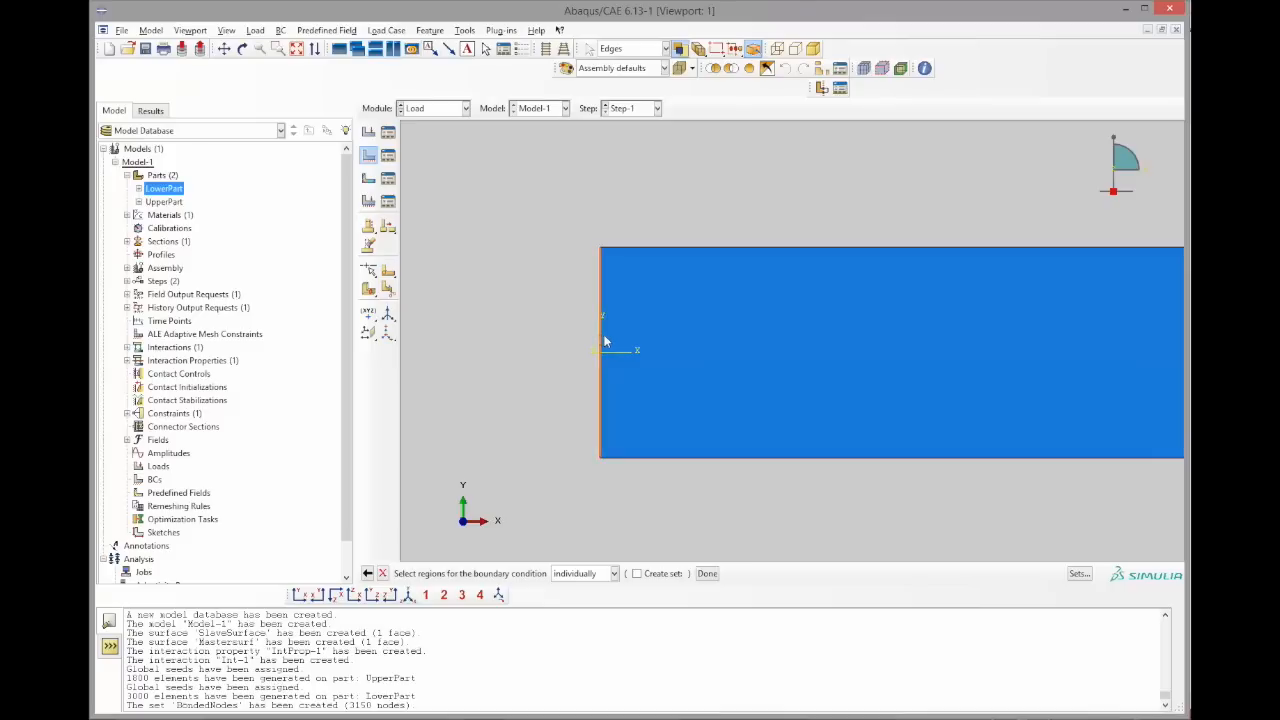
middle_click(500, 428)
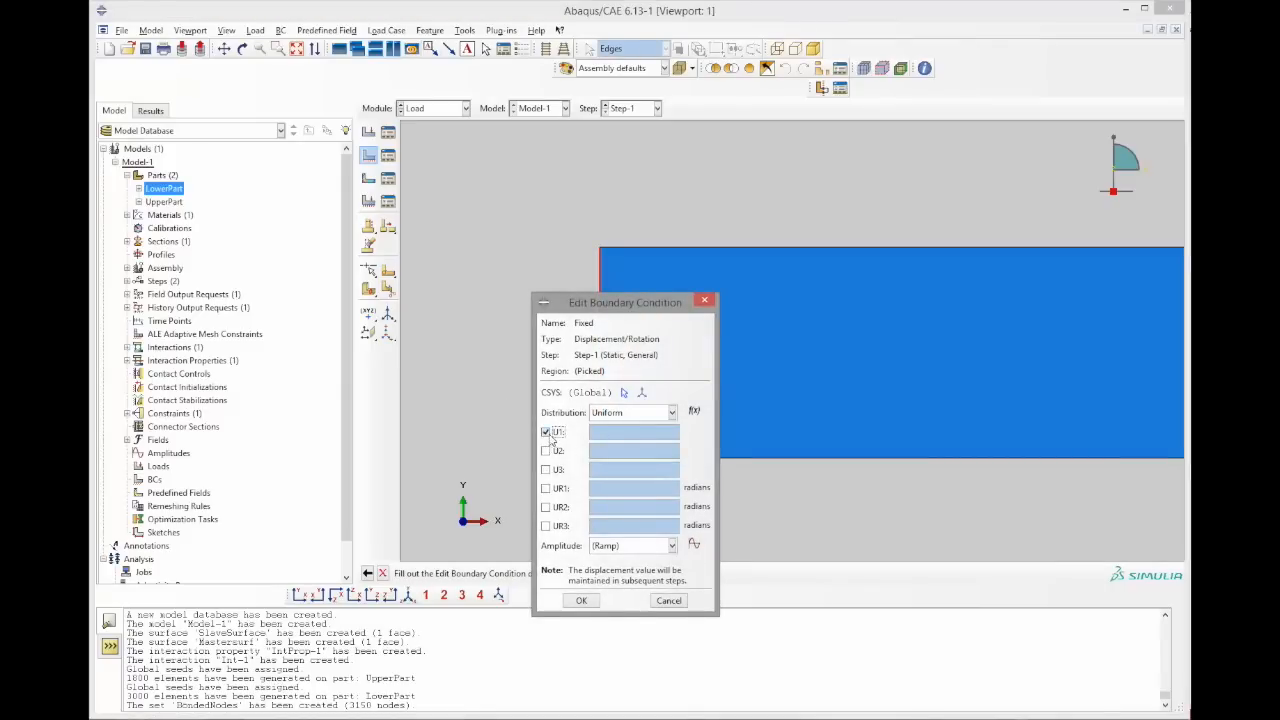
Constrain U1, U3, UR1, UR2 and UR3 to 0 in the Fixed boundary condition, leaving U2 free
left_click(546, 431)
left_click(546, 469)
left_click(546, 488)
left_click(548, 507)
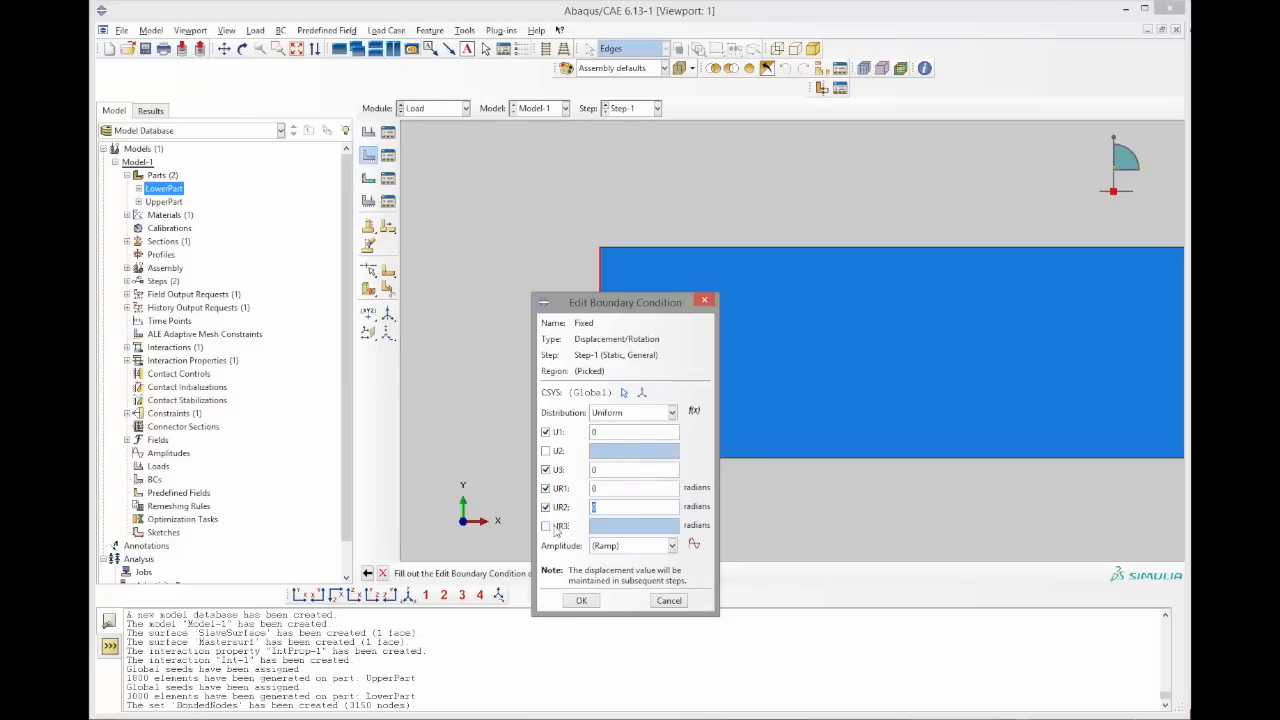
left_click(547, 526)
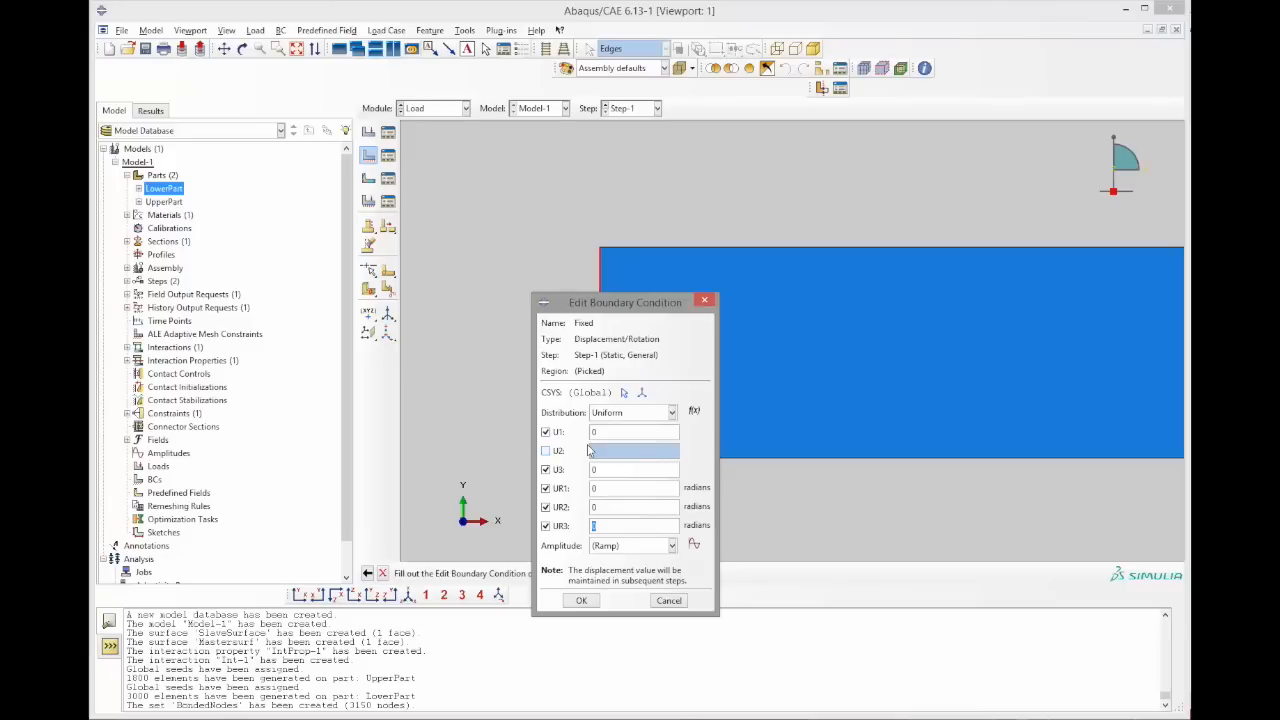
left_click(582, 601)
Create a displacement/rotation boundary condition named PointConstraint in Step-1 on the corner vertices at the strips' origin end
left_click(368, 154)
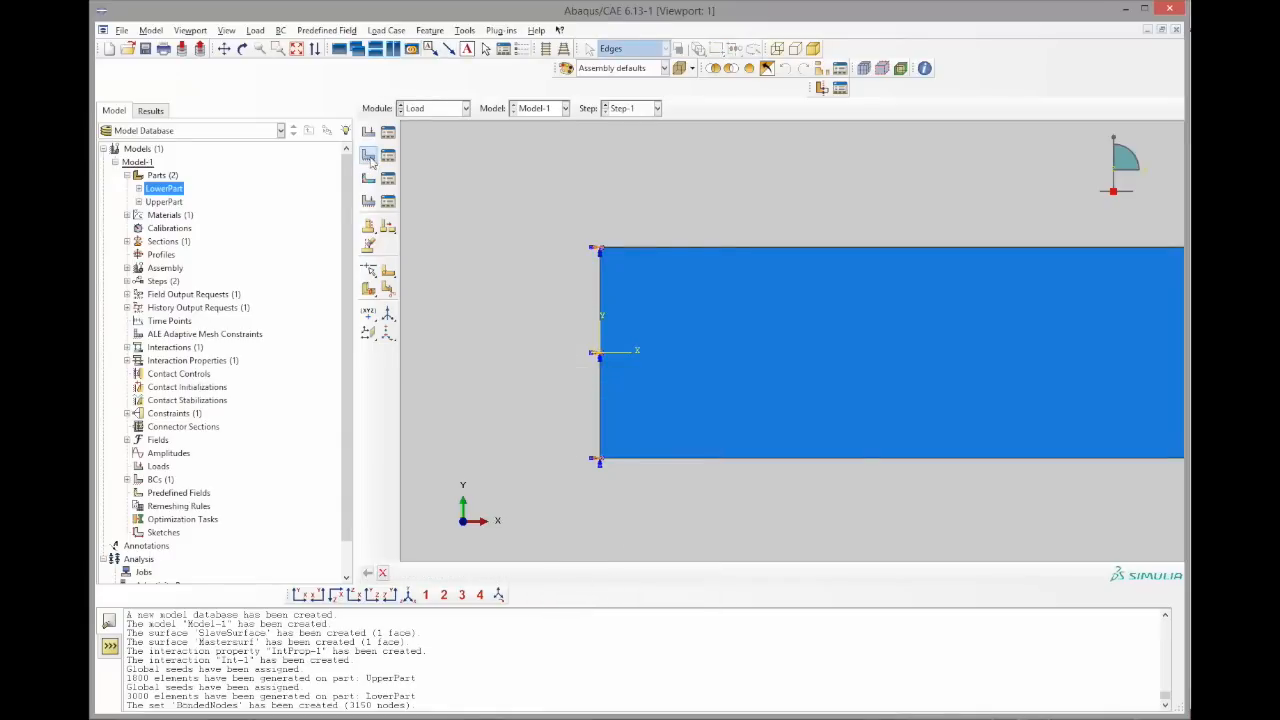
type("PointConstraint")
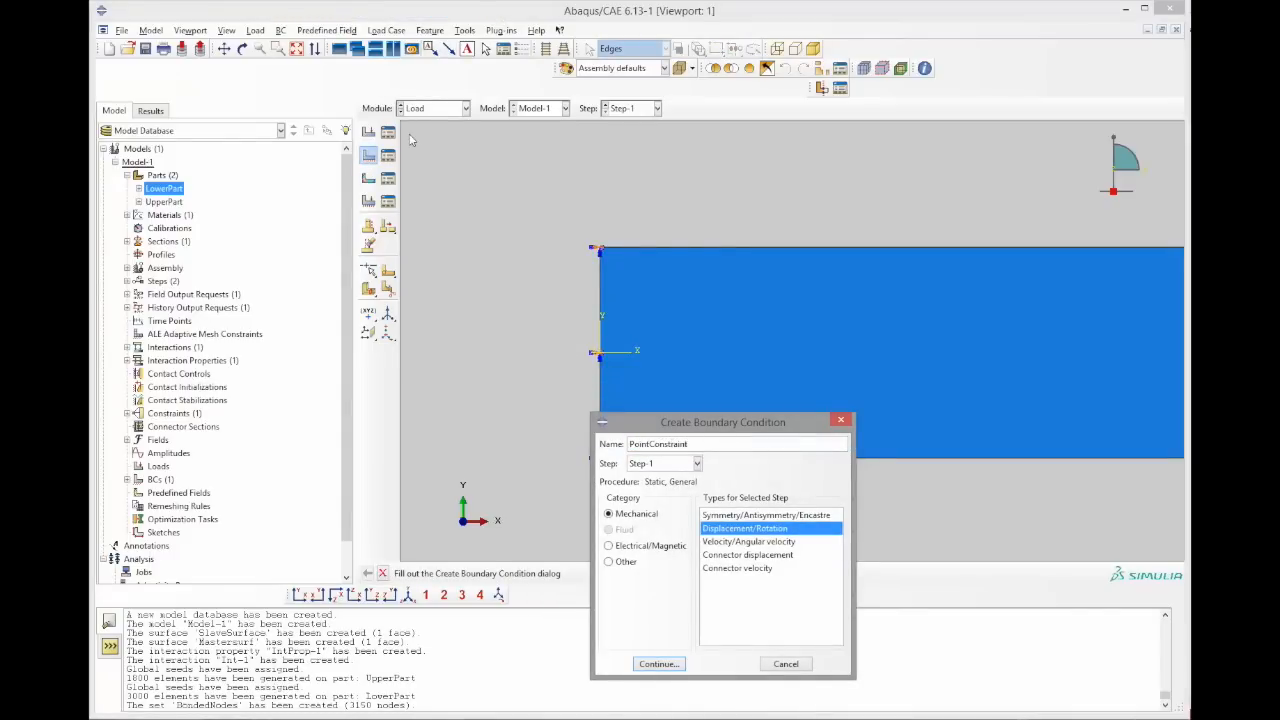
key("Return")
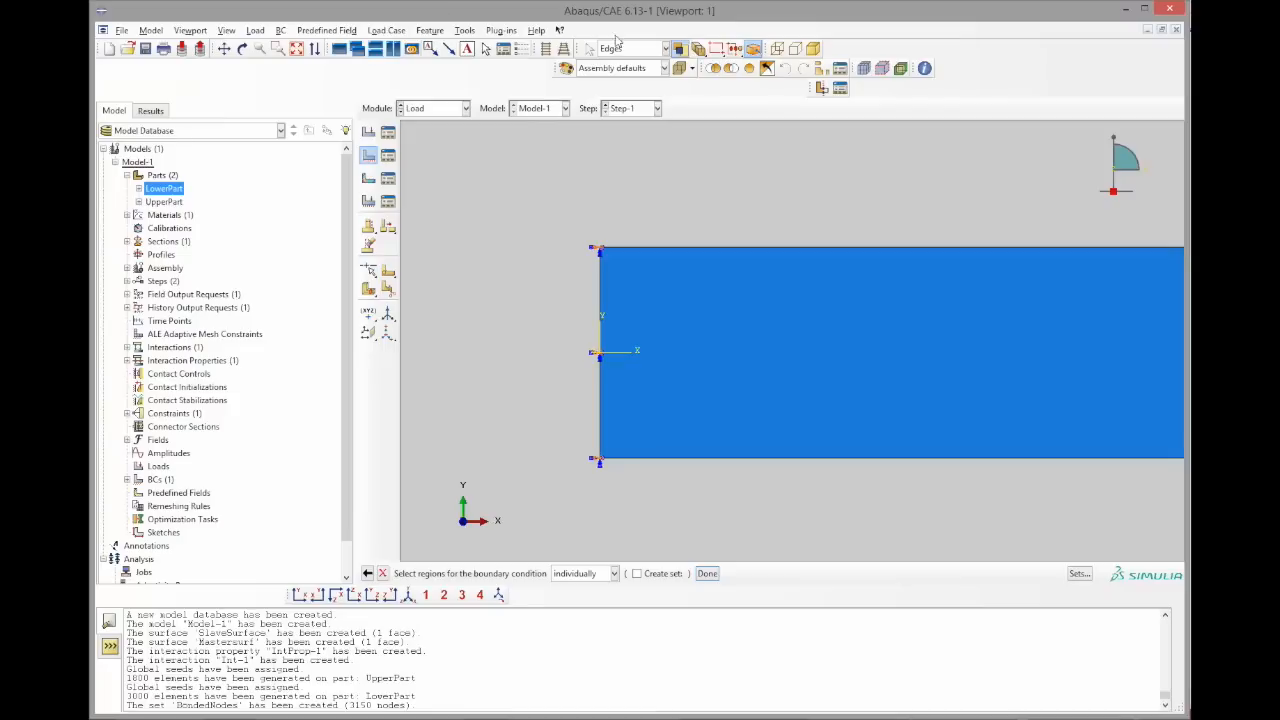
left_click(622, 48)
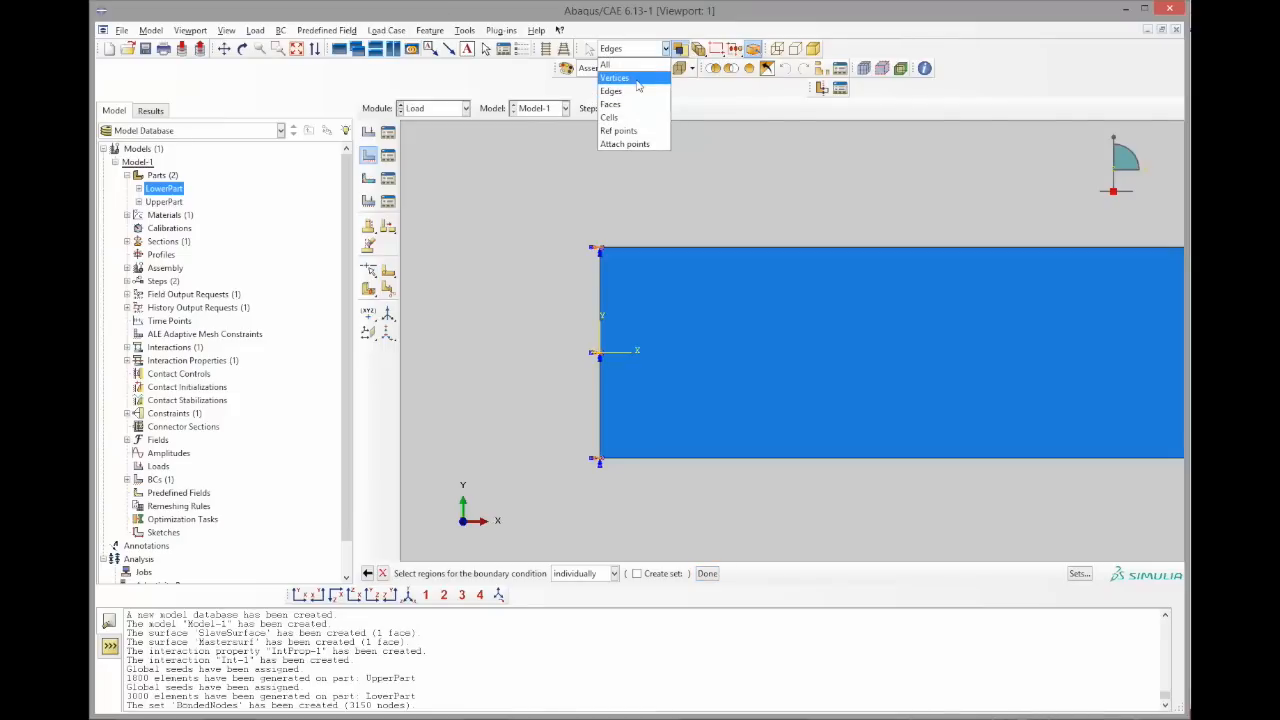
left_click(637, 84)
left_click_drag(557, 206, 634, 274)
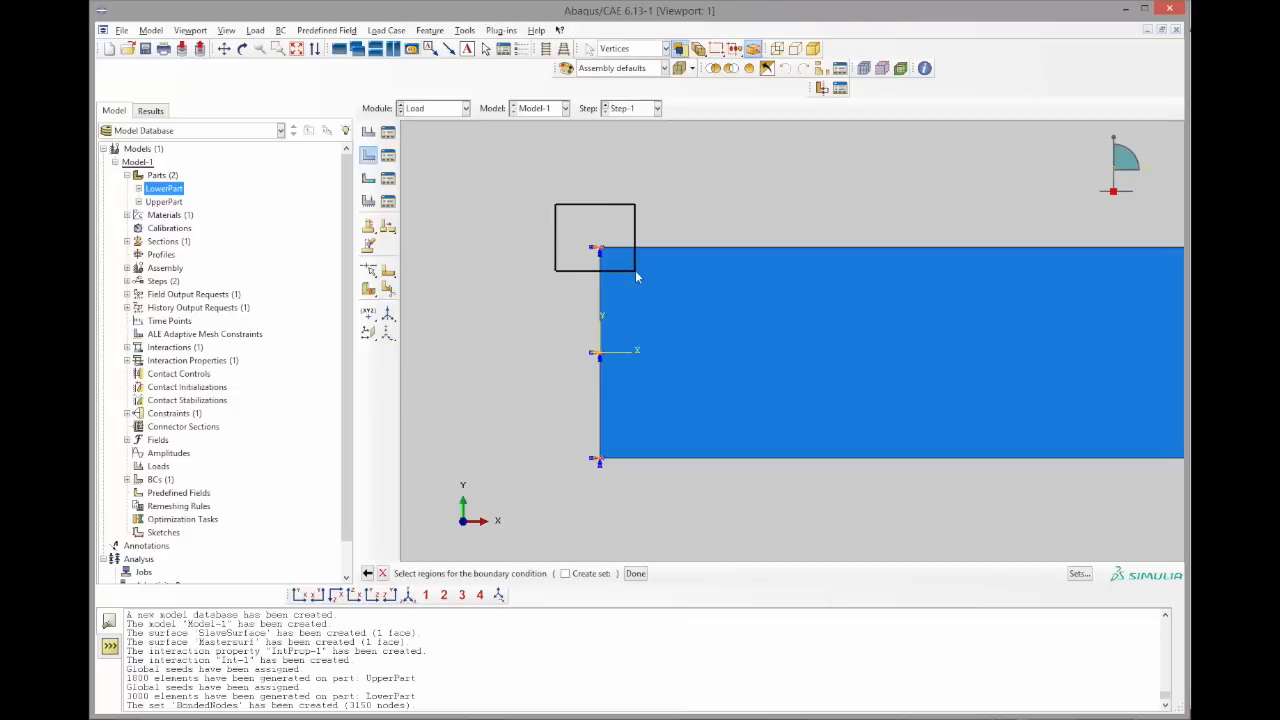
left_click_drag(562, 416, 644, 492)
middle_click(528, 394)
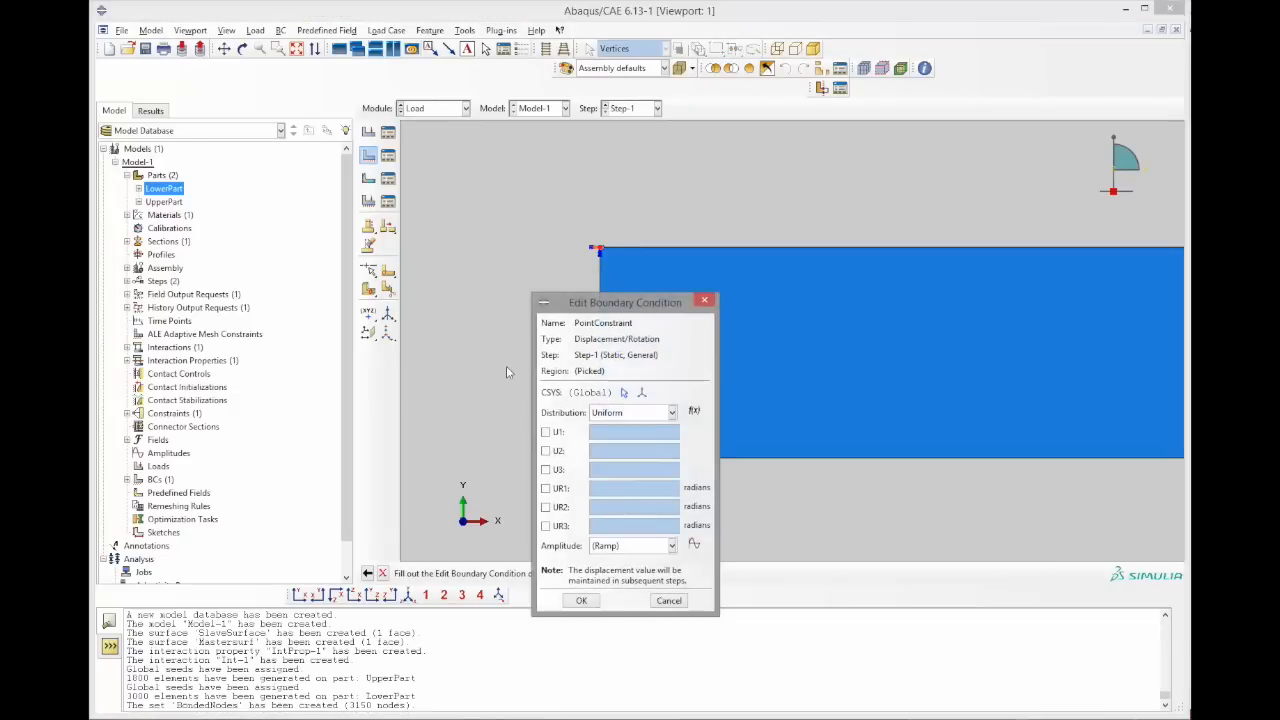
Constrain only U2 to 0 in the PointConstraint boundary condition
left_click_drag(631, 299, 515, 248)
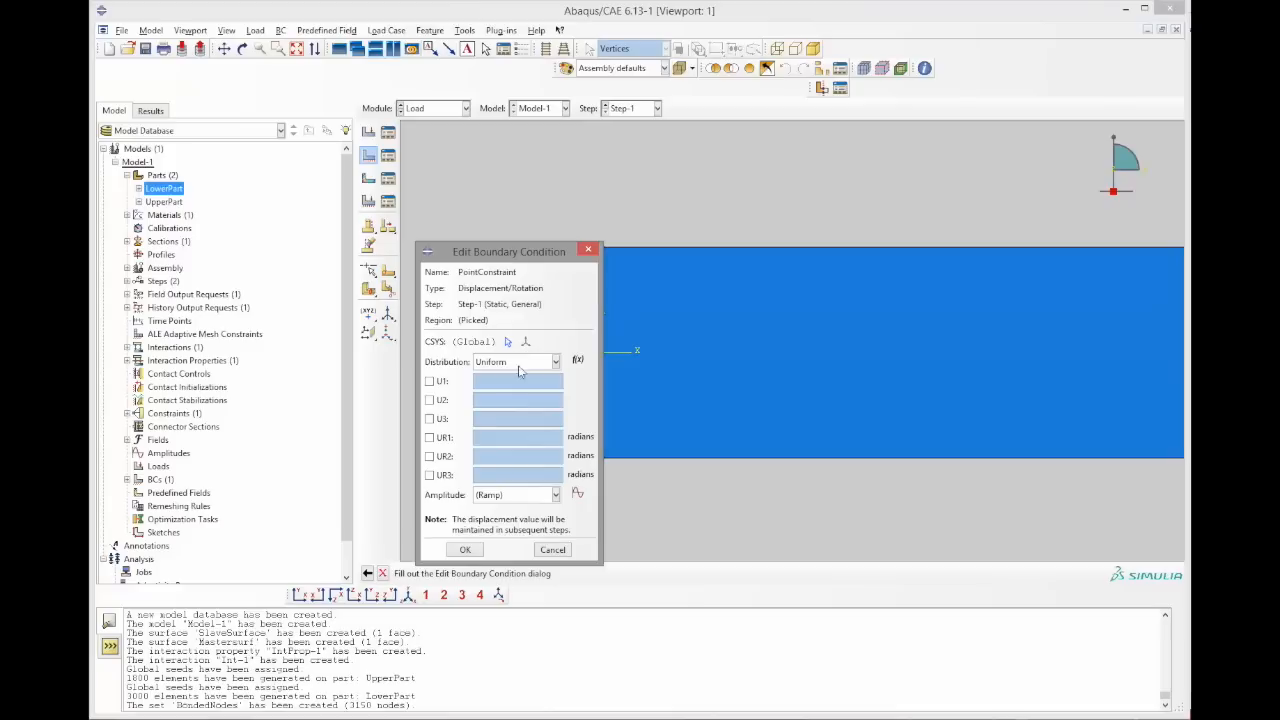
left_click(429, 399)
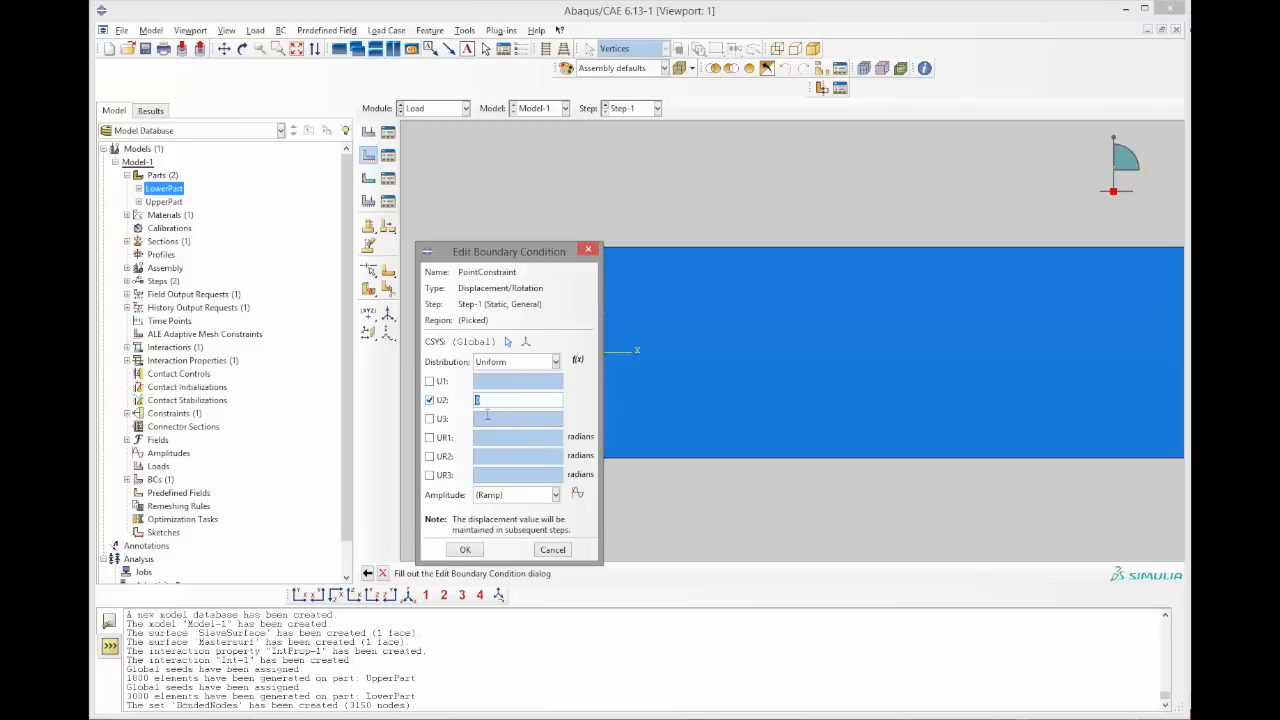
left_click(474, 550)
Create a displacement/rotation boundary condition named Displacement in Step-1 on the strip's end edge at the reference point
scroll(523, 330, "down", 5)
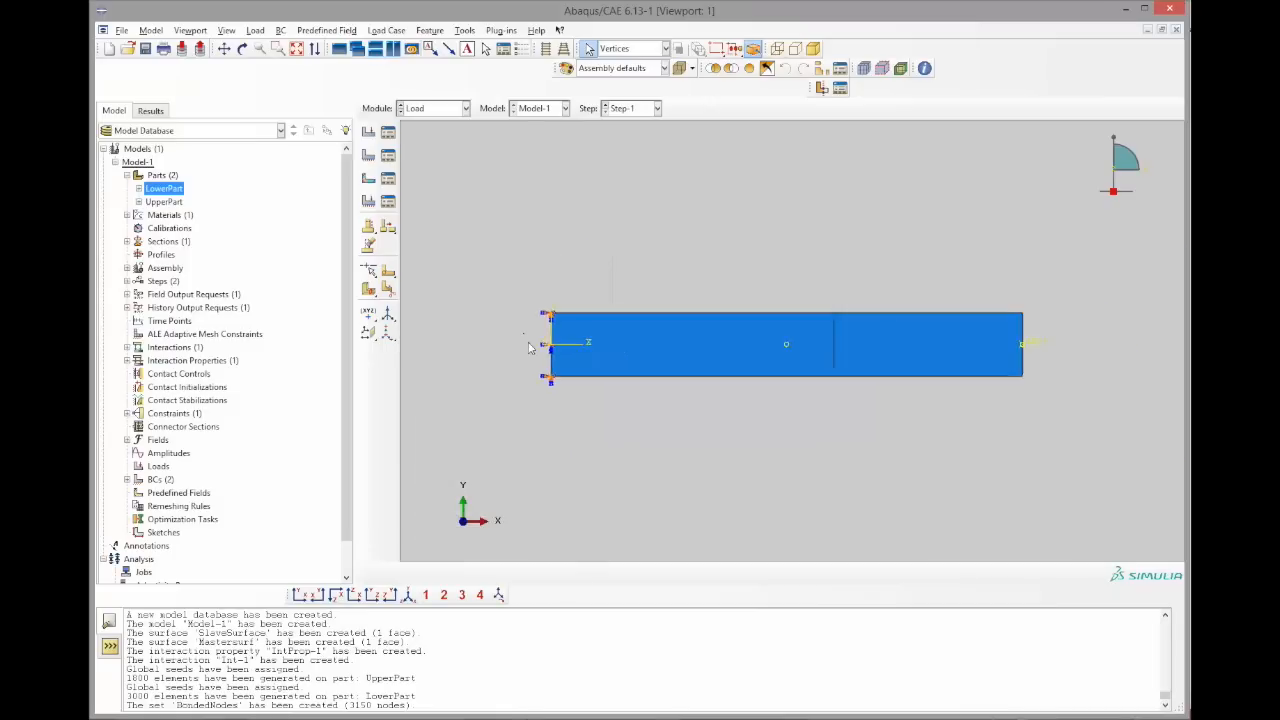
scroll(521, 335, "up", 3)
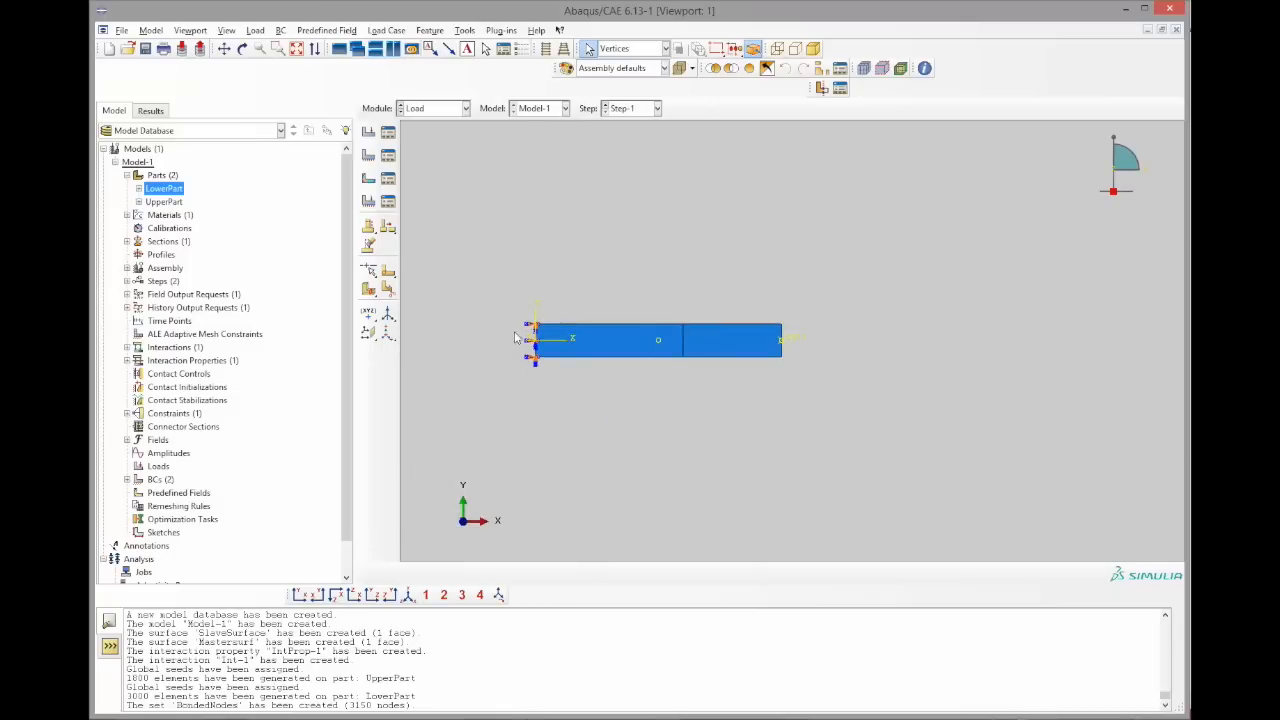
scroll(785, 340, "up", 5)
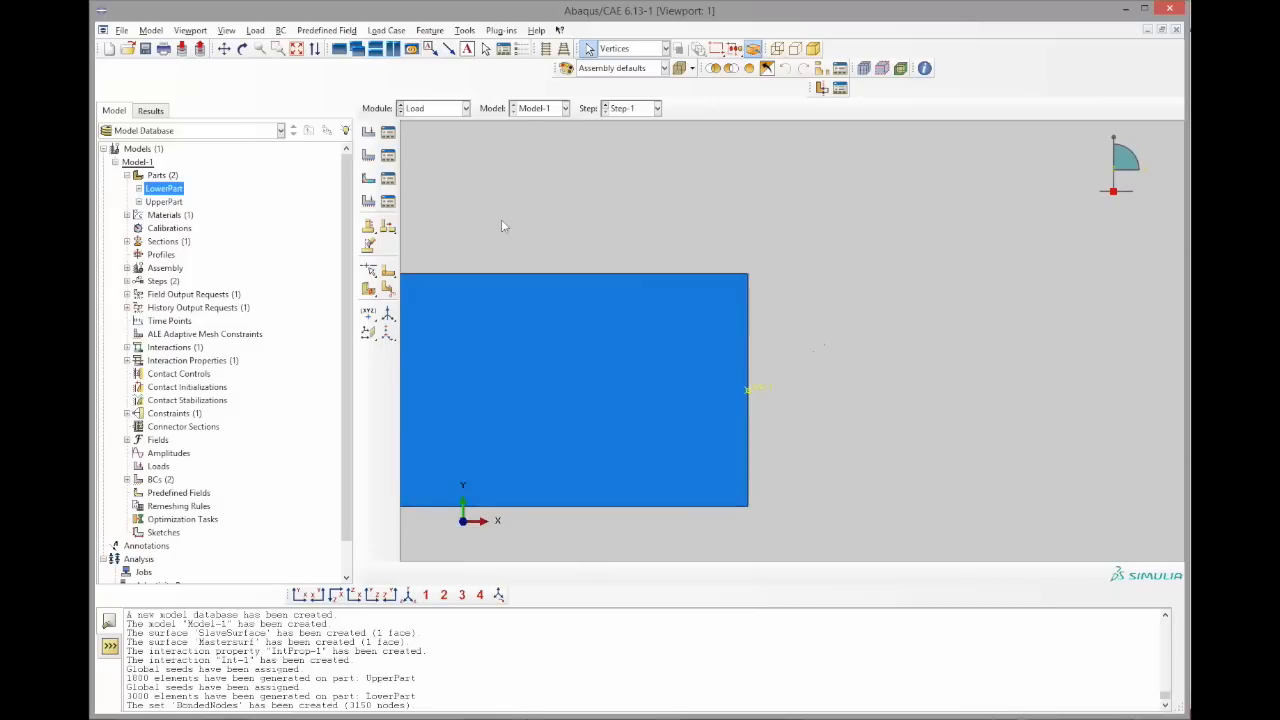
left_click(369, 155)
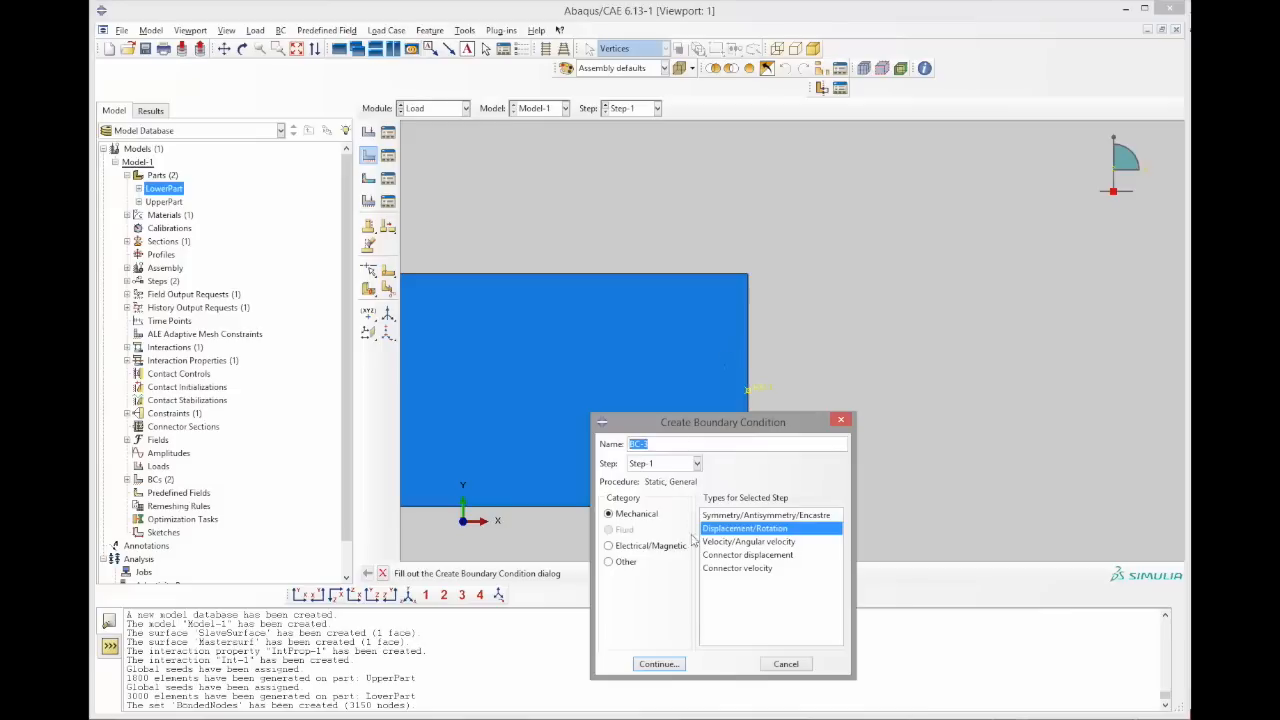
type("Displacement")
key("Return")
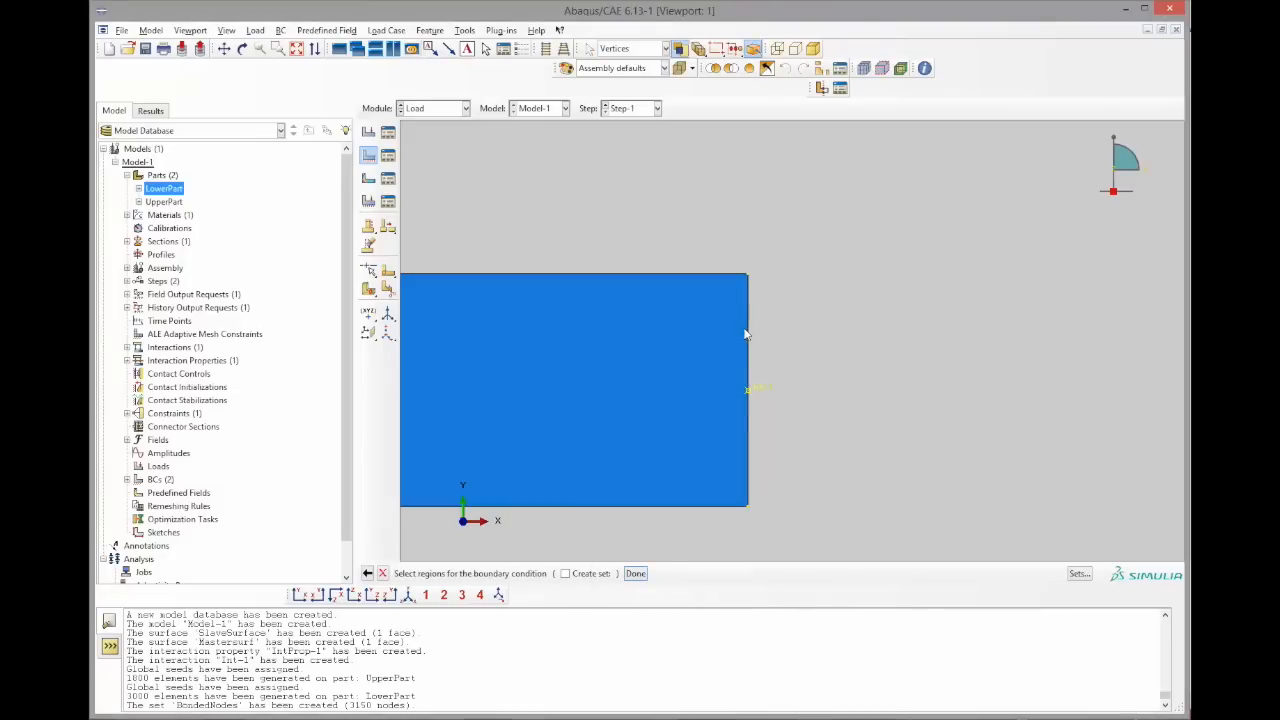
left_click(640, 50)
left_click(630, 62)
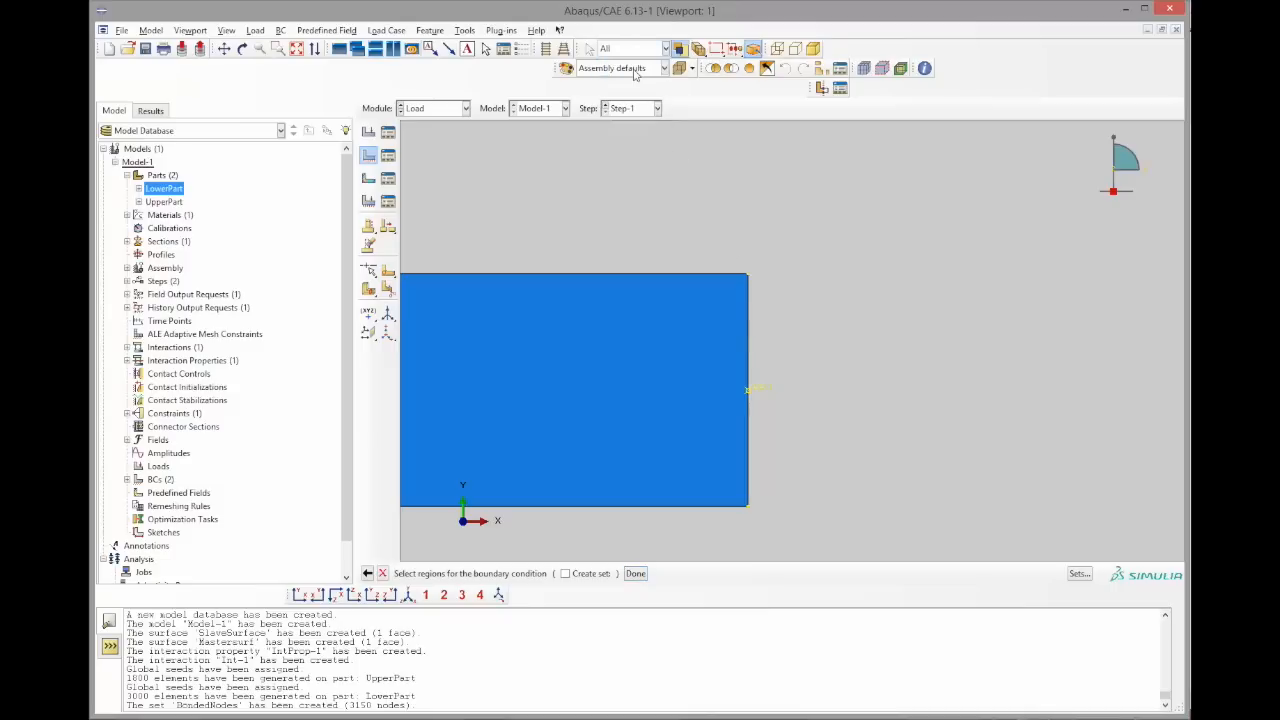
left_click(749, 331)
left_click(637, 574)
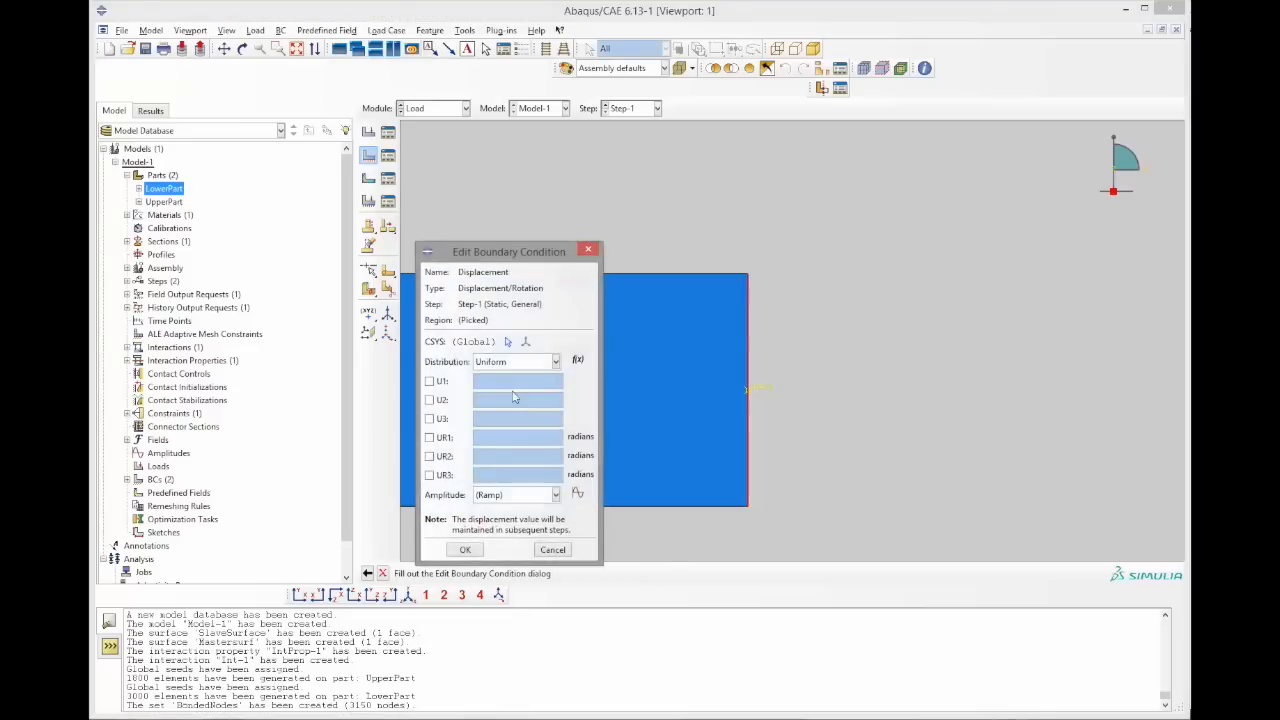
Constrain U2, U3, UR1, UR2 and UR3 to 0 in the Displacement boundary condition, leaving U1 free
left_click(431, 400)
left_click(431, 419)
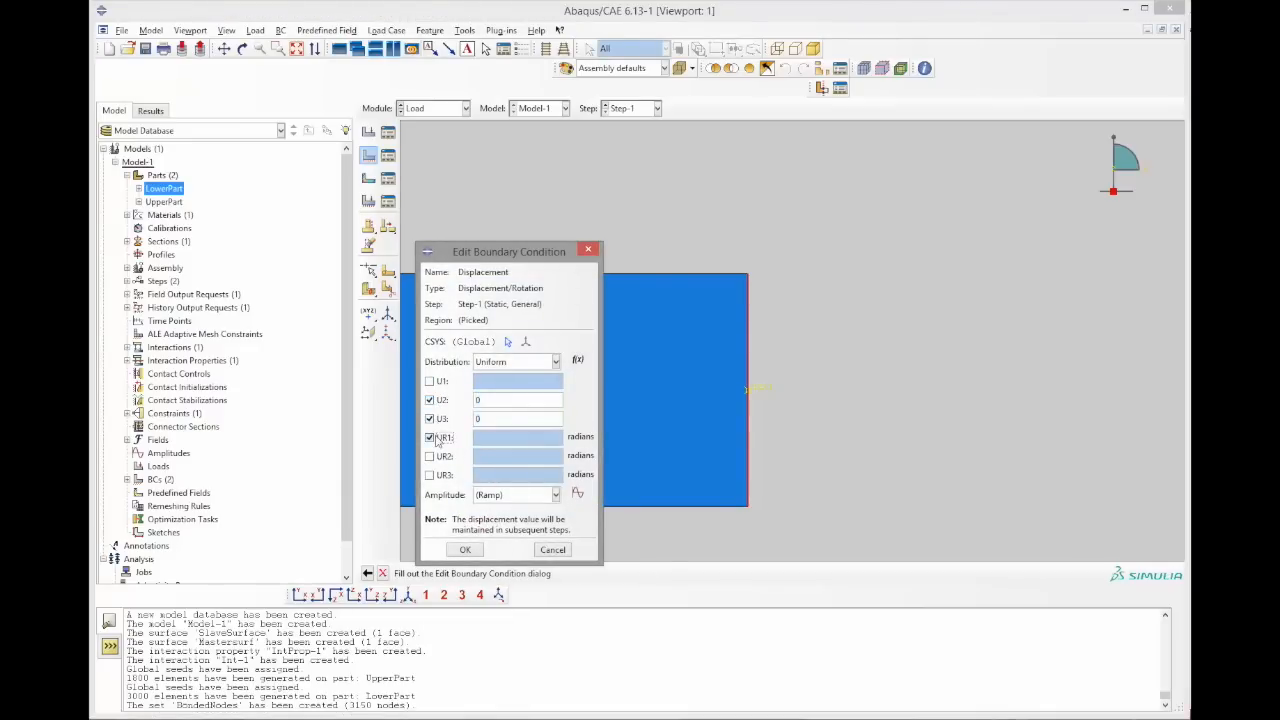
left_click(431, 438)
left_click(432, 456)
left_click(432, 476)
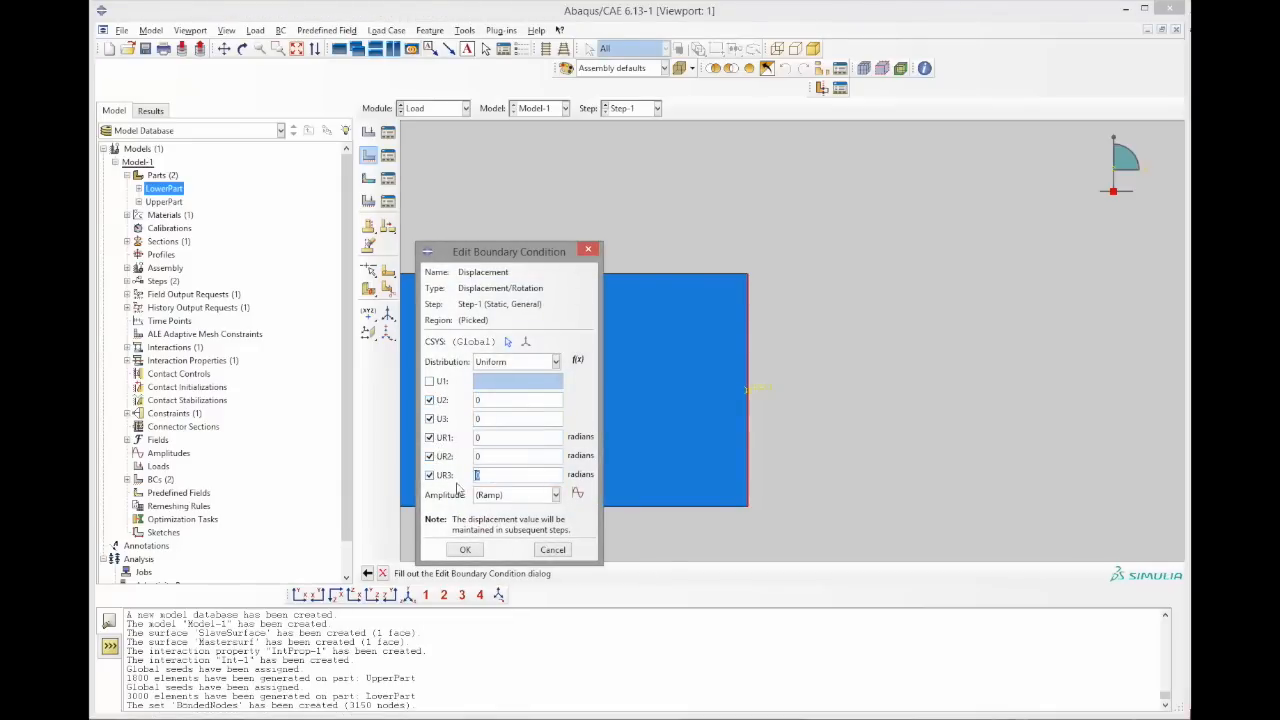
left_click(465, 551)
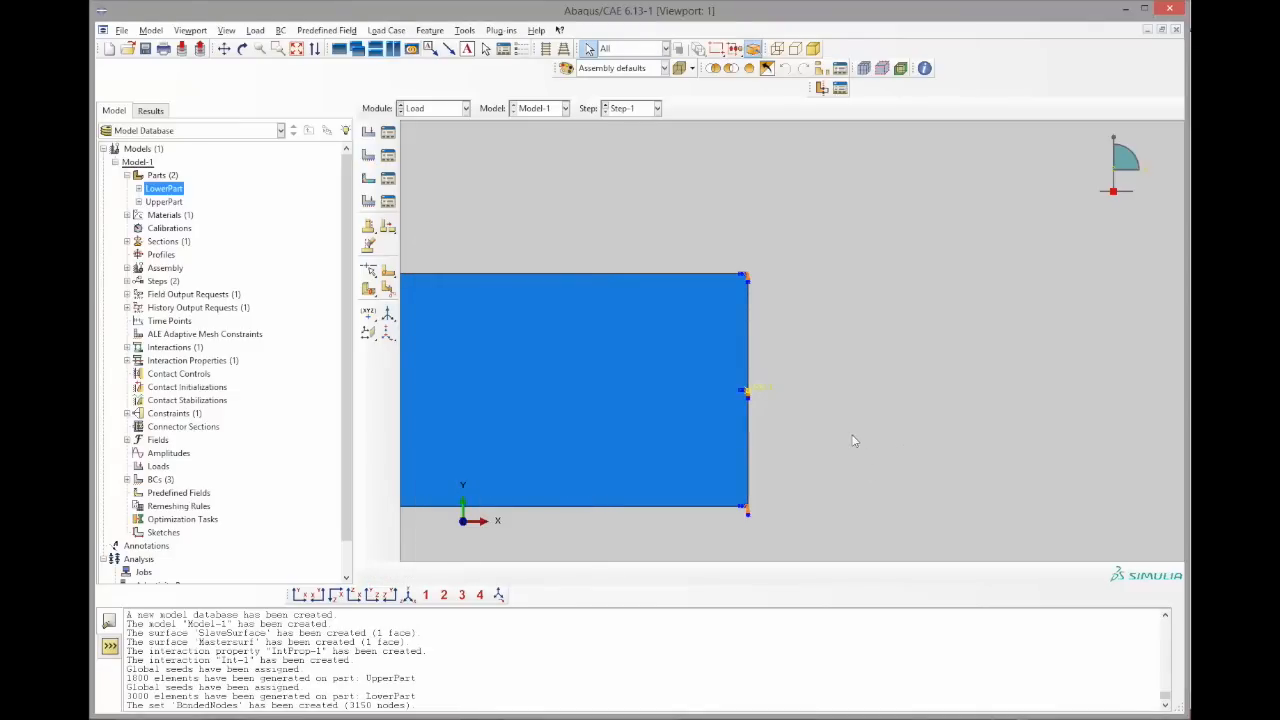
Create a concentrated force Load-1 in Step-1 on reference point RP-1, saving the point as a set named RP
scroll(727, 419, "down", 2)
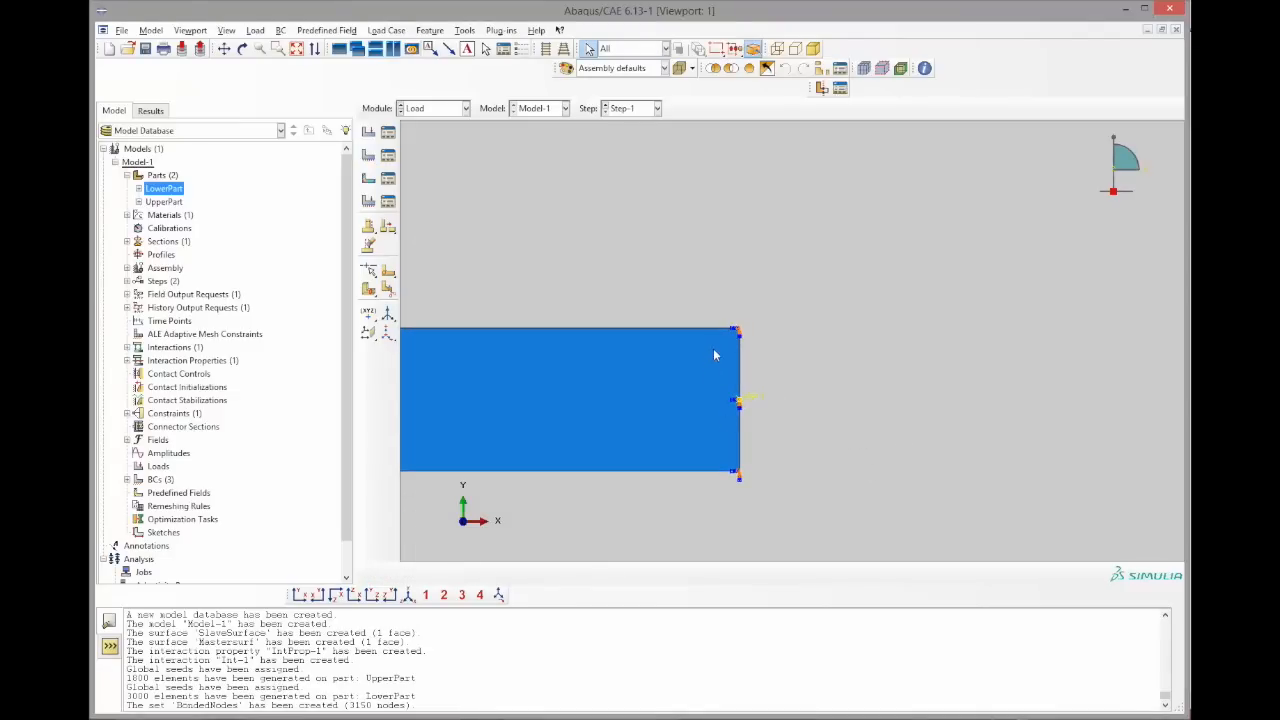
left_click(369, 134)
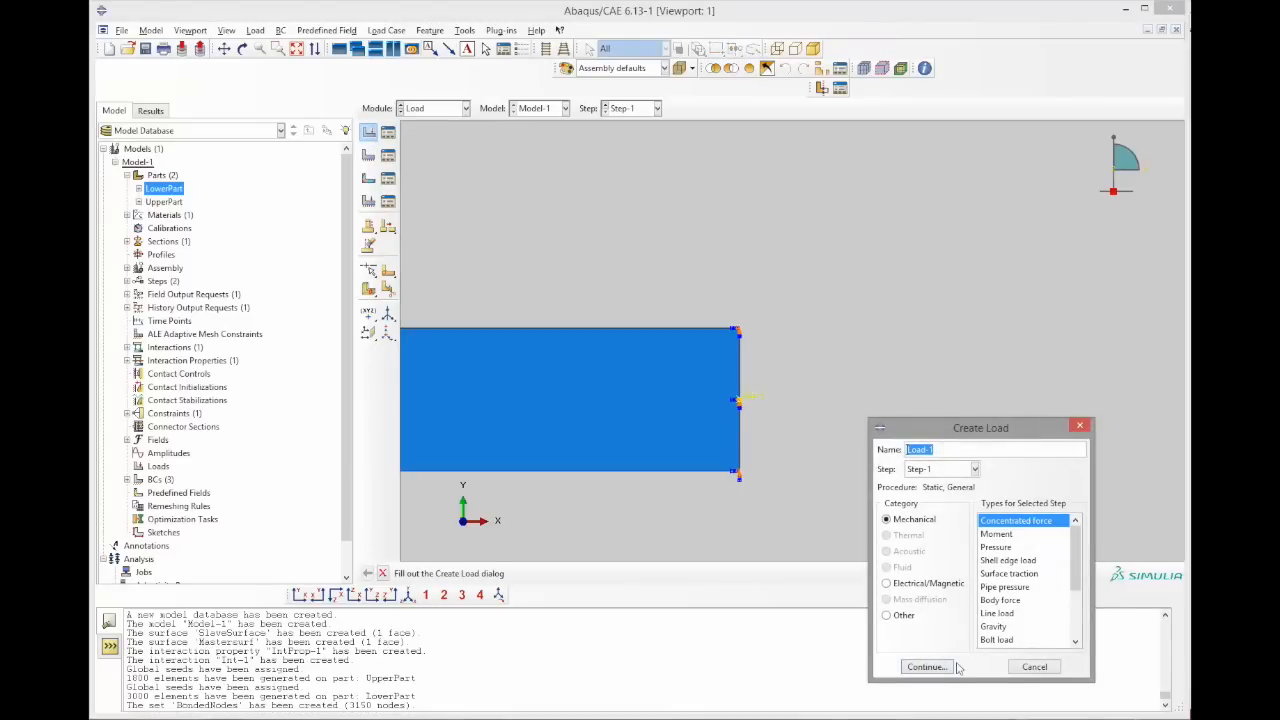
left_click(927, 667)
scroll(745, 418, "up", 3)
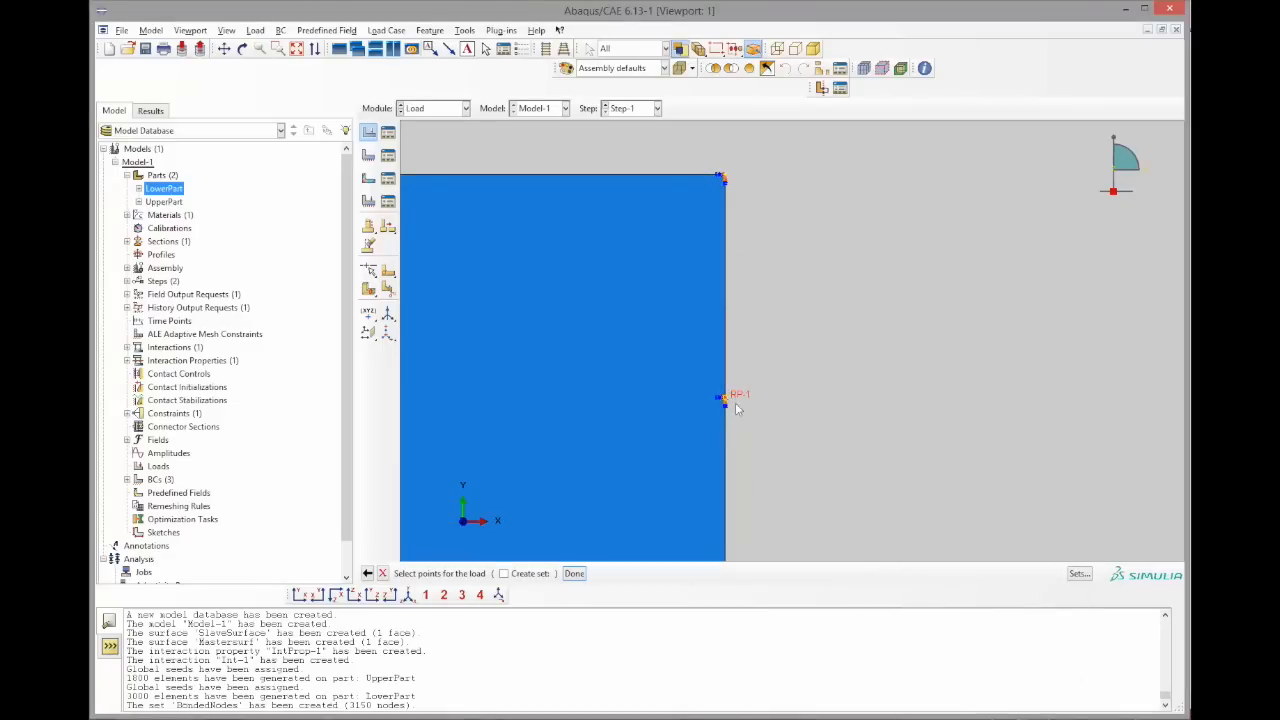
scroll(759, 423, "down", 2)
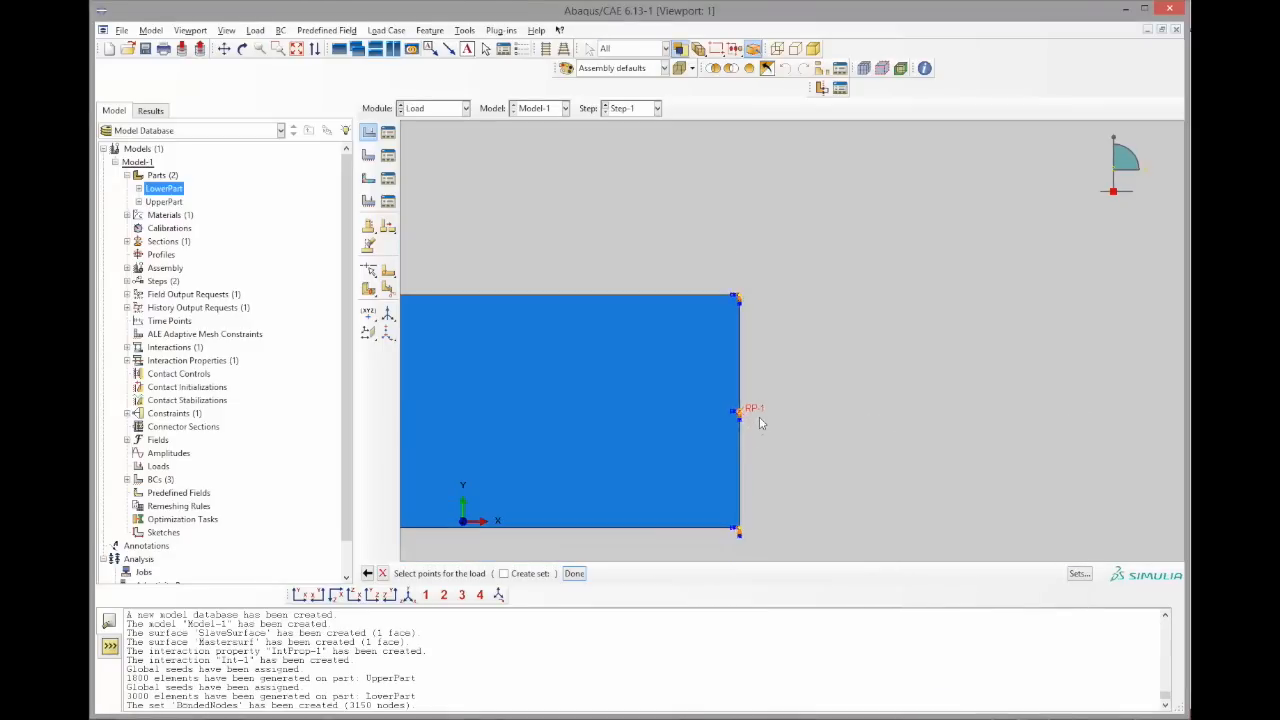
left_click(521, 574)
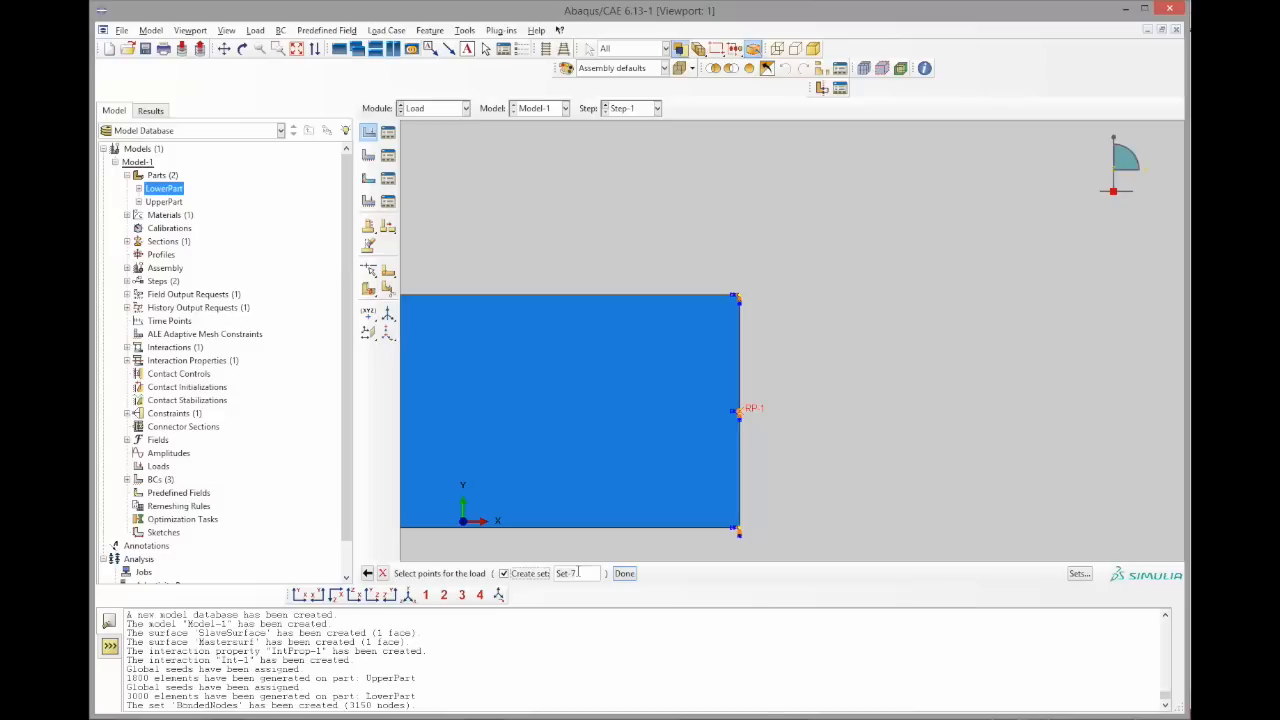
double_click(566, 573)
type("RP")
left_click(624, 573)
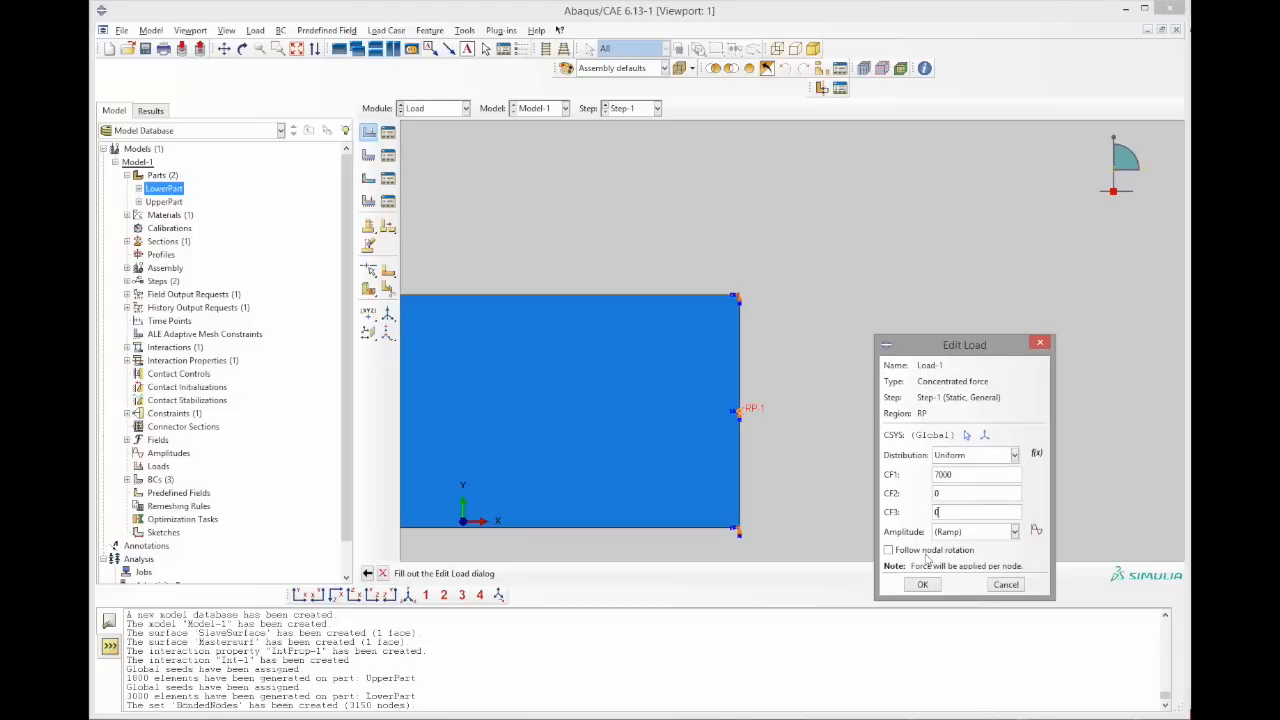
Set the concentrated force's components to CF1 7000, CF2 0 and CF3 0
left_click(923, 585)
scroll(788, 398, "up", 6)
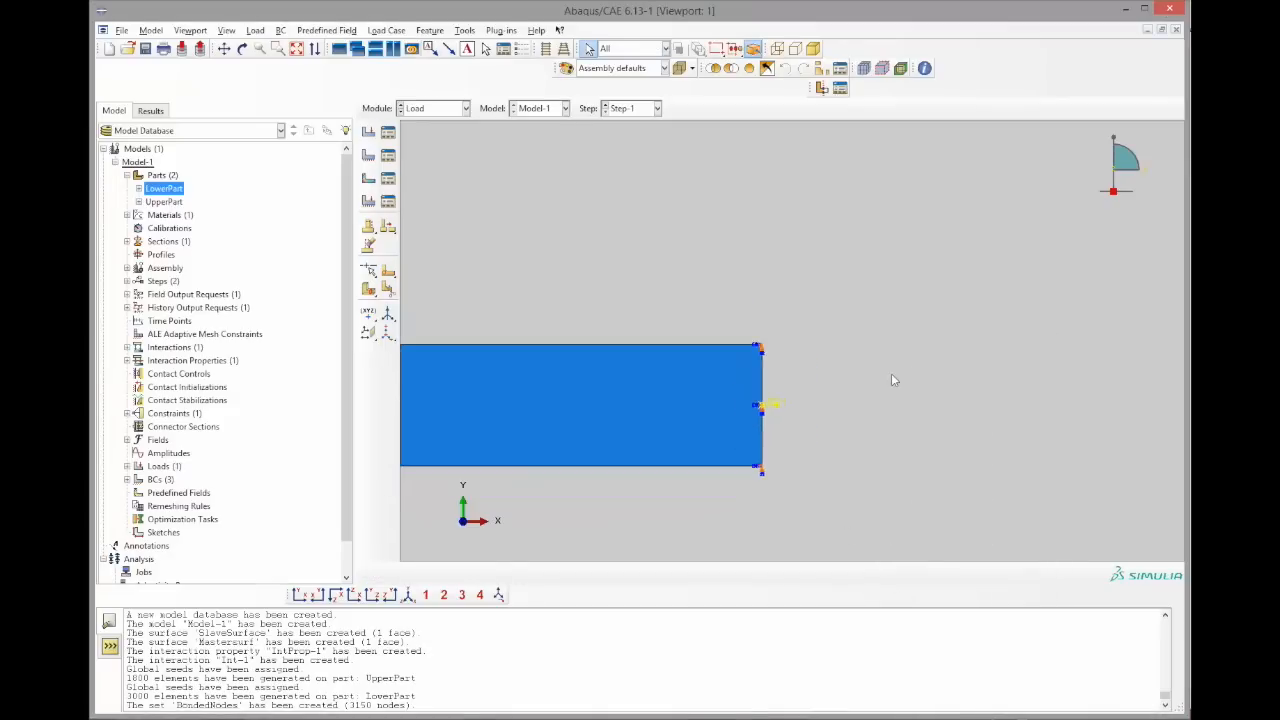
scroll(796, 372, "down", 2)
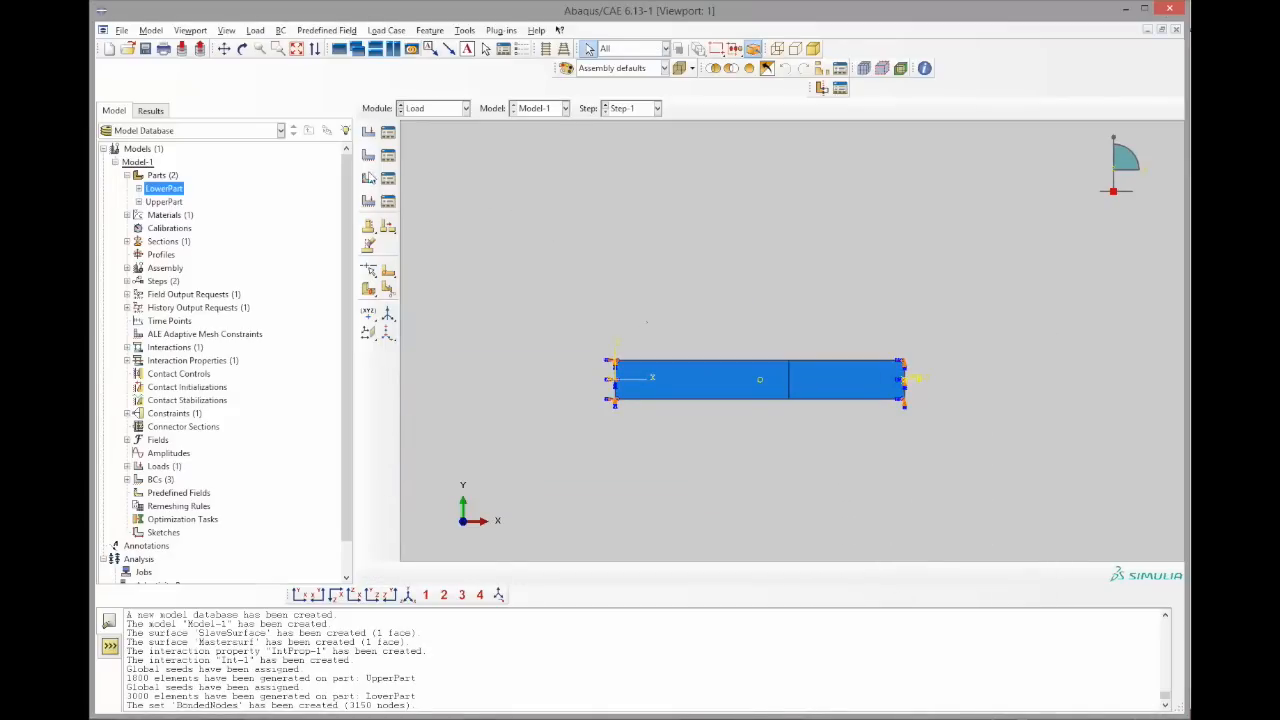
Switch to the Interaction module and create a crack named Crack-1 of type Debond using VCCT
left_click(433, 110)
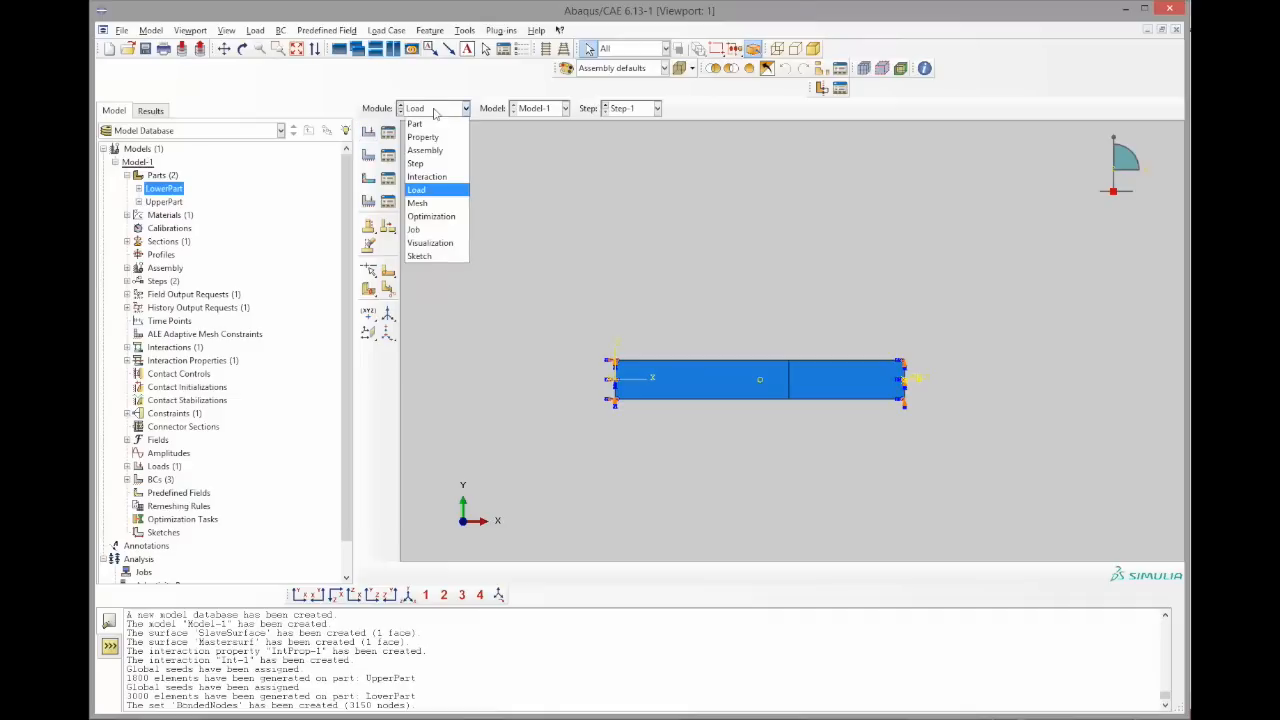
left_click(440, 176)
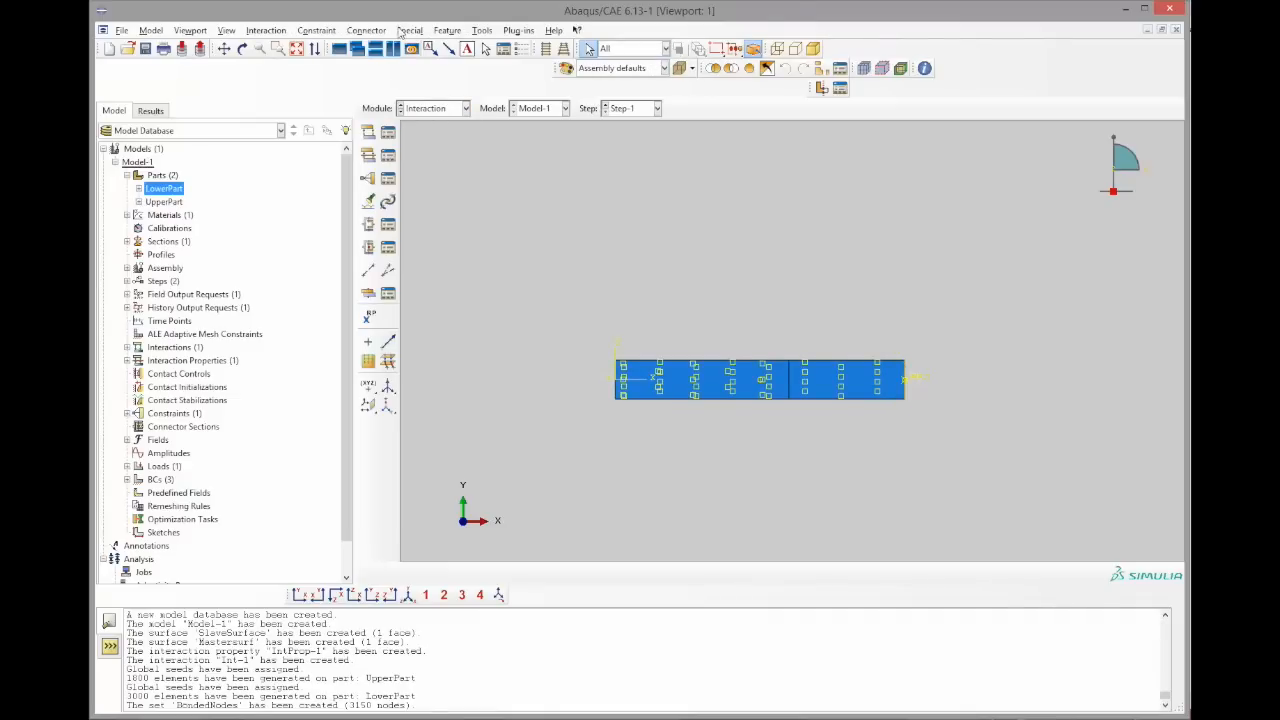
left_click(410, 30)
mouse_move(440, 59)
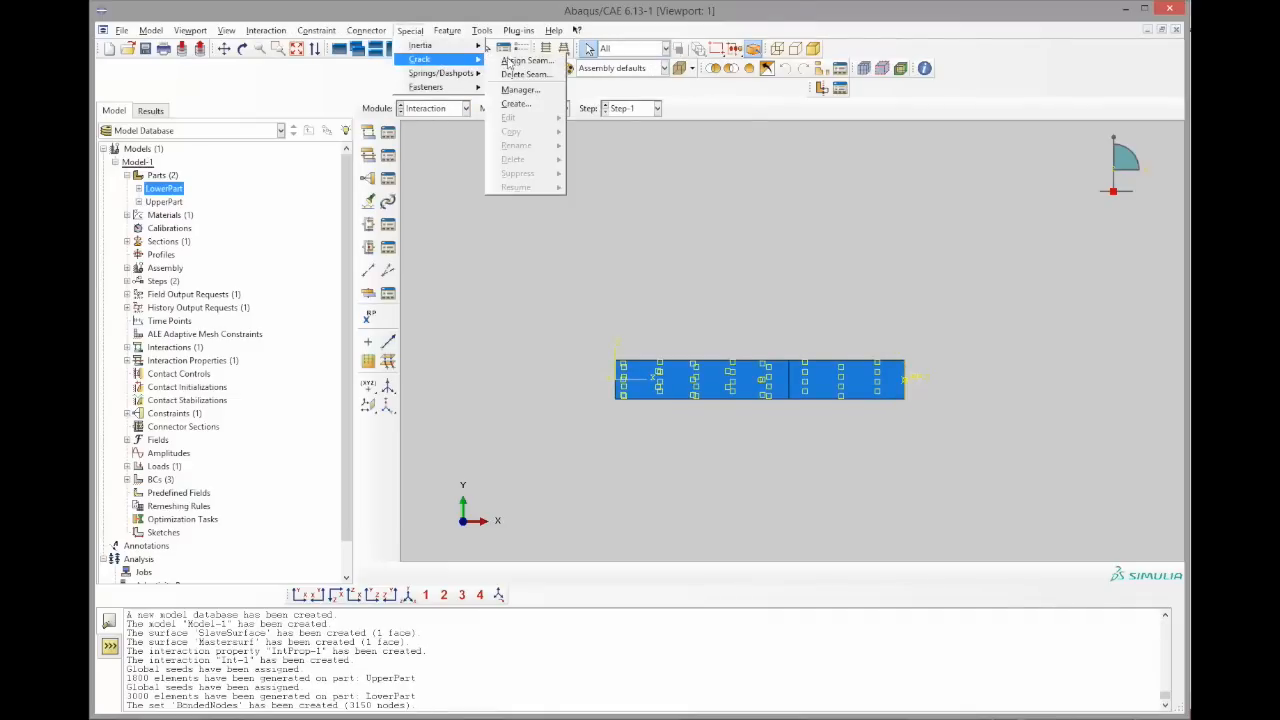
left_click(530, 105)
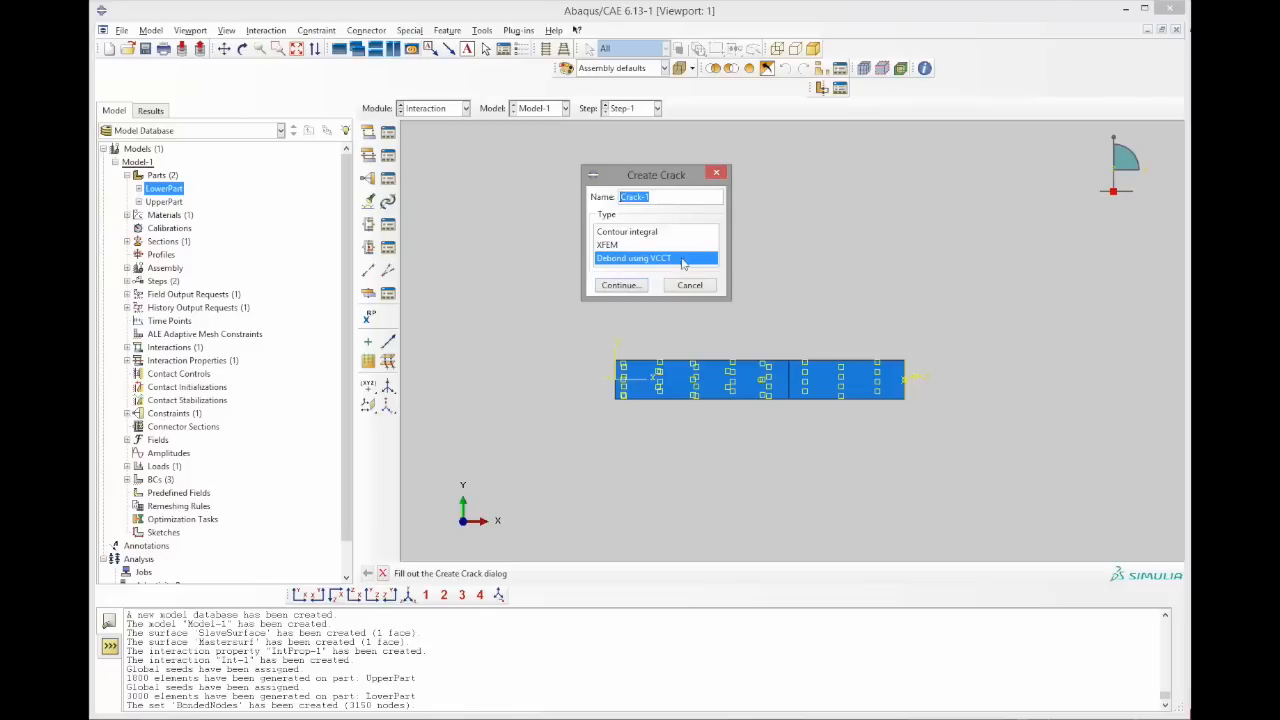
left_click(620, 286)
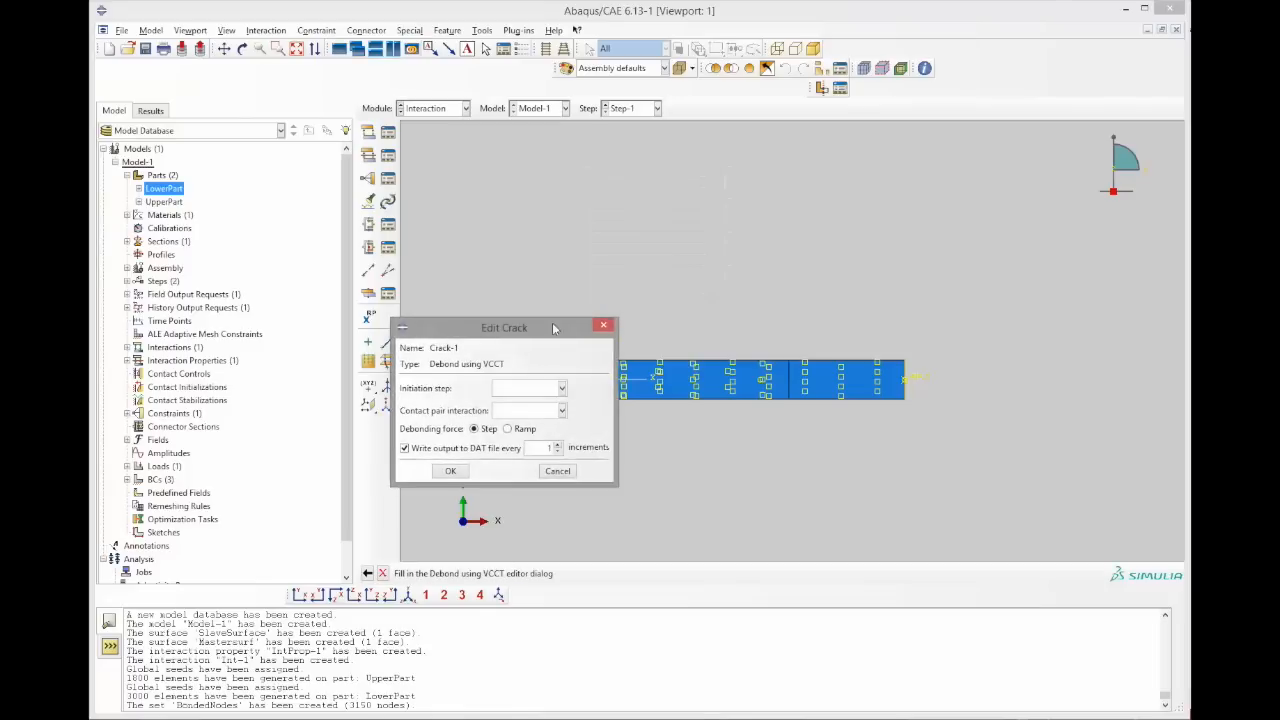
Assign the VCCT crack the analysis step as initiation step and the strips' contact interaction as contact pair
left_click(535, 389)
left_click(537, 405)
left_click(551, 411)
left_click(536, 429)
left_click(450, 472)
left_click(451, 472)
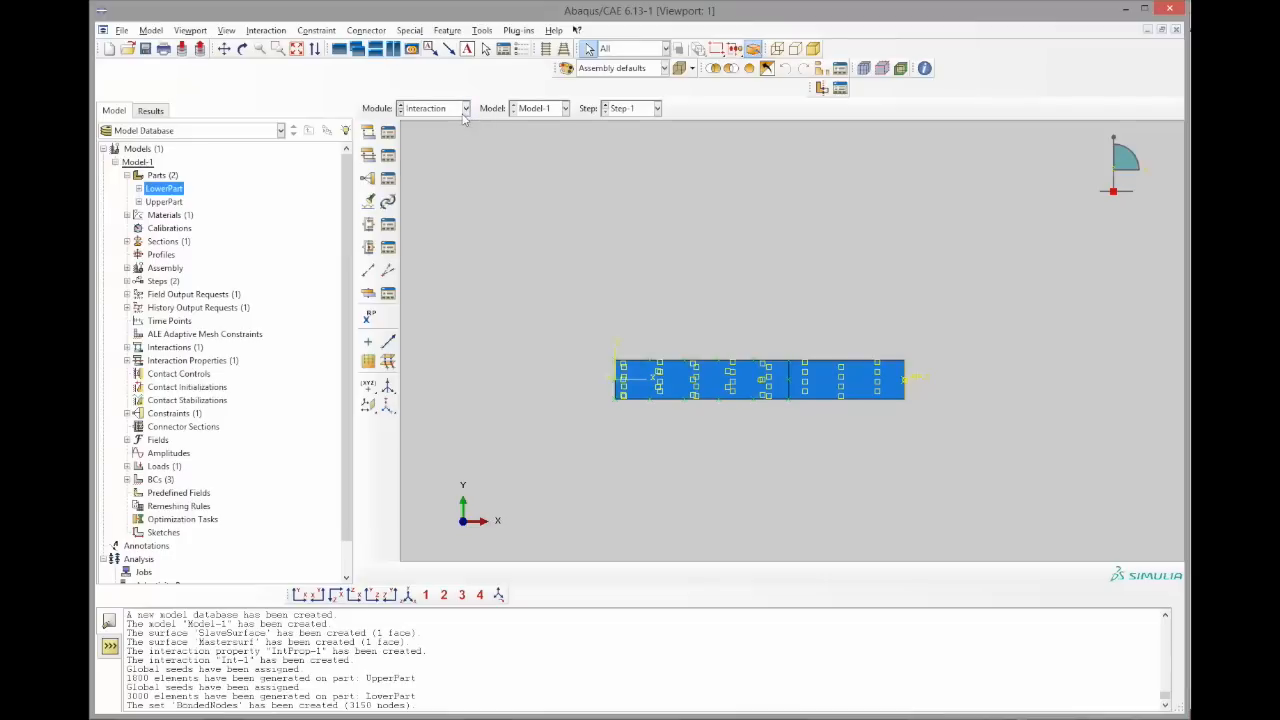
Switch to the Job module and create a full analysis job named Job1 for Model-1 with the default settings
left_click(465, 110)
left_click(450, 234)
left_click(388, 132)
left_click(396, 525)
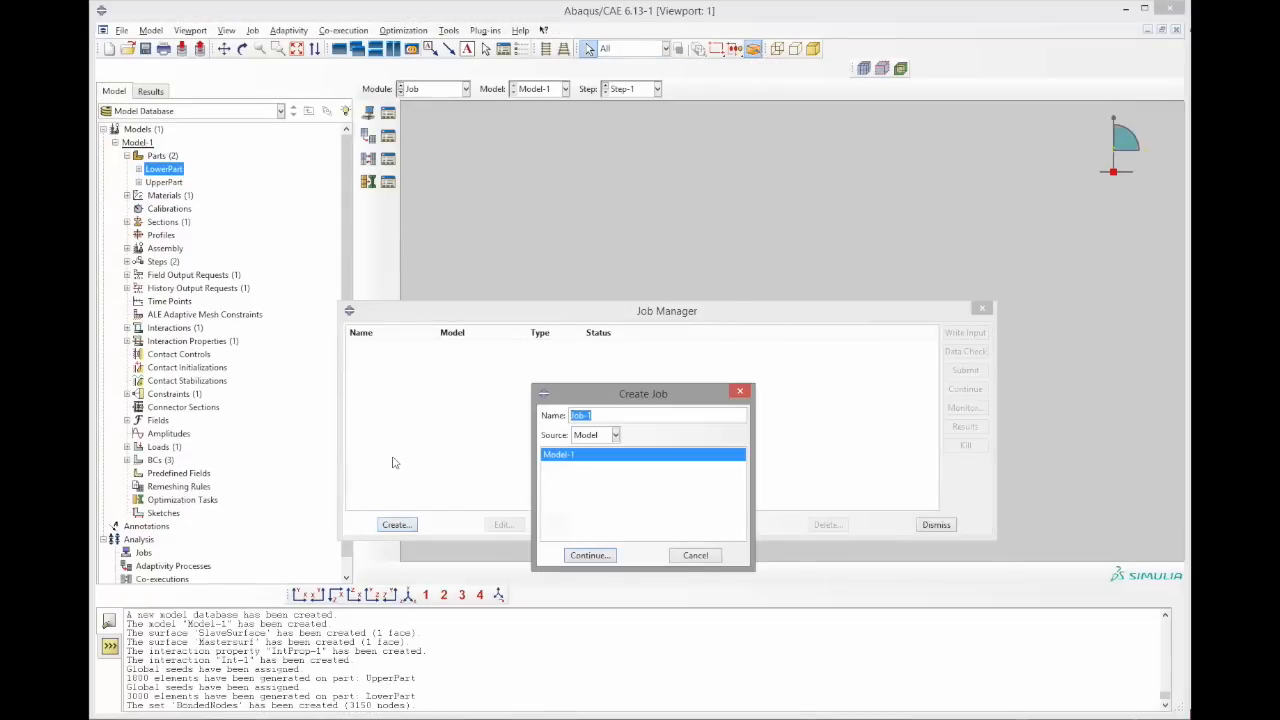
type("Job1")
left_click(588, 555)
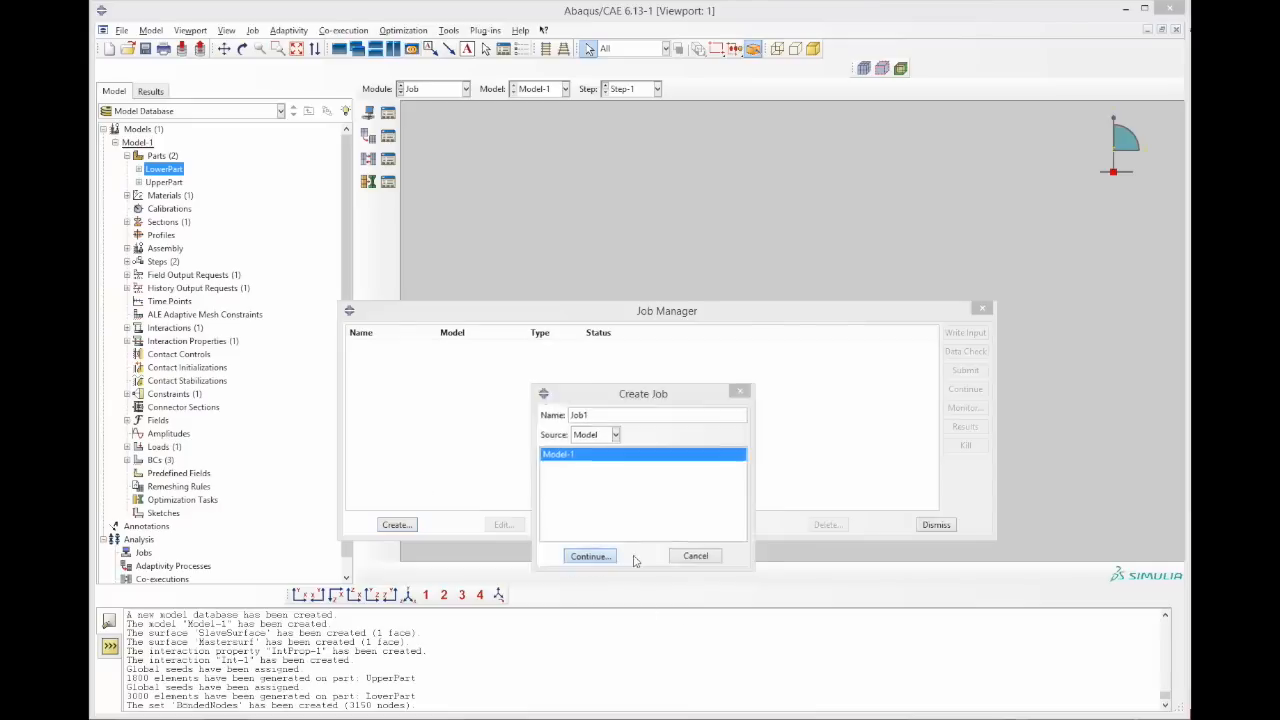
left_click(512, 506)
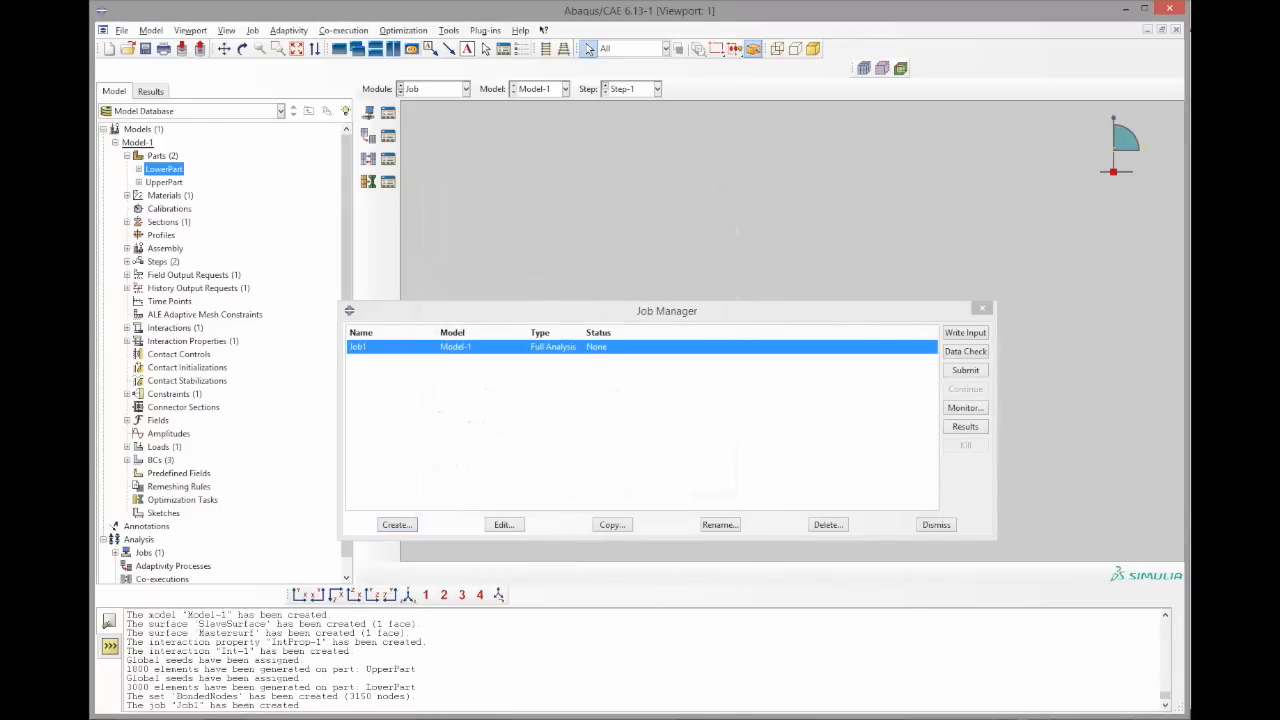
Submit Job1 for analysis
left_click(965, 370)
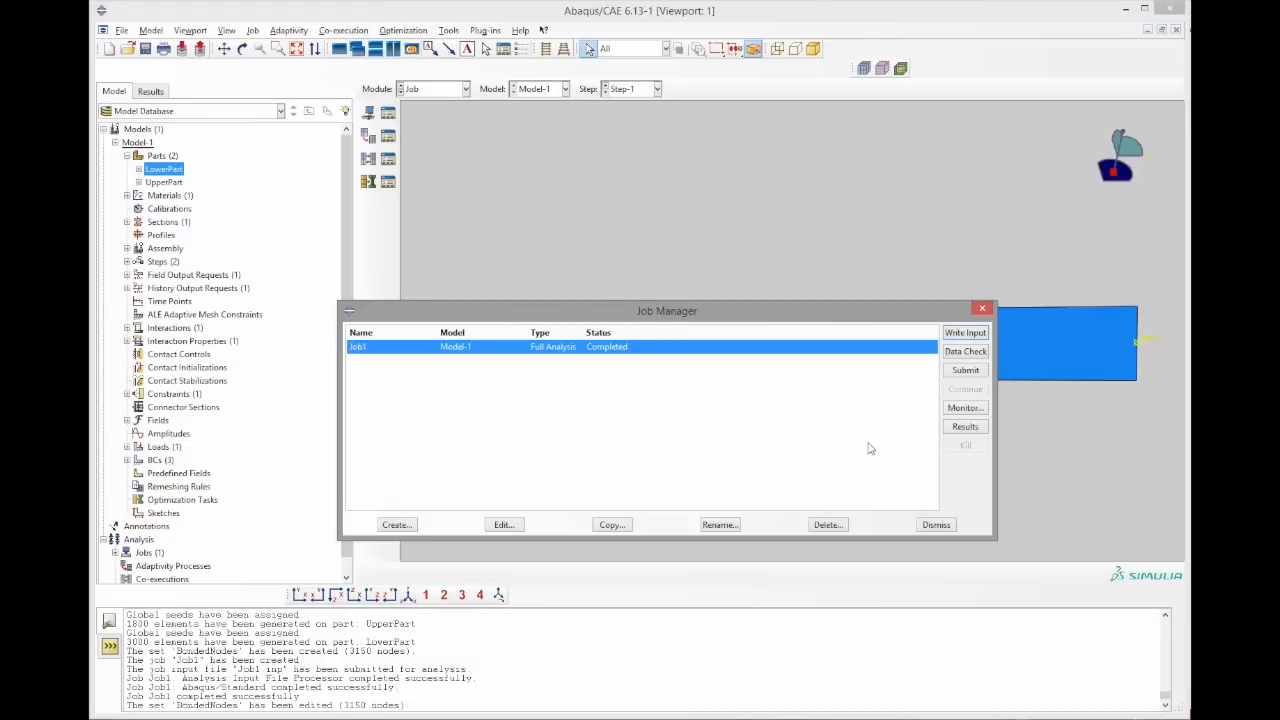
In the Interaction module, edit contact interaction Int-1 to limit bonding to the slave nodes in the BondedNodes subset
left_click(434, 89)
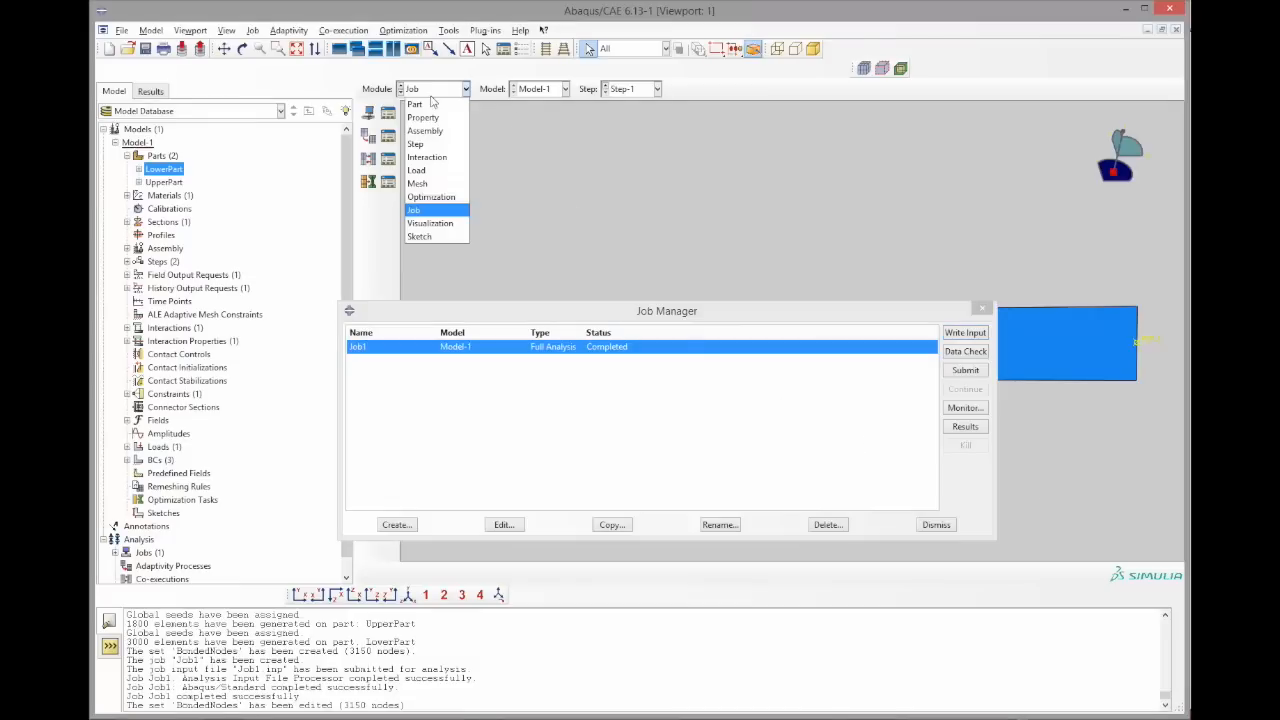
left_click(446, 162)
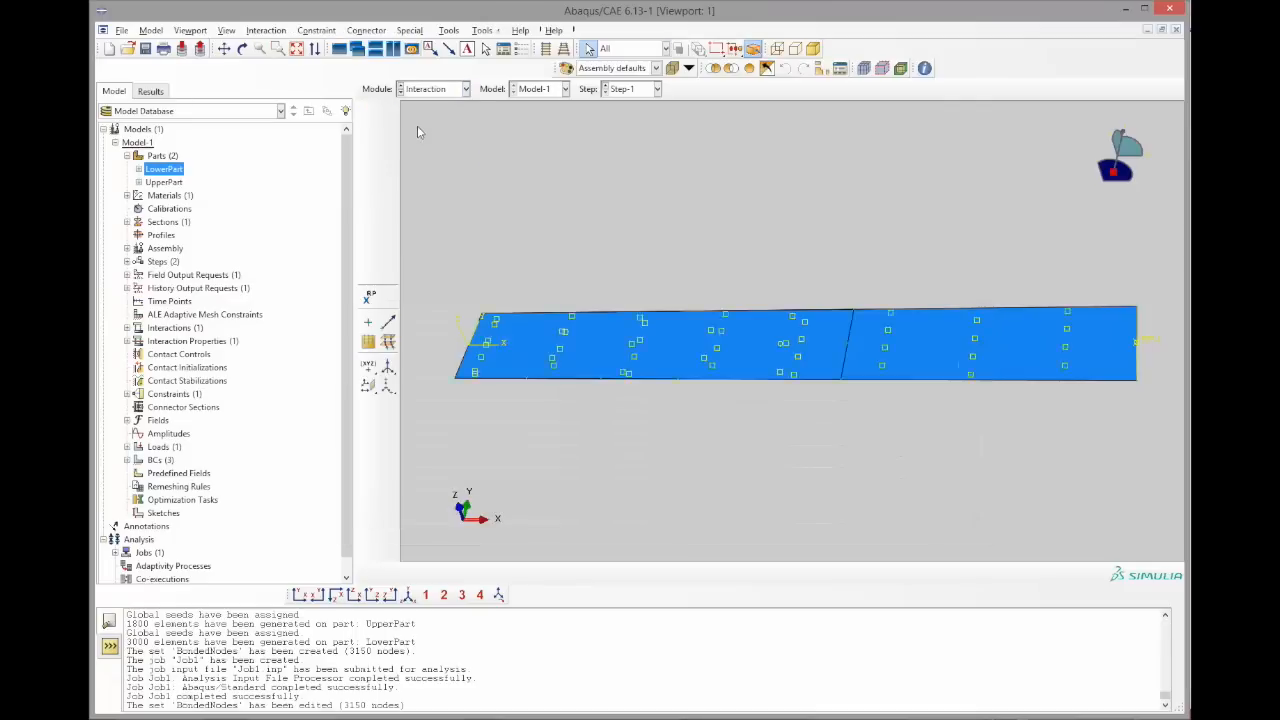
left_click(389, 132)
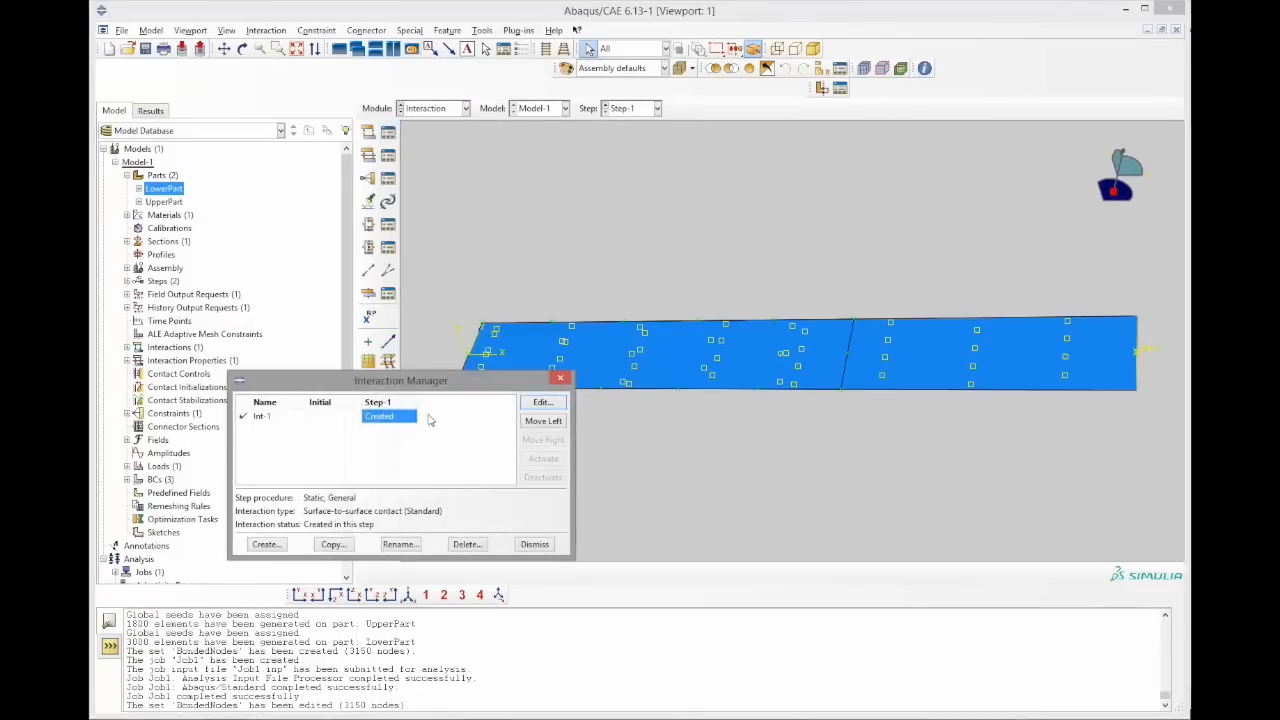
double_click(377, 417)
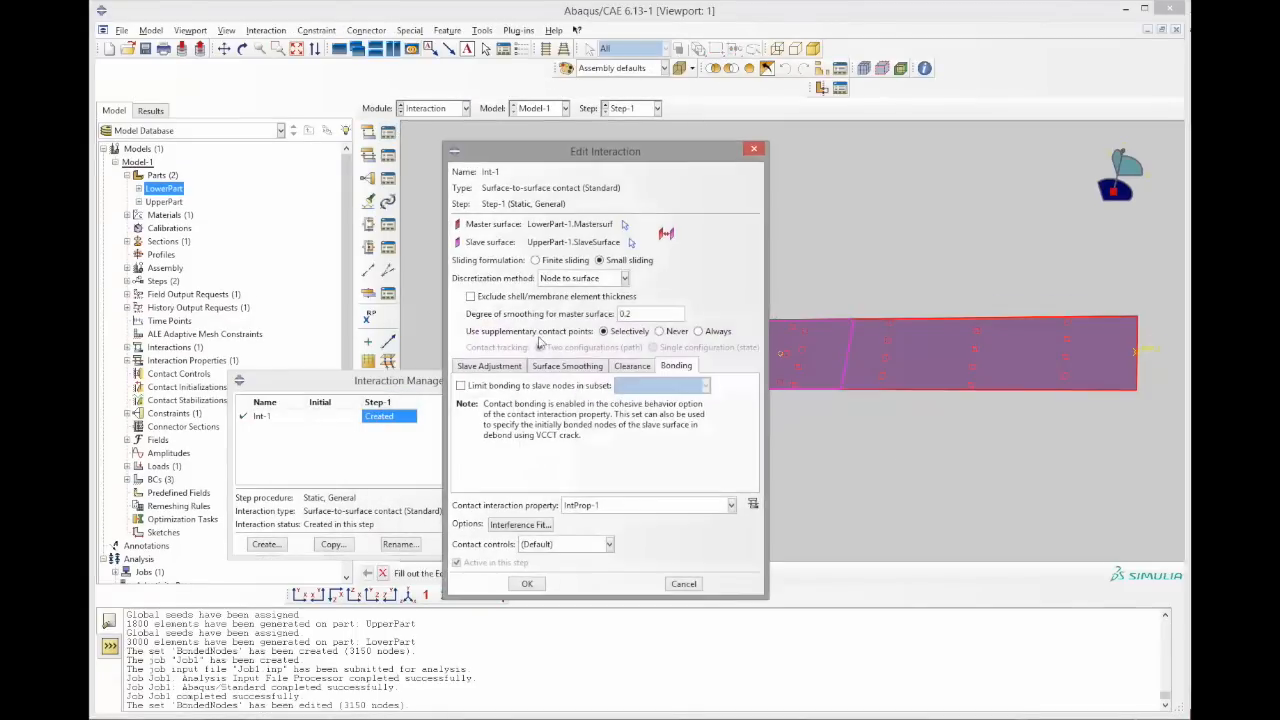
left_click(462, 386)
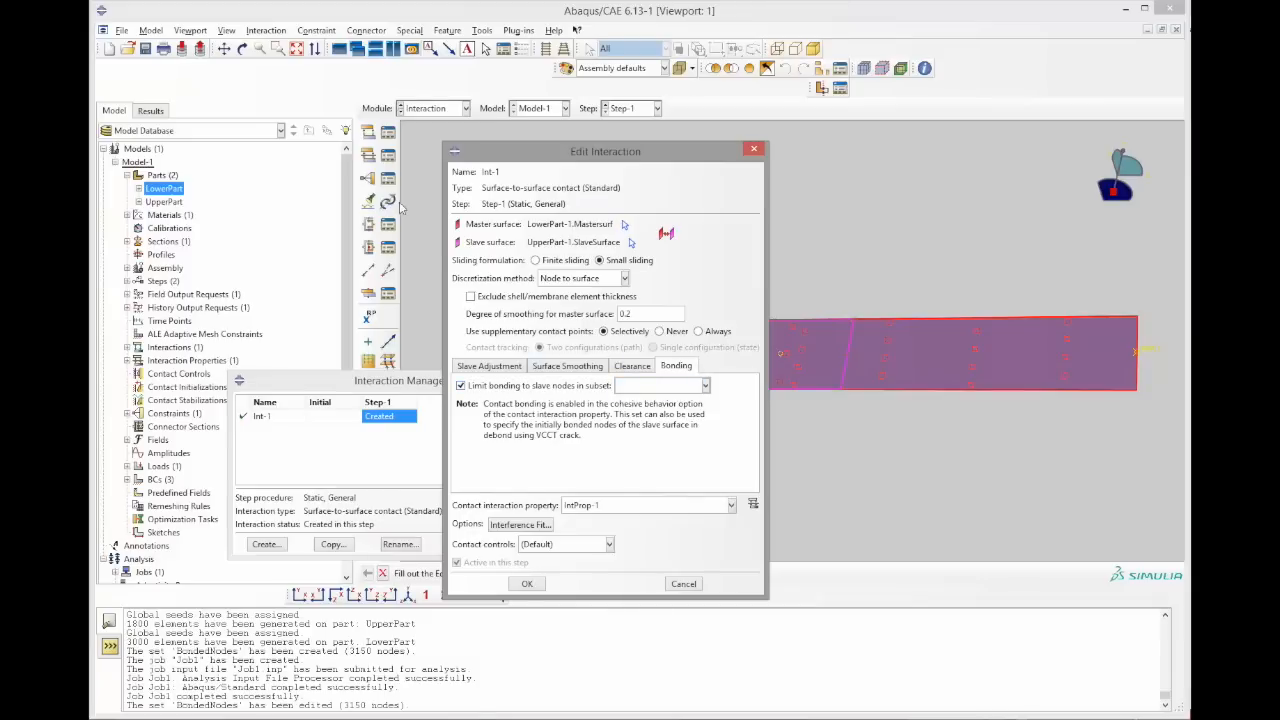
left_click(704, 387)
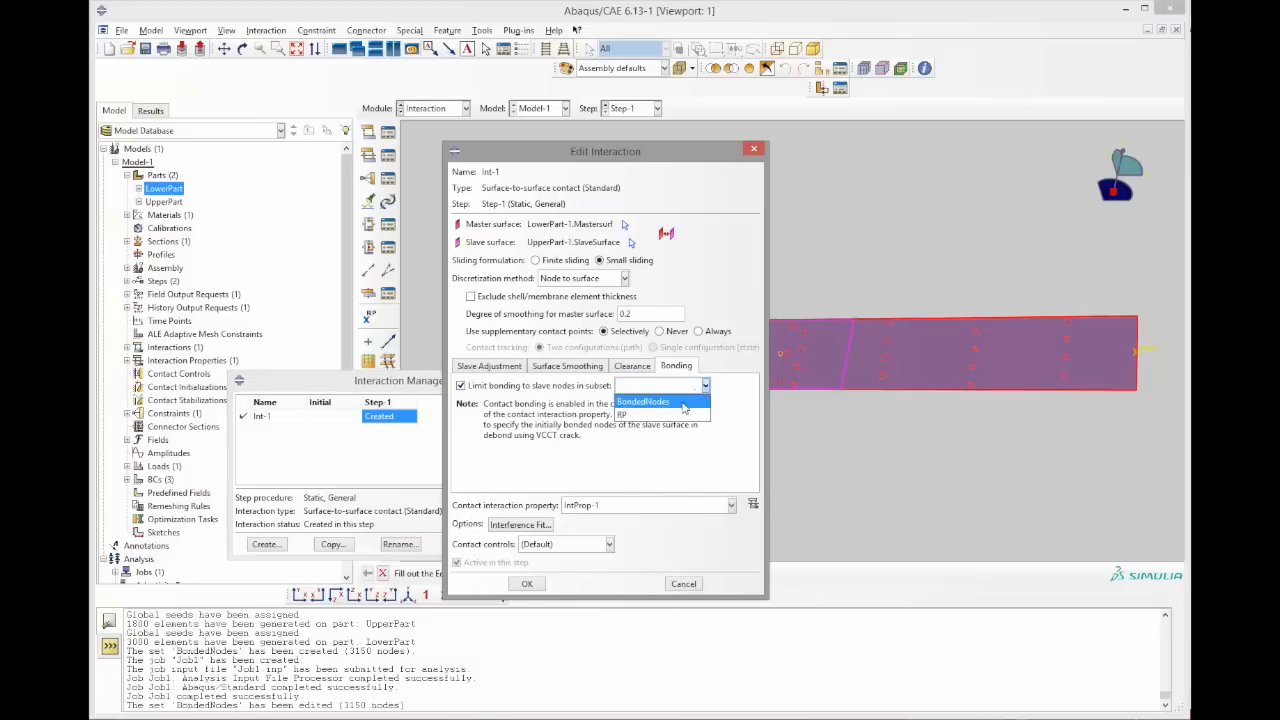
left_click(681, 403)
left_click(529, 585)
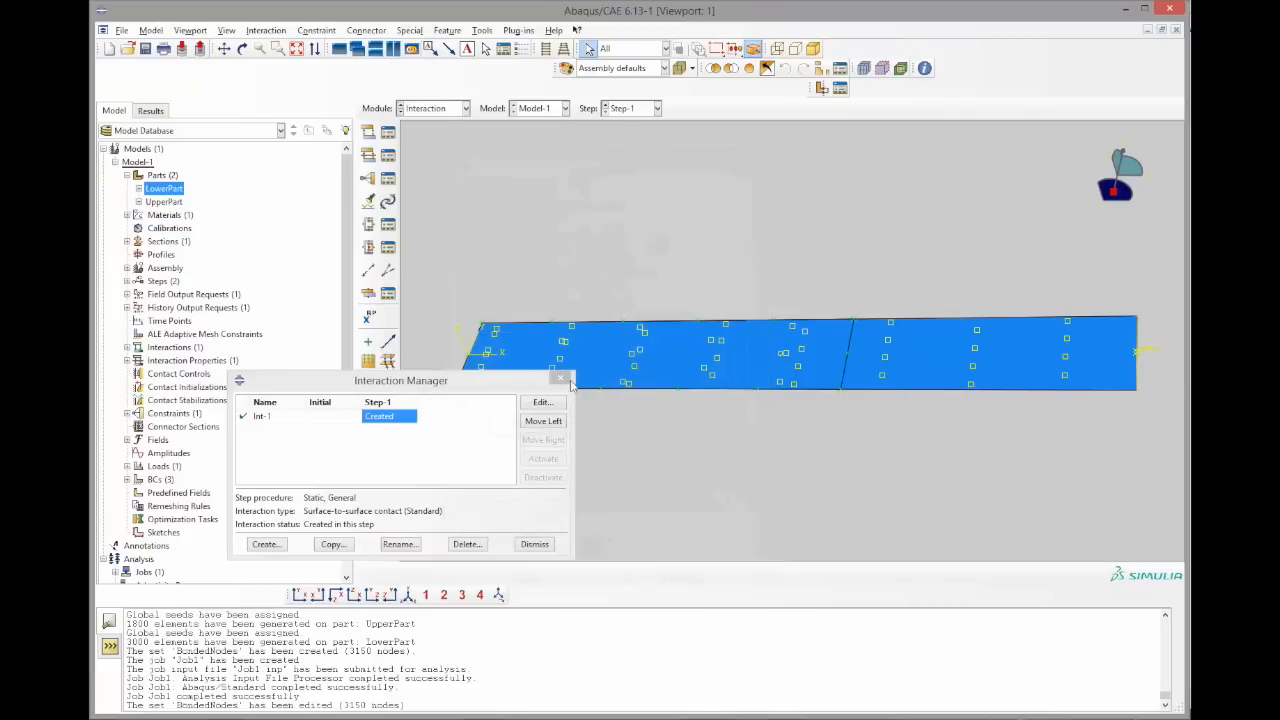
left_click(534, 544)
Return to the Job module, resubmit Job1 and open its results
left_click(432, 108)
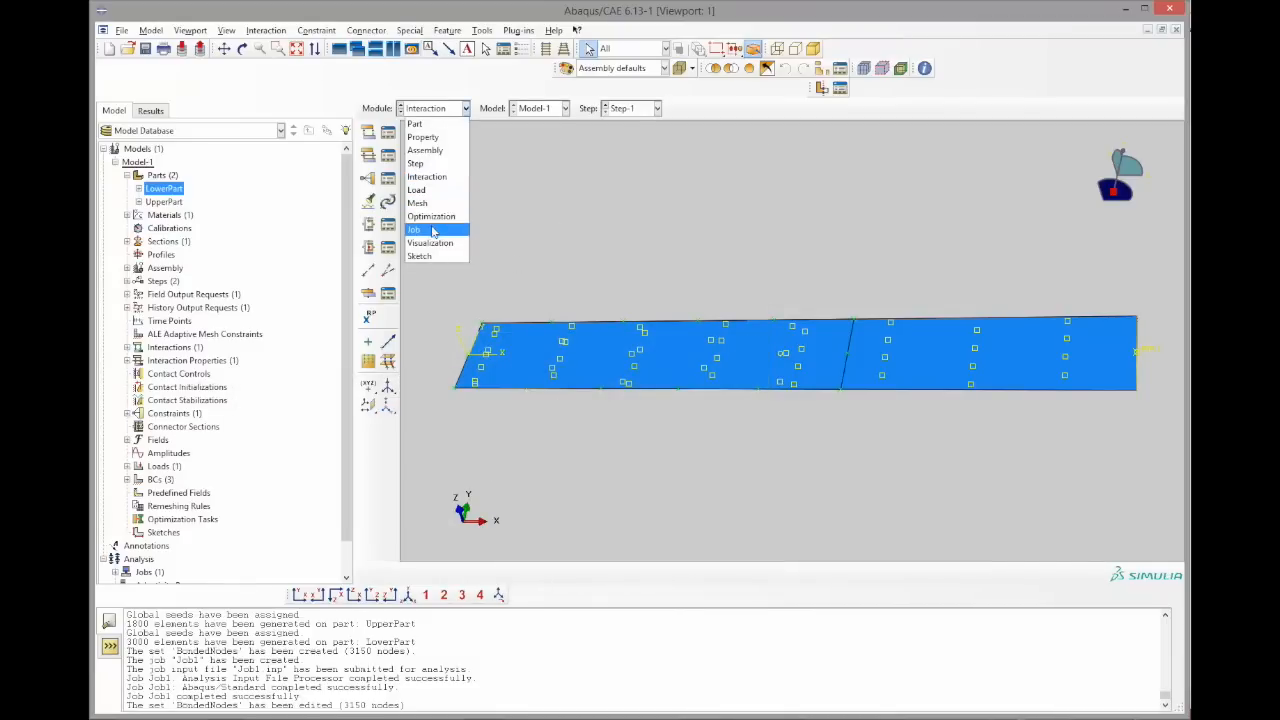
left_click(420, 229)
left_click(388, 132)
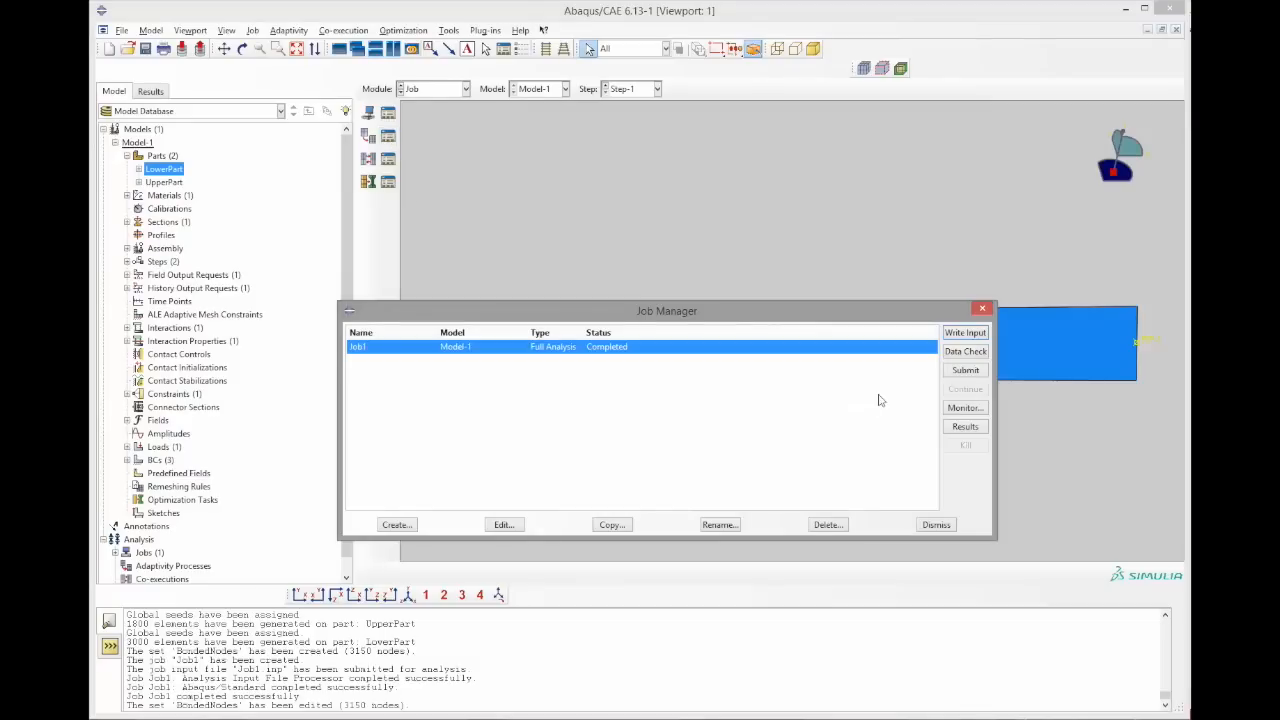
left_click(966, 370)
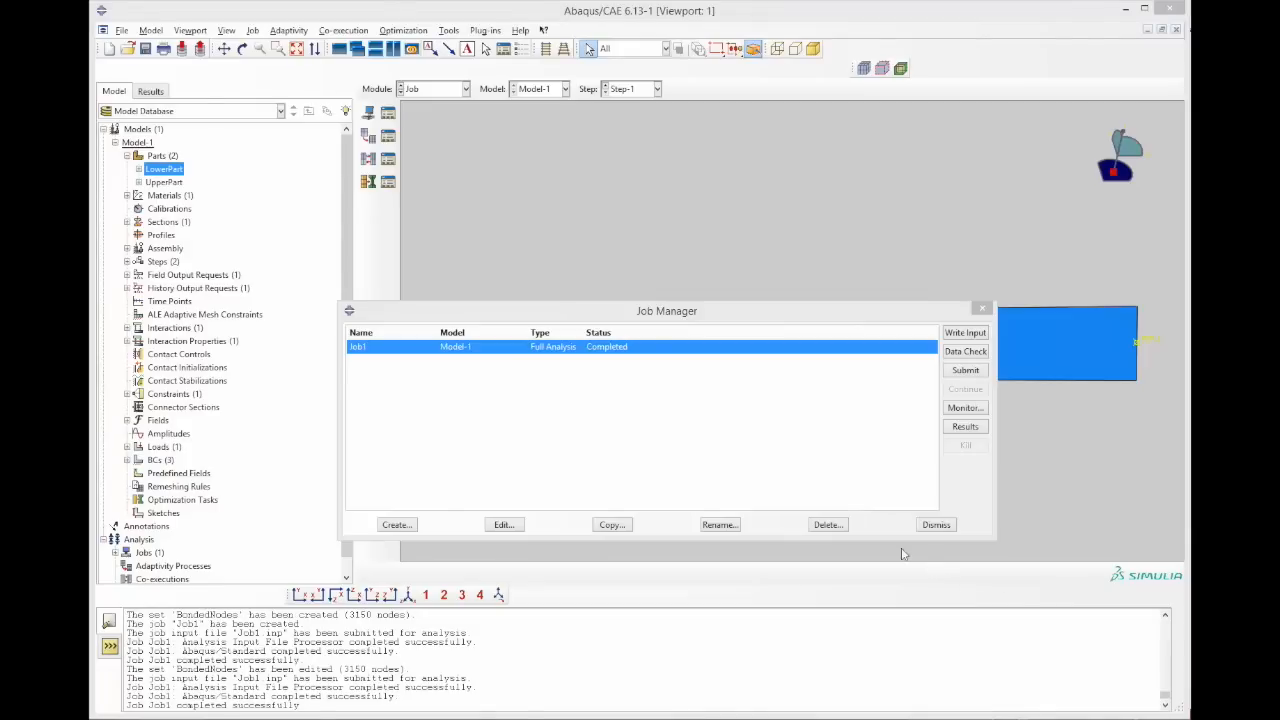
left_click(966, 371)
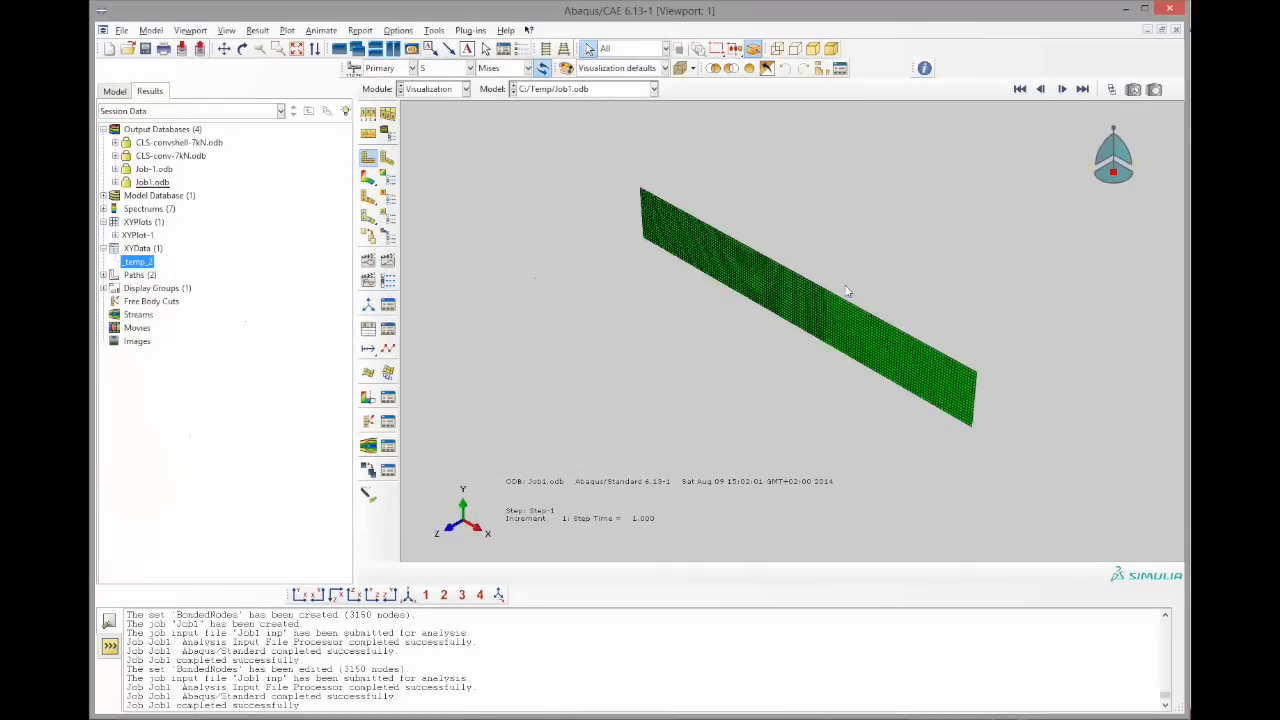
Plot the von Mises stress contours on the deformed shape and examine the bent strips from the side and in perspective
left_click_drag(846, 291, 783, 290, "ctrl+alt")
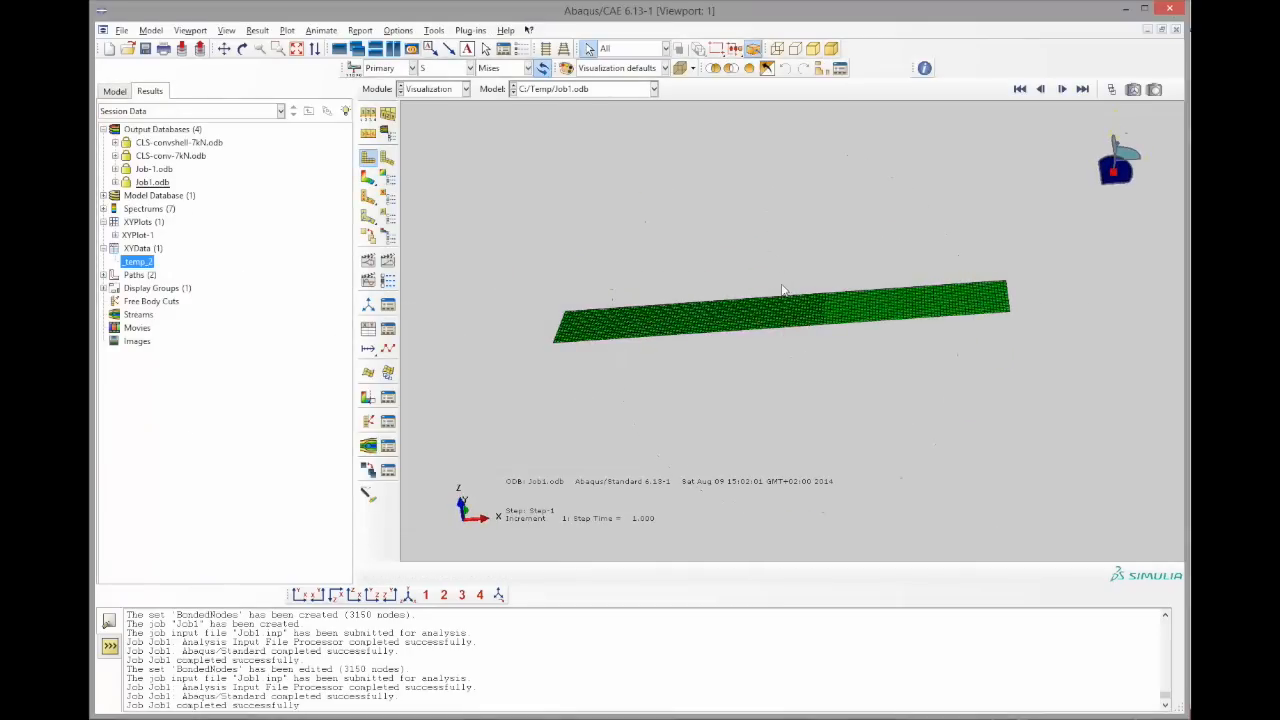
left_click(368, 177)
left_click_drag(760, 249, 790, 335, "ctrl+alt")
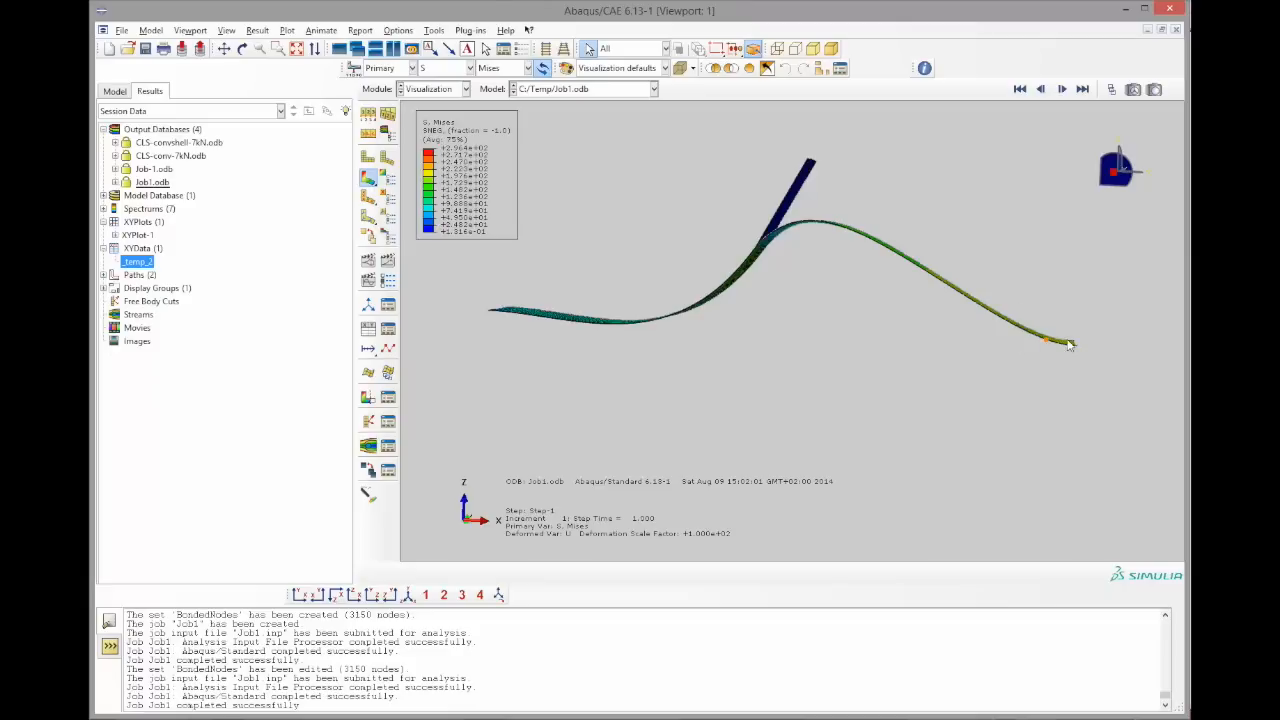
scroll(1083, 350, "up", 5)
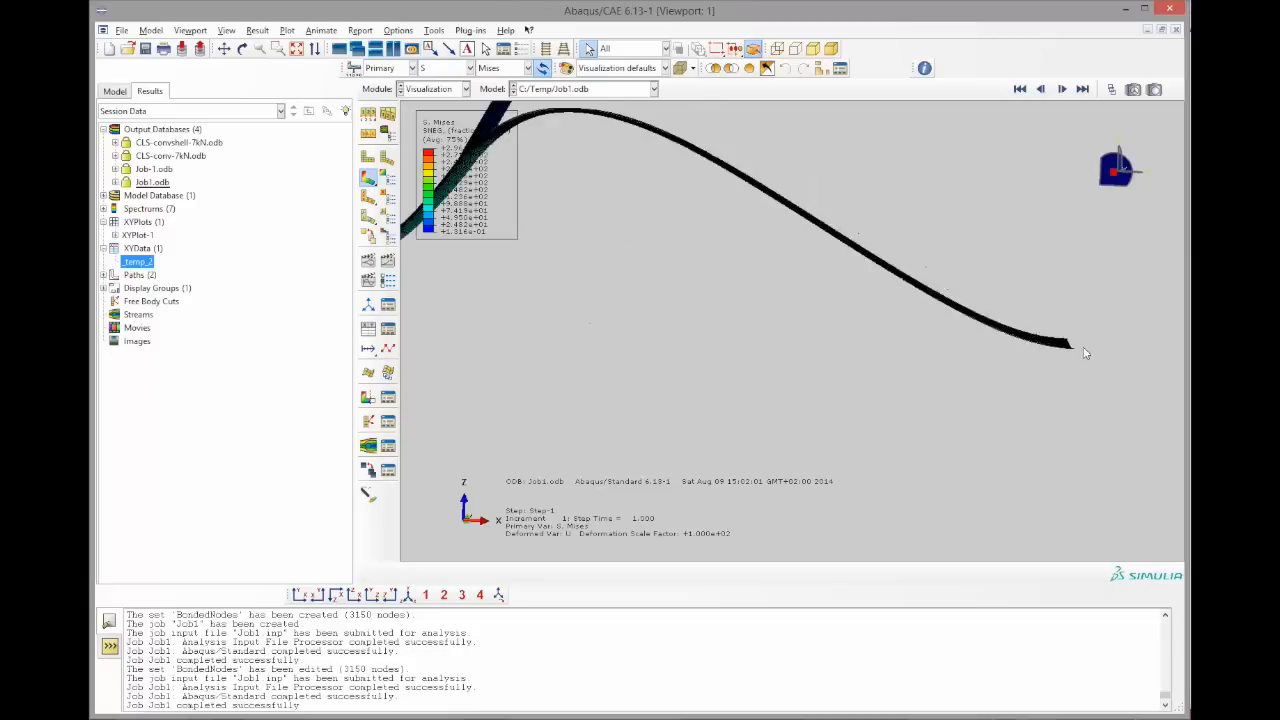
scroll(1080, 355, "down", 7)
scroll(842, 284, "up", 4)
left_click_drag(863, 260, 834, 408, "ctrl+alt")
scroll(899, 318, "down", 1)
scroll(899, 320, "down", 3)
scroll(878, 304, "up", 4)
scroll(886, 373, "down", 2)
Set the uniform deformation scale factor in the common plot options to 10
left_click(434, 30)
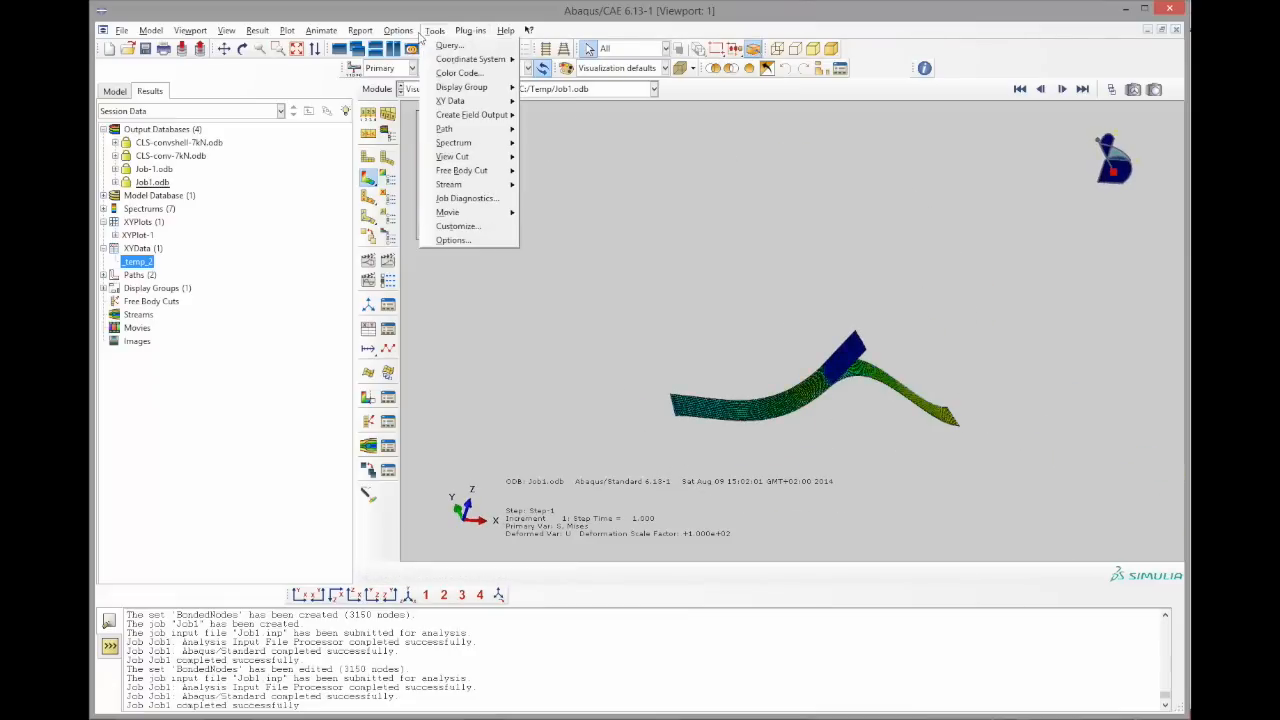
left_click(415, 45)
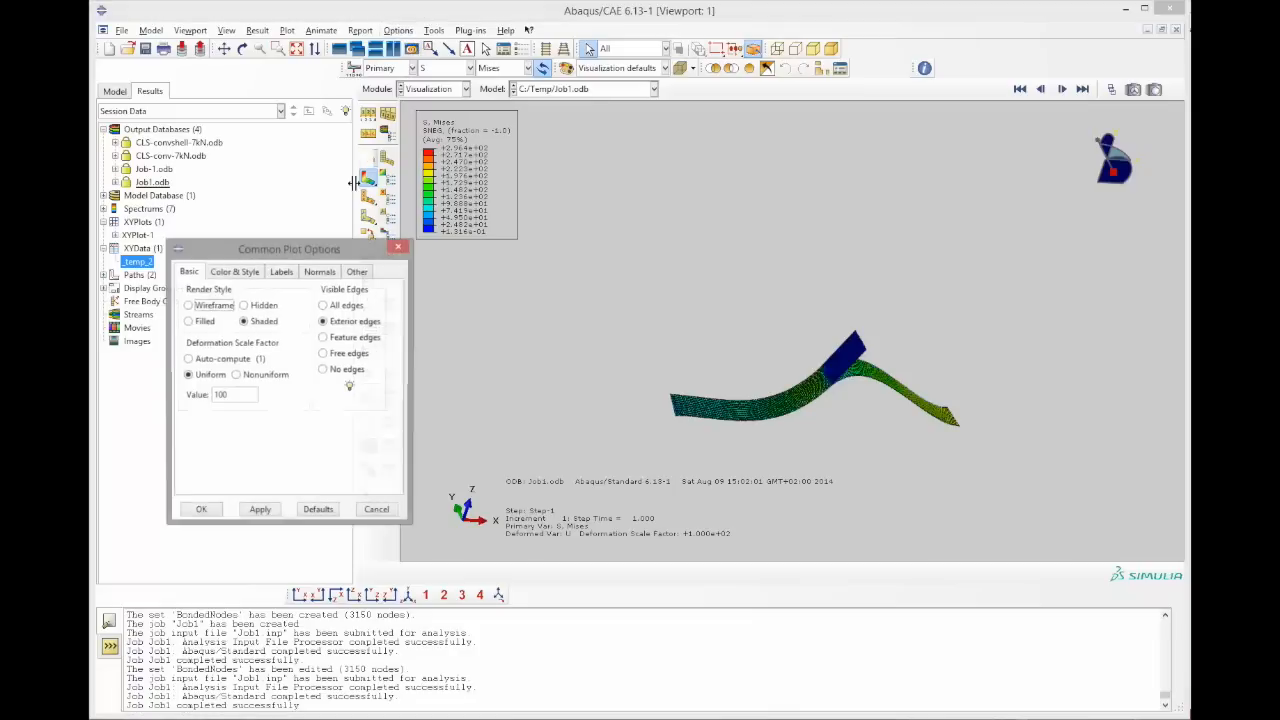
key("BackSpace")
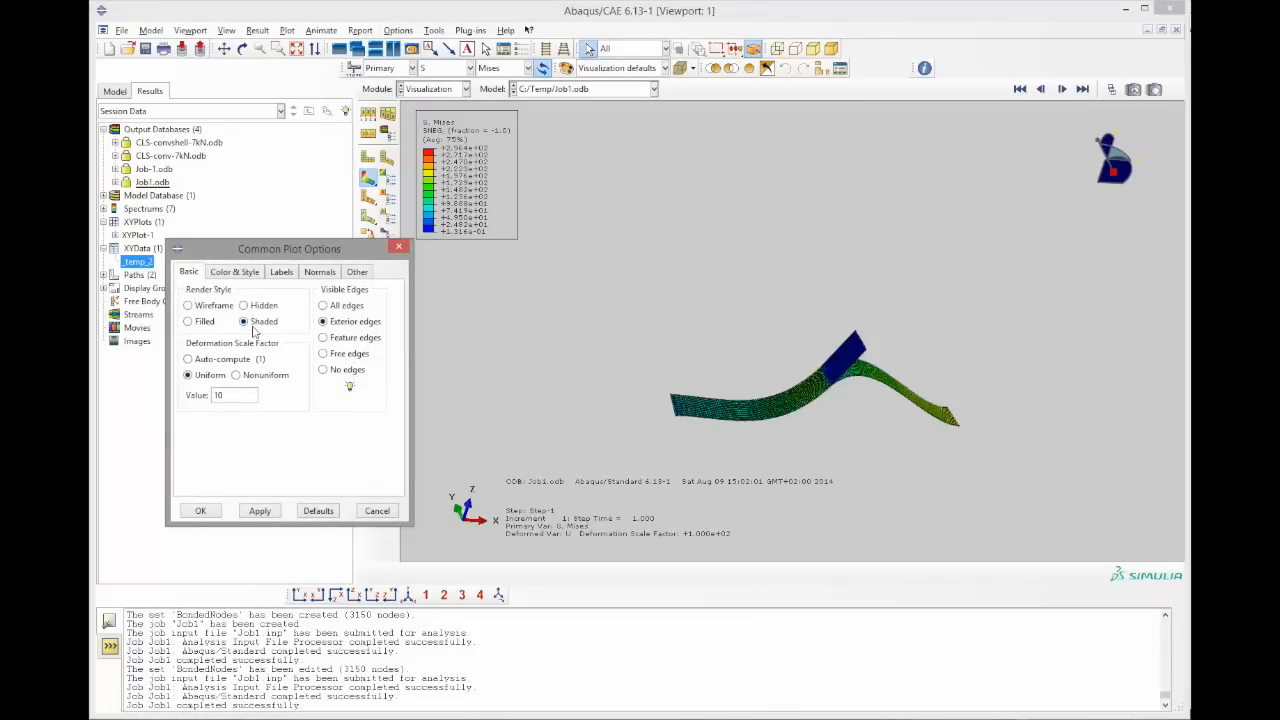
left_click(200, 511)
Change the contoured primary variable to ENRRT11 for the slave and master surface pair
scroll(879, 361, "up", 5)
left_click_drag(880, 362, 862, 274, "ctrl+alt")
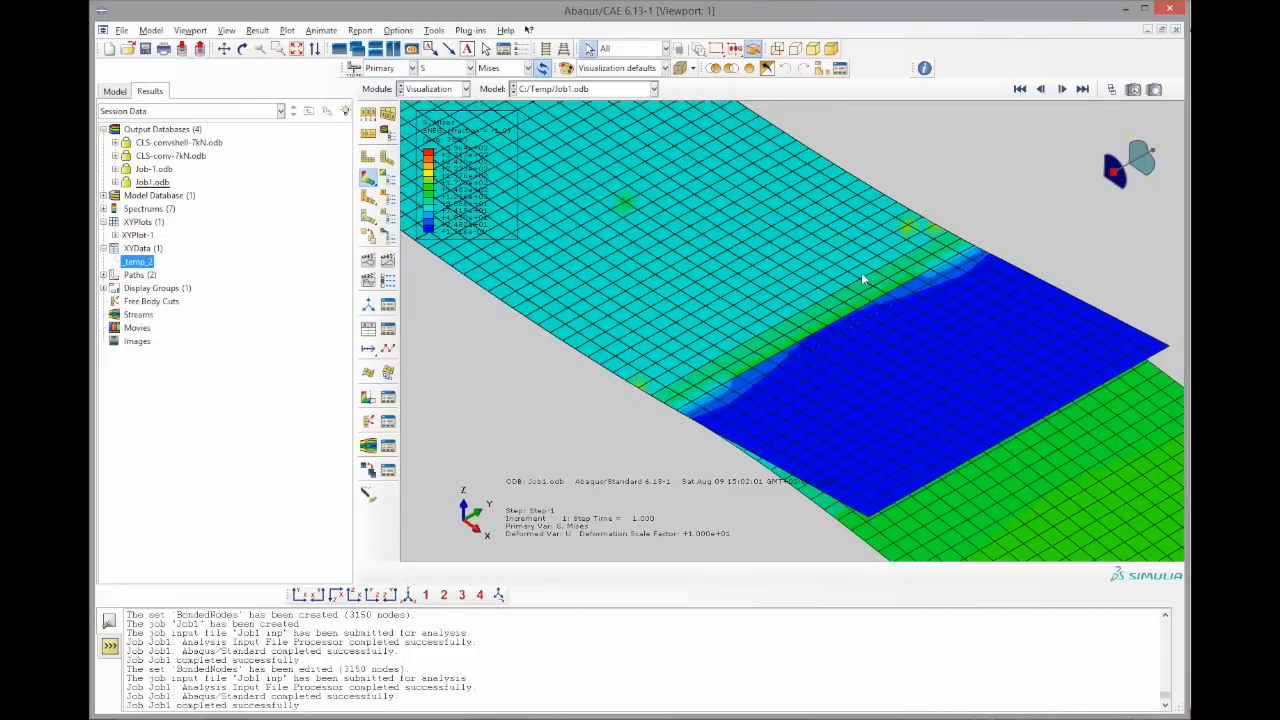
left_click(455, 70)
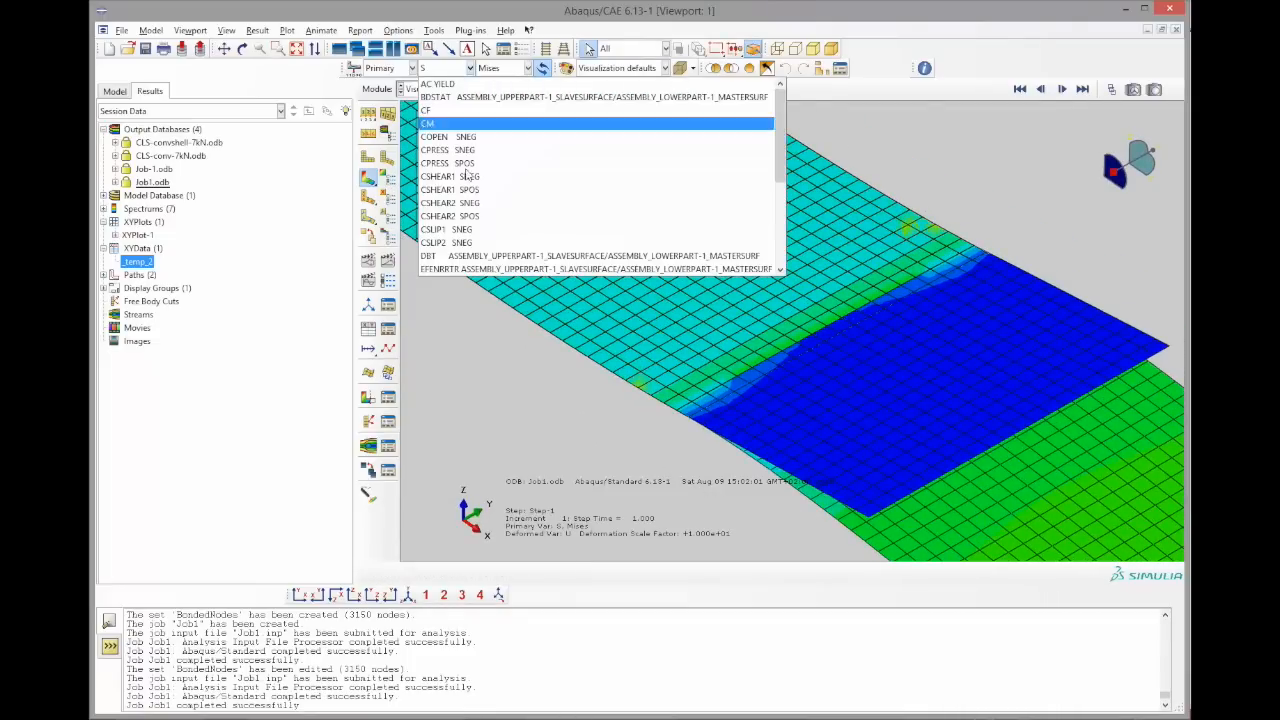
scroll(472, 172, "up", 3)
scroll(472, 170, "down", 2)
scroll(472, 170, "up", 1)
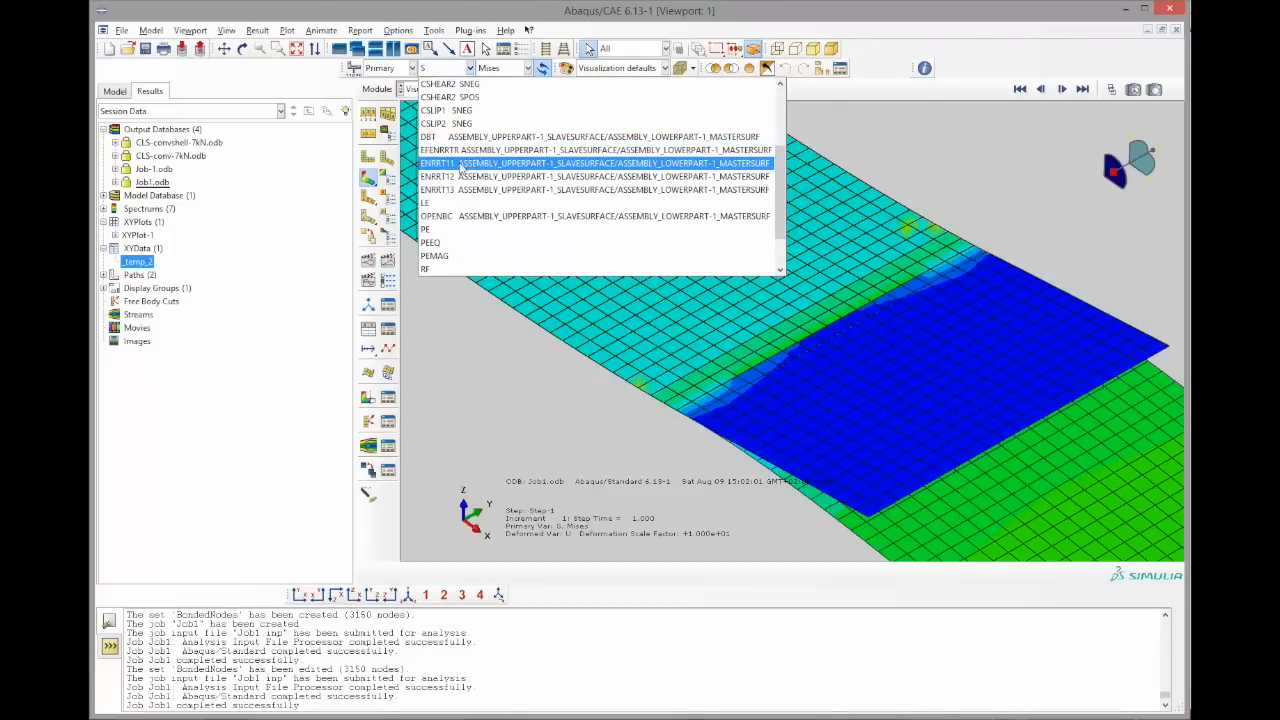
left_click(460, 165)
Examine the ENRRT11 energy release rate distribution along the debond front and its contour legend
left_click_drag(777, 253, 877, 331, "ctrl+alt")
scroll(862, 354, "down", 3)
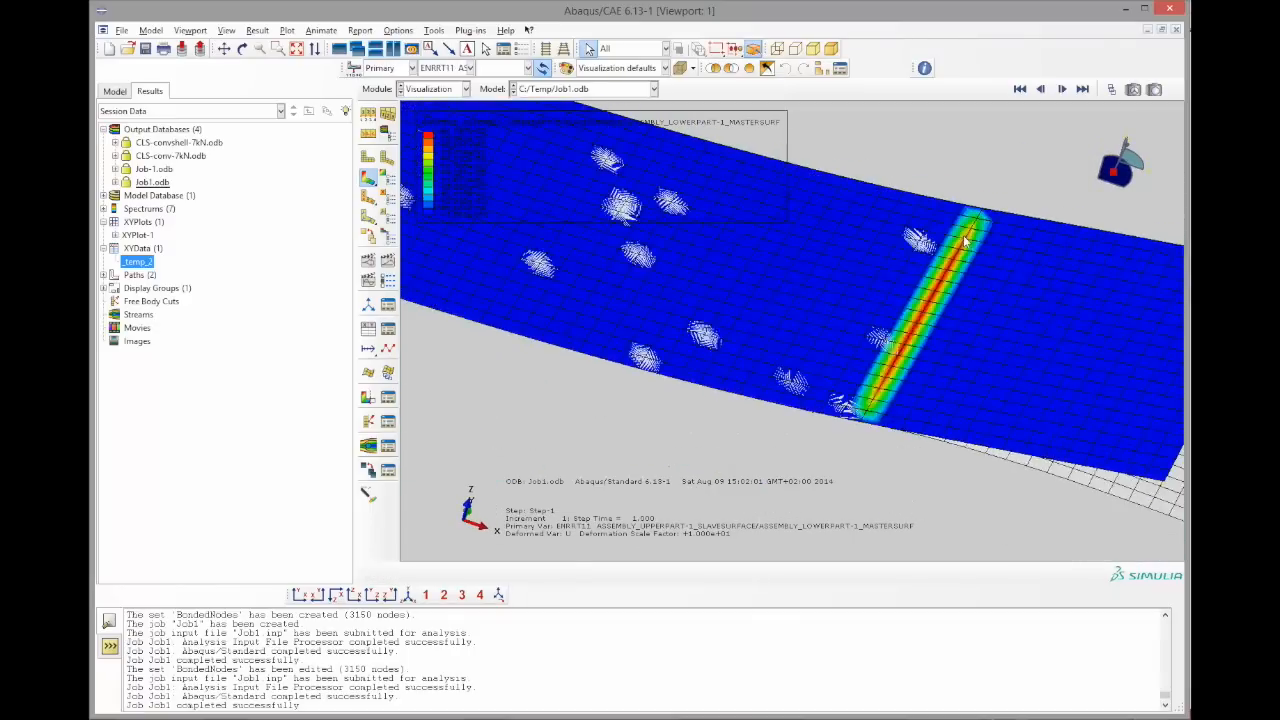
scroll(954, 256, "up", 2)
scroll(930, 350, "down", 2)
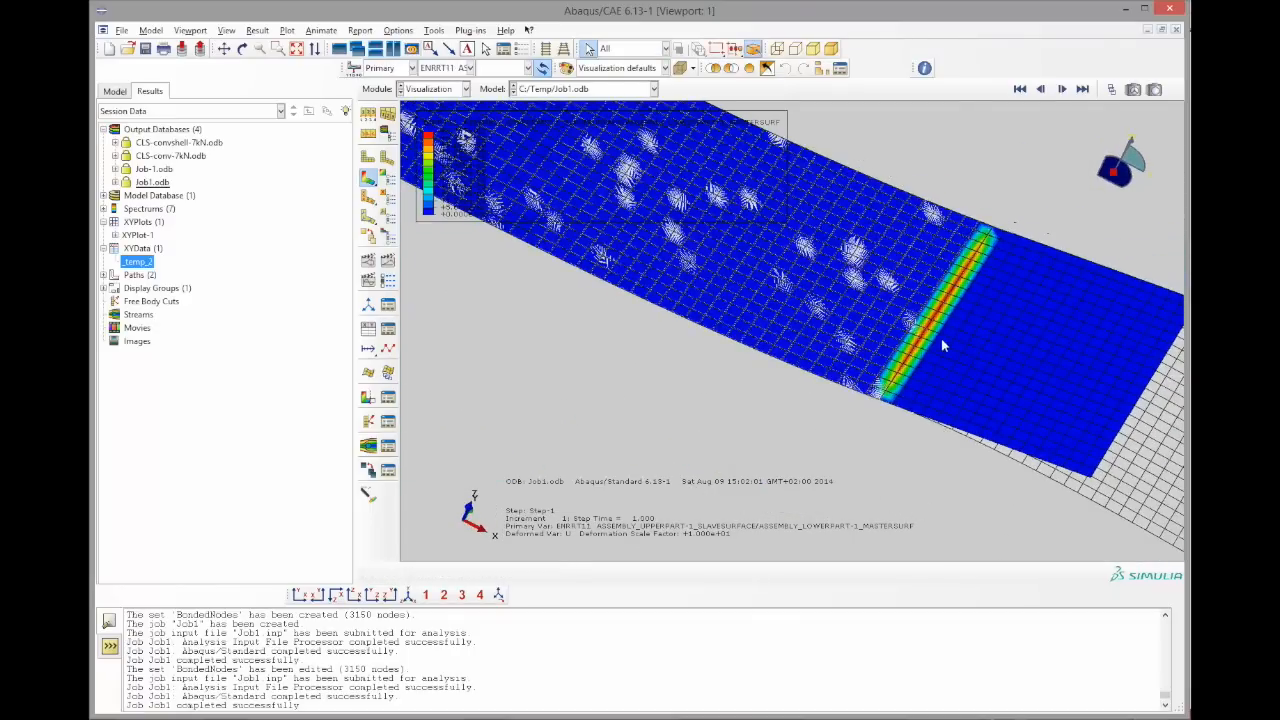
left_click_drag(941, 338, 895, 378, "ctrl+alt")
scroll(872, 413, "down", 2)
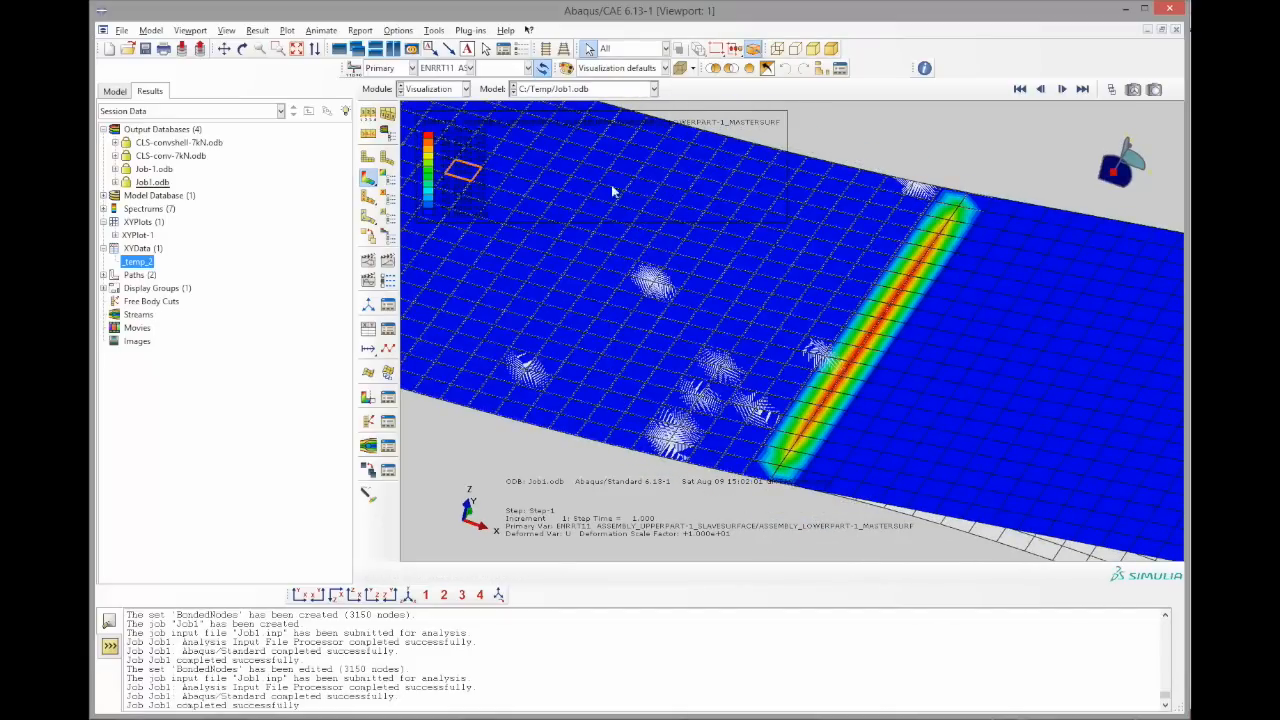
scroll(870, 375, "up", 3)
middle_click_drag(774, 364, 660, 457, "ctrl+alt")
left_click_drag(766, 426, 854, 427, "ctrl+alt")
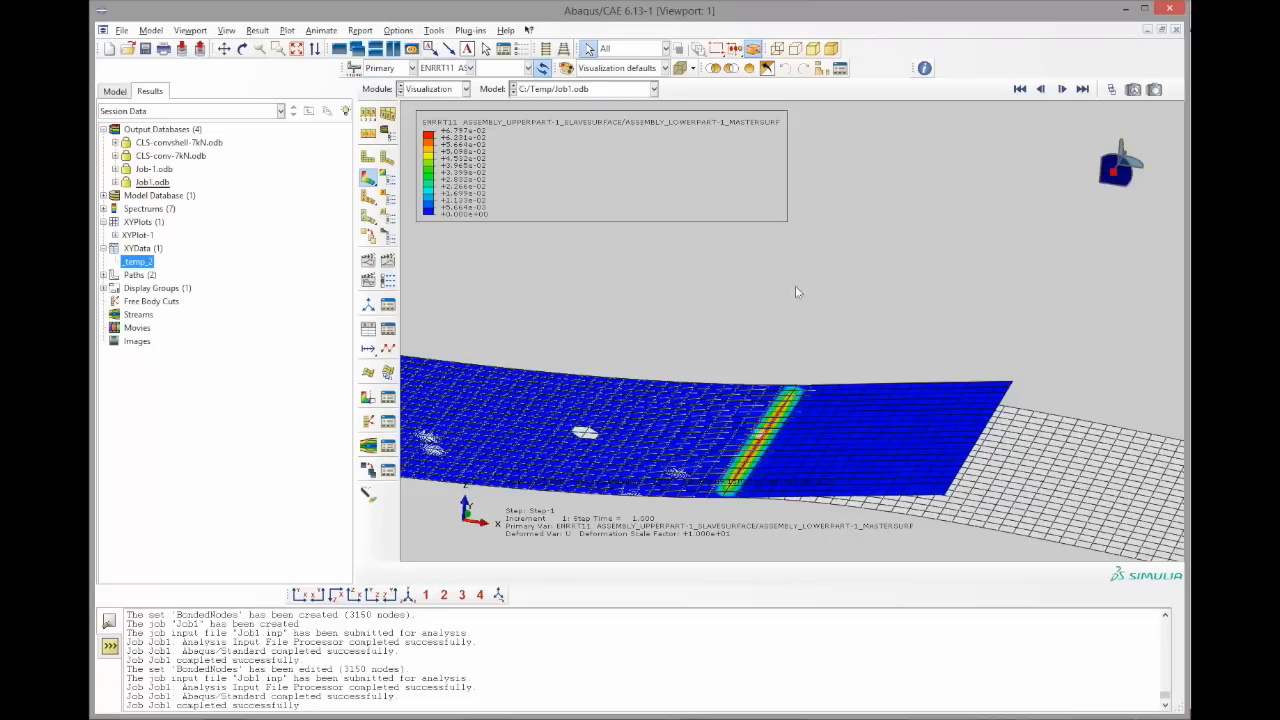
Start creating a field output from fields and name it Gtot
left_click(436, 31)
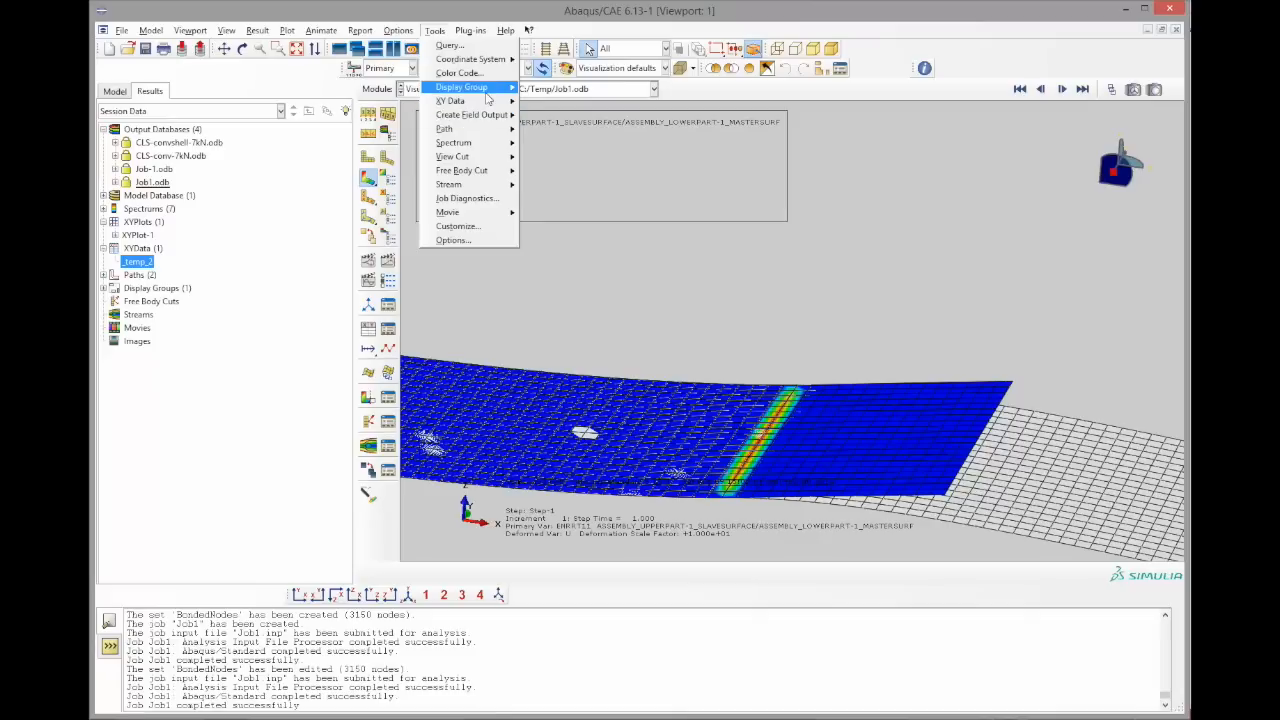
mouse_move(485, 63)
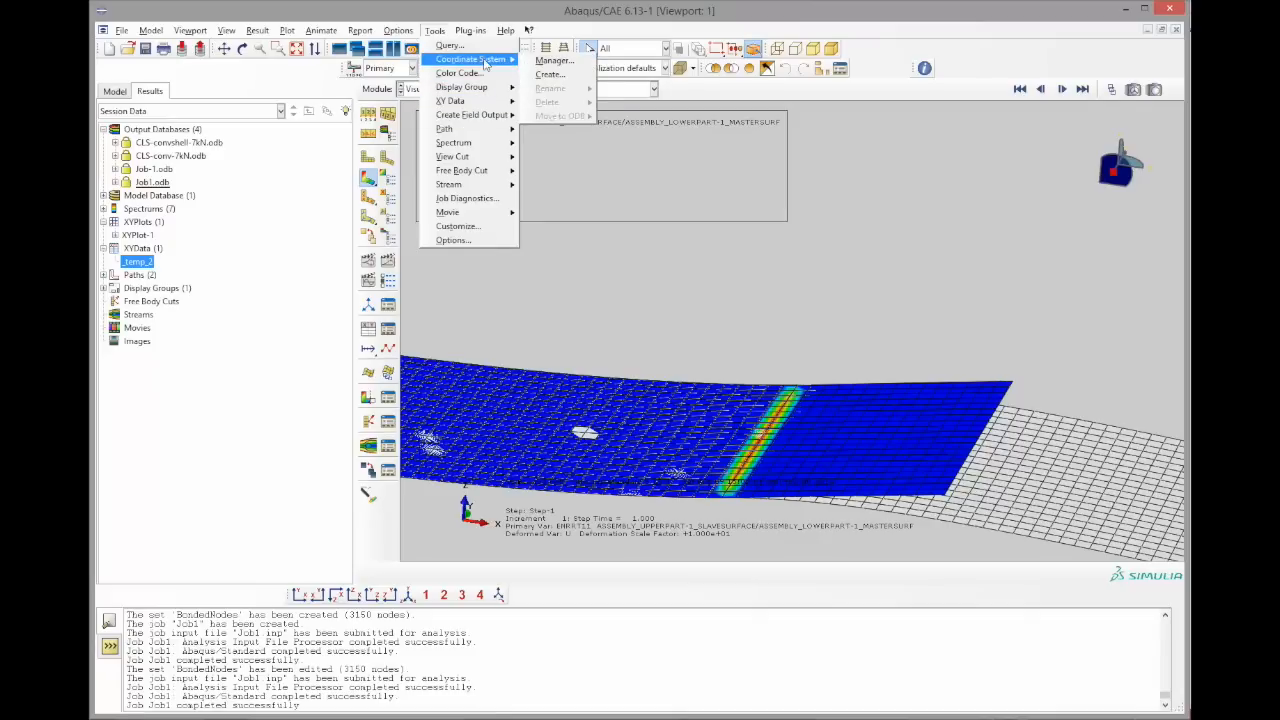
mouse_move(484, 116)
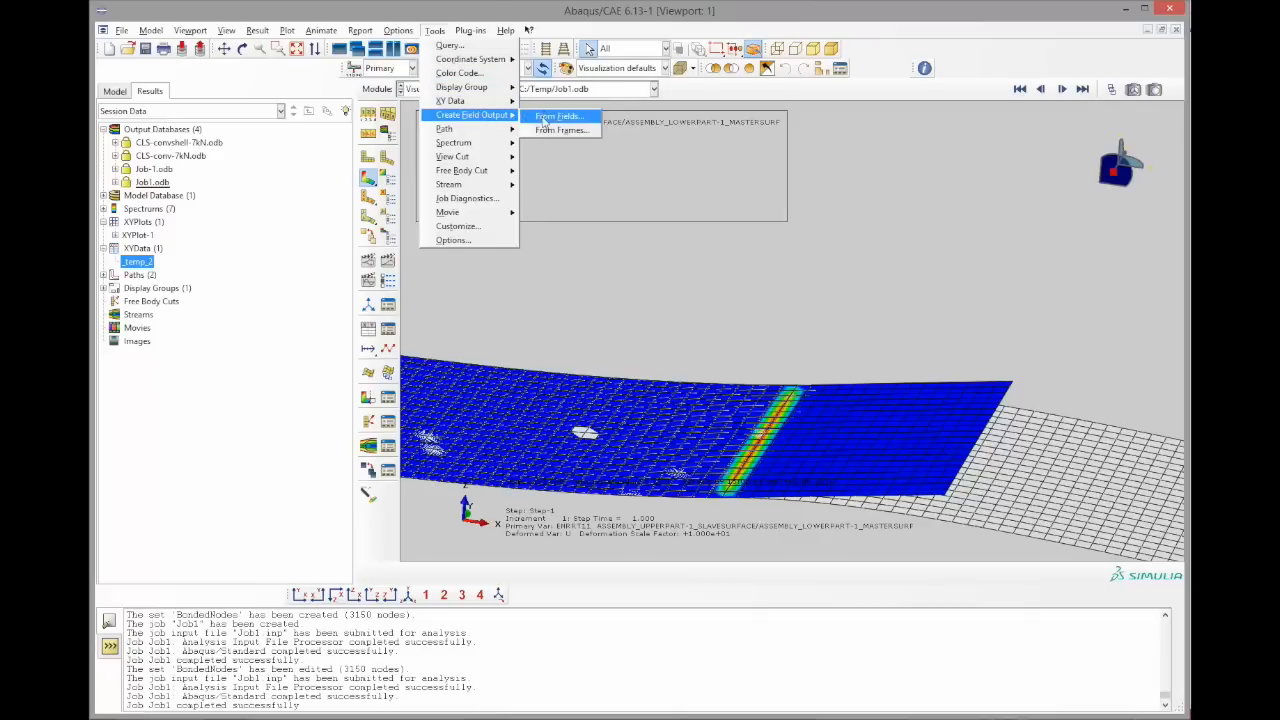
left_click(544, 117)
left_click(393, 287)
left_click_drag(376, 212, 265, 213)
type("C")
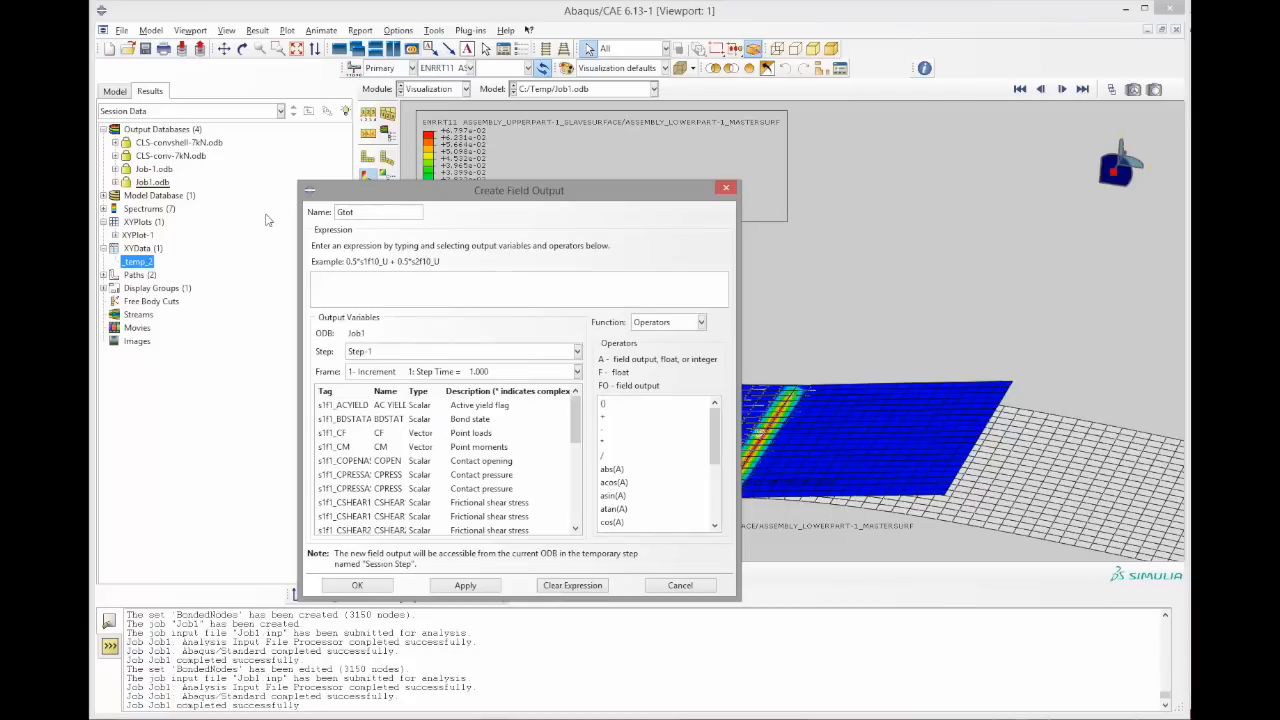
Define the Gtot expression as the sum of ENRRT11, ENRRT12 and ENRRT13 and create the field output
left_click_drag(576, 425, 575, 500)
scroll(575, 500, "up", 2)
double_click(478, 450)
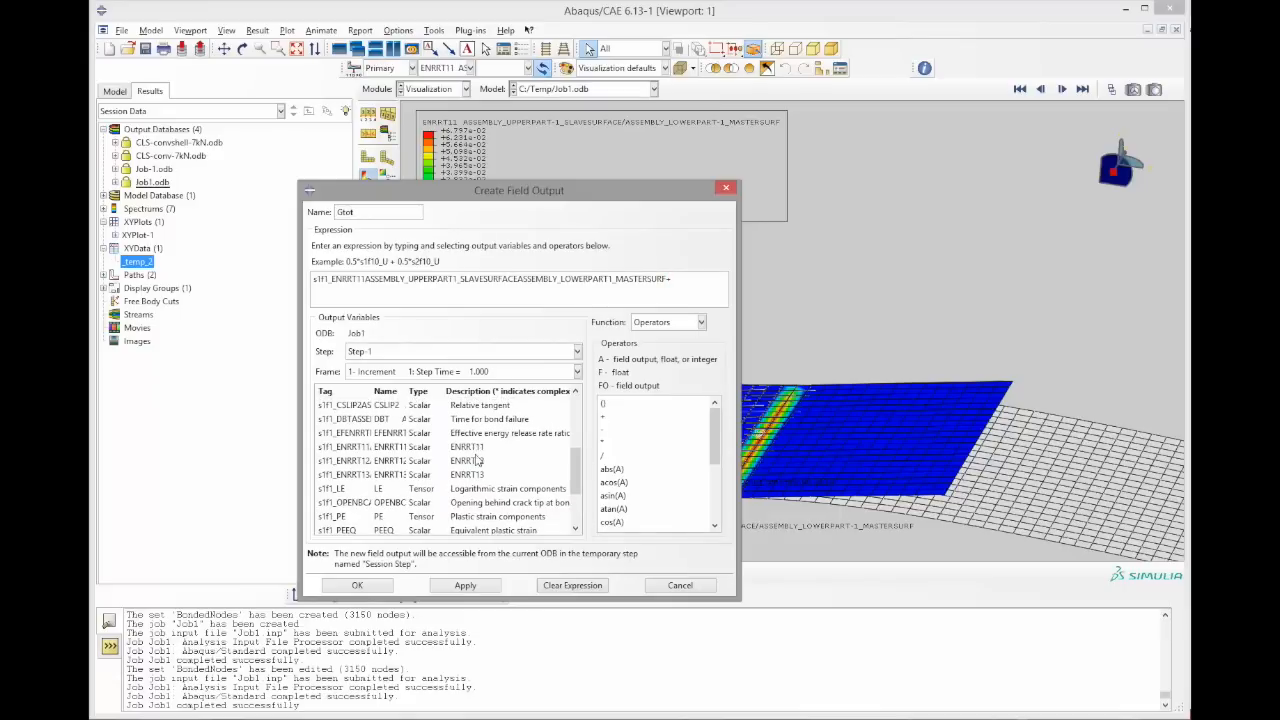
double_click(478, 460)
double_click(477, 474)
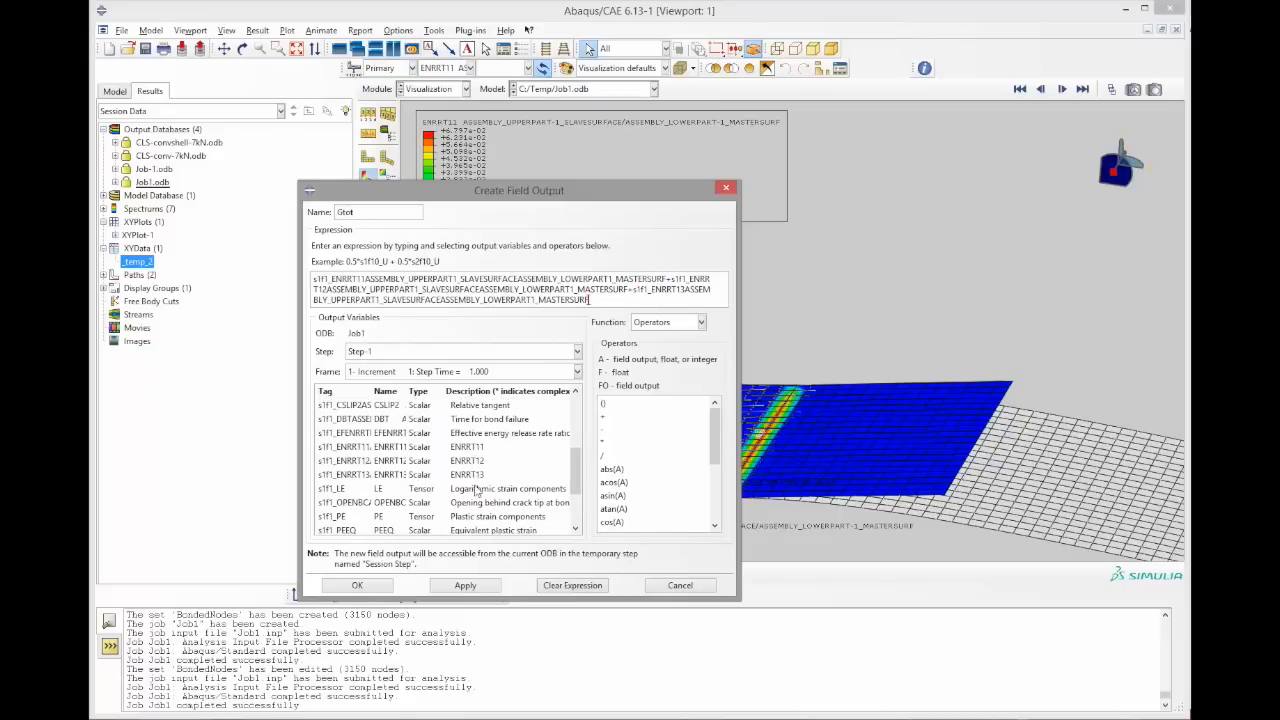
left_click(360, 586)
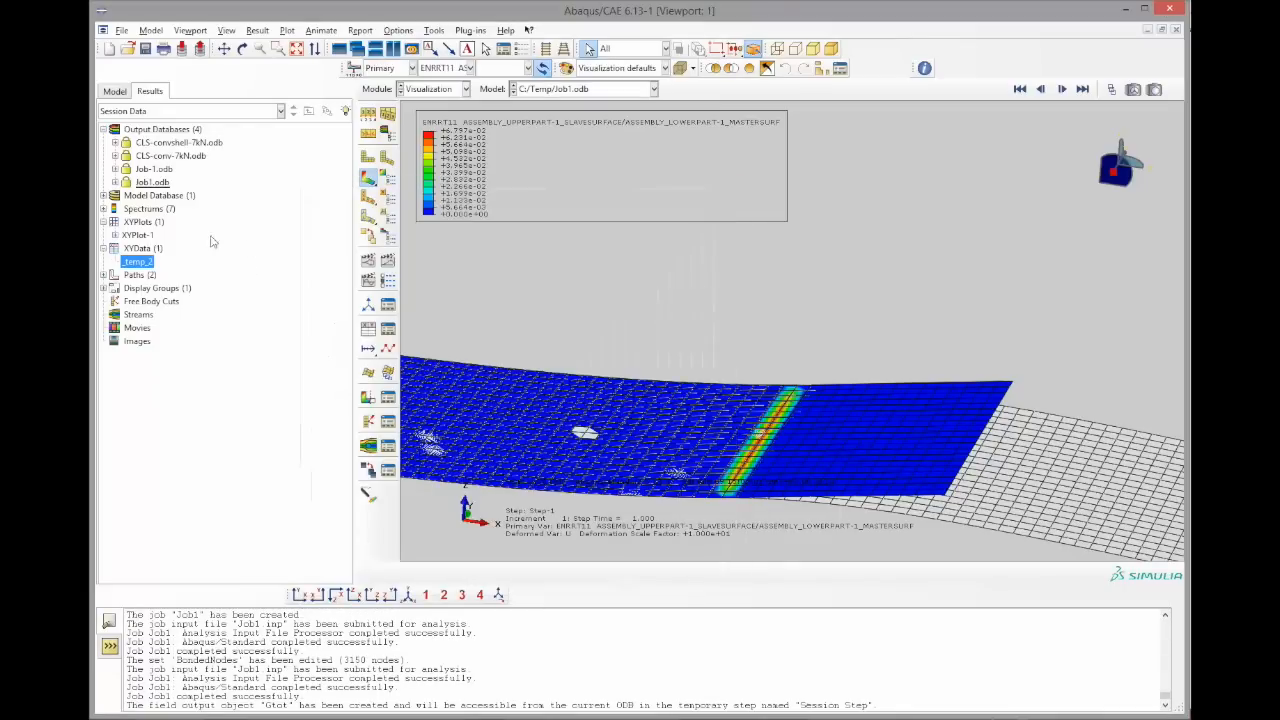
Expand the steps of Job1.odb and activate Session Step to plot the Gtot contours
left_click(114, 183)
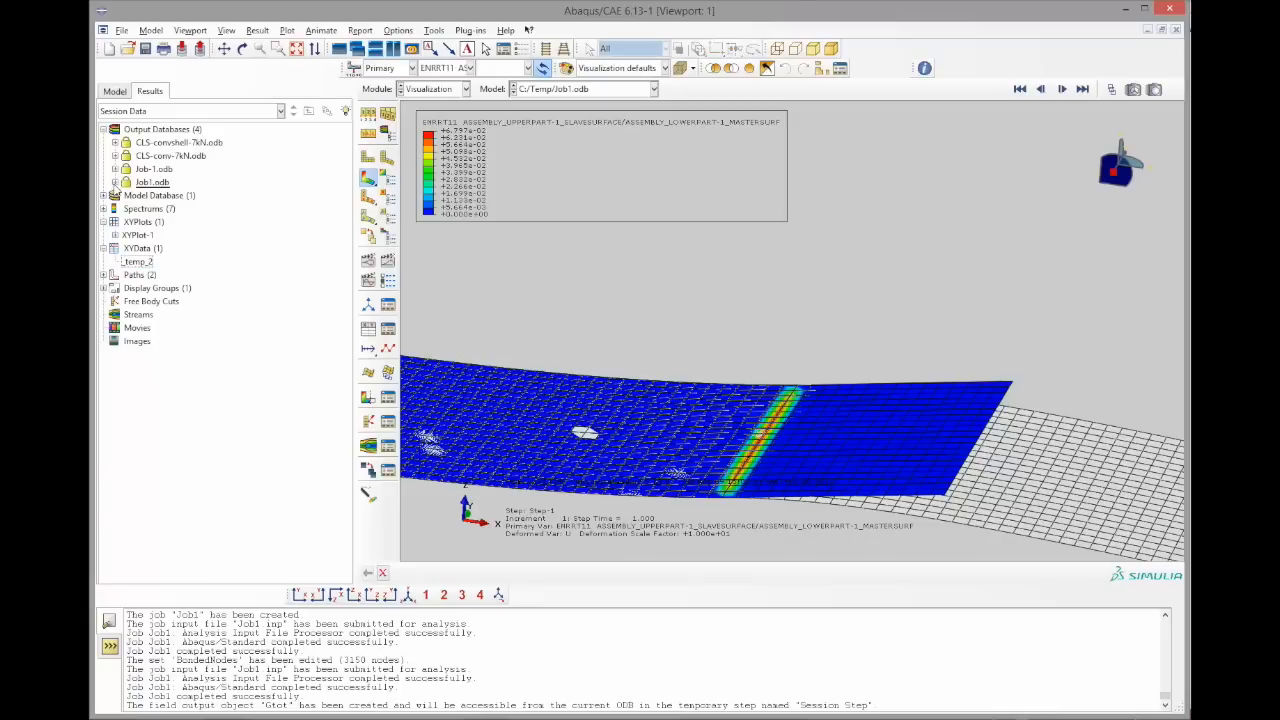
left_click(115, 183)
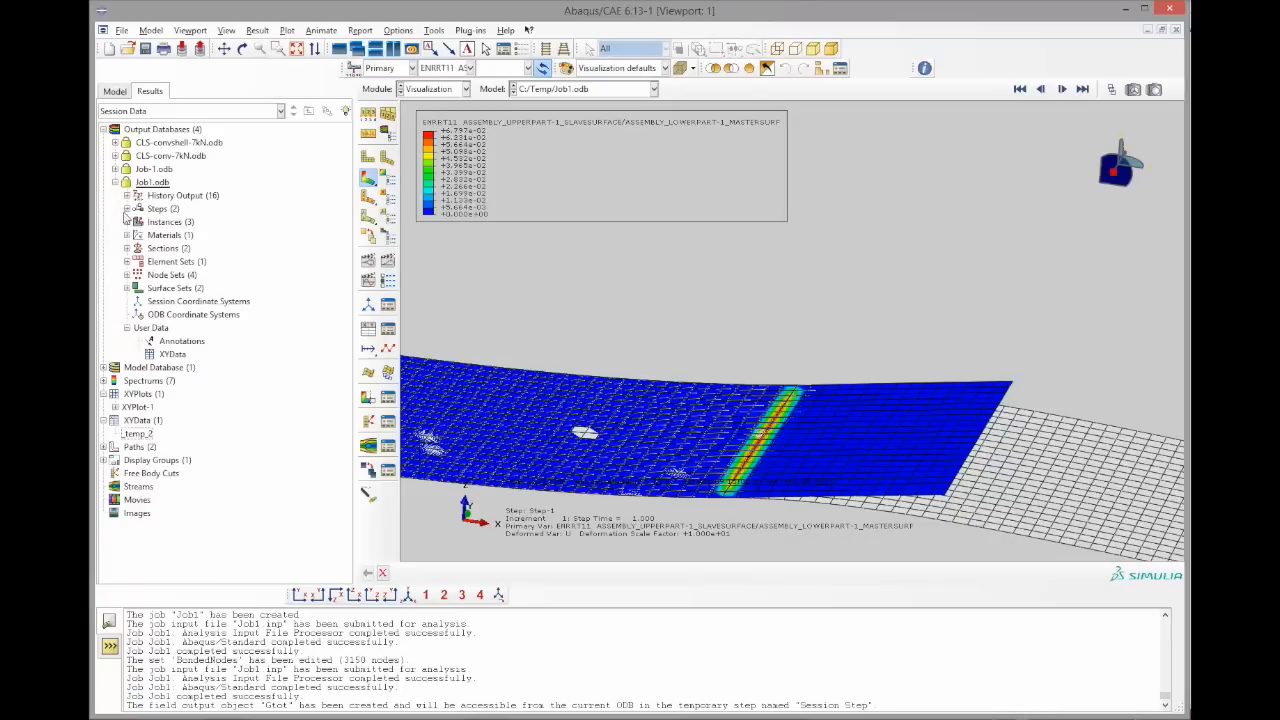
left_click(127, 209)
double_click(160, 235)
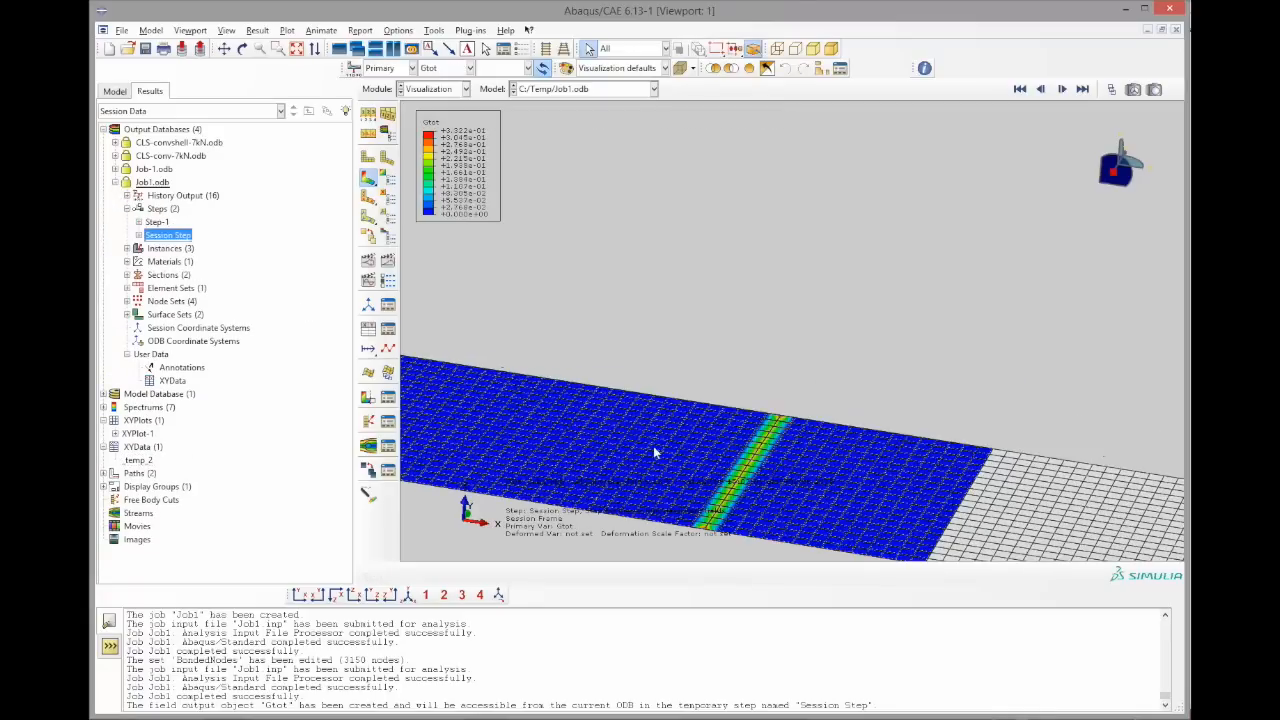
Probe the nodal Gtot values at both ends of the debond front and discard the probe table without writing it to file
middle_click_drag(804, 416, 804, 338, "ctrl+alt")
scroll(763, 420, "down", 3)
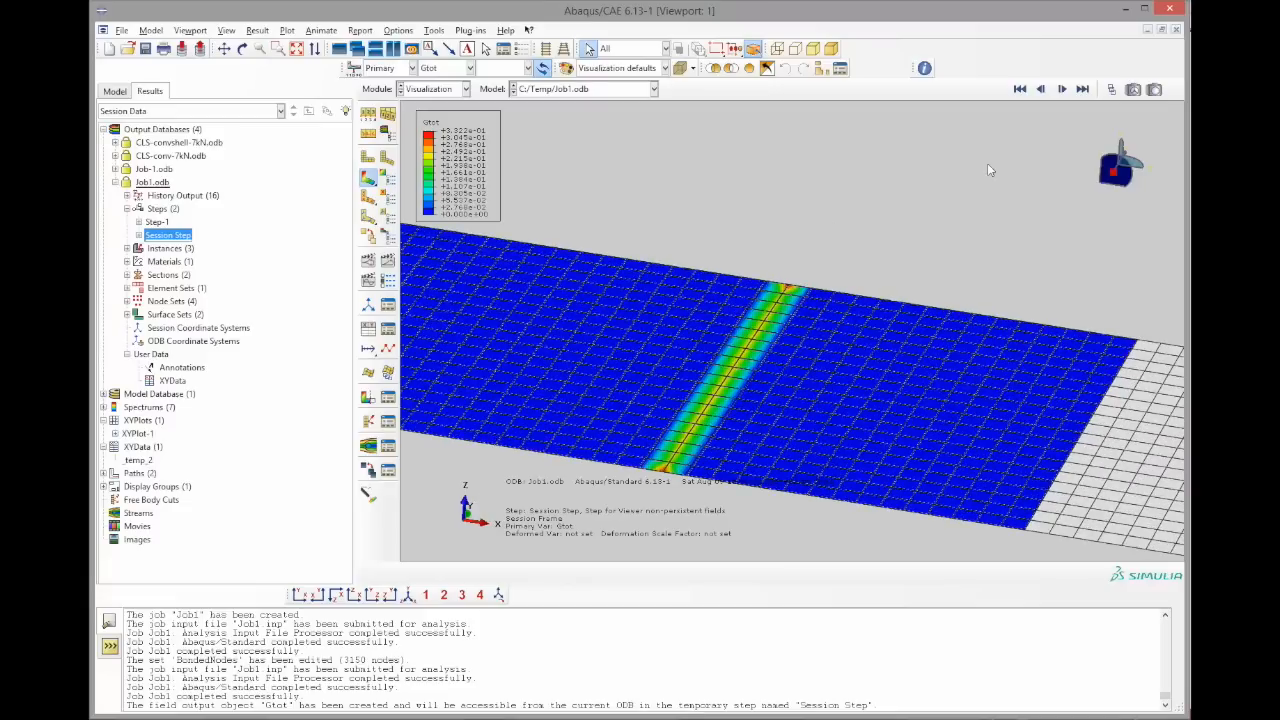
left_click(924, 69)
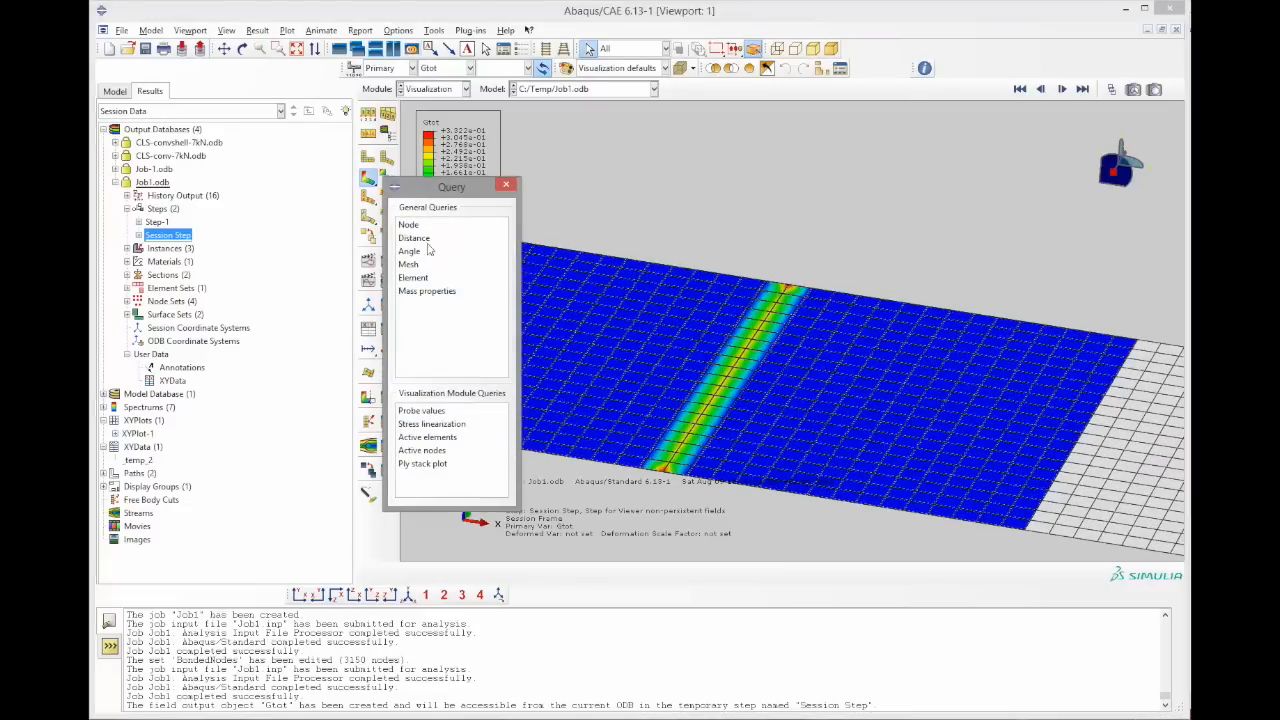
left_click(432, 411)
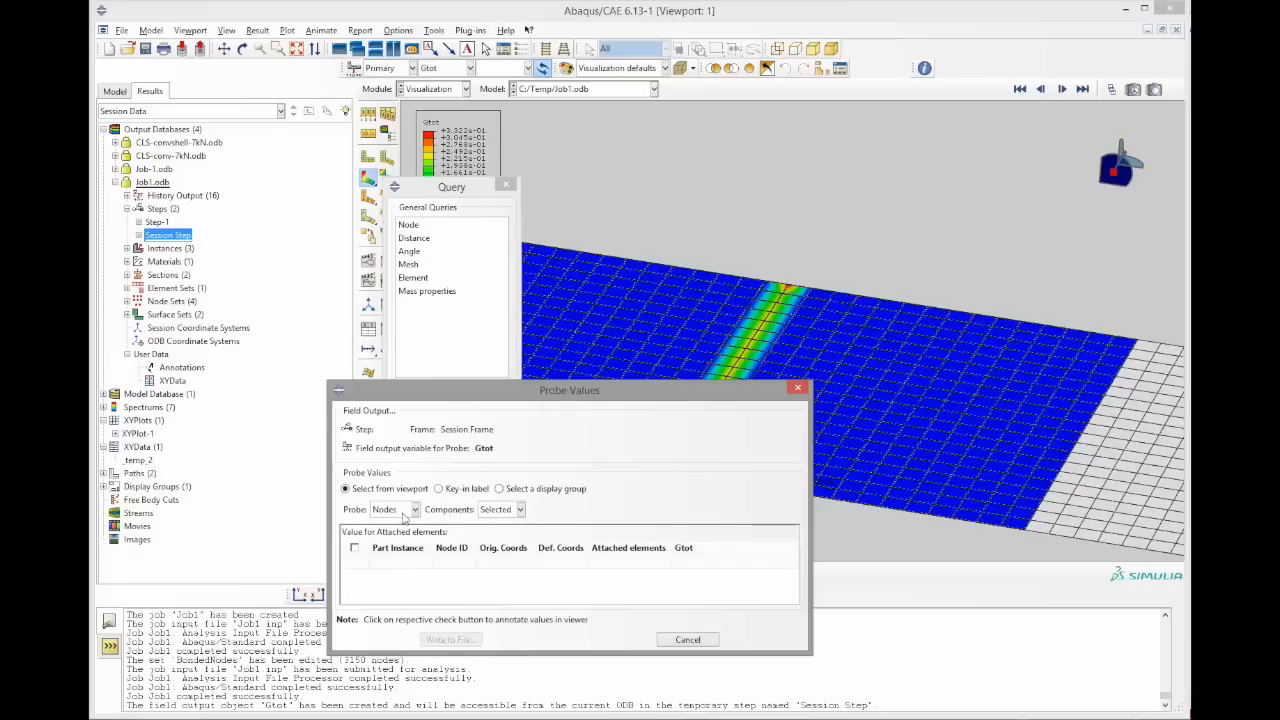
left_click_drag(644, 398, 459, 381)
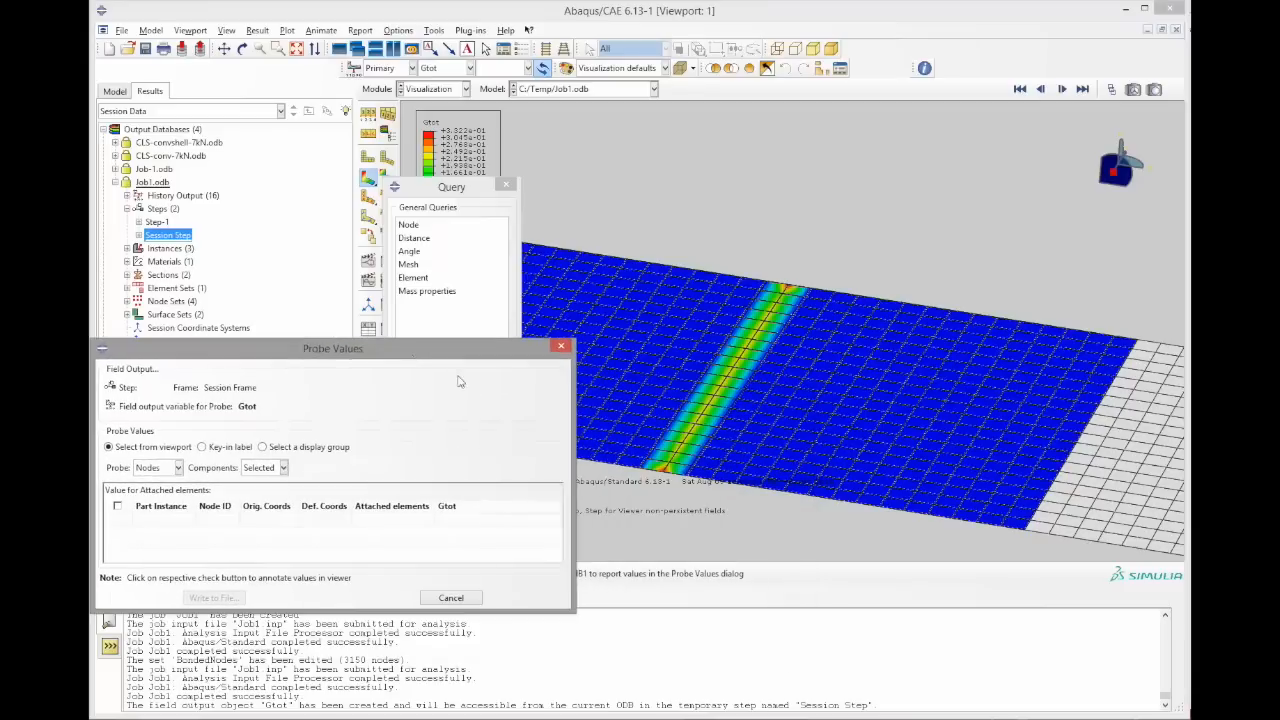
left_click(668, 483)
left_click(791, 288)
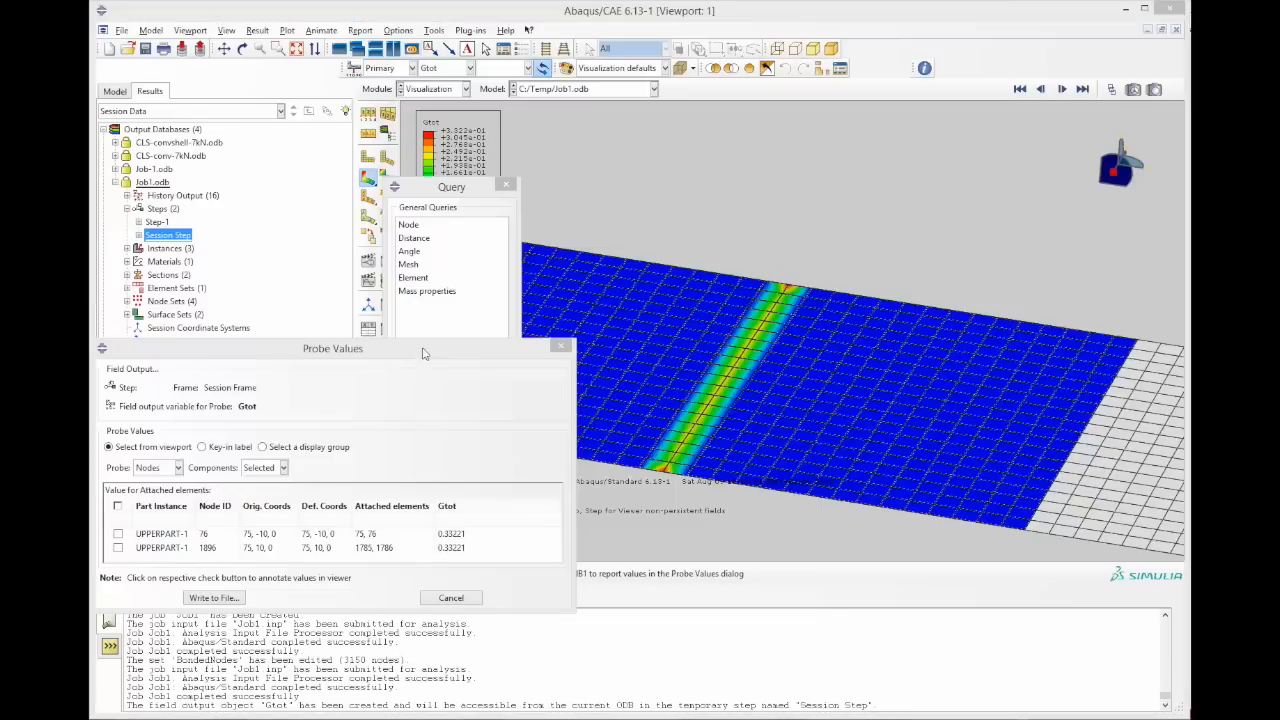
left_click_drag(427, 352, 425, 307)
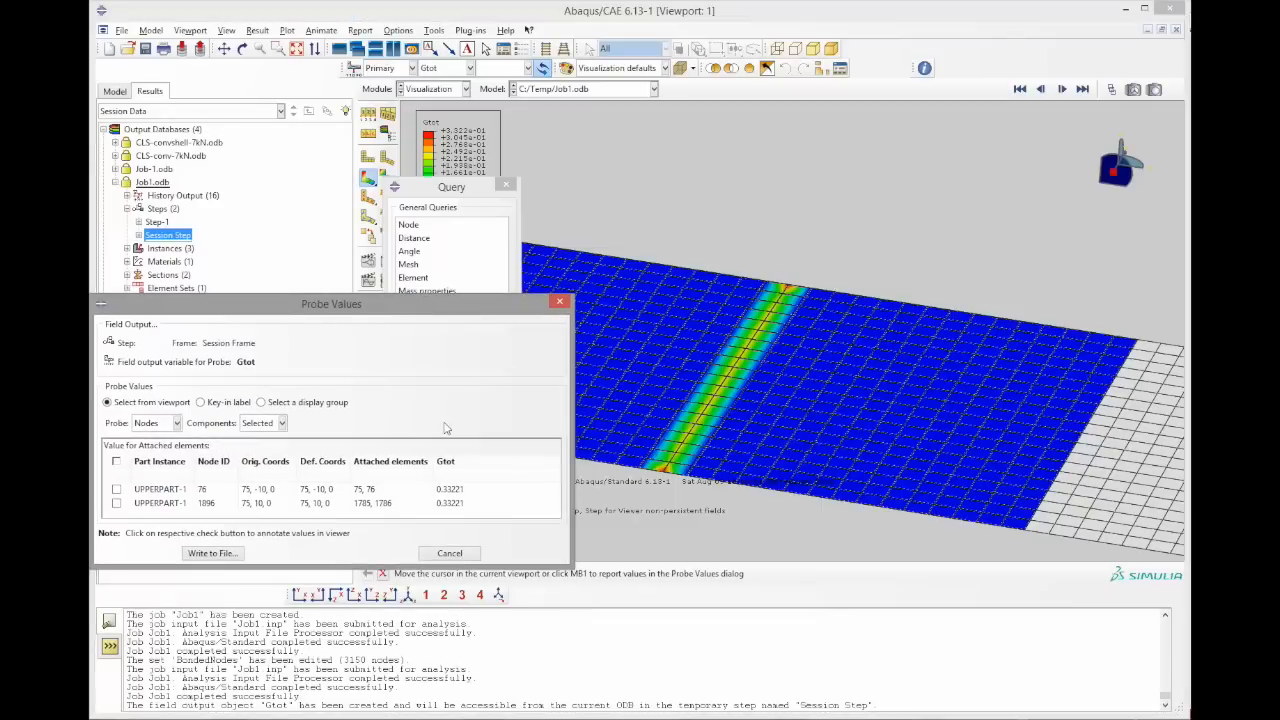
left_click(445, 556)
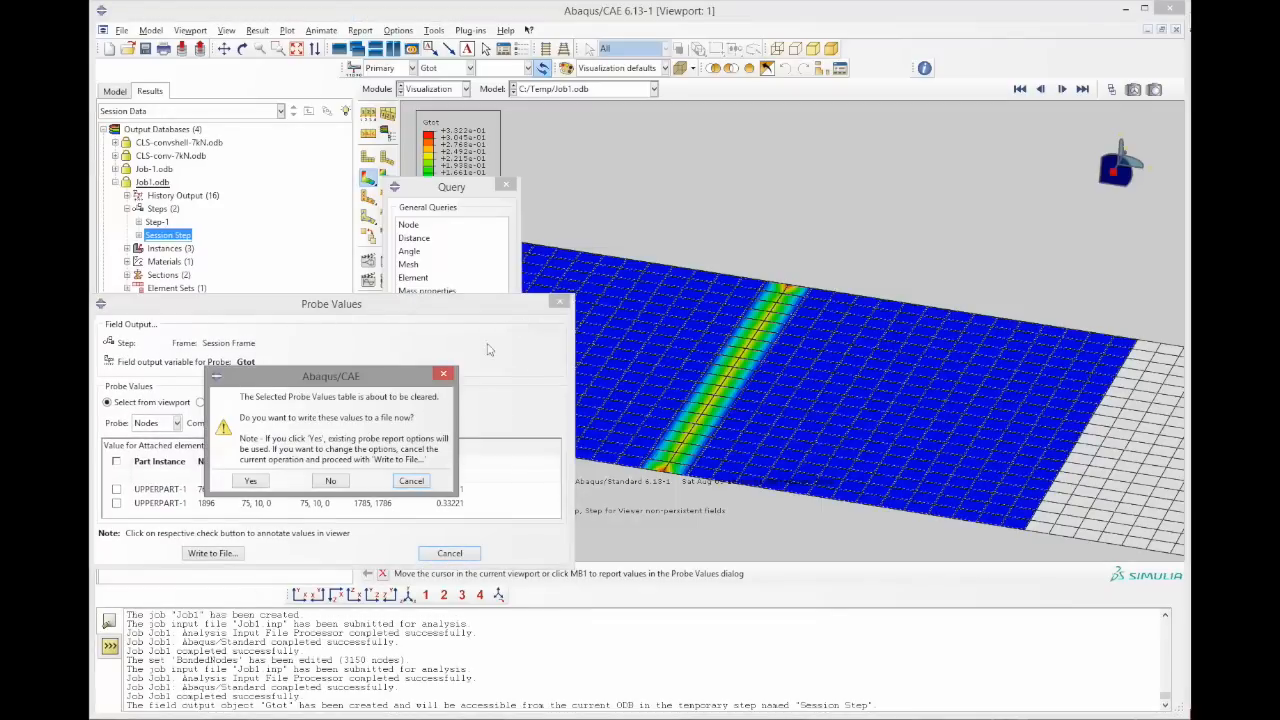
left_click(329, 484)
left_click(506, 185)
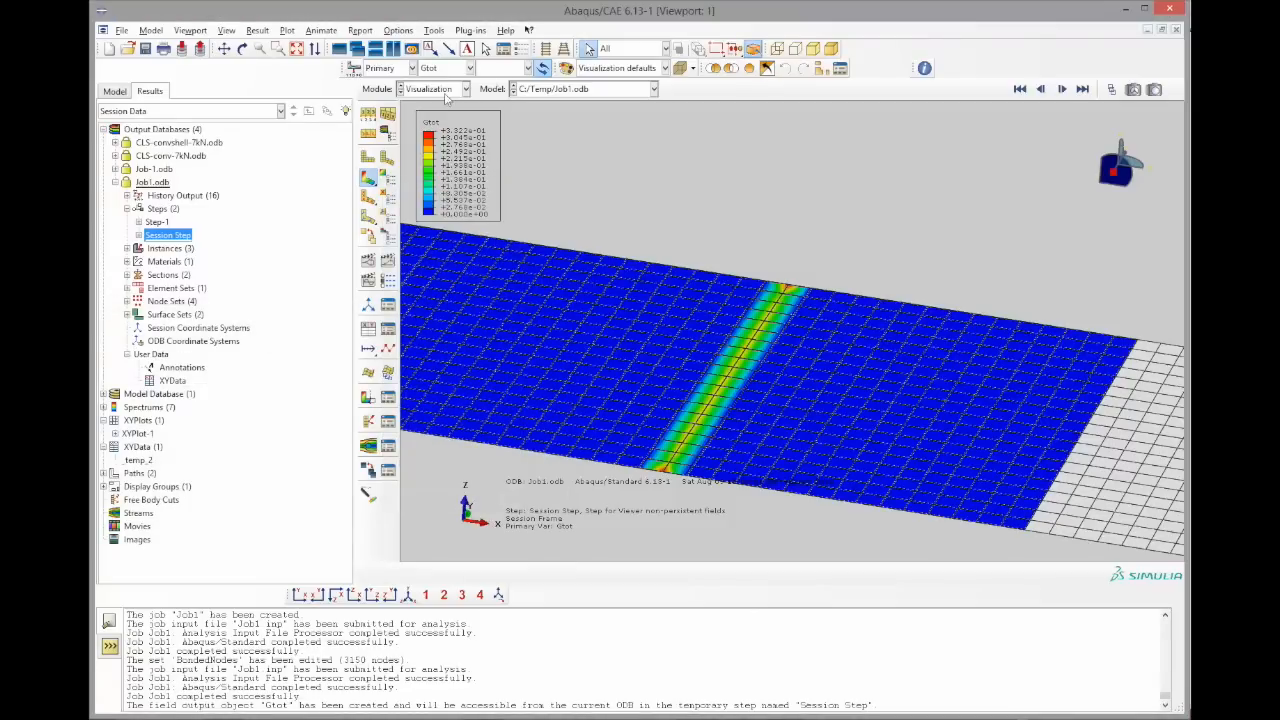
Activate Step-1 and plot ENRRT11 against Y distance along Path-2 on the deformed shape
double_click(155, 221)
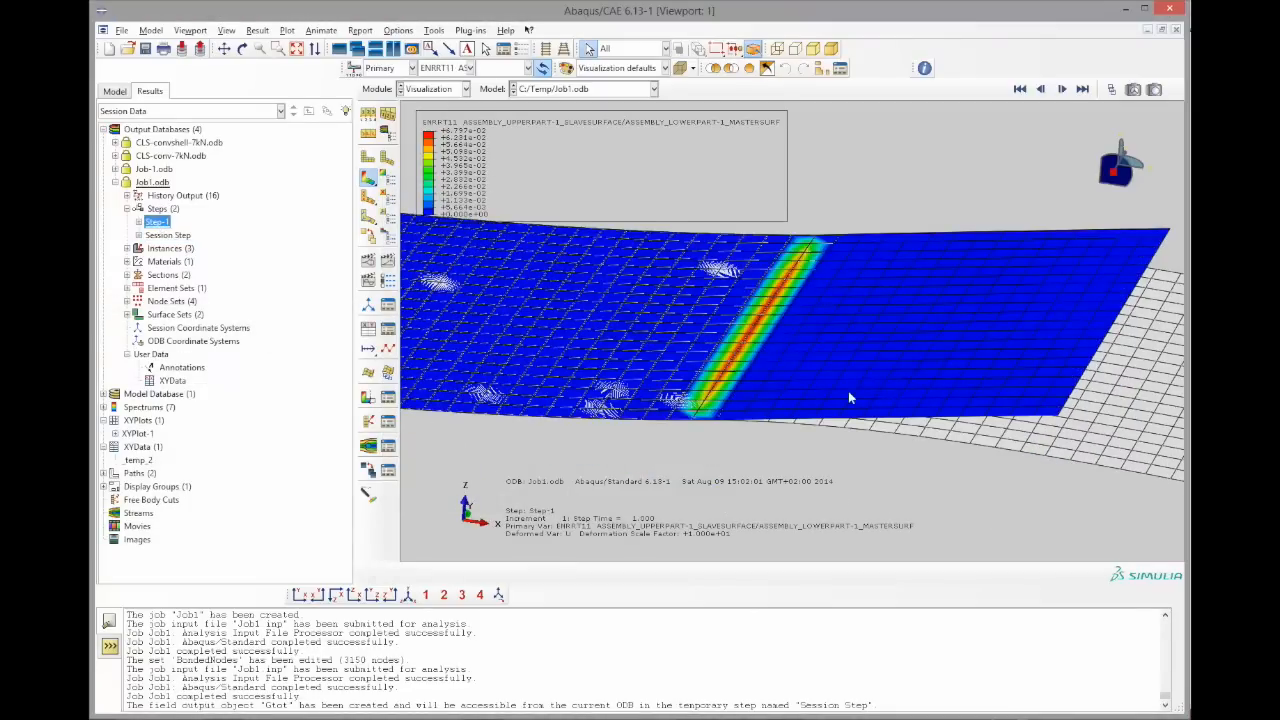
left_click_drag(848, 398, 798, 418, "ctrl+alt")
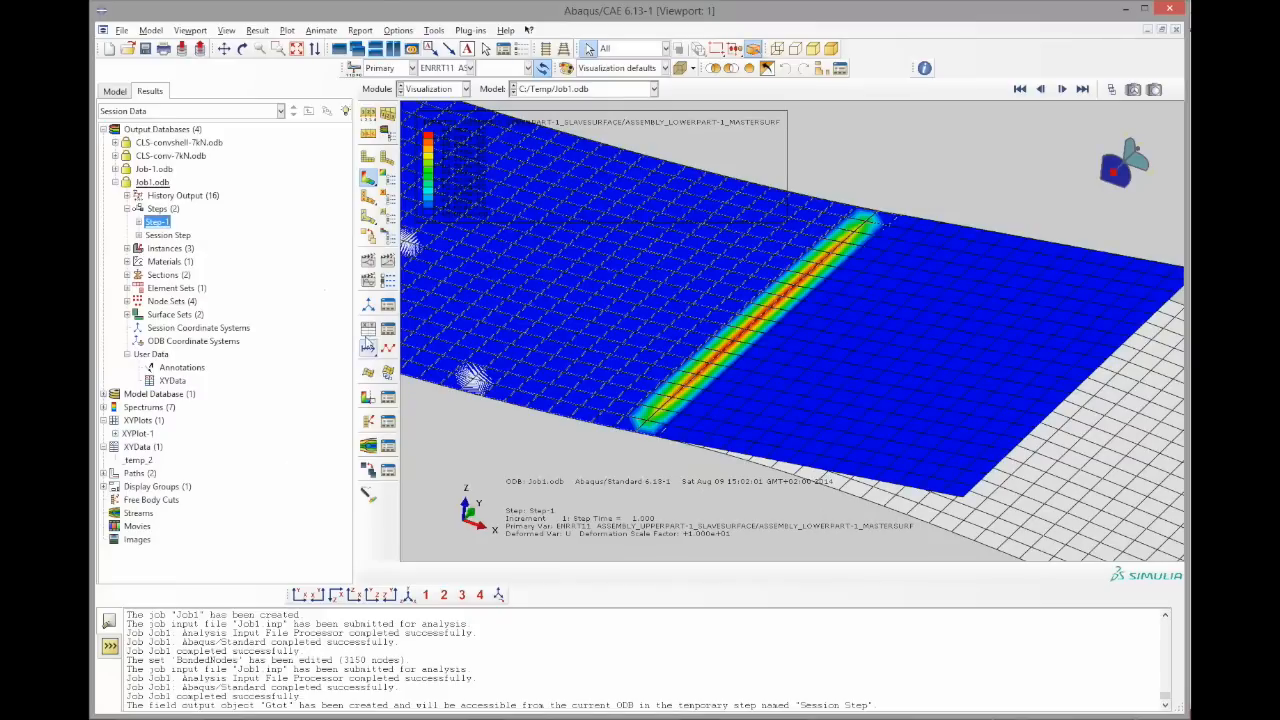
left_click(368, 328)
left_click(409, 434)
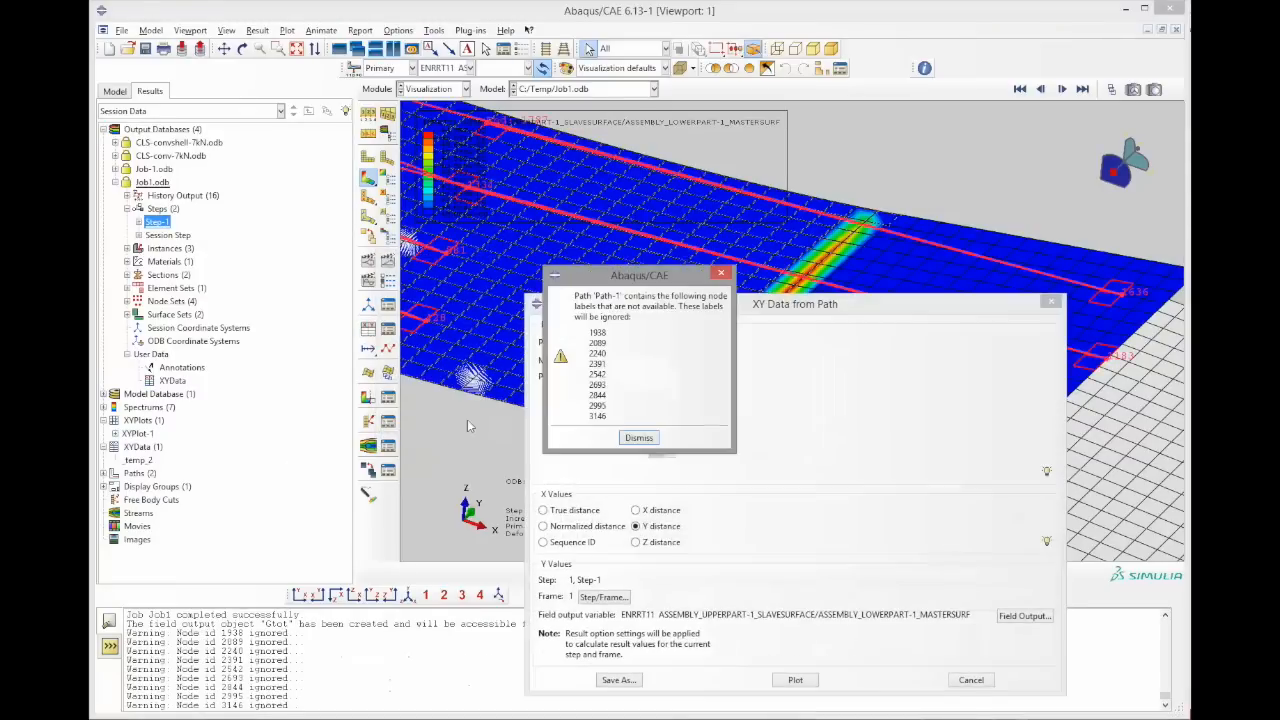
left_click(638, 437)
left_click(650, 342)
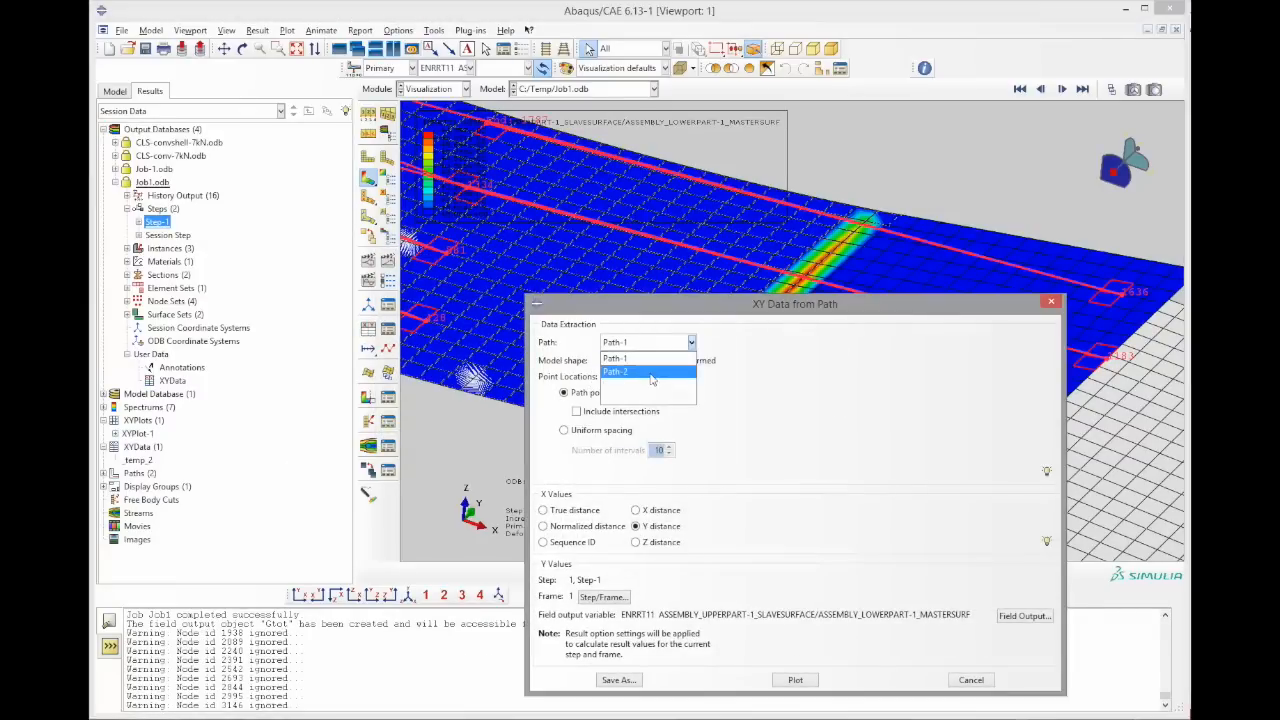
left_click(656, 366)
left_click_drag(827, 303, 389, 293)
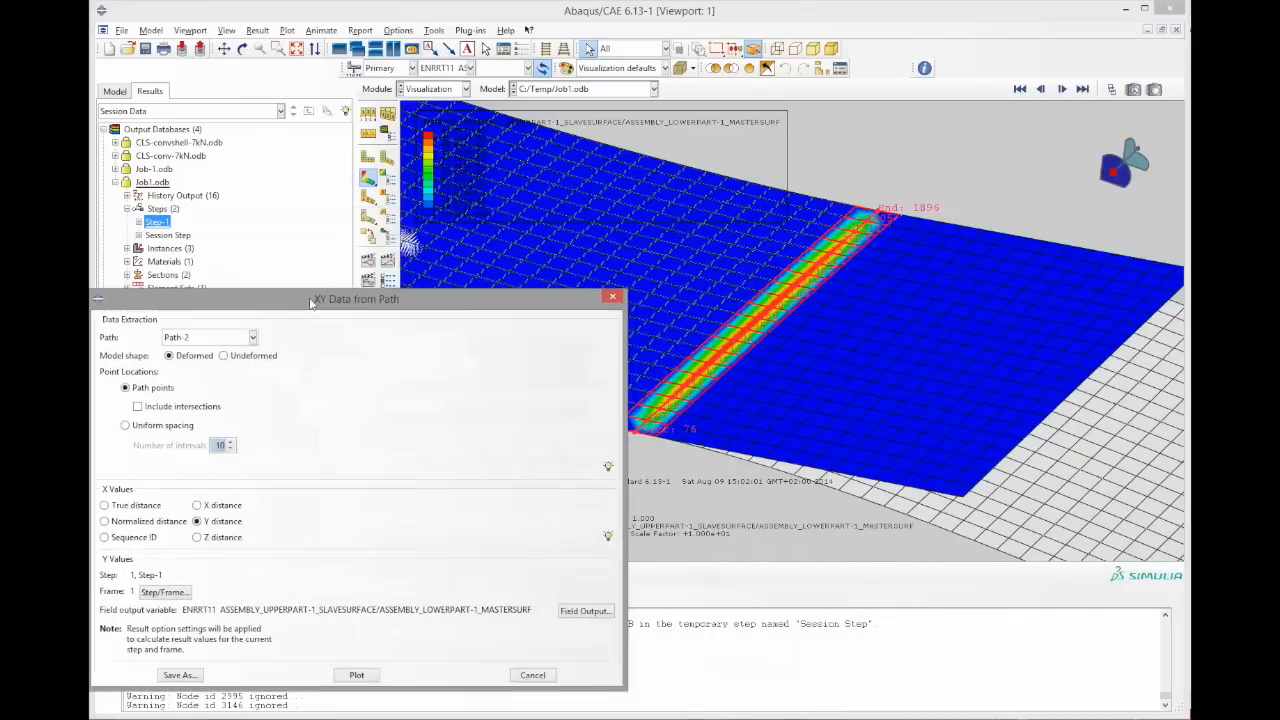
left_click(333, 671)
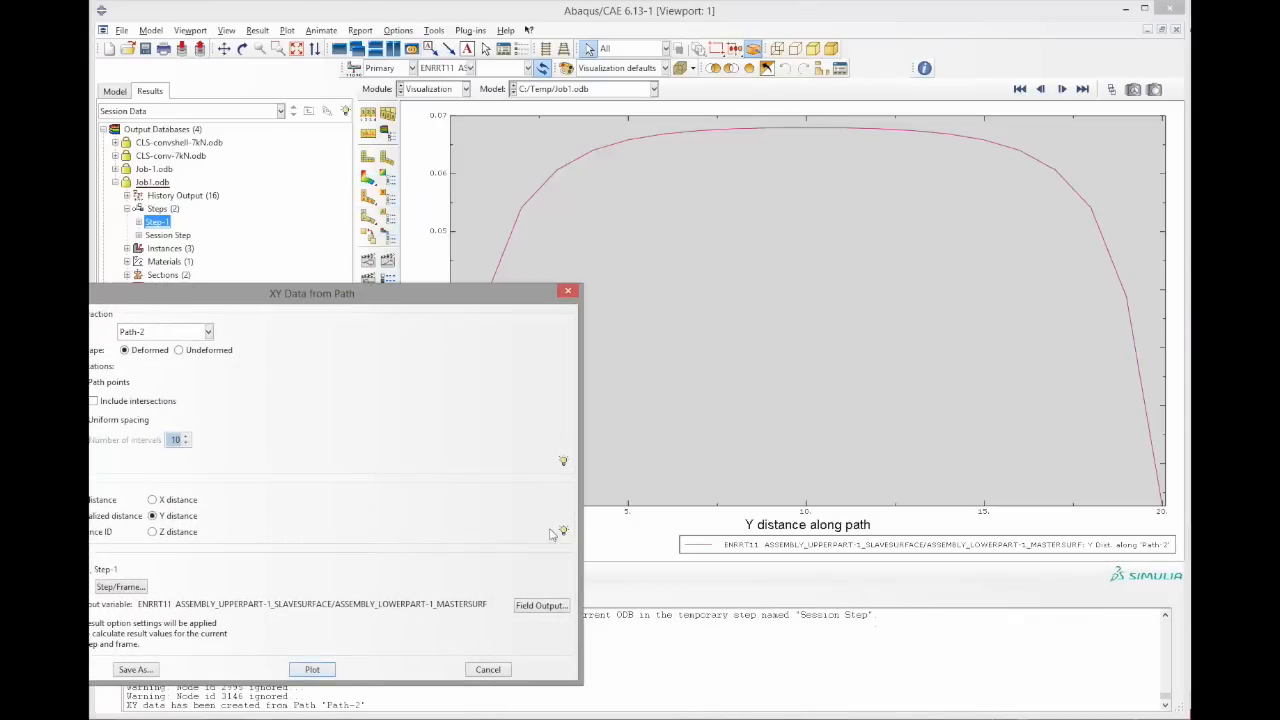
Open the temporary XY data of the Path-2 curve, select its X and Y columns for review, and close the XY data dialogs
left_click_drag(424, 284, 1009, 218)
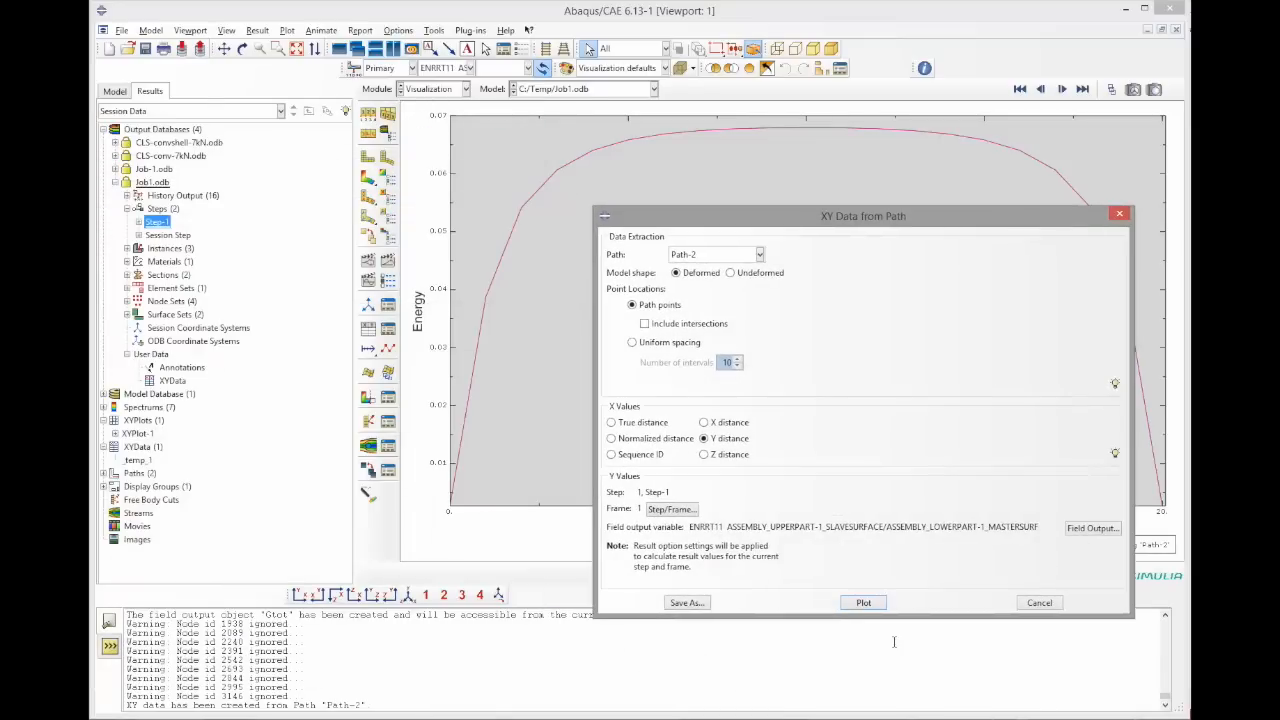
left_click(145, 461)
right_click(145, 462)
left_click(175, 492)
scroll(468, 280, "down", 3)
scroll(468, 280, "up", 3)
left_click(340, 247)
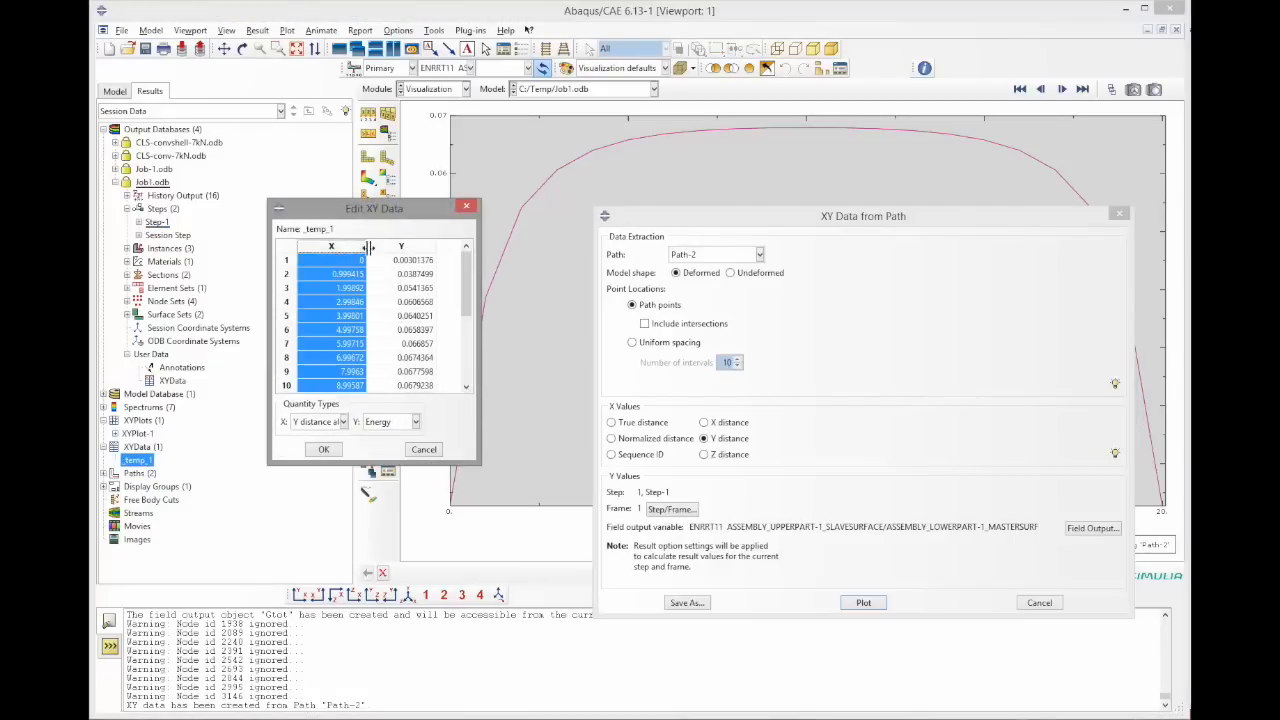
left_click(392, 247, "shift")
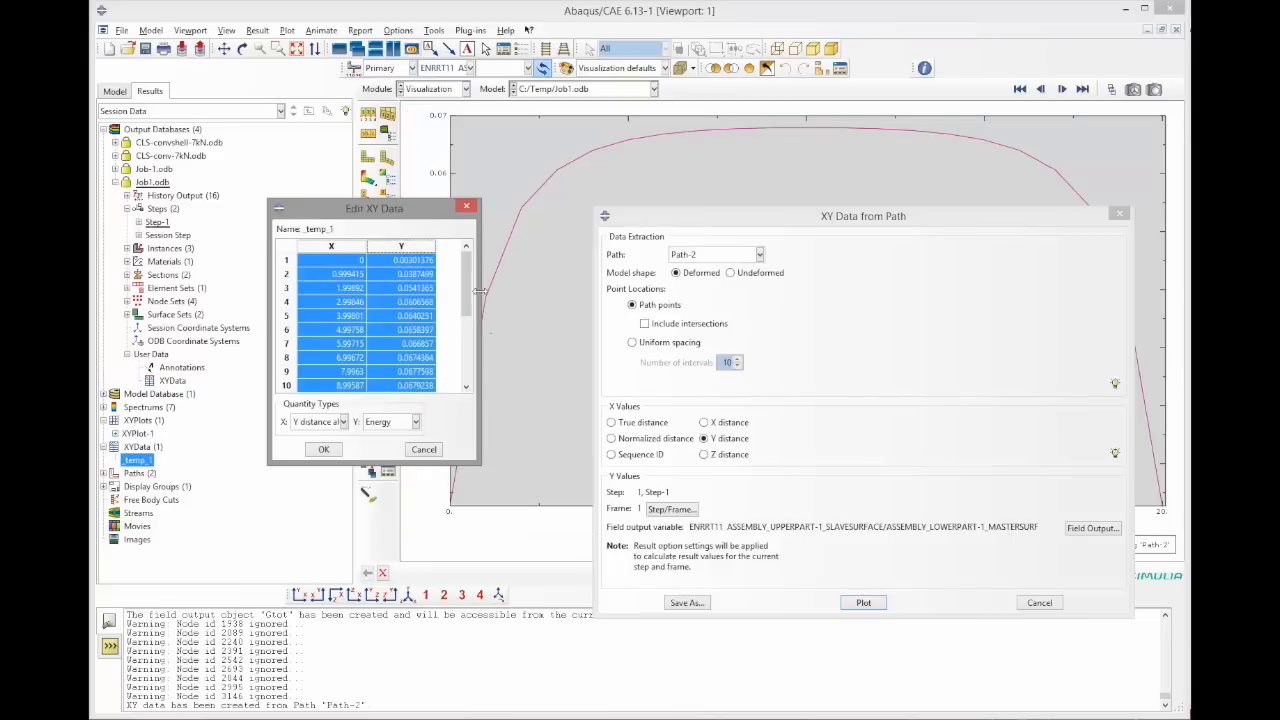
left_click(324, 450)
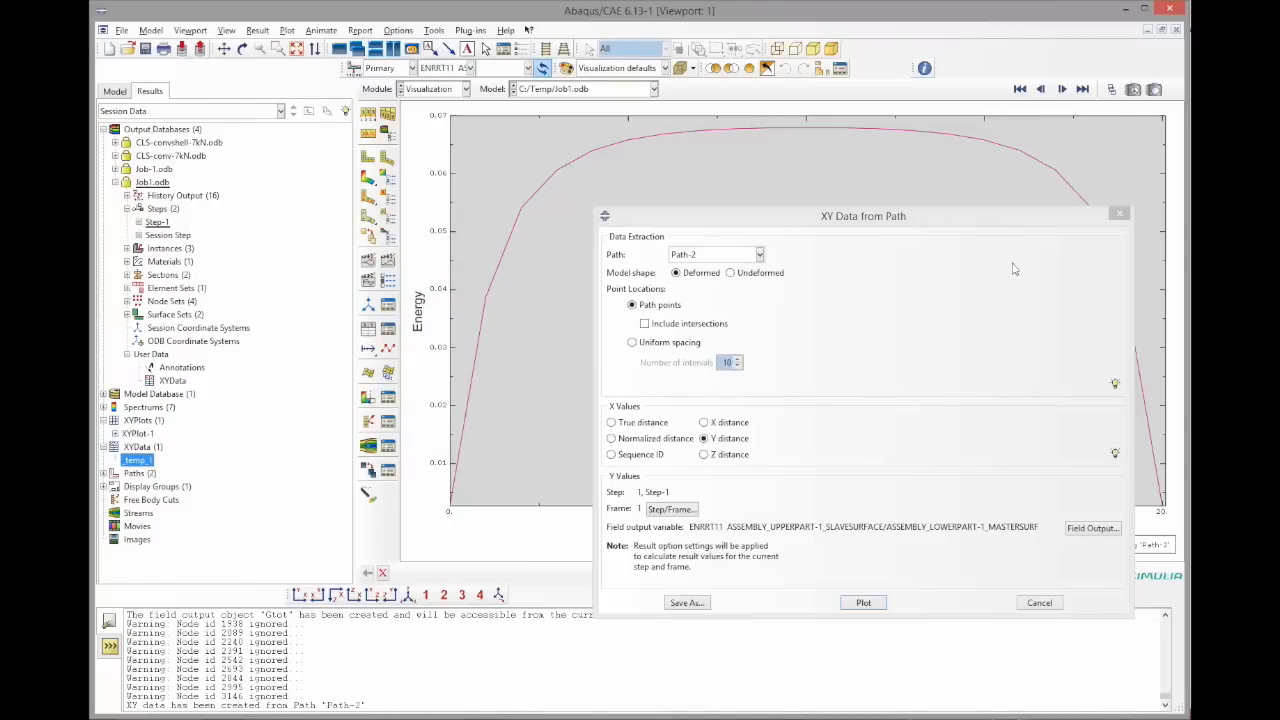
left_click(1119, 214)
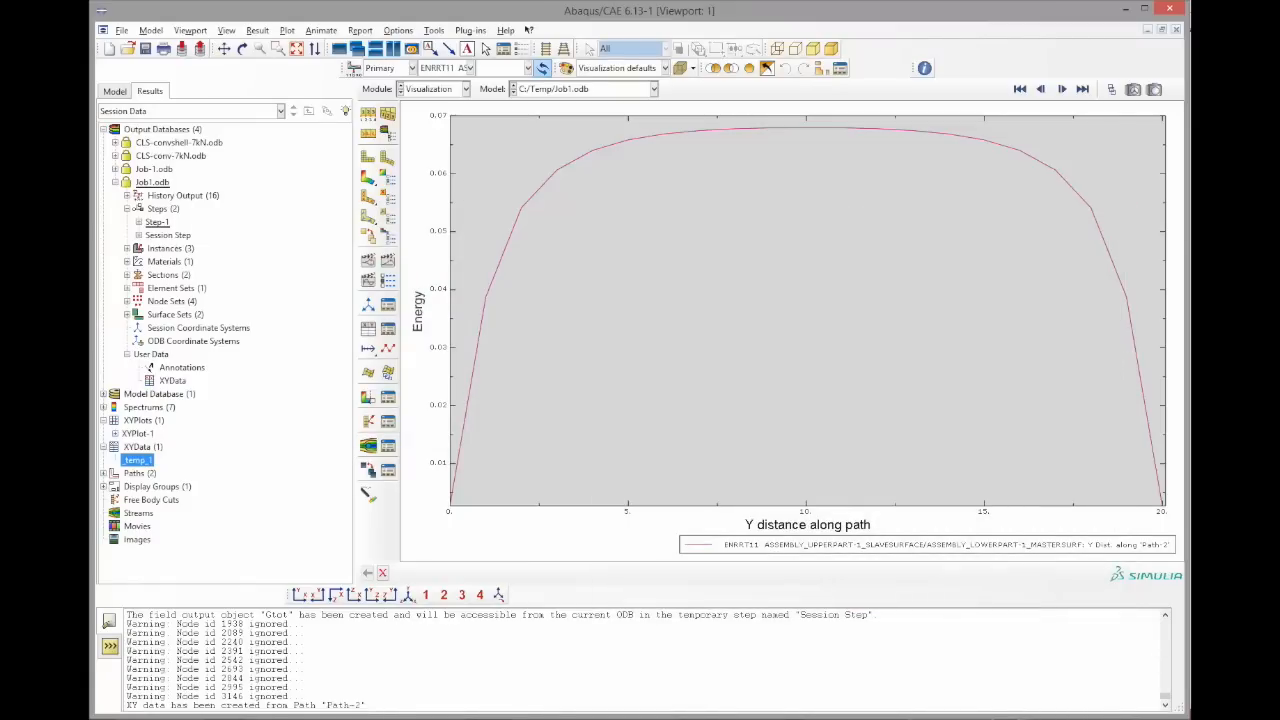